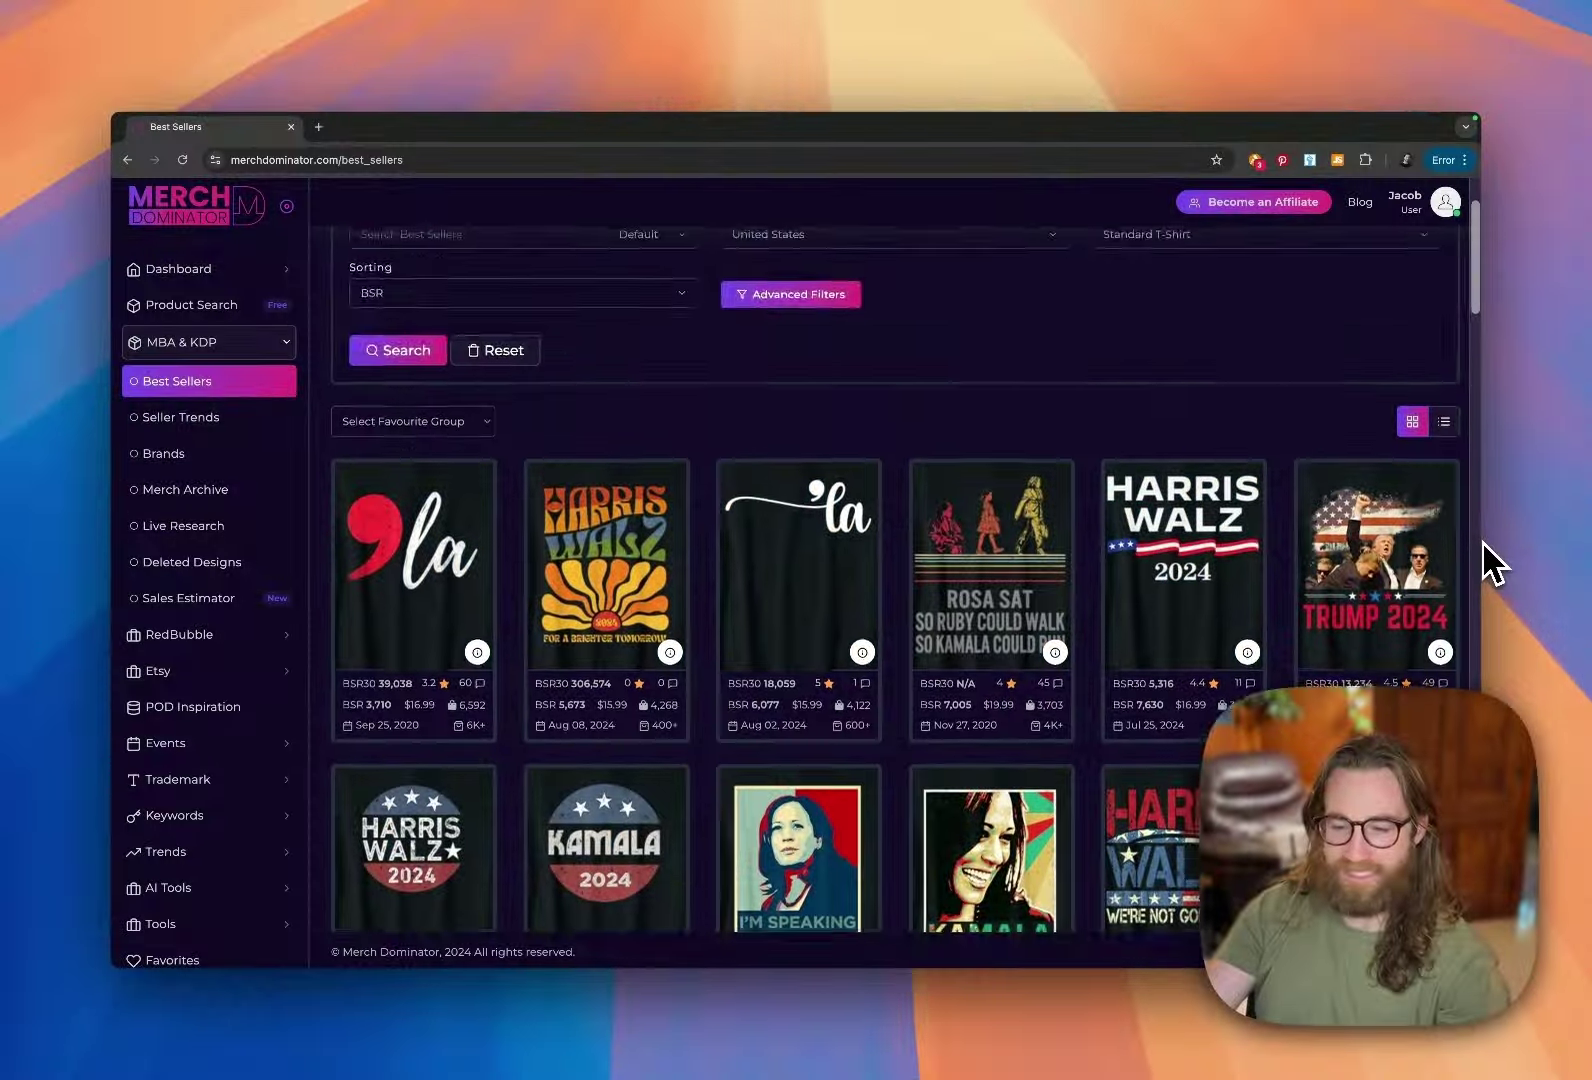
Step: Examine the top-ranked best-selling T-shirt designs, comparing their themes, BSR, prices and publication dates
scroll(1483, 541, down, 2)
scroll(1483, 541, down, 2)
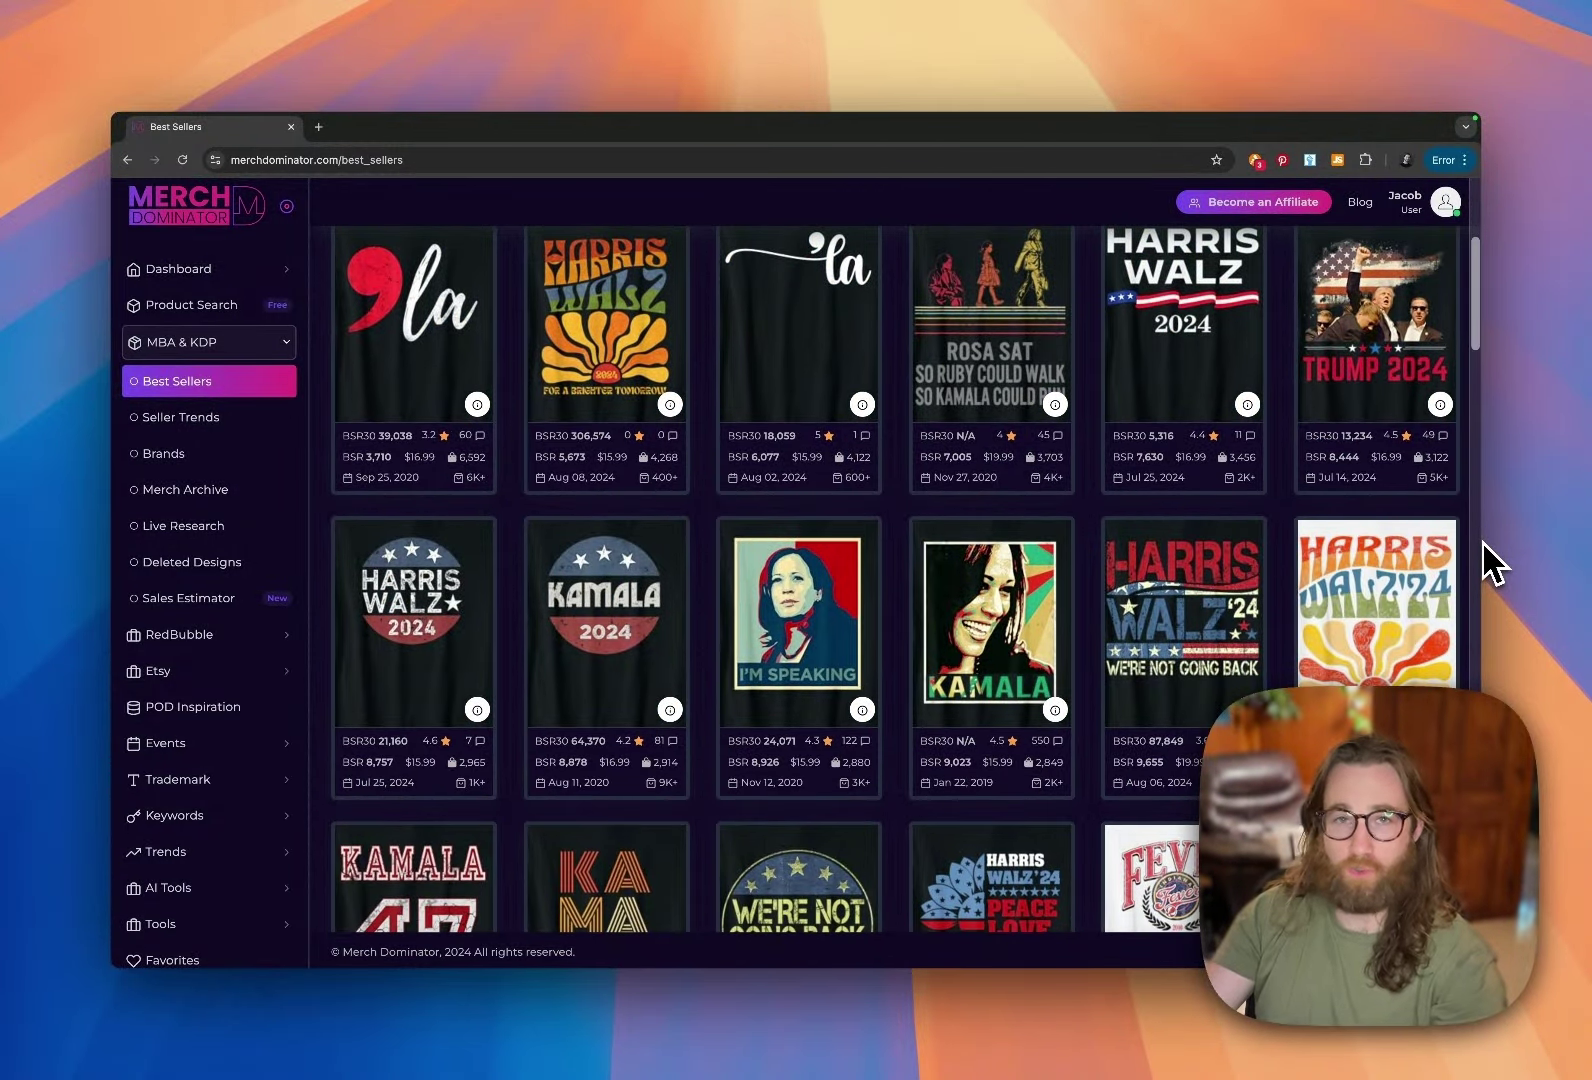
scroll(1483, 541, down, 5)
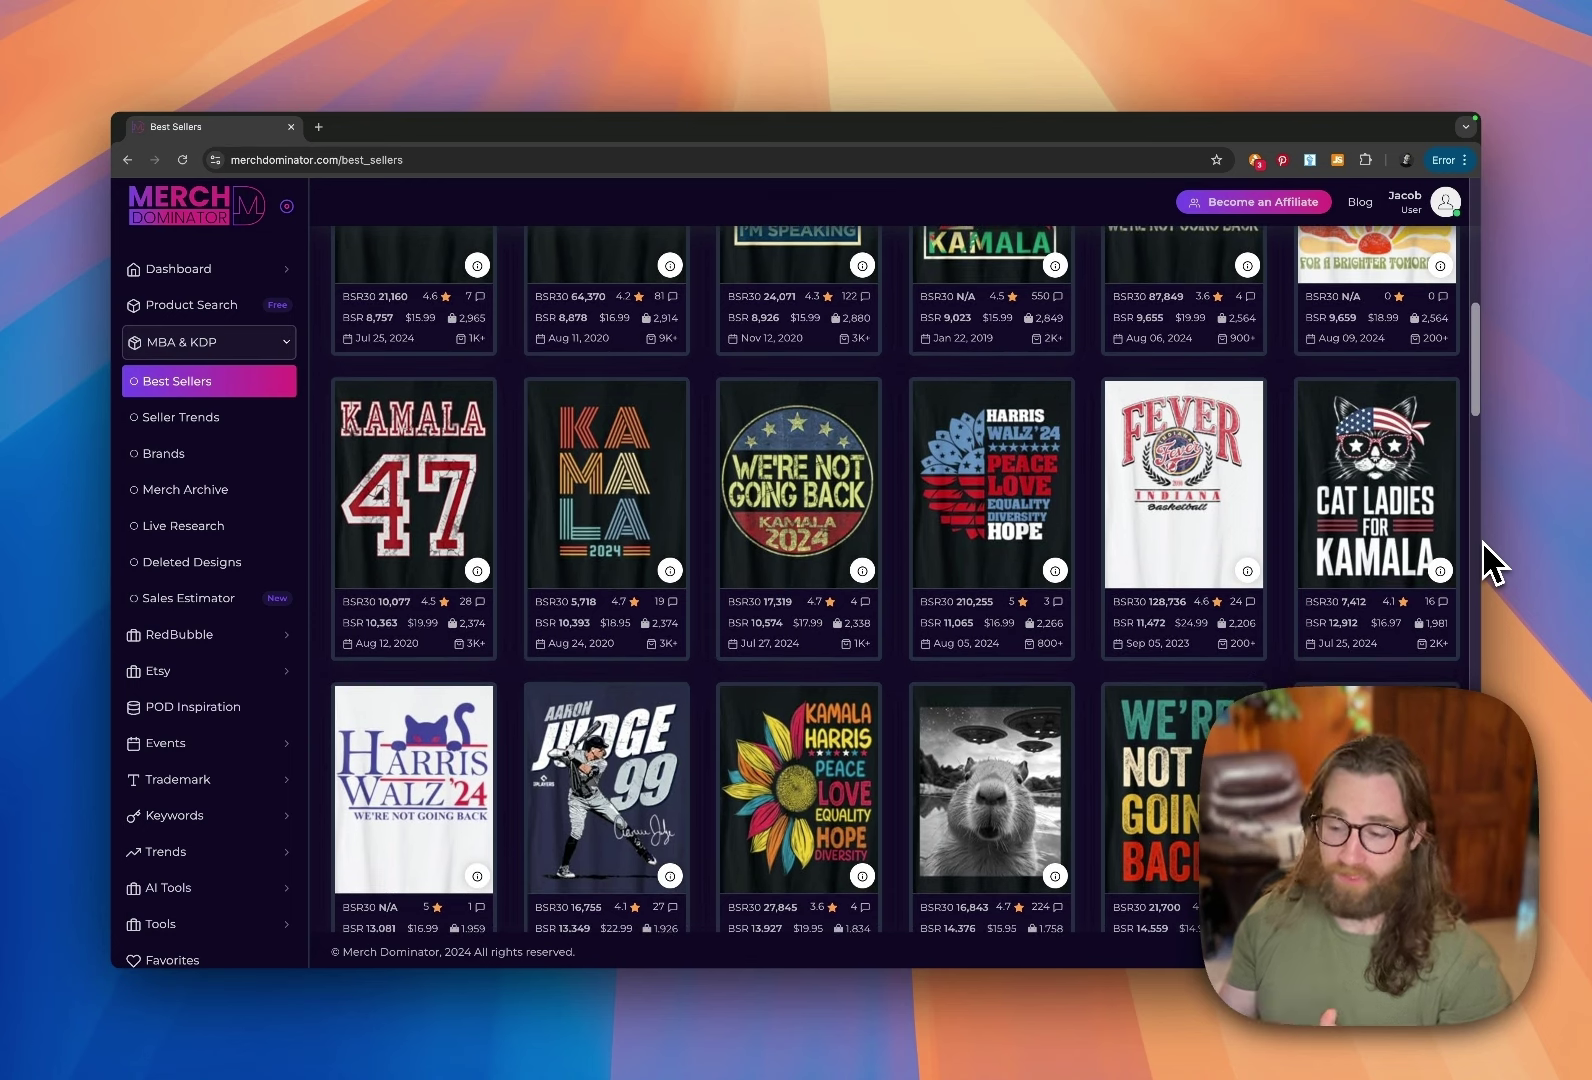
scroll(1493, 563, down, 1)
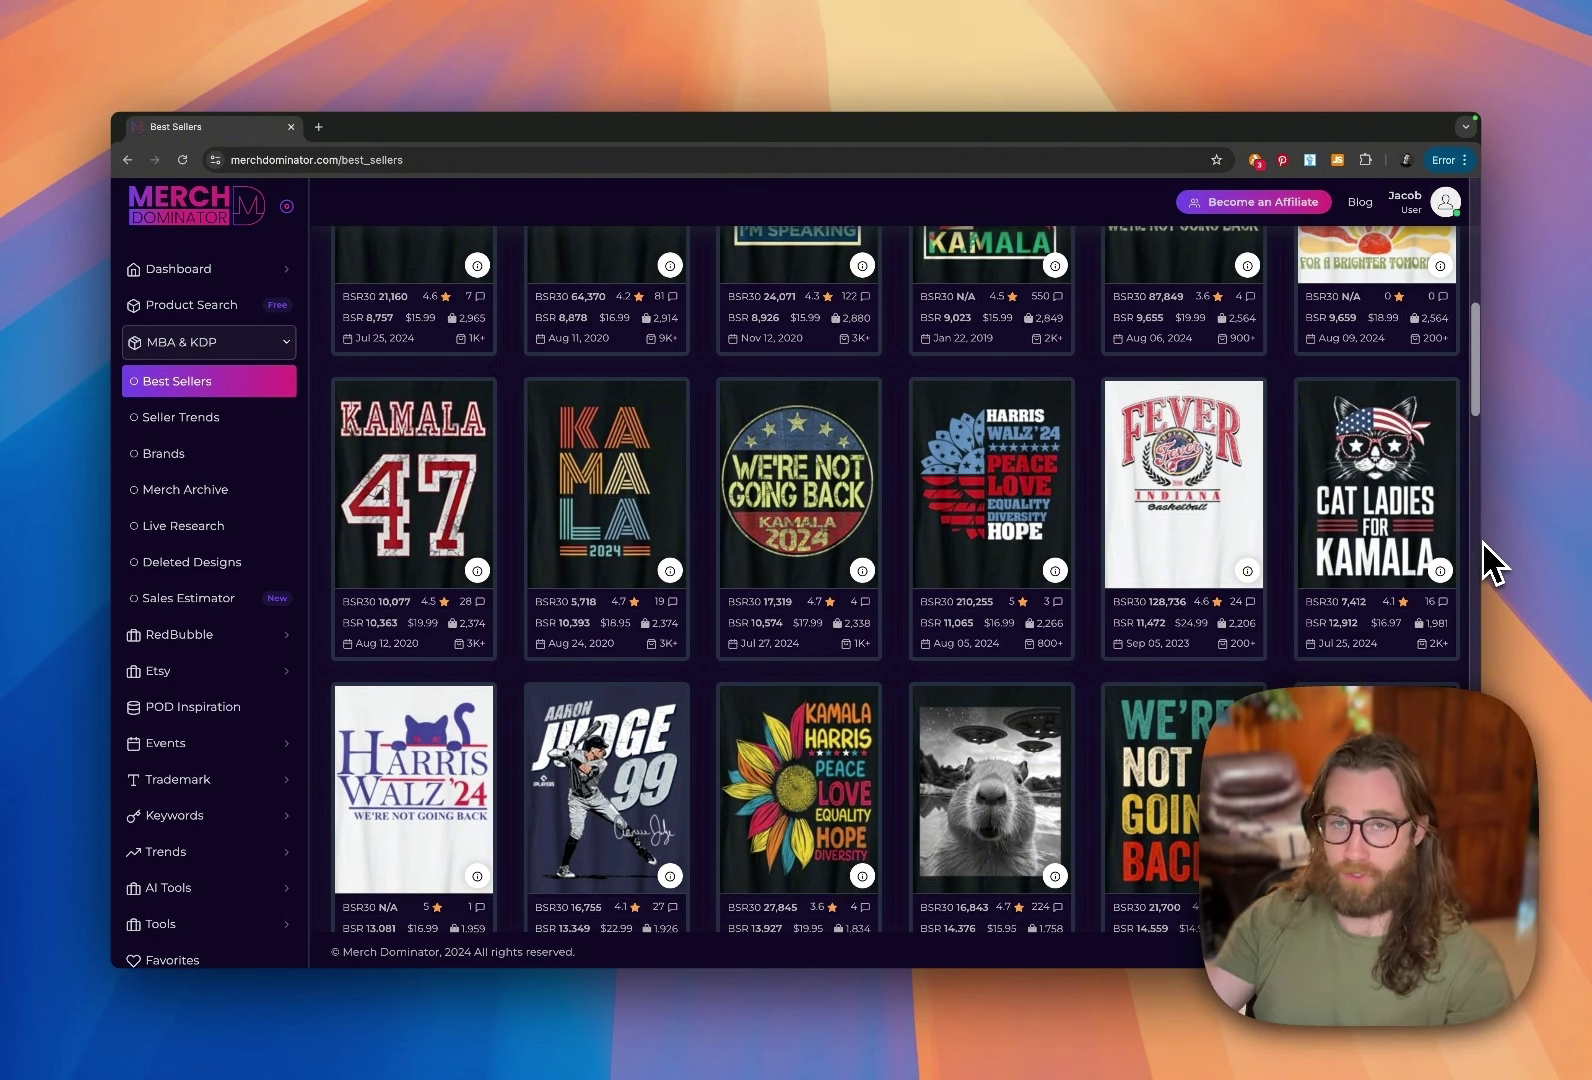
scroll(1483, 541, down, 5)
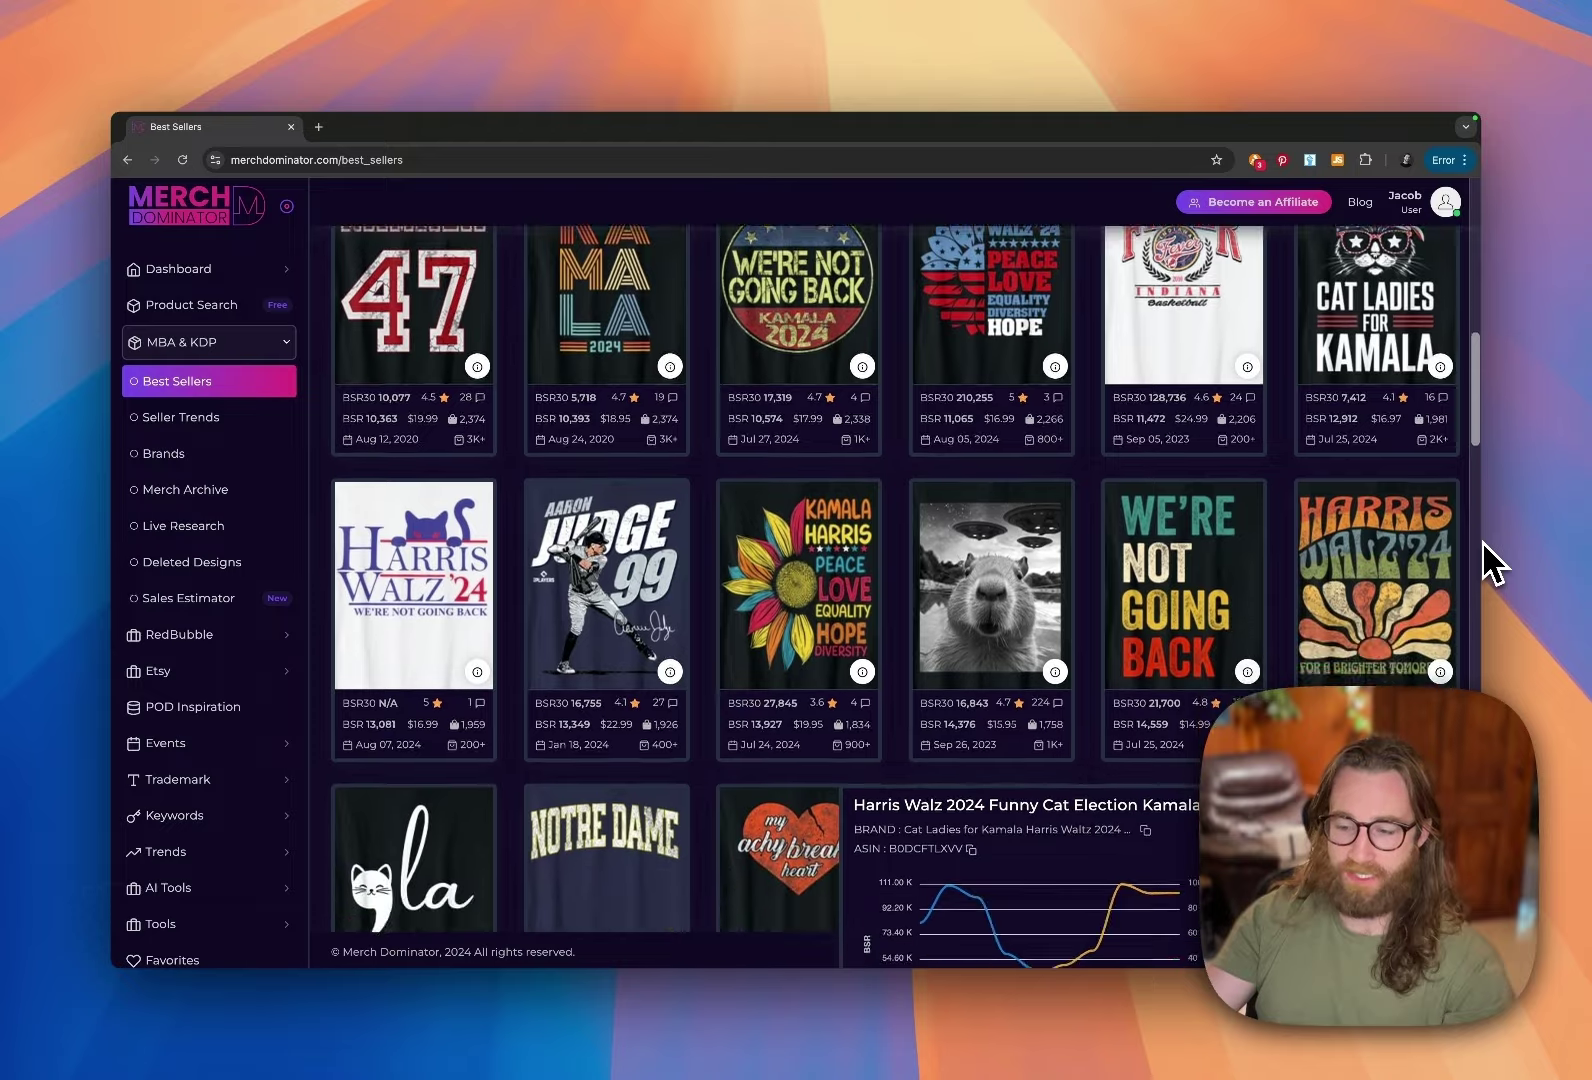
scroll(1483, 541, down, 1)
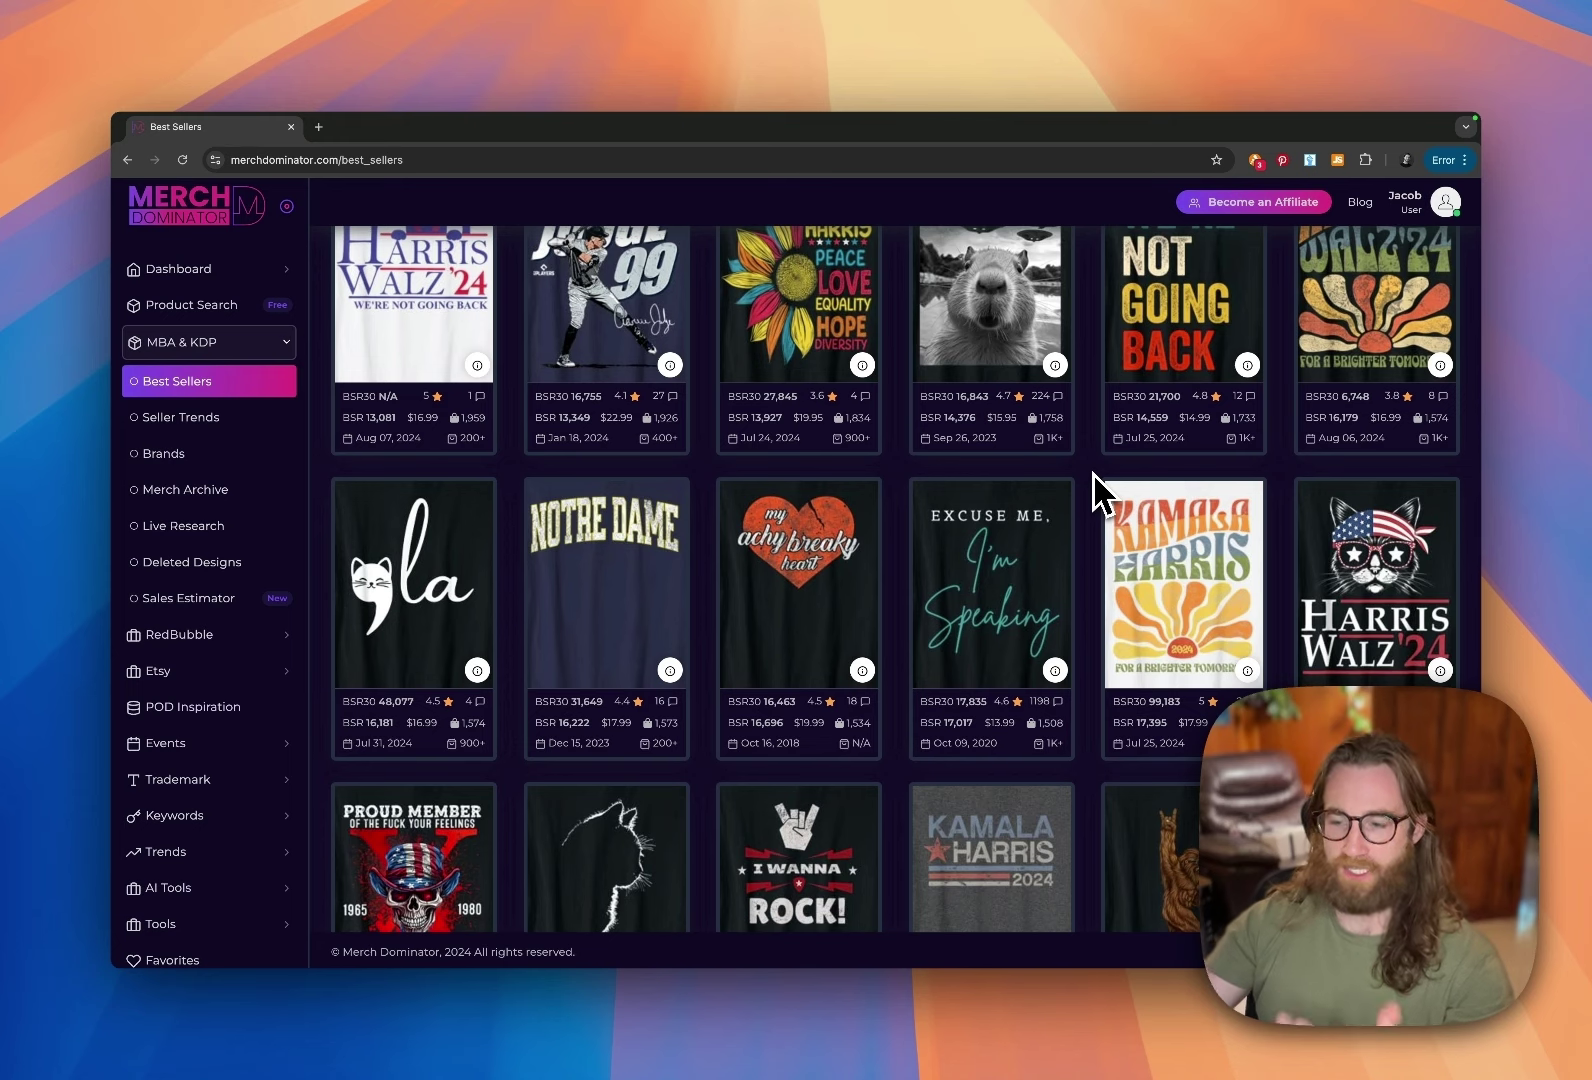
scroll(1100, 492, down, 5)
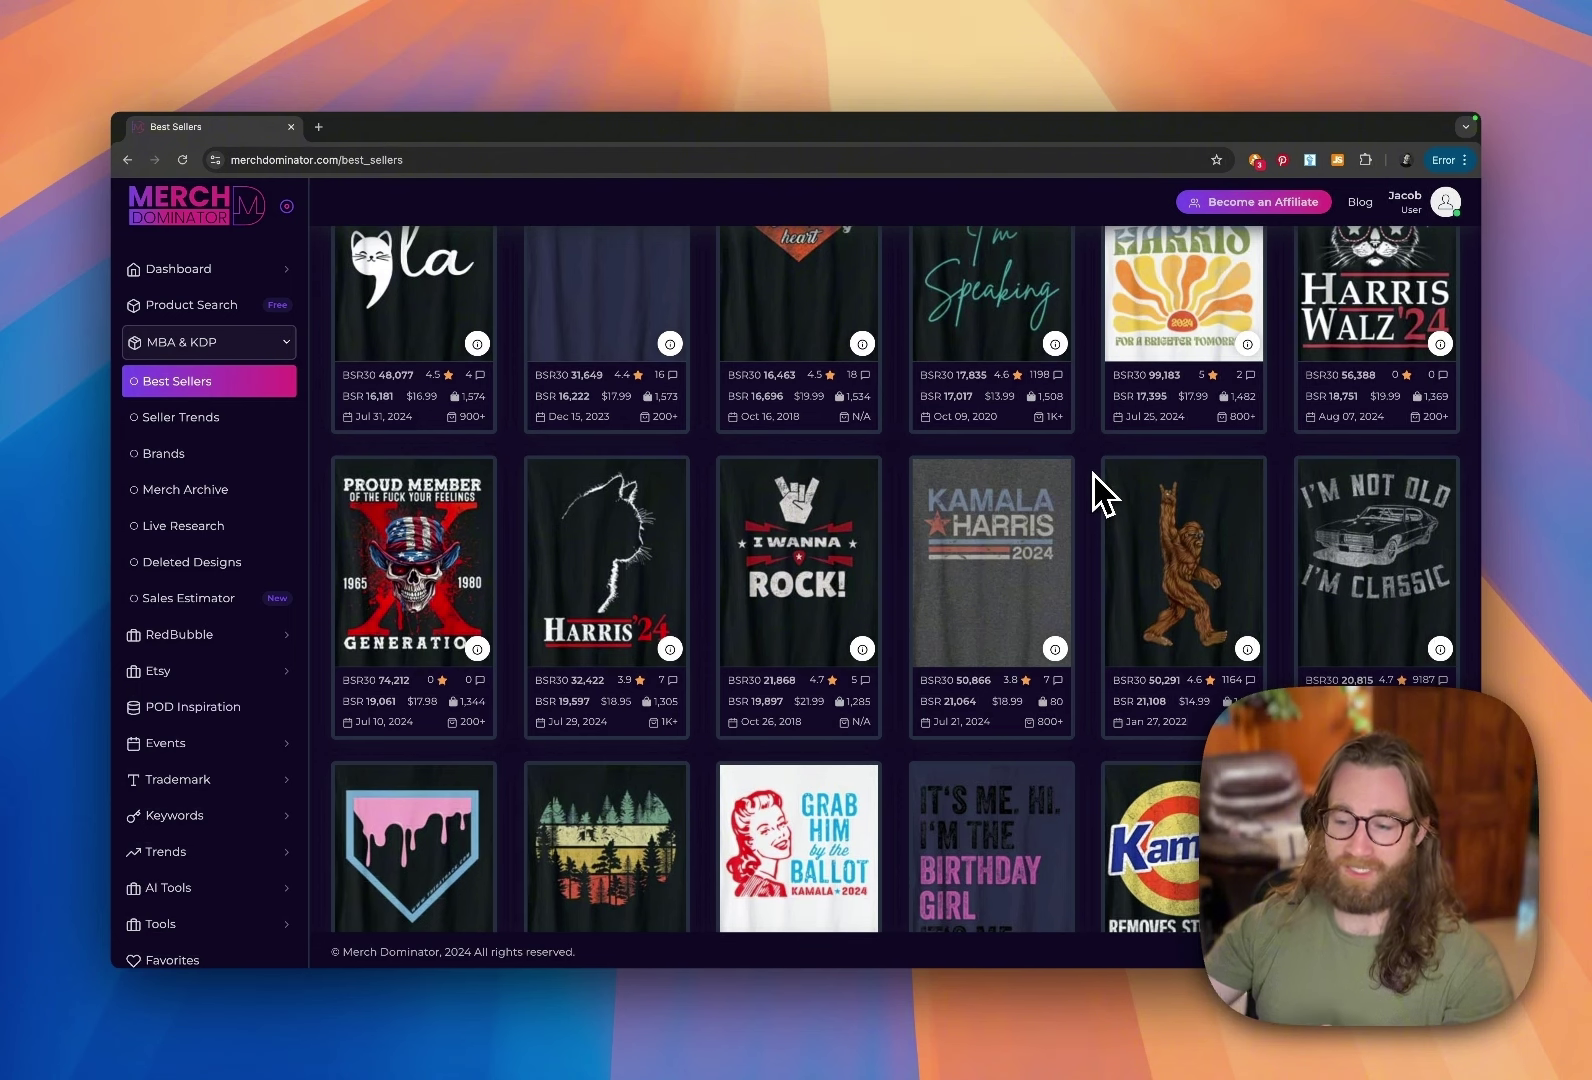
scroll(1103, 492, down, 4)
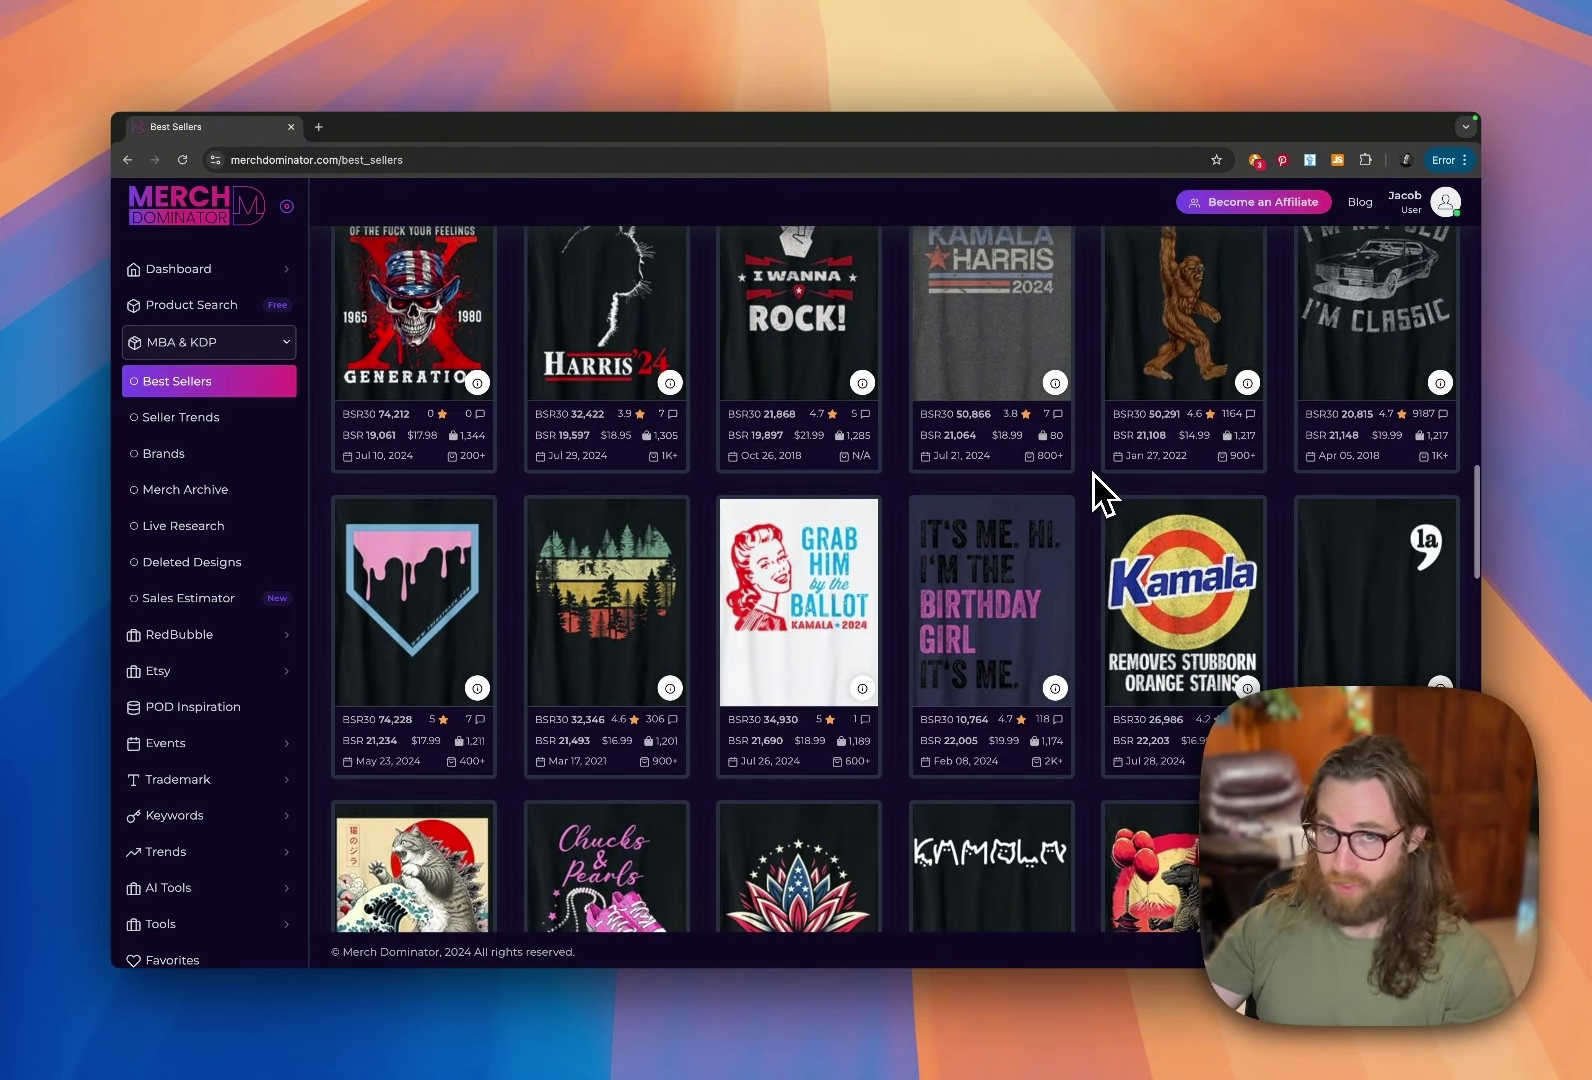
scroll(1103, 492, down, 2)
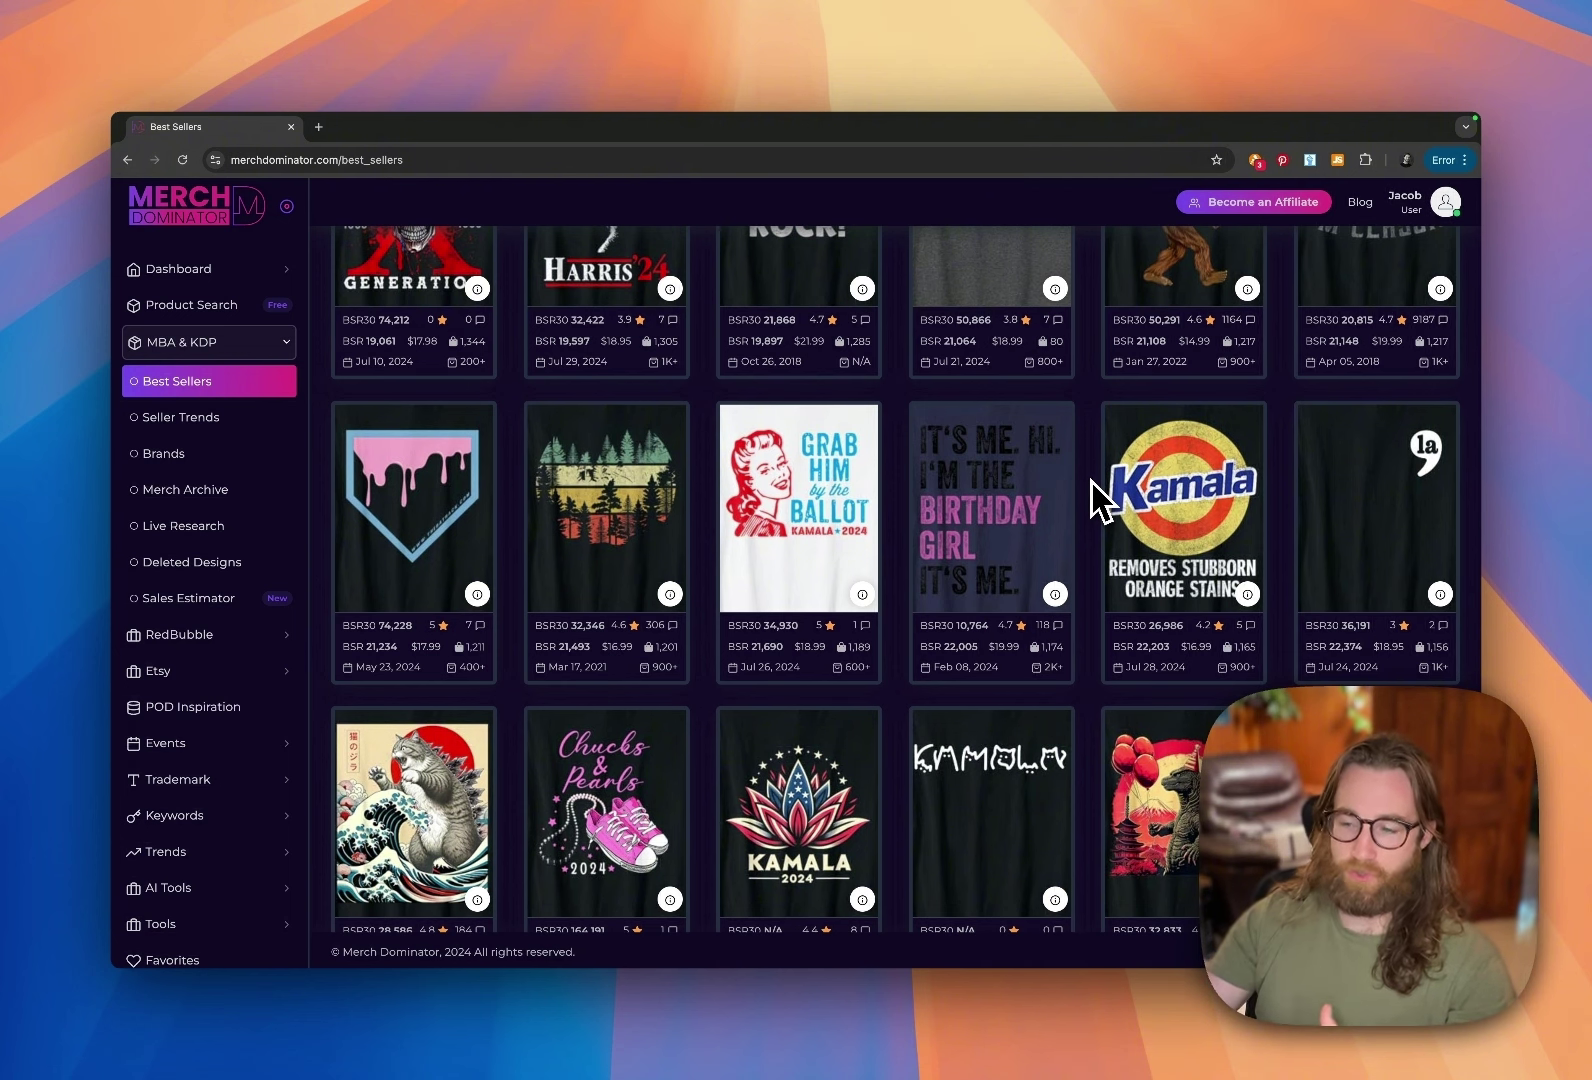
scroll(1100, 500, down, 3)
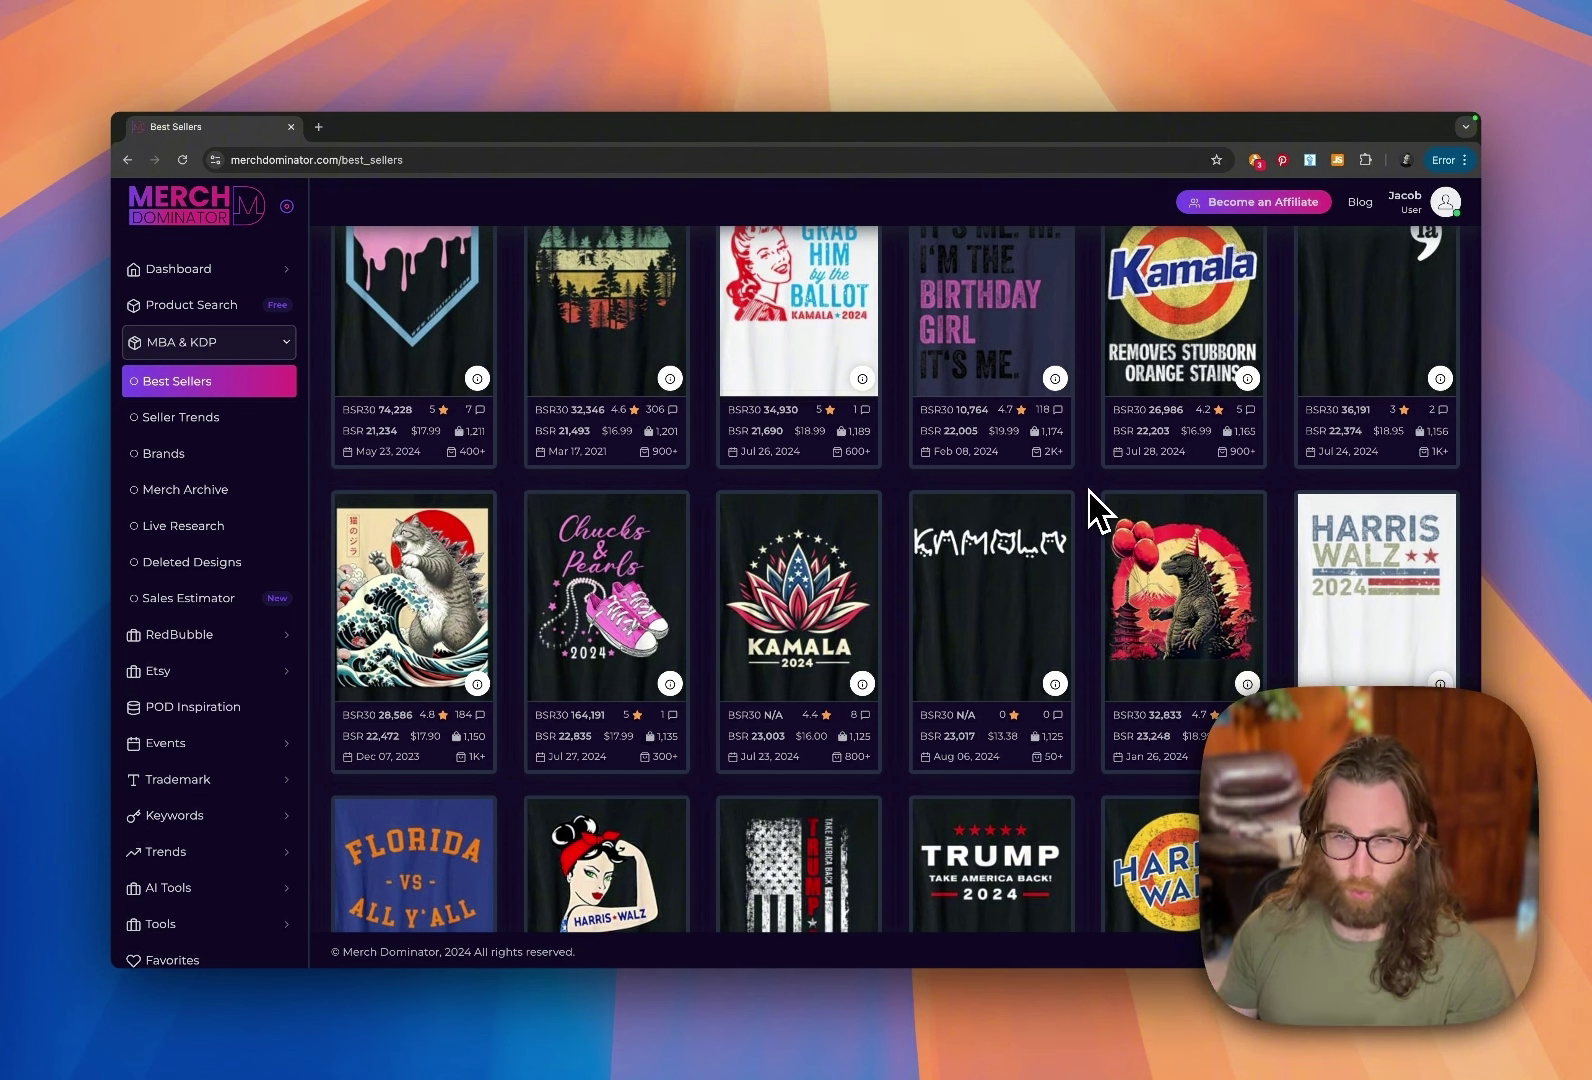
Step: Examine the BSR and estimated sales charts of the rock-on Bigfoot and Overeducated Cat Lady shirts
scroll(1150, 505, up, 5)
mouse_move(1210, 522)
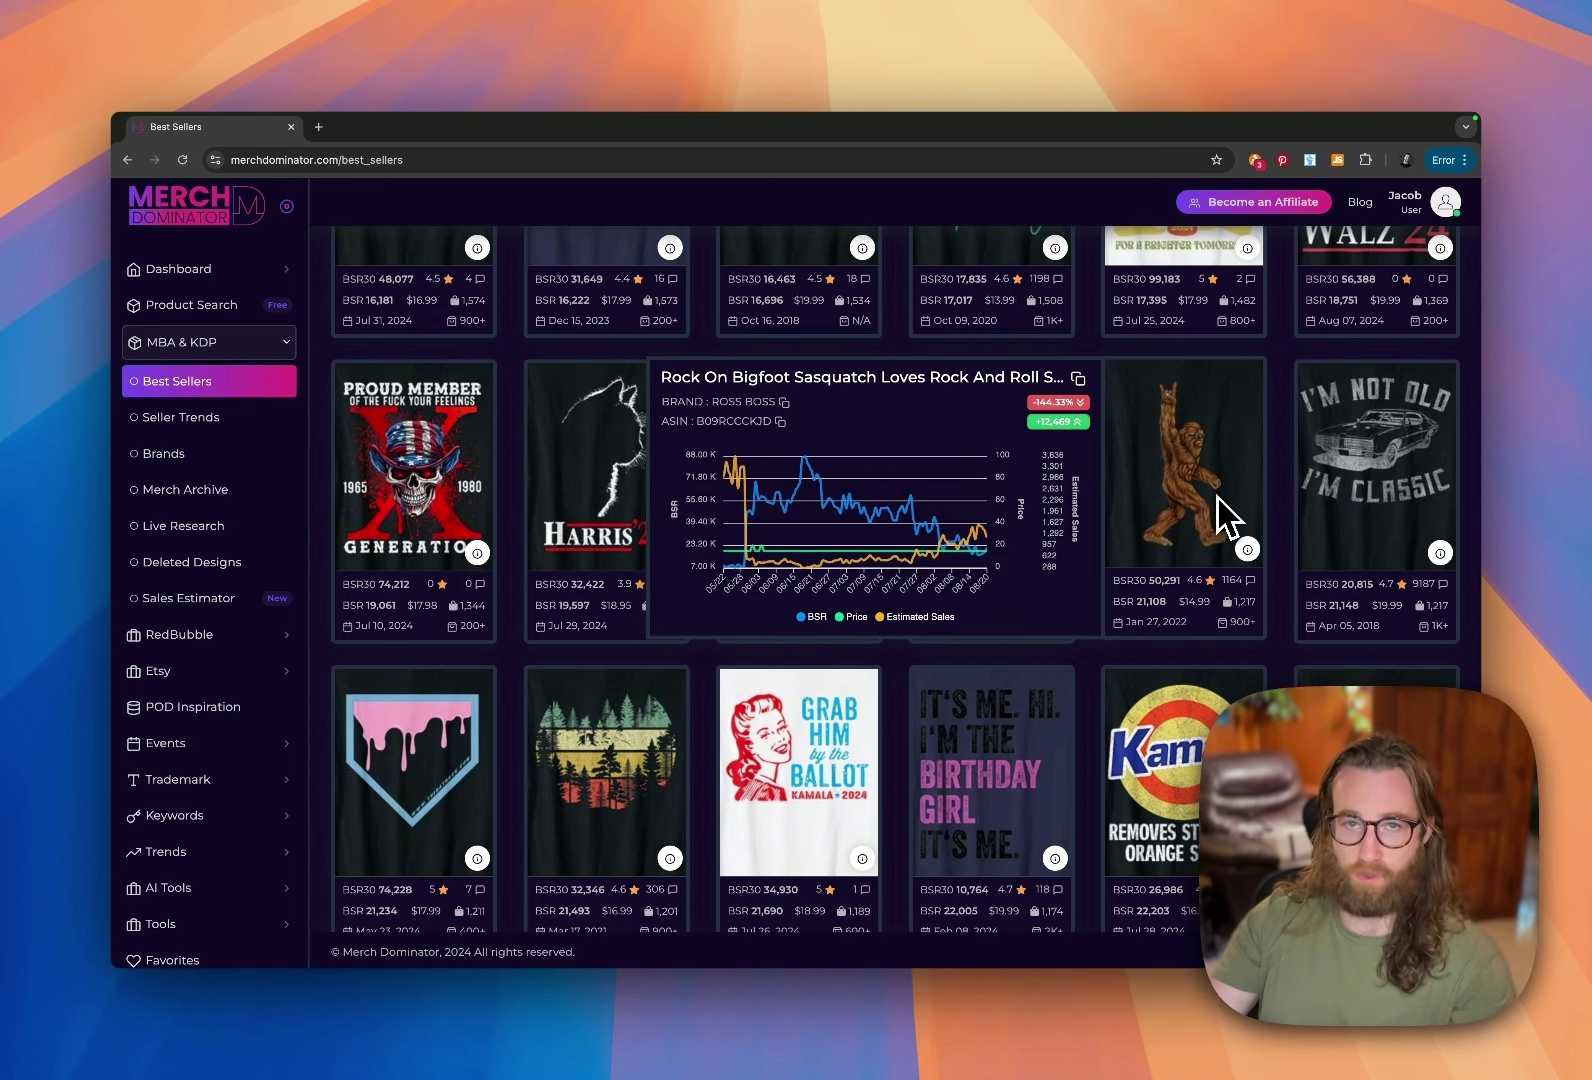
scroll(1280, 520, down, 4)
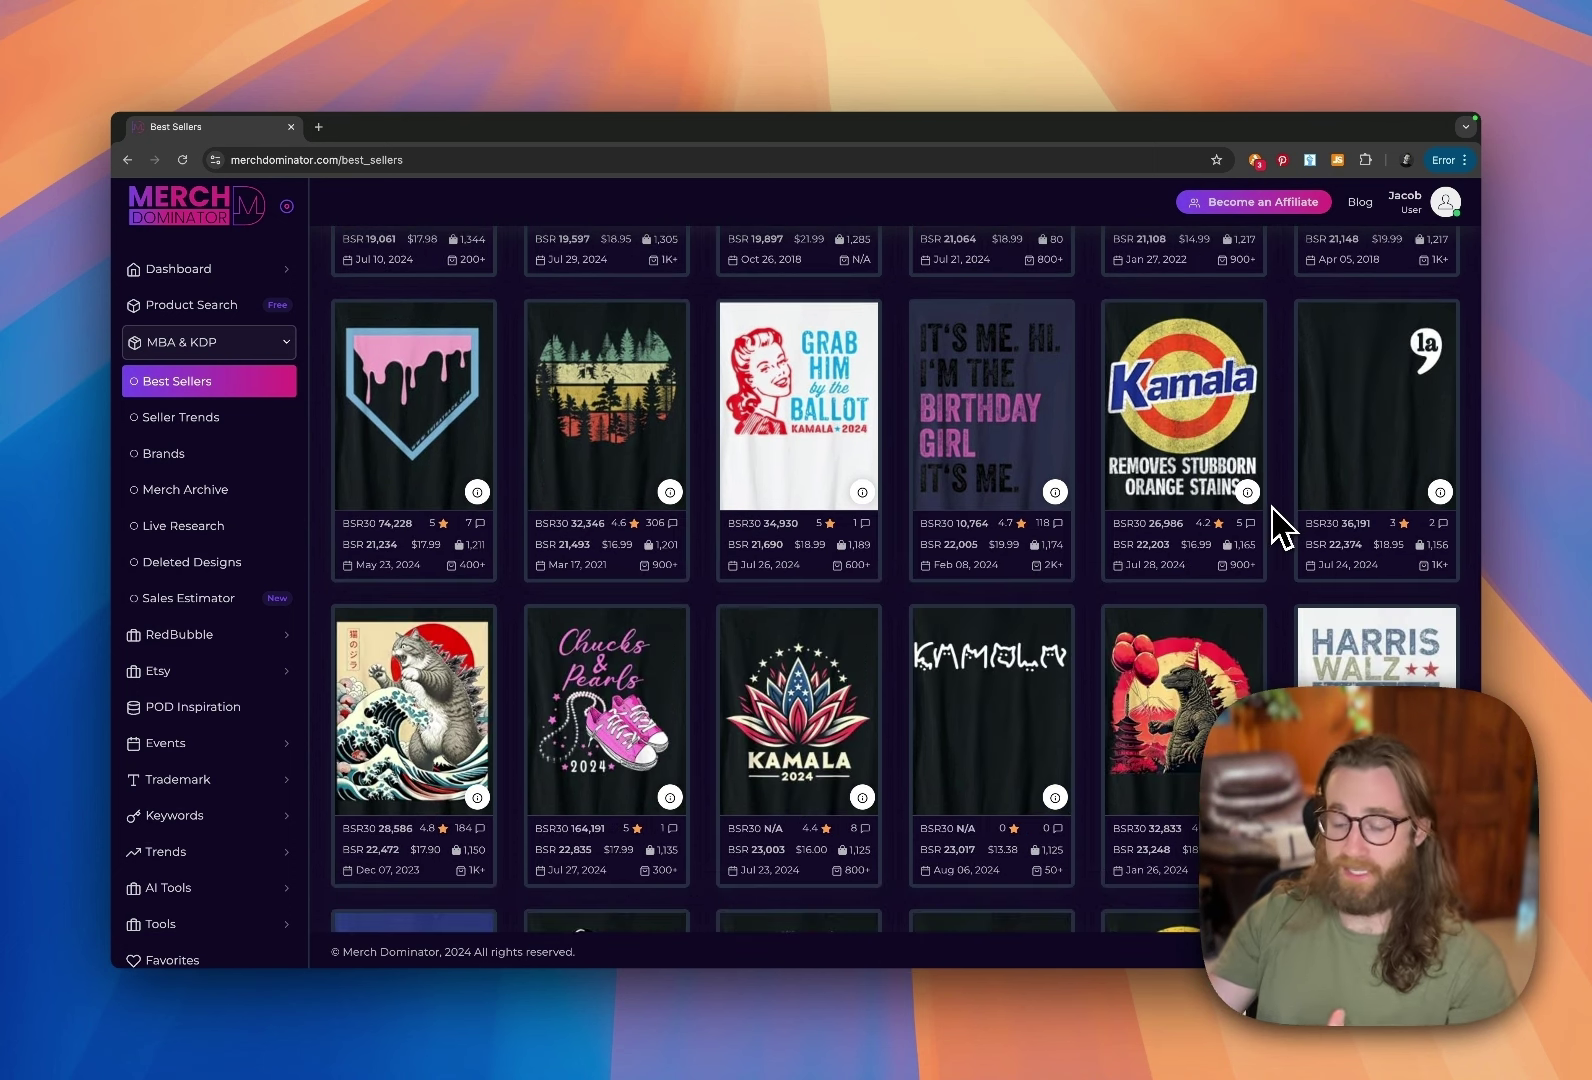
mouse_move(853, 390)
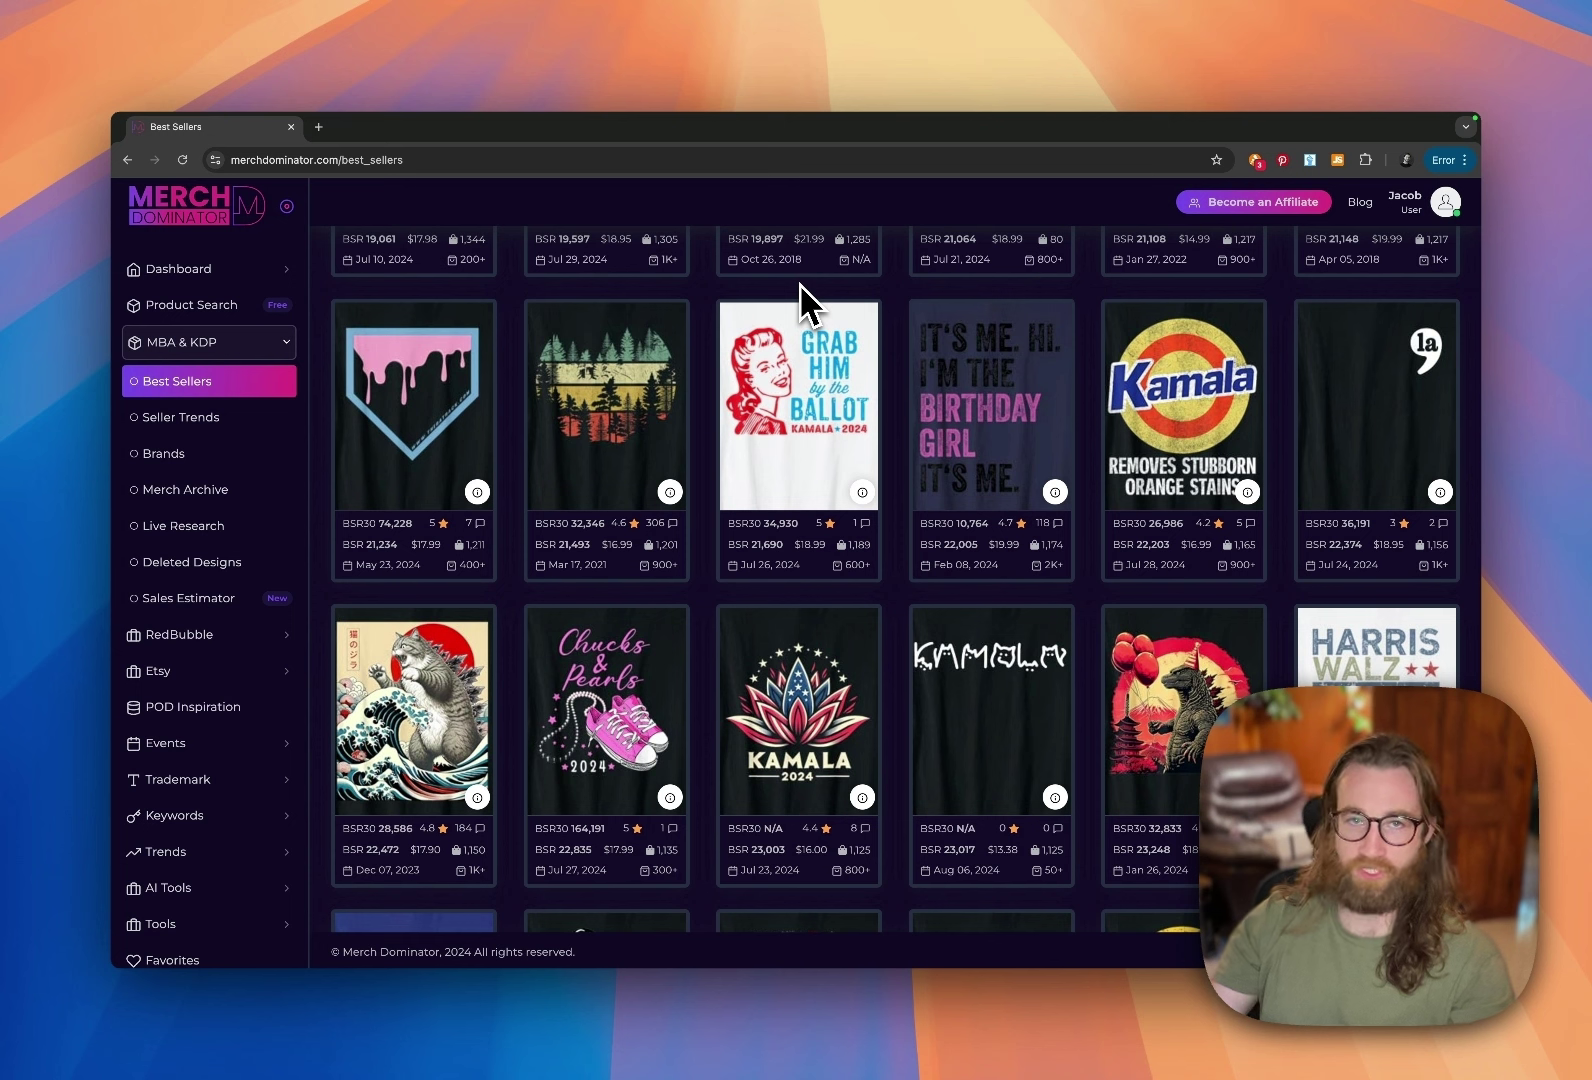
scroll(1389, 419, down, 10)
mouse_move(1389, 419)
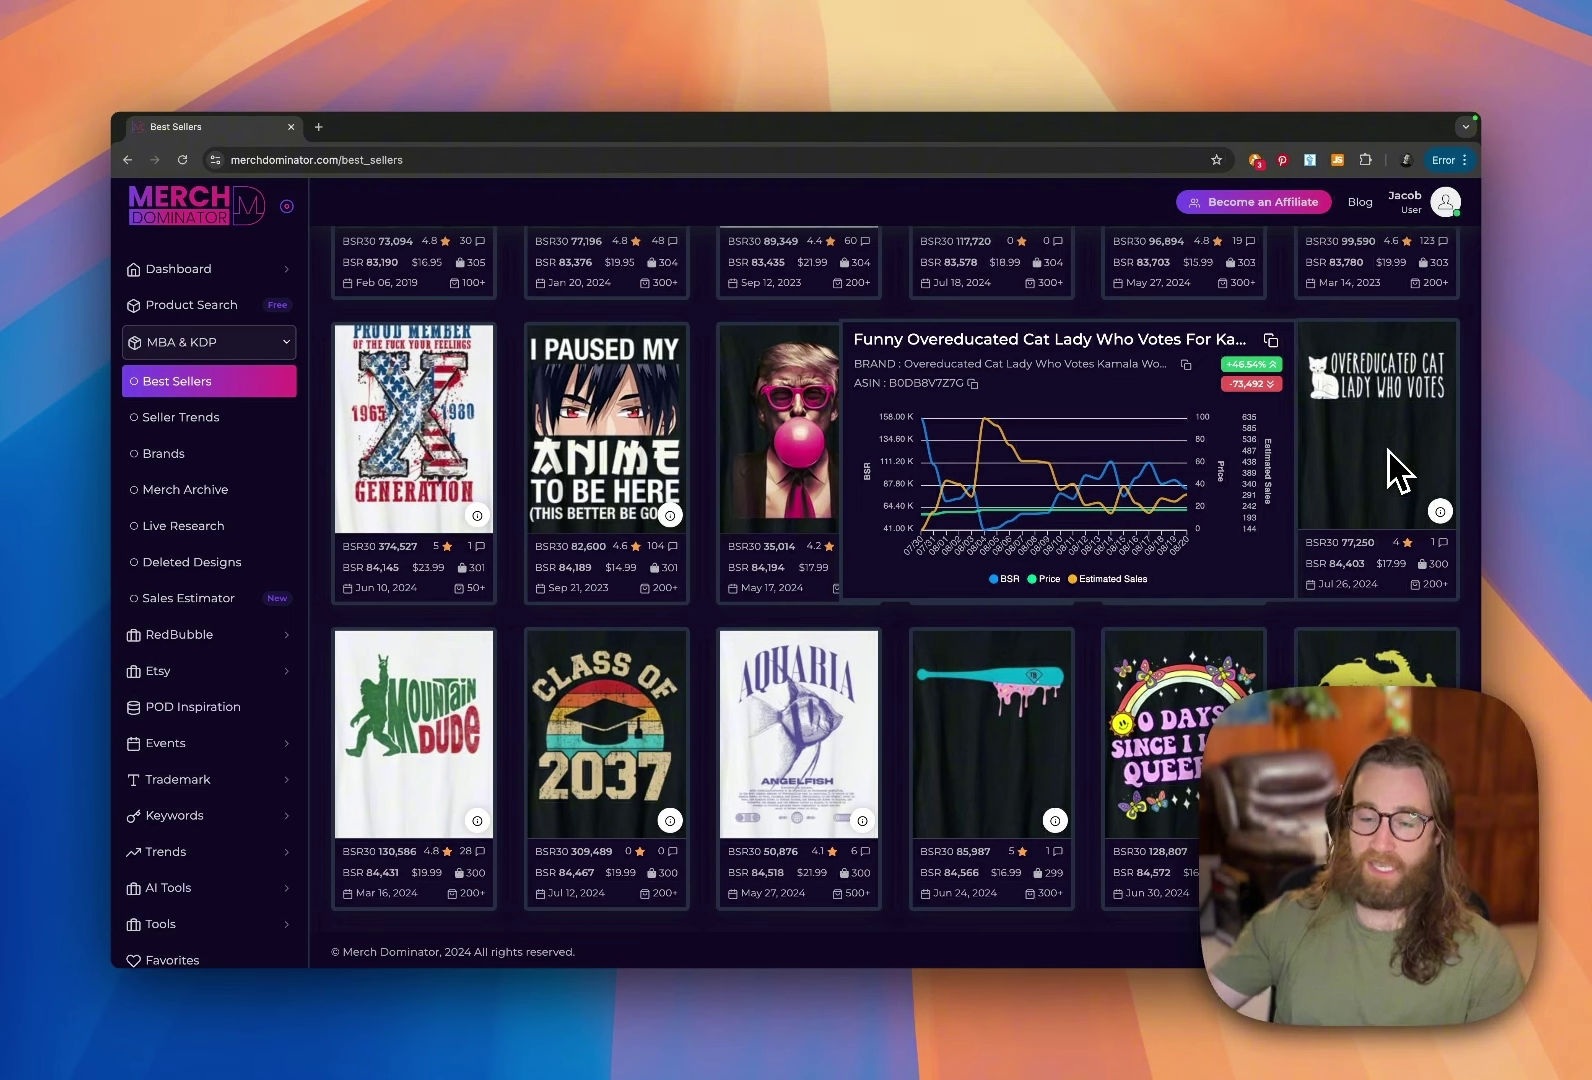
Step: Examine the best sellers from the opossum shirt onward, including the sales charts of the ramen cat and skeleton-hand guitar designs
scroll(1398, 470, down, 5)
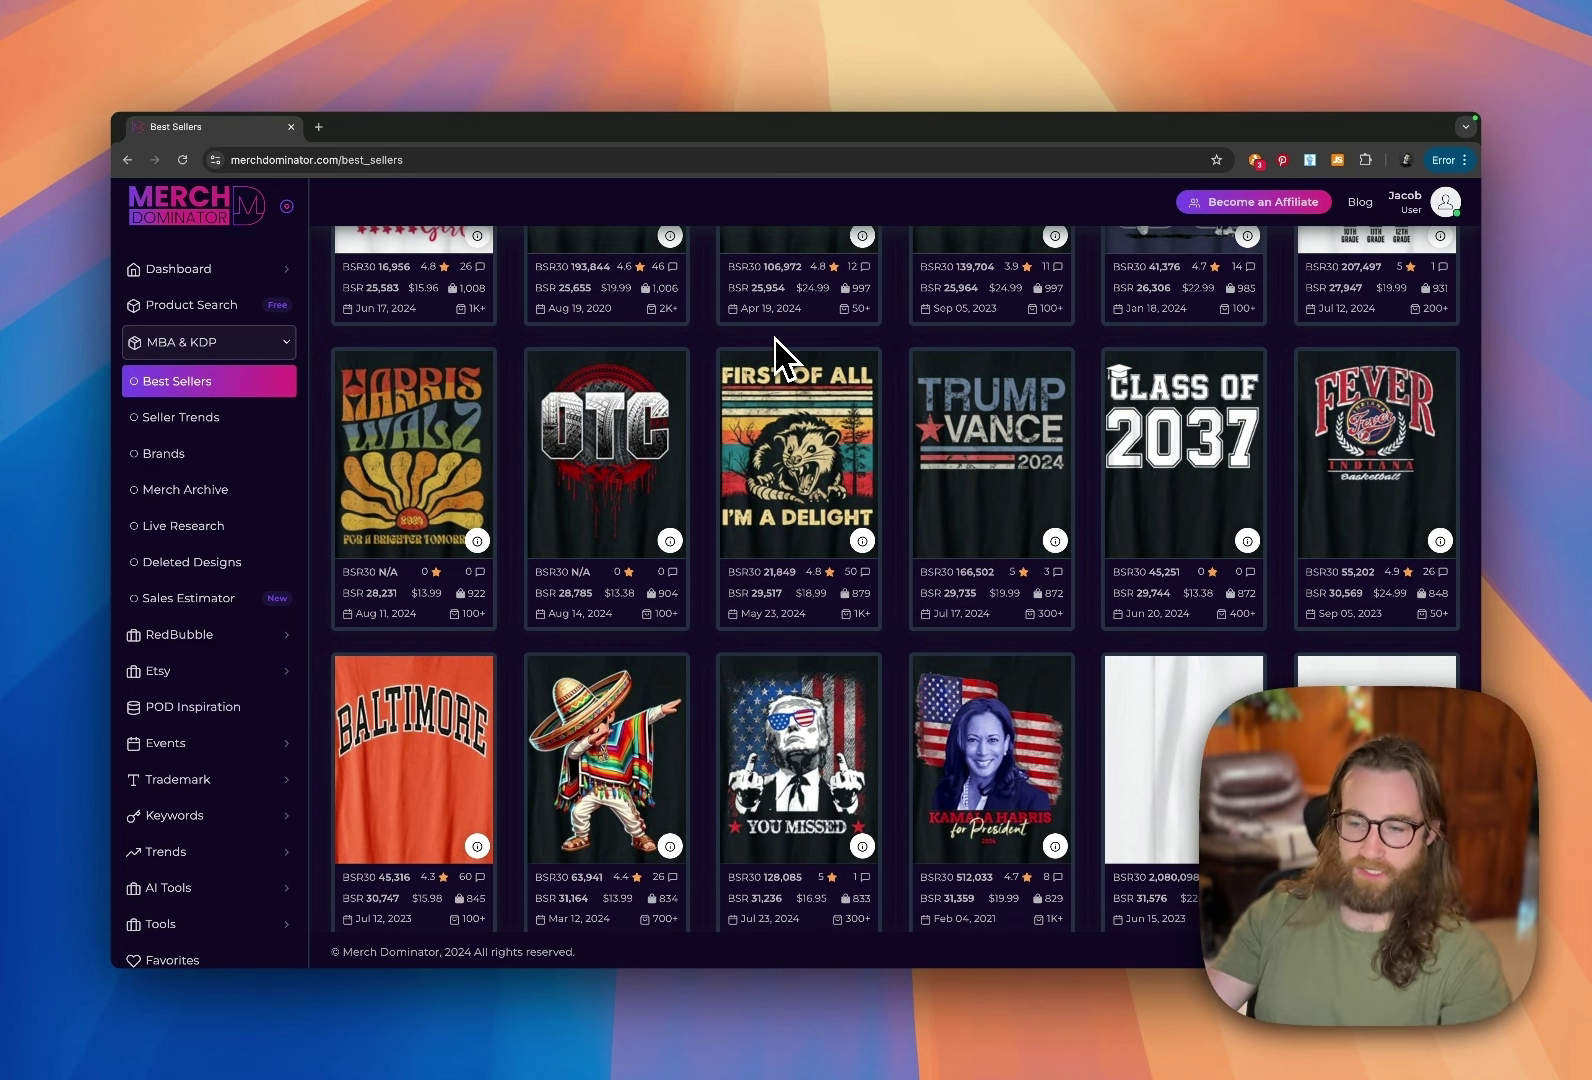
mouse_move(808, 475)
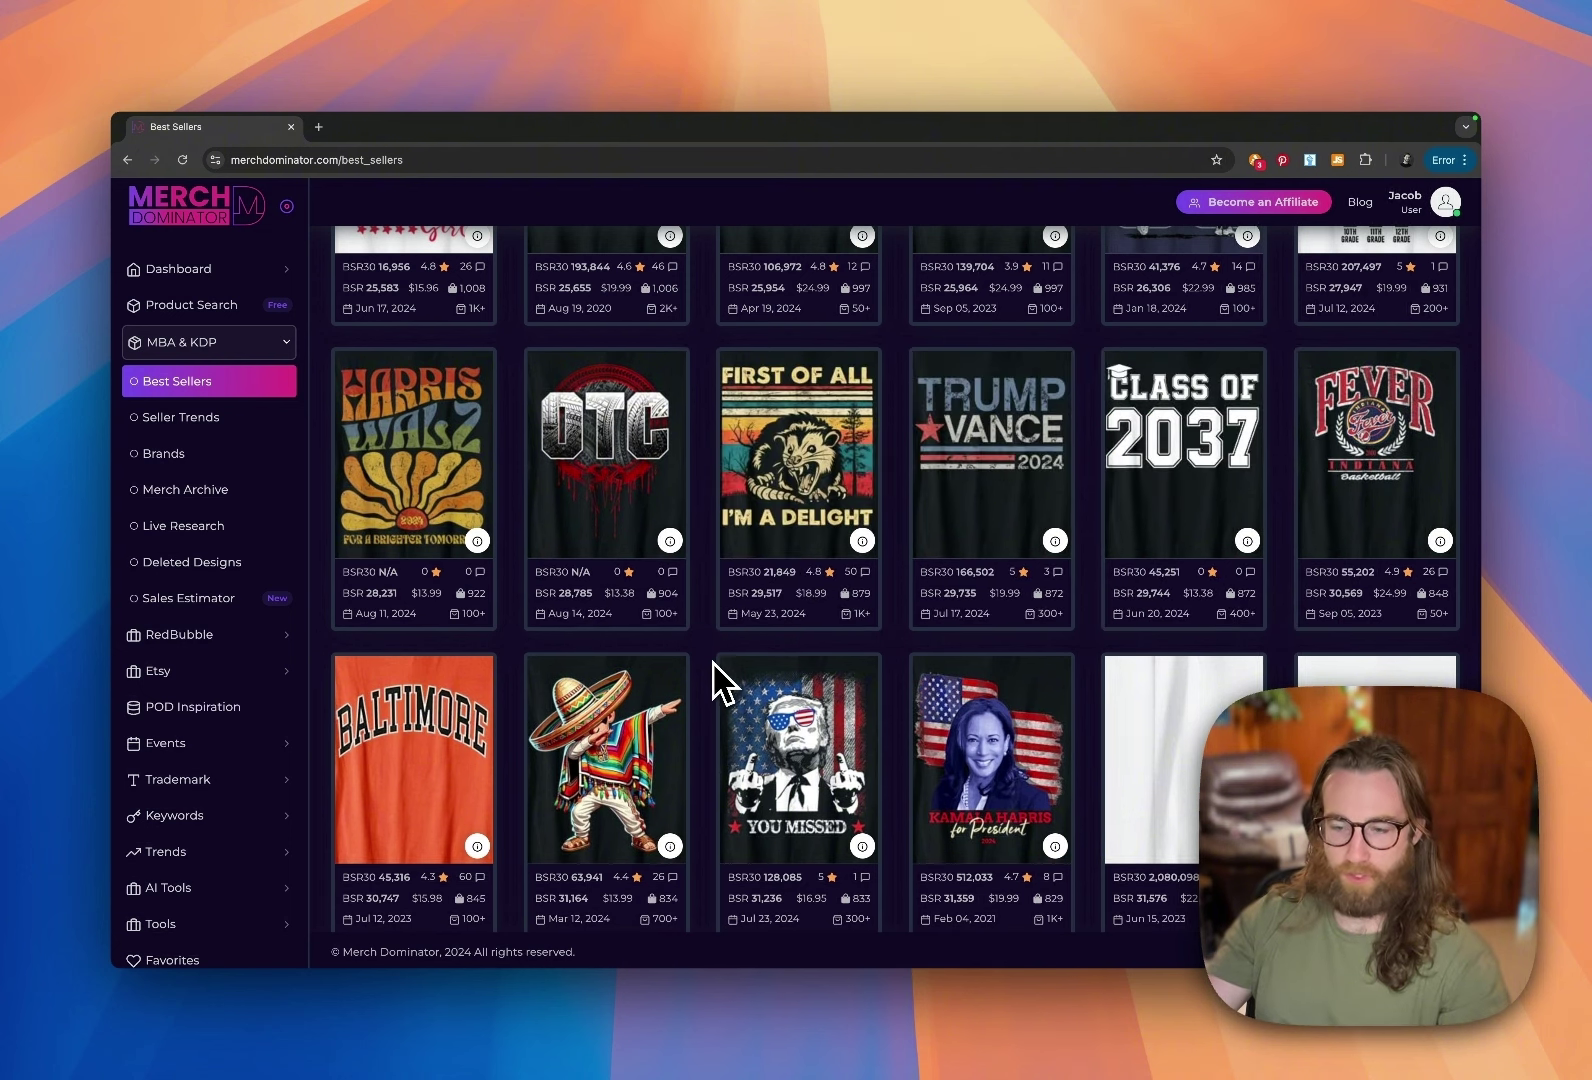
scroll(716, 685, down, 3)
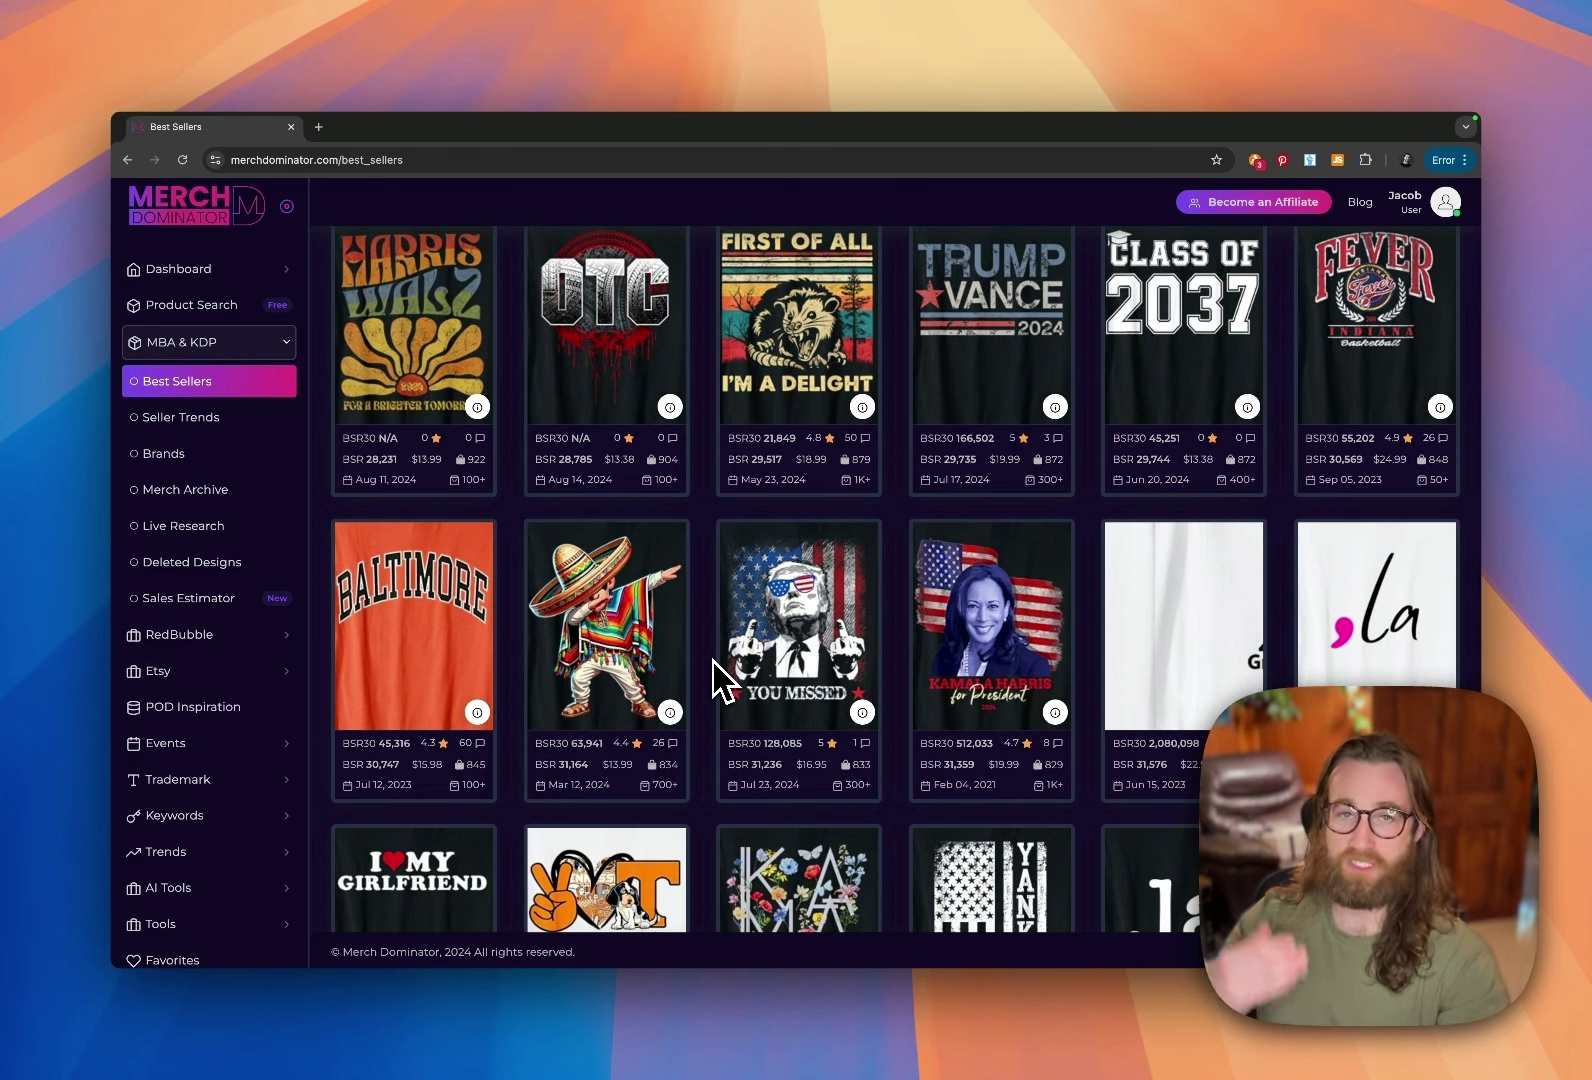
scroll(716, 683, down, 3)
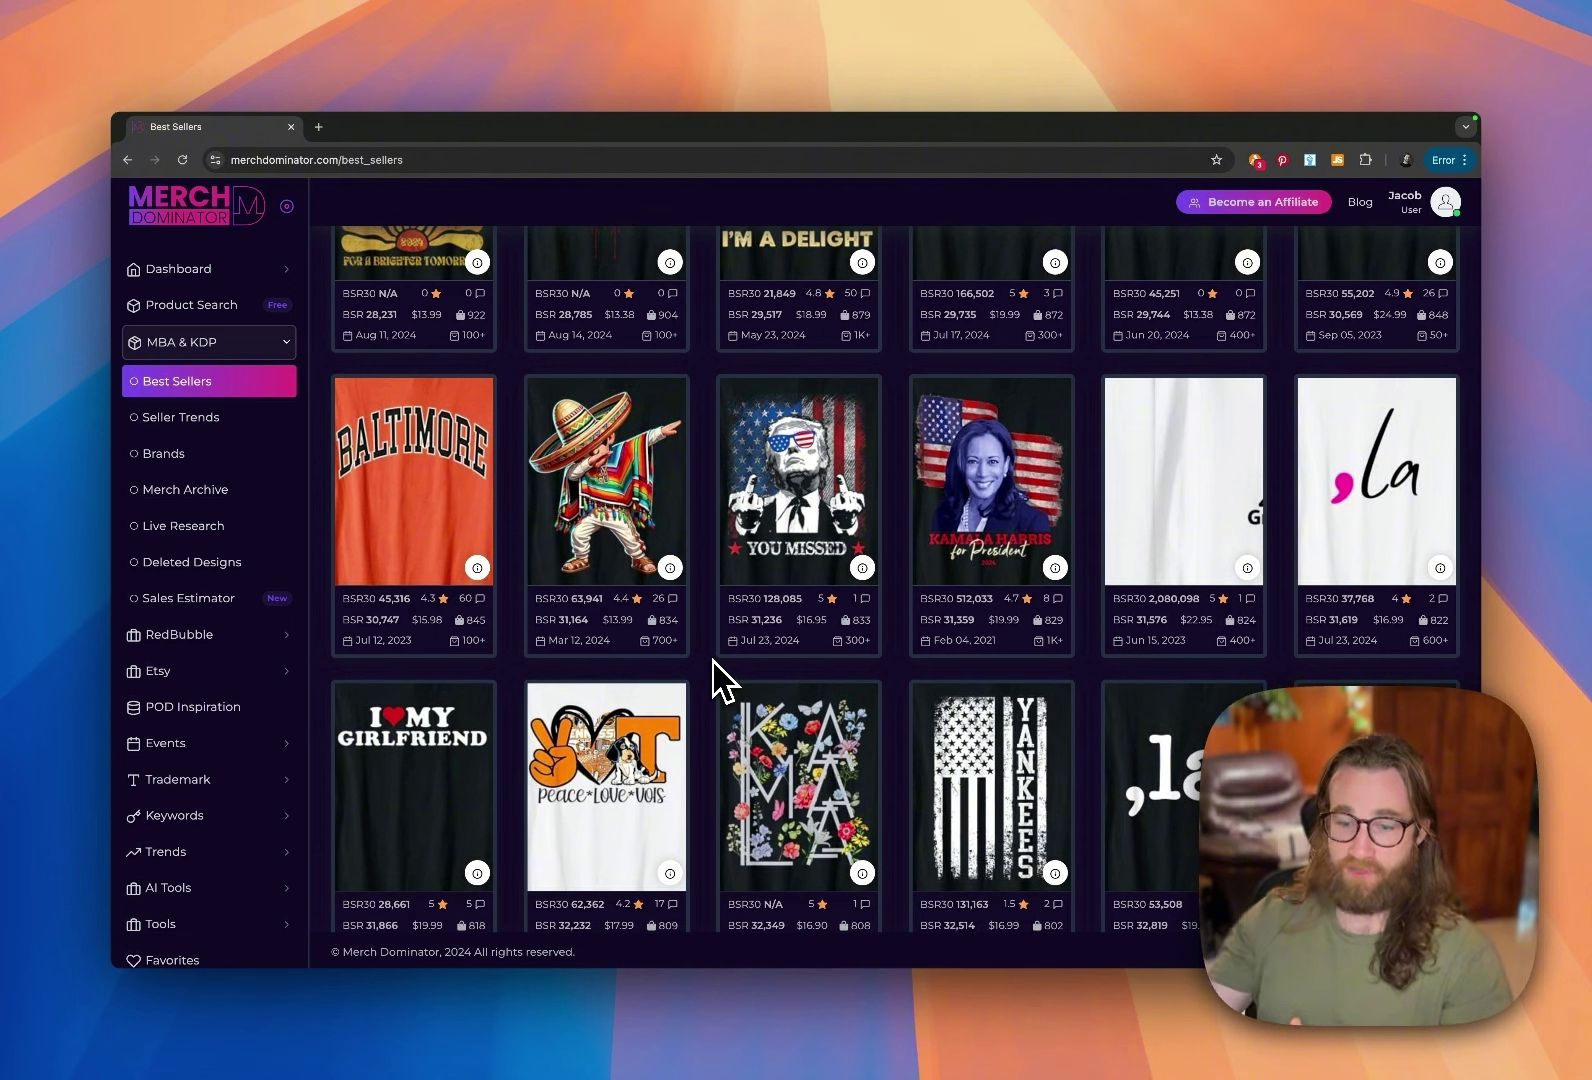
scroll(716, 683, down, 5)
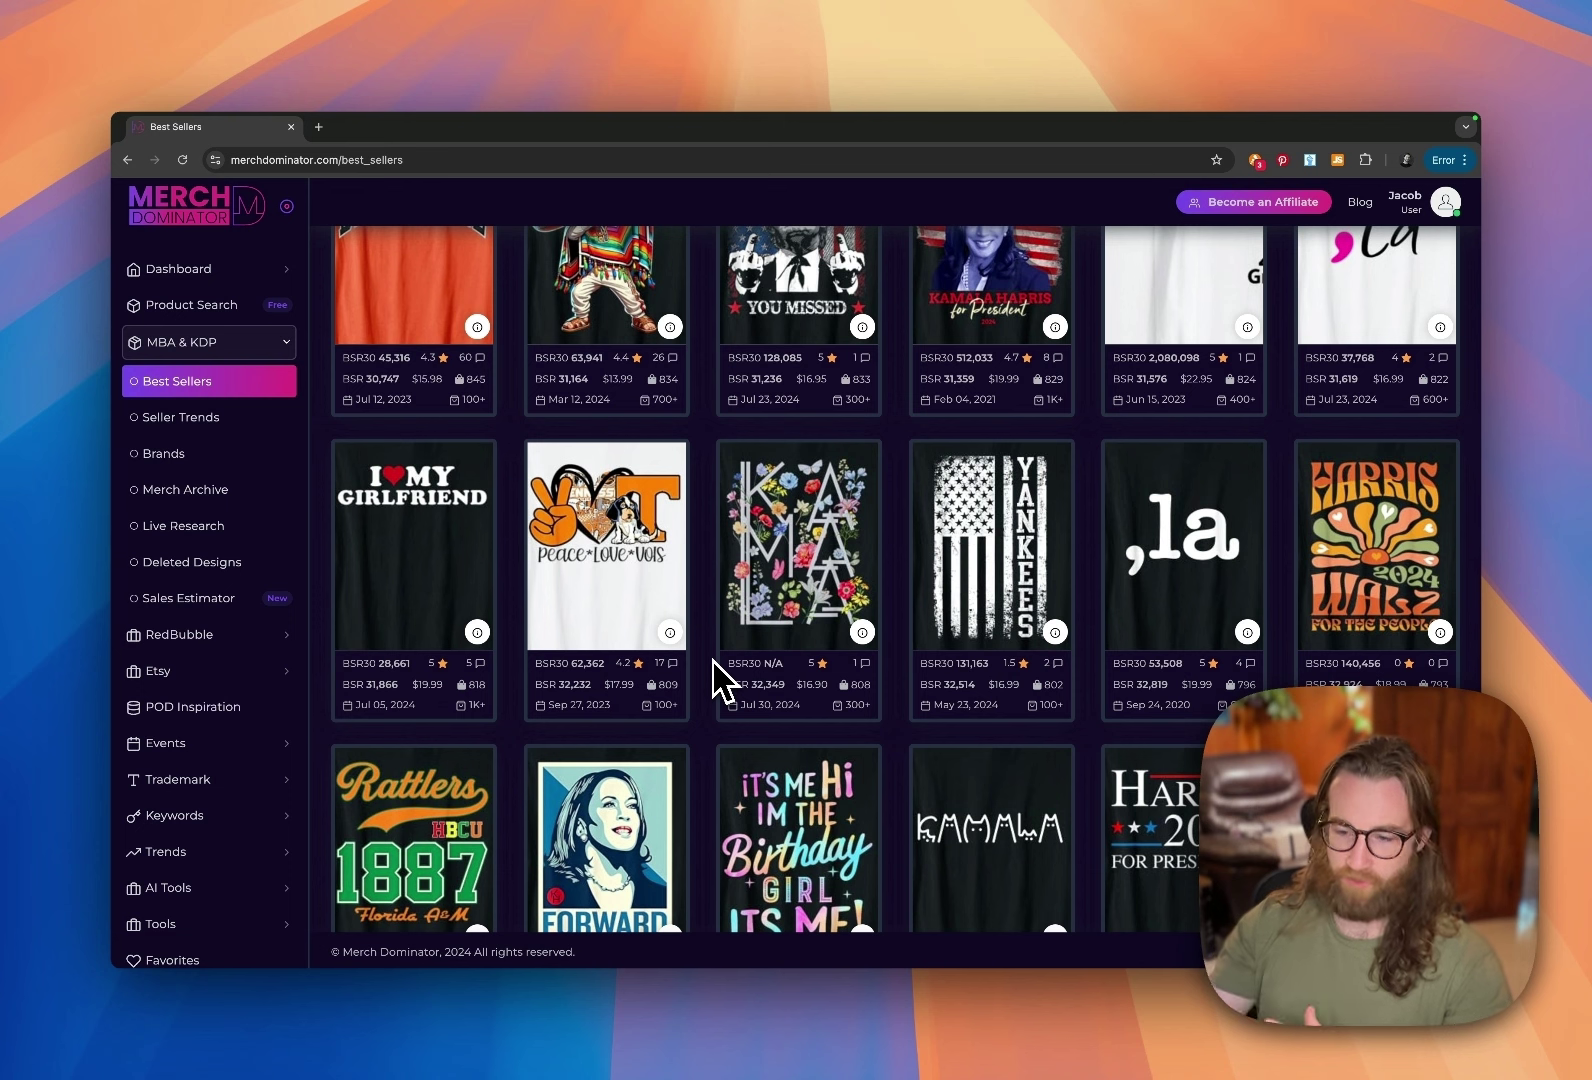
scroll(712, 660, down, 2)
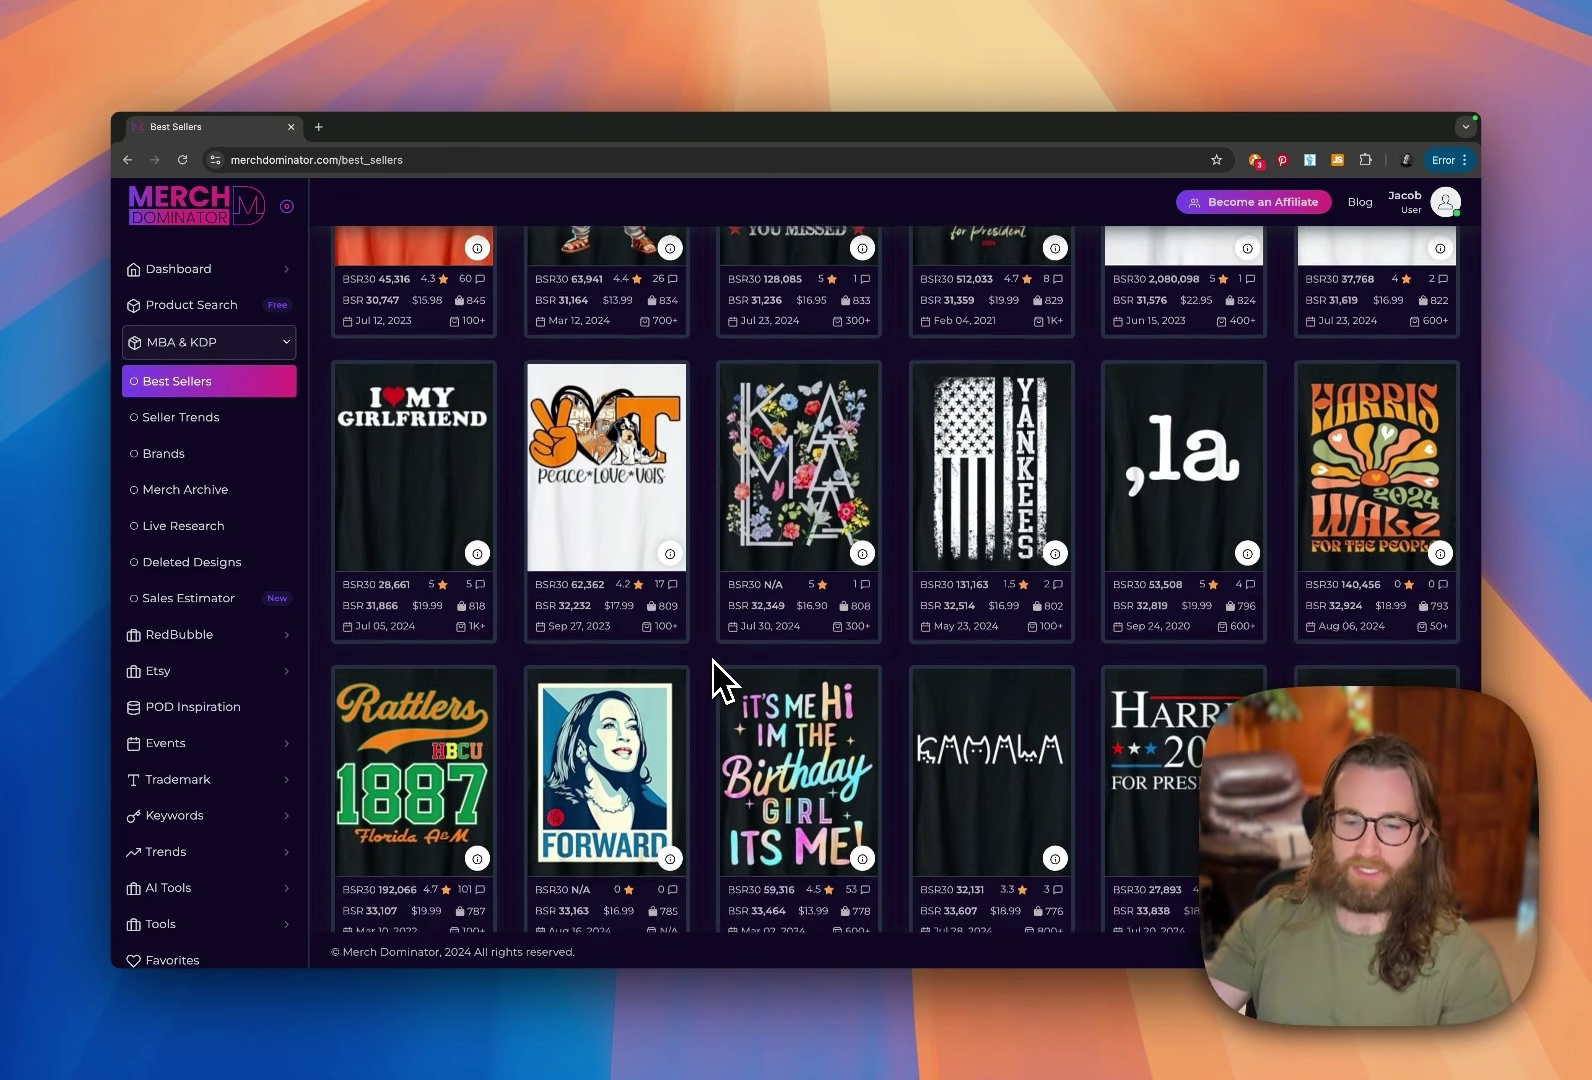
scroll(711, 675, down, 10)
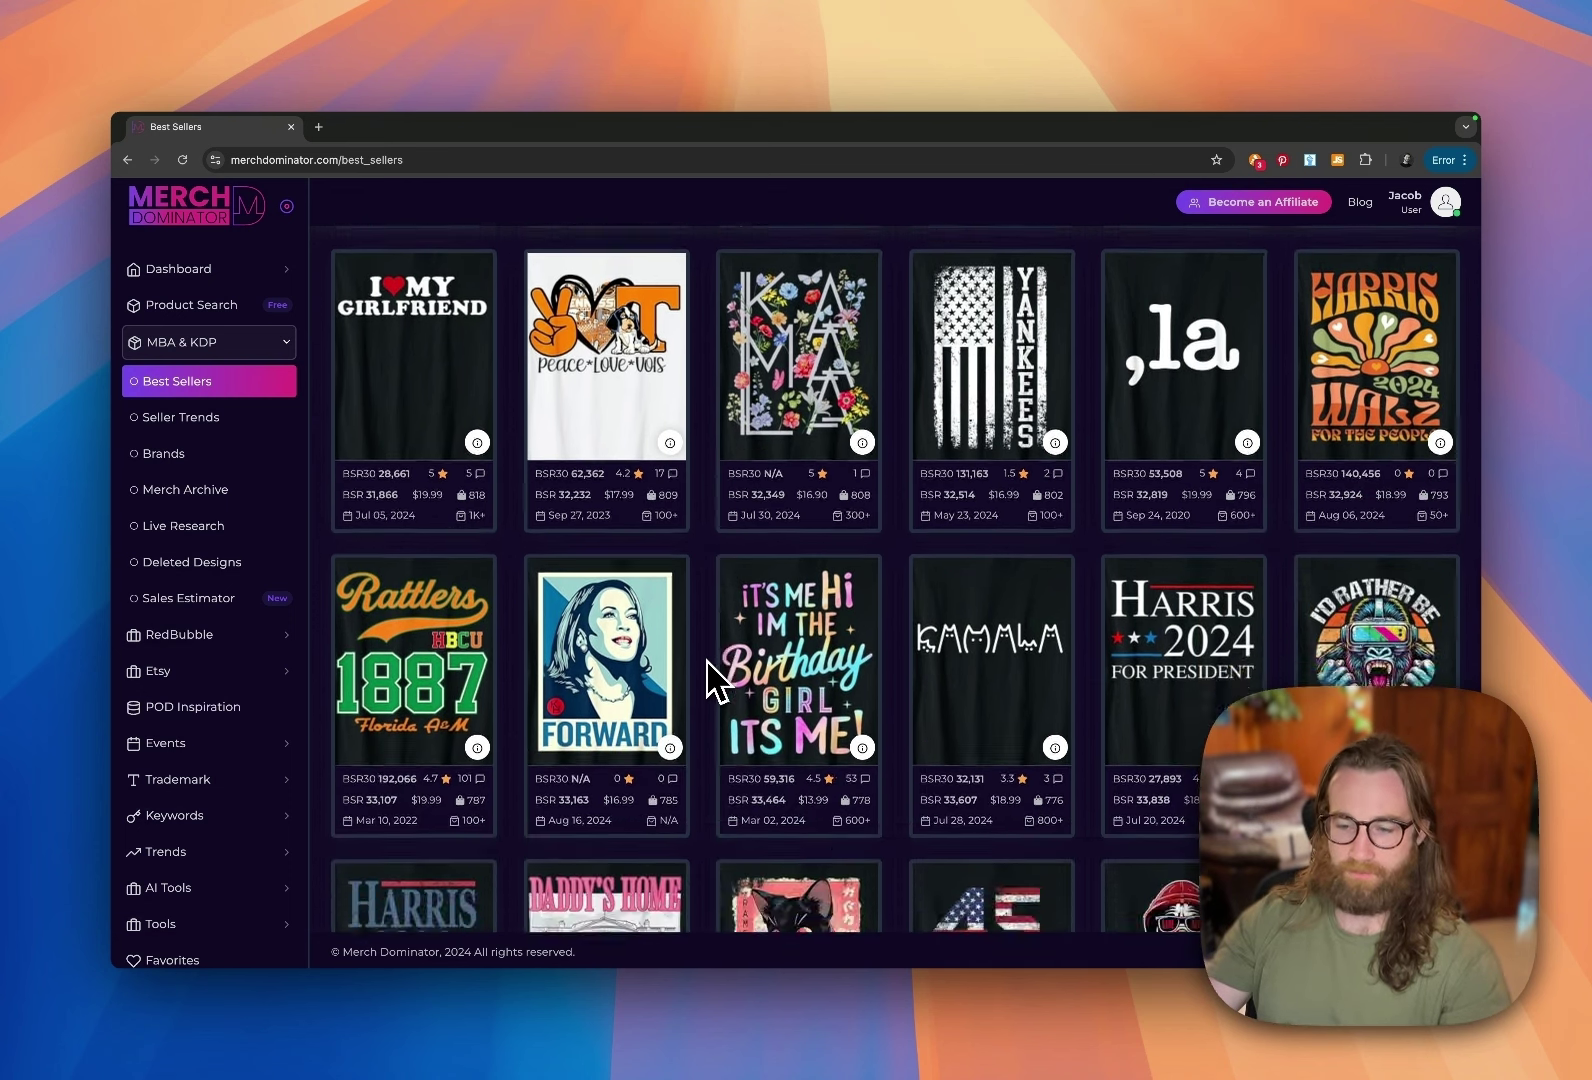
mouse_move(776, 448)
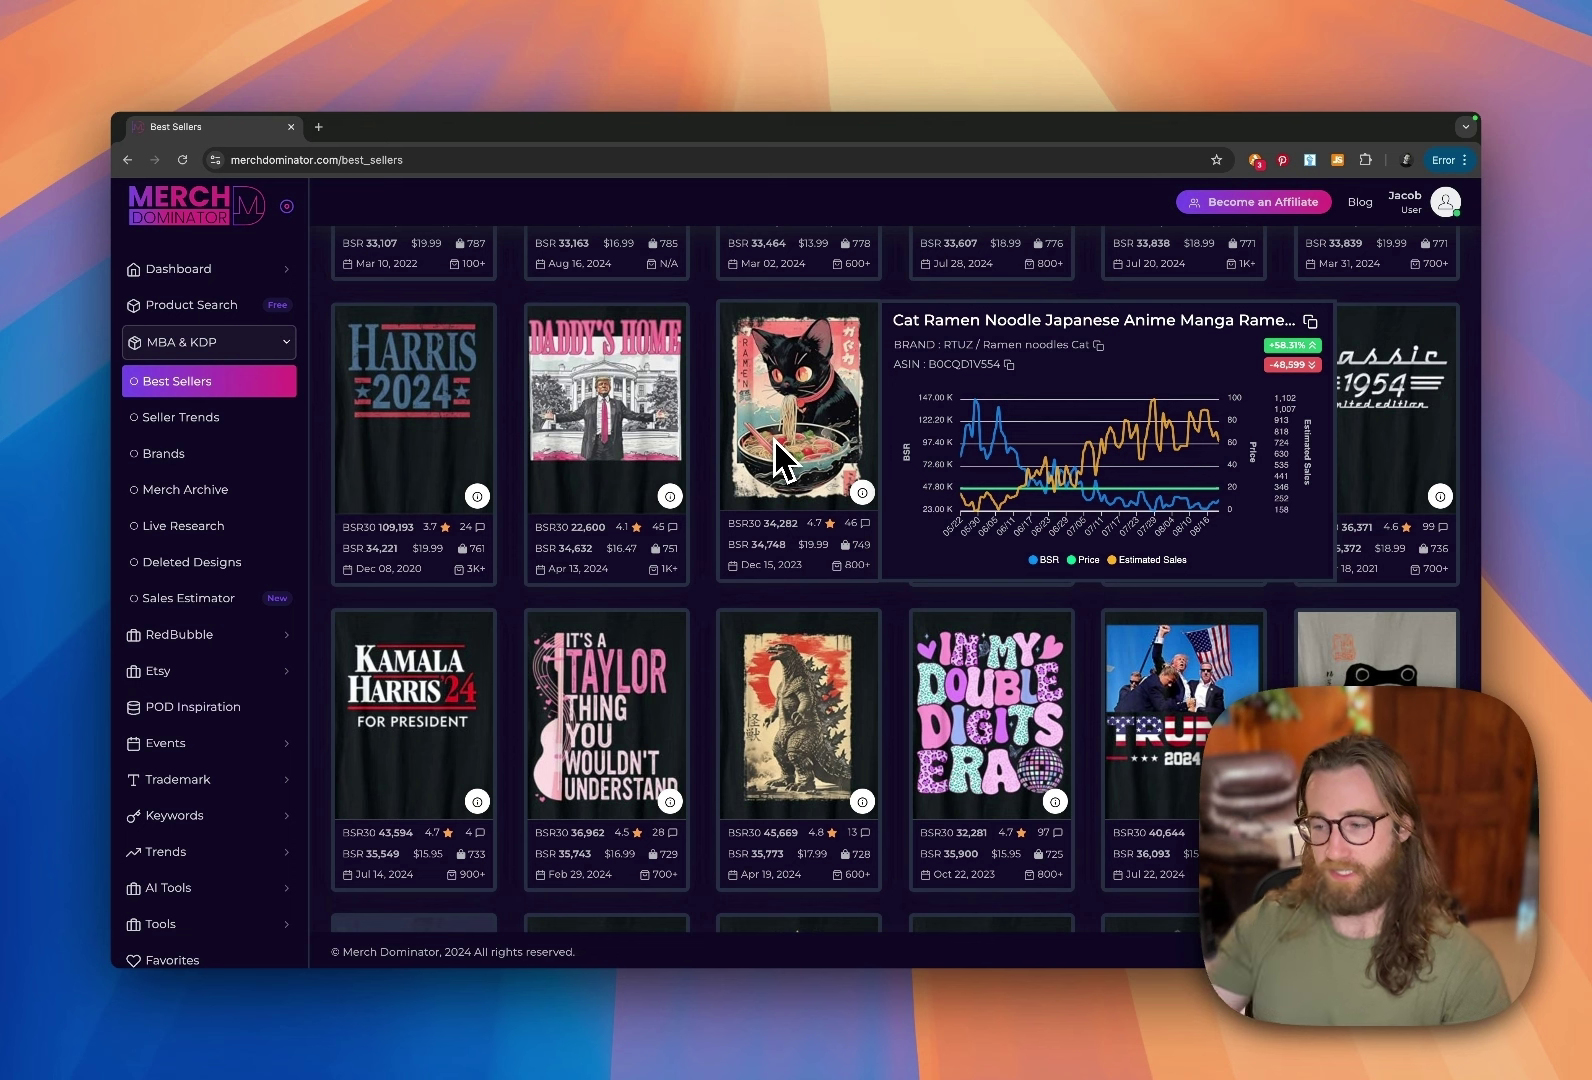
scroll(1000, 440, down, 10)
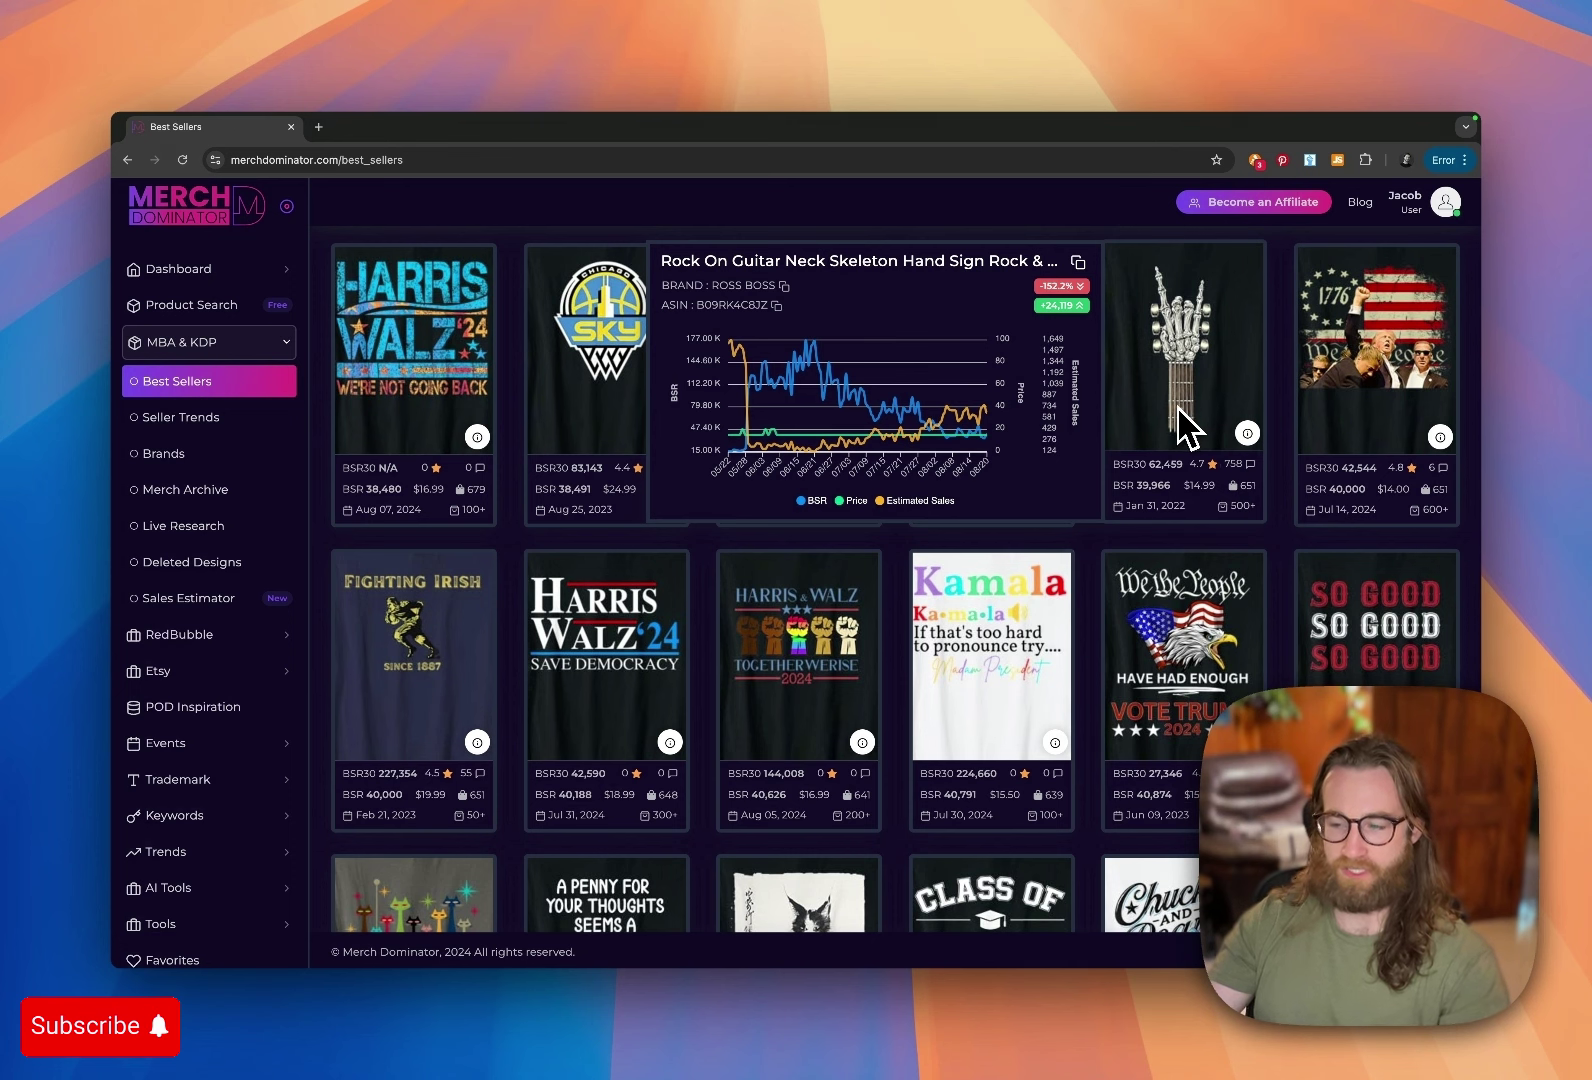
Step: Examine further best sellers and the BSR and sales chart of the vintage raccoon cowboy shirt
scroll(1183, 420, down, 3)
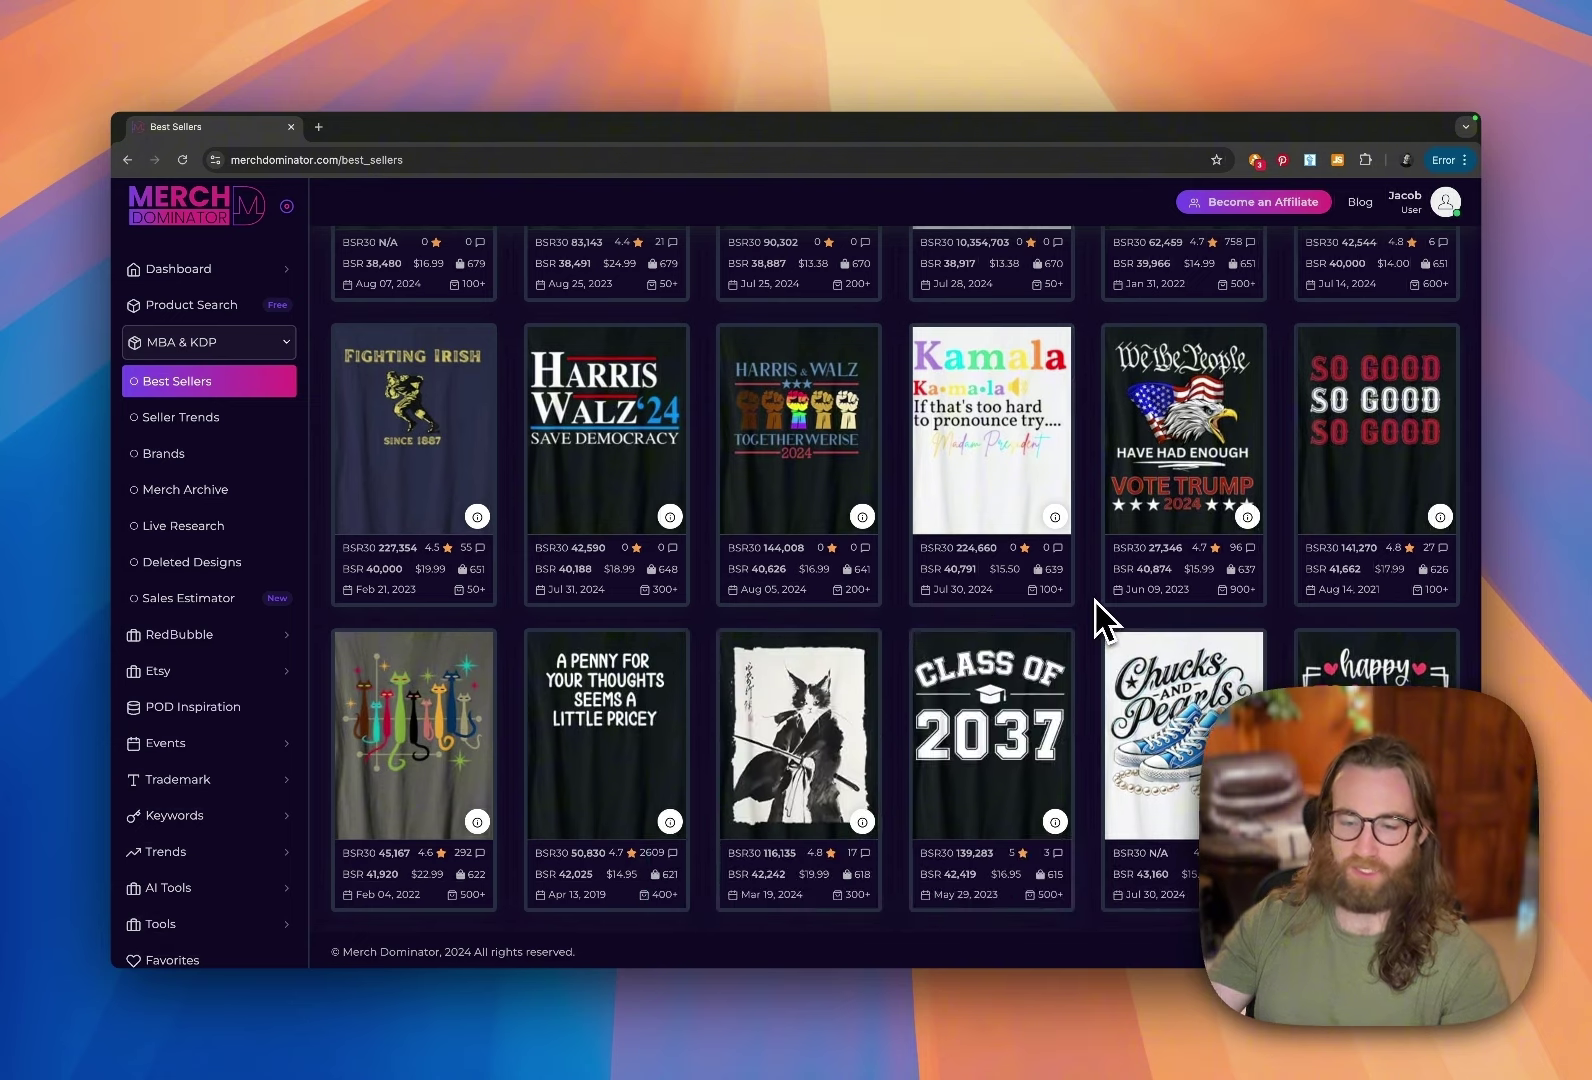
scroll(1097, 614, down, 2)
scroll(1097, 614, down, 1)
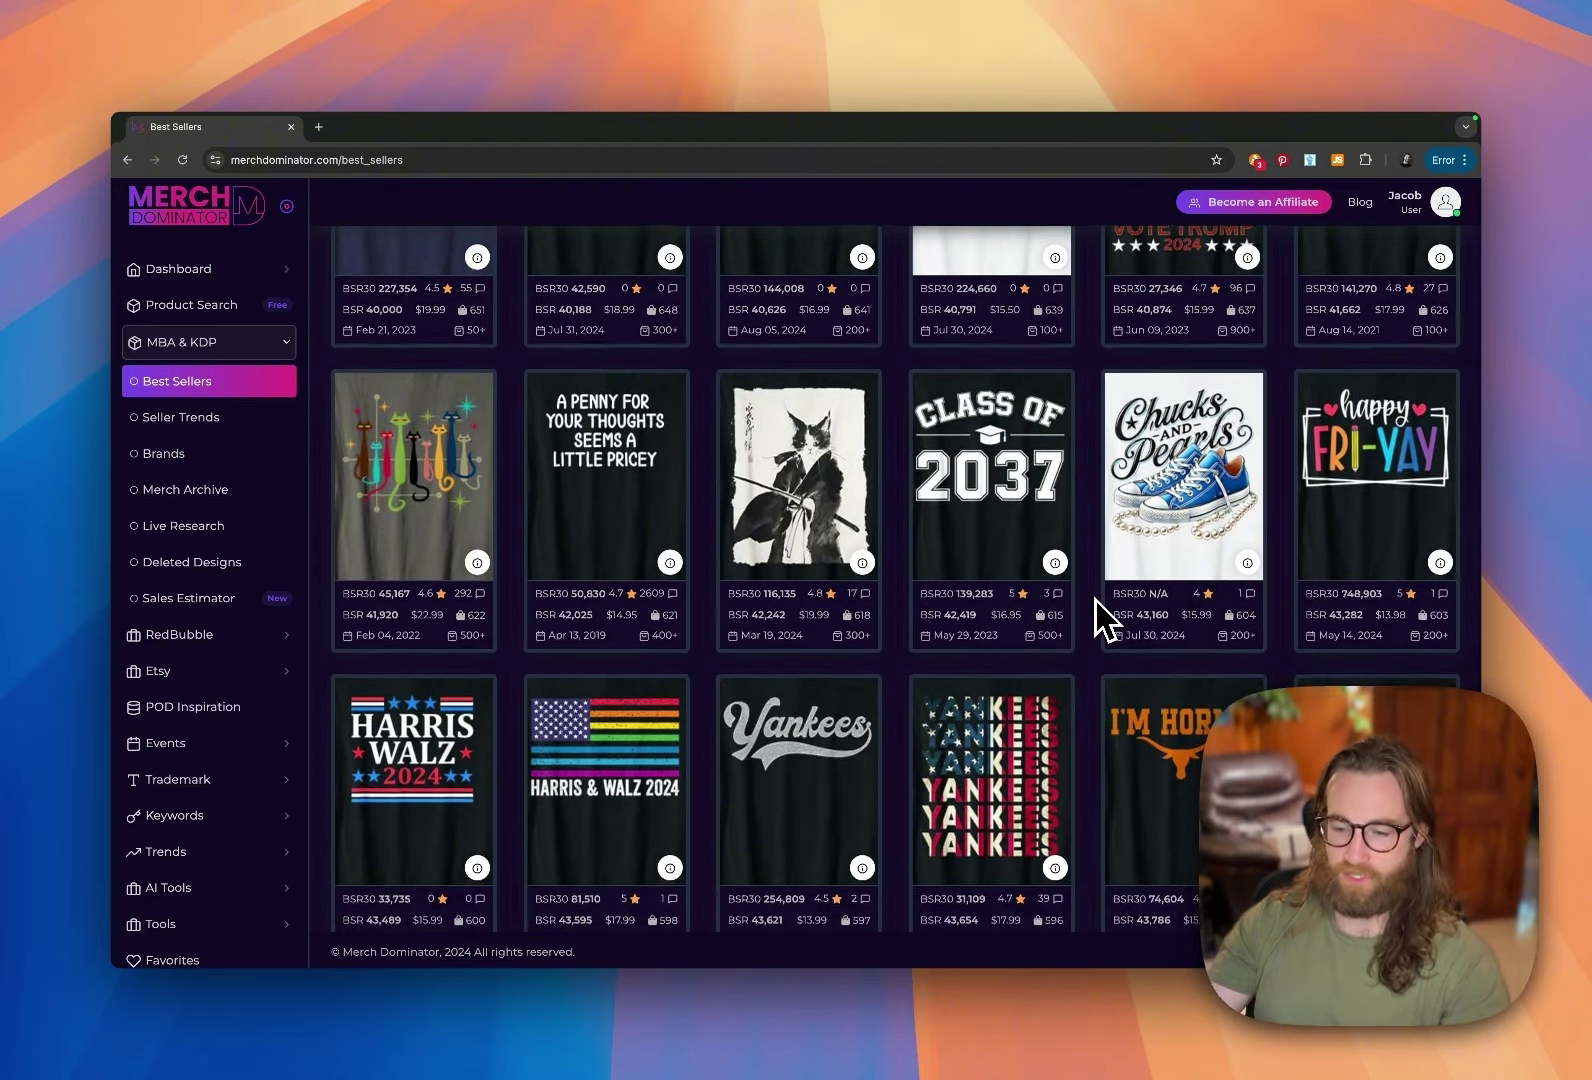
scroll(1099, 616, down, 1)
scroll(1097, 620, down, 1)
scroll(1097, 620, down, 1)
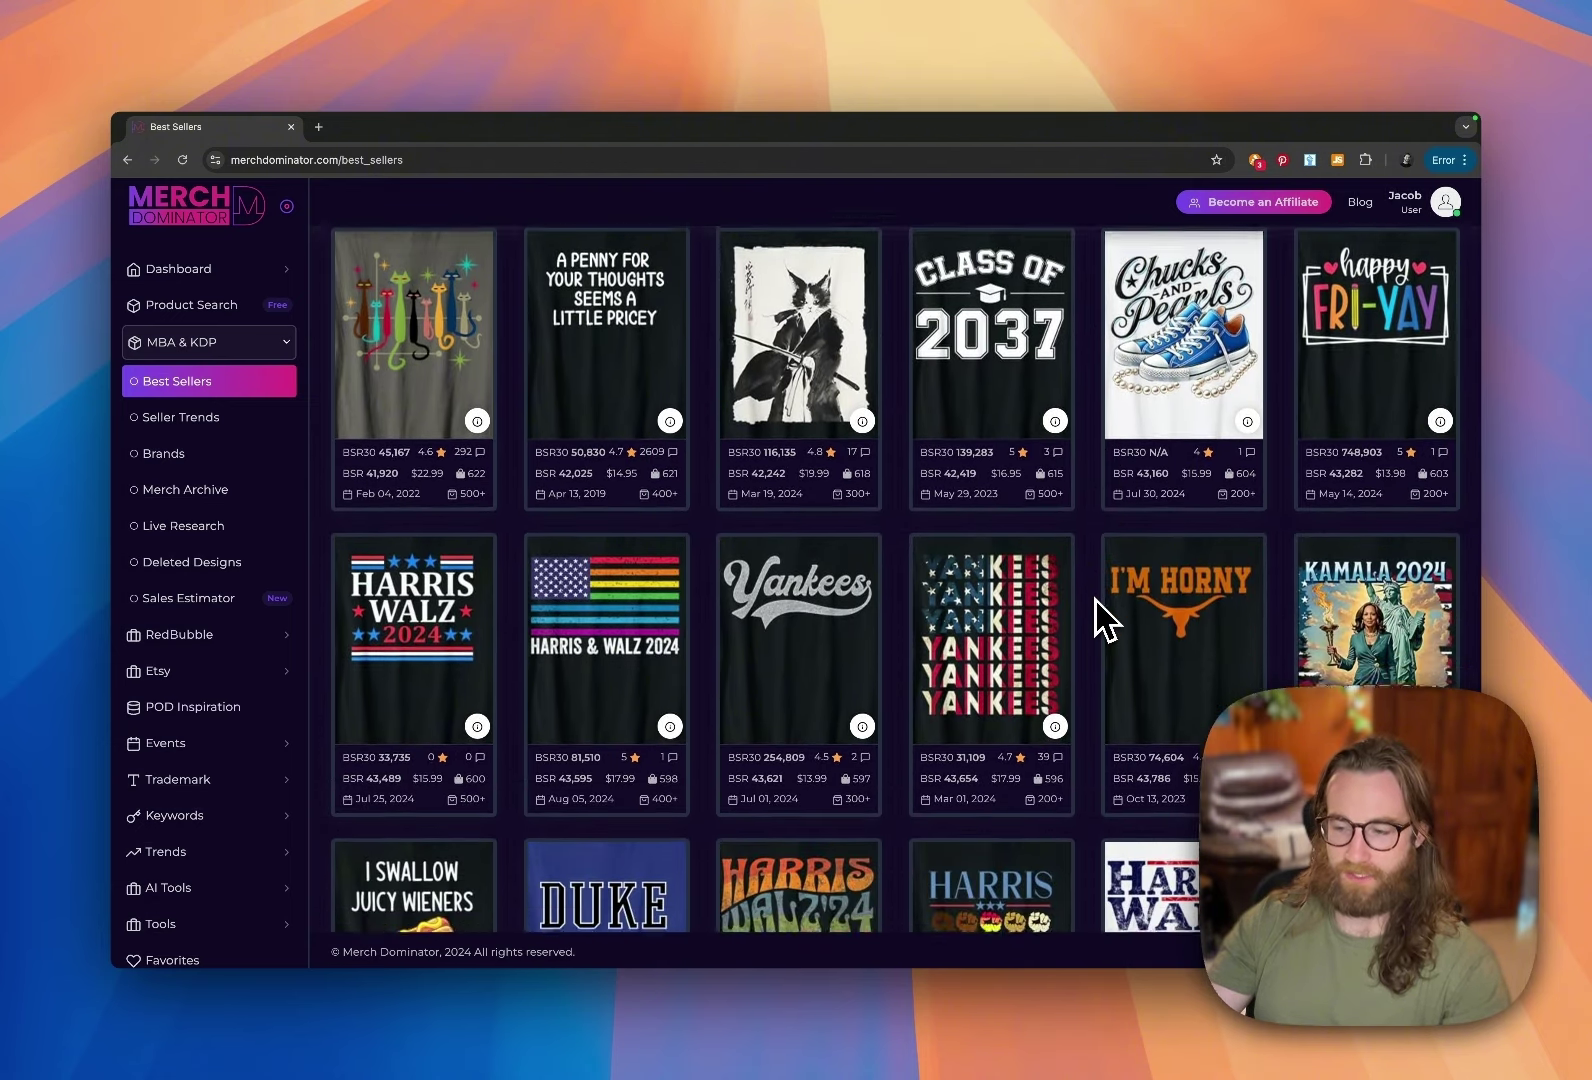
scroll(1098, 615, down, 1)
scroll(1228, 455, down, 10)
mouse_move(1228, 450)
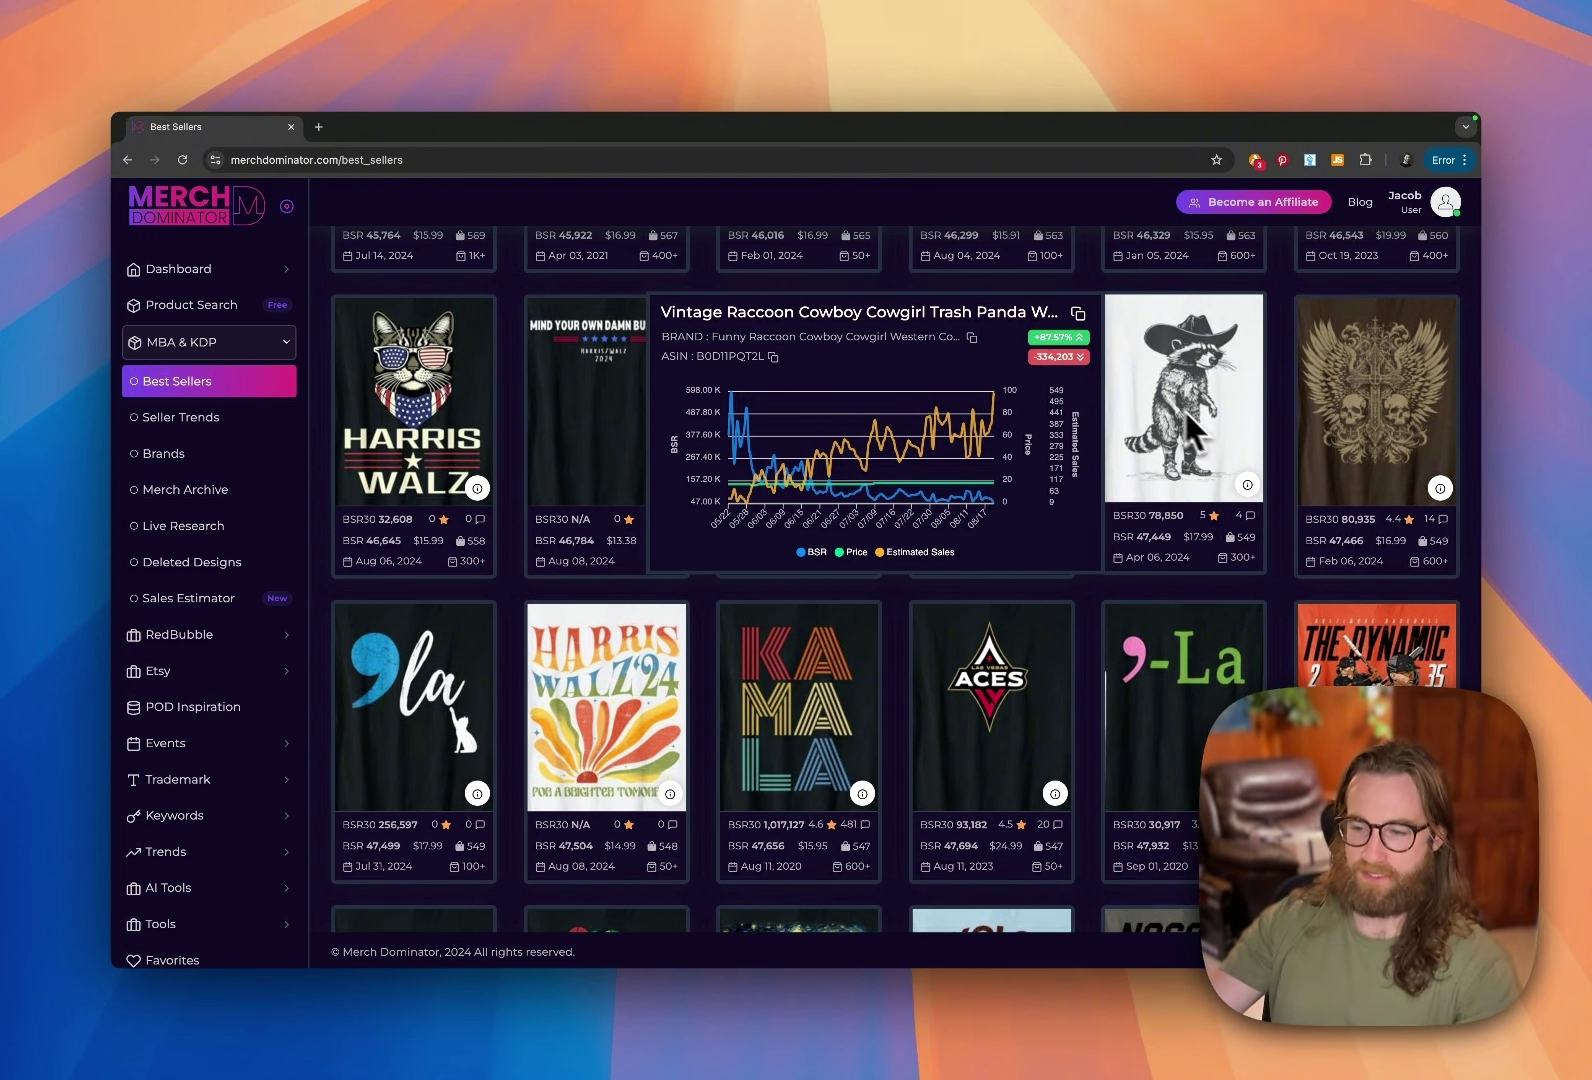
scroll(1290, 462, down, 1)
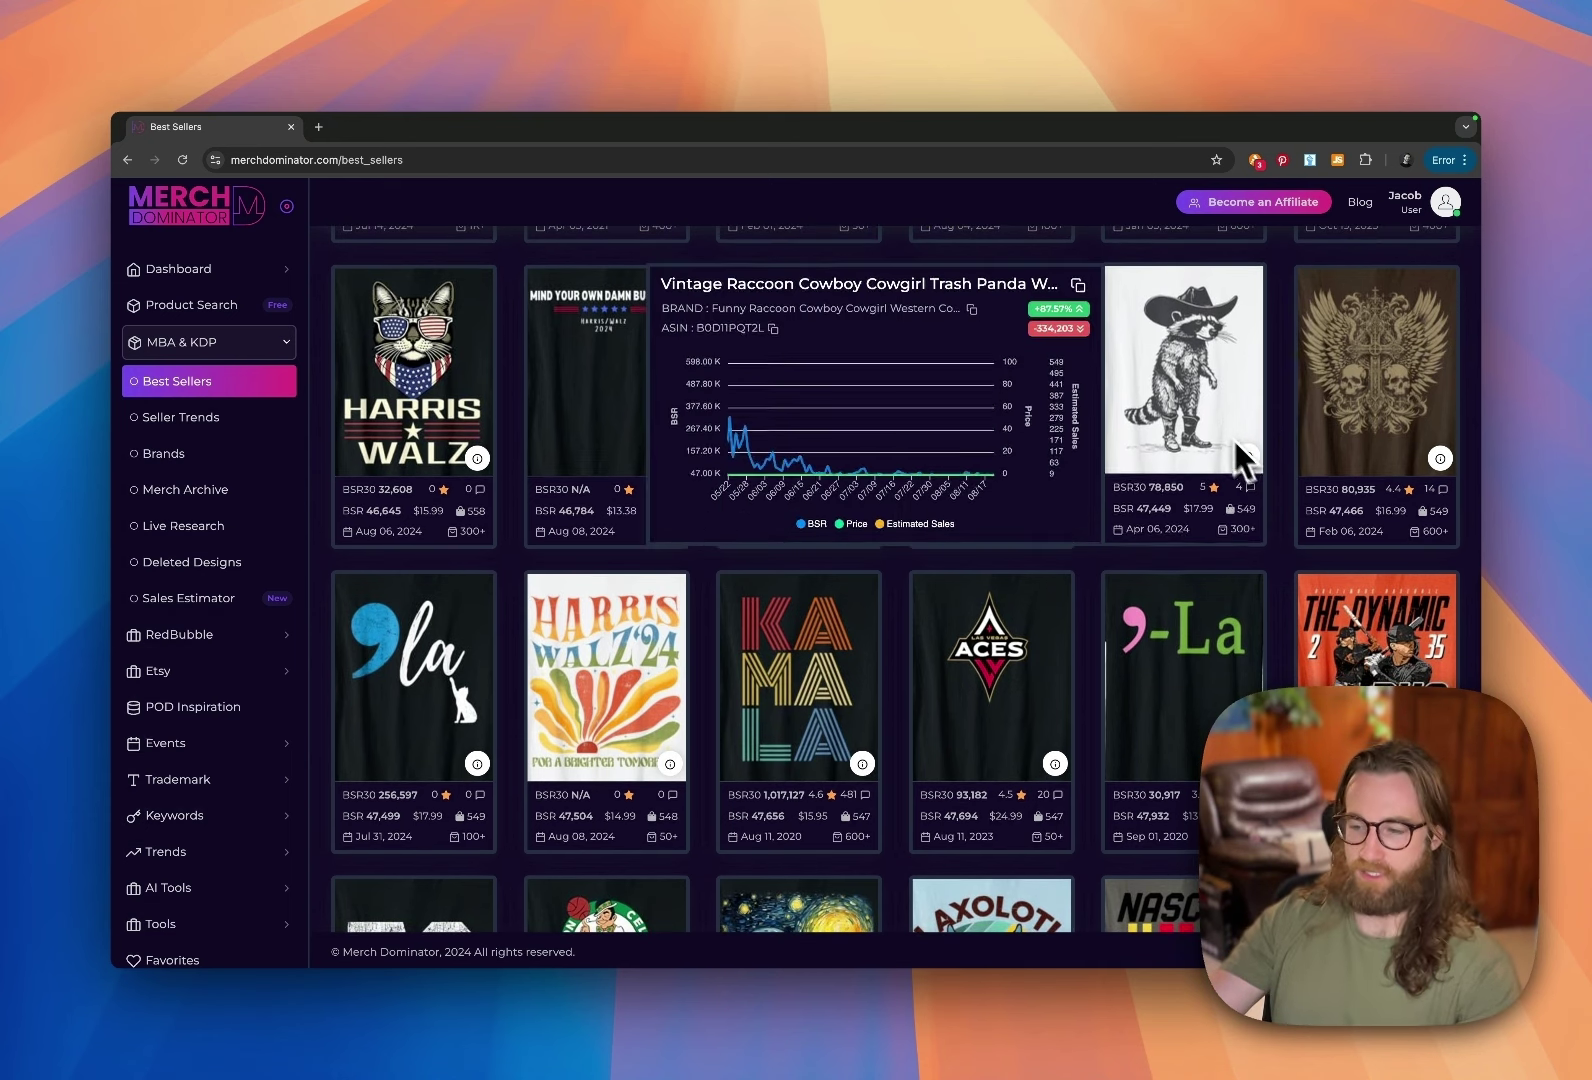
Step: Examine the Rocker Skeleton shirt's sales chart and compare the neighbouring Taylor guitars and skeleton-hand designs
scroll(1283, 506, down, 8)
mouse_move(1015, 462)
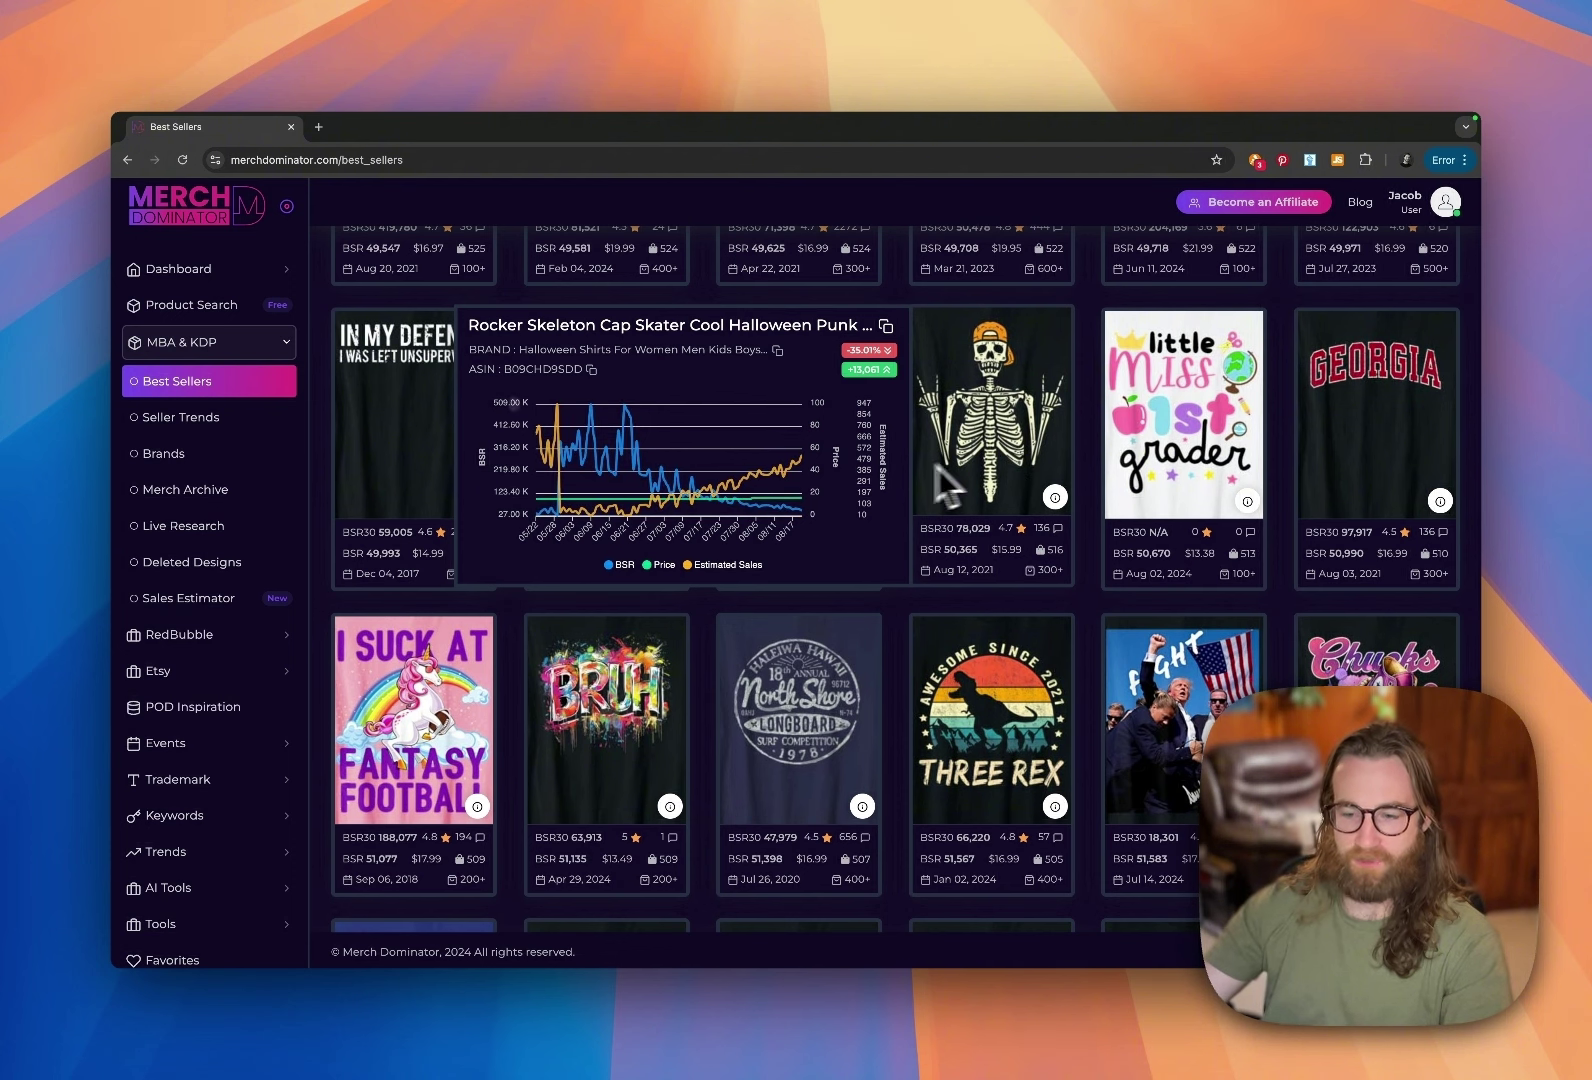
mouse_move(783, 484)
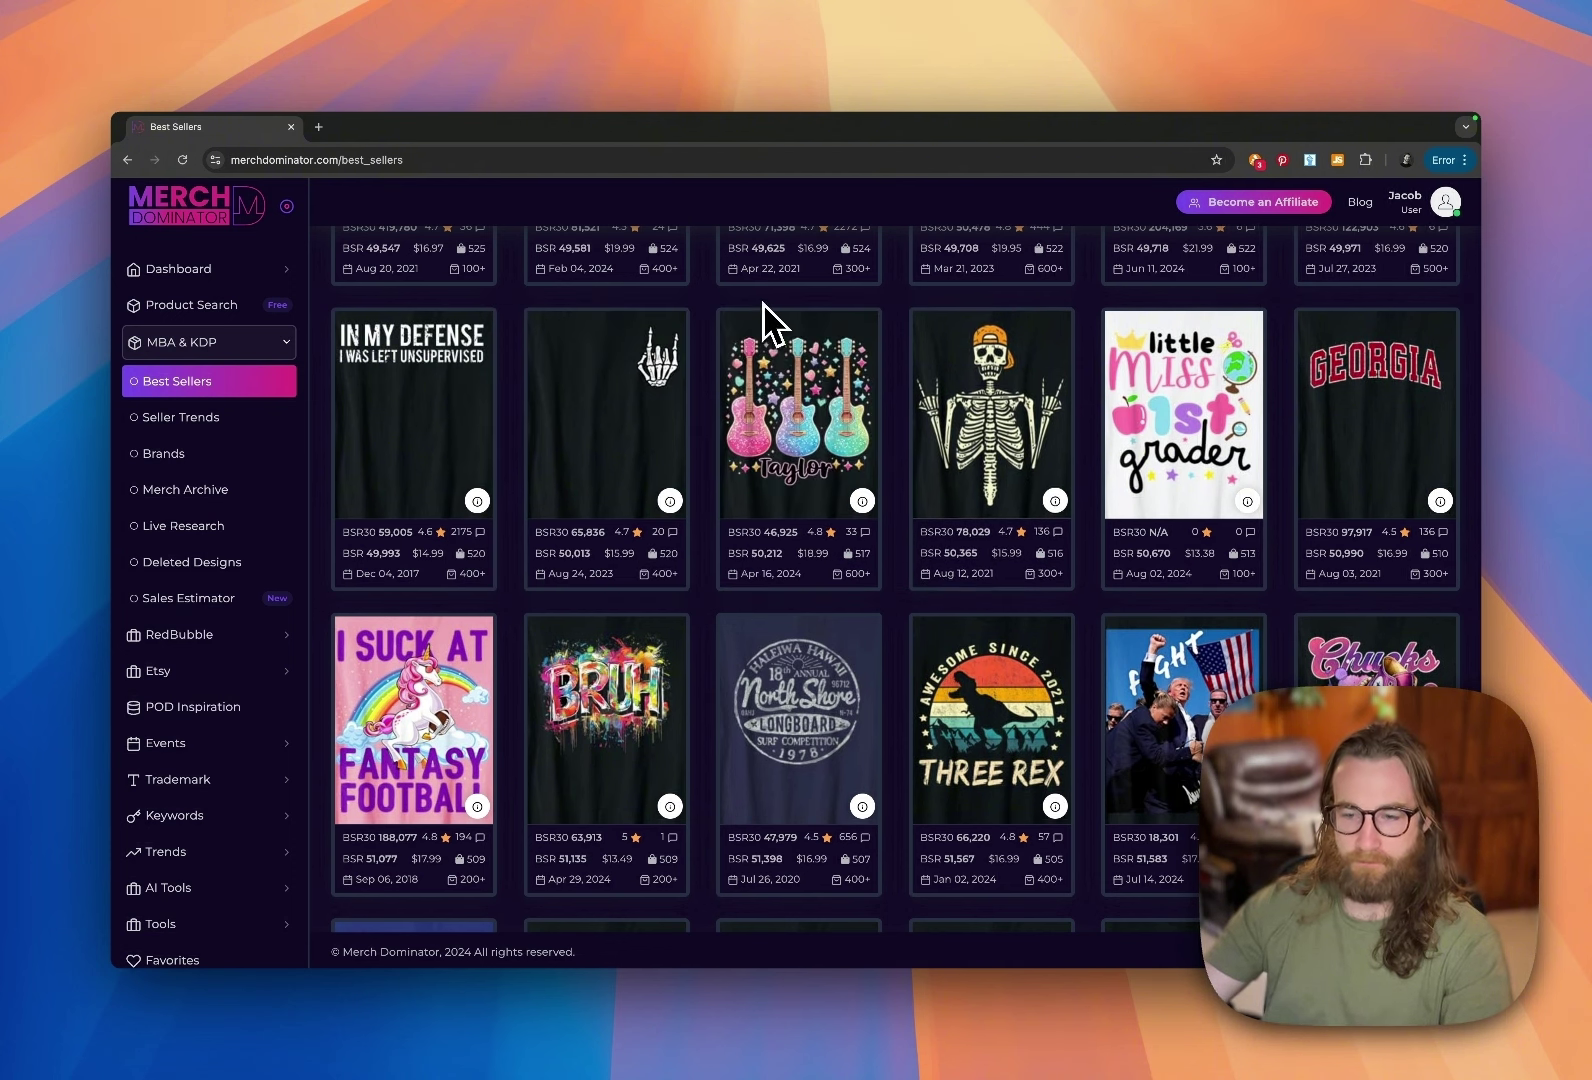
mouse_move(628, 372)
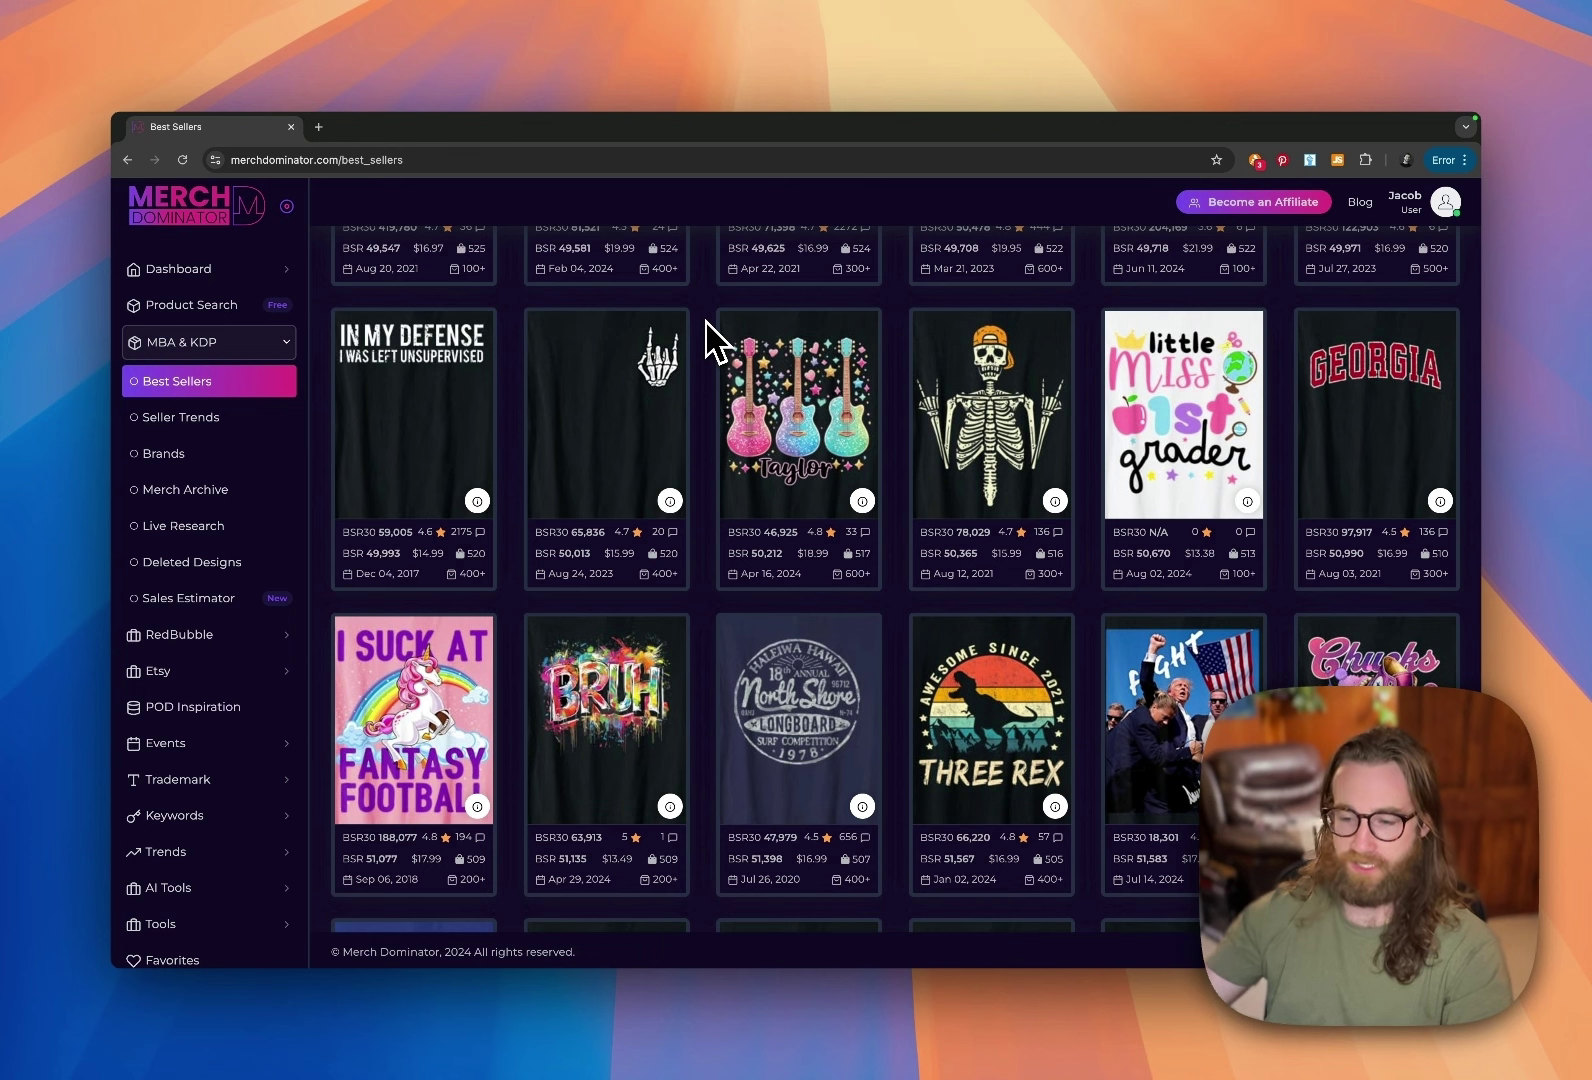
Step: Examine the sales charts of the North Shore longboard and Three Rex birthday shirts
scroll(728, 598, down, 3)
scroll(728, 598, up, 1)
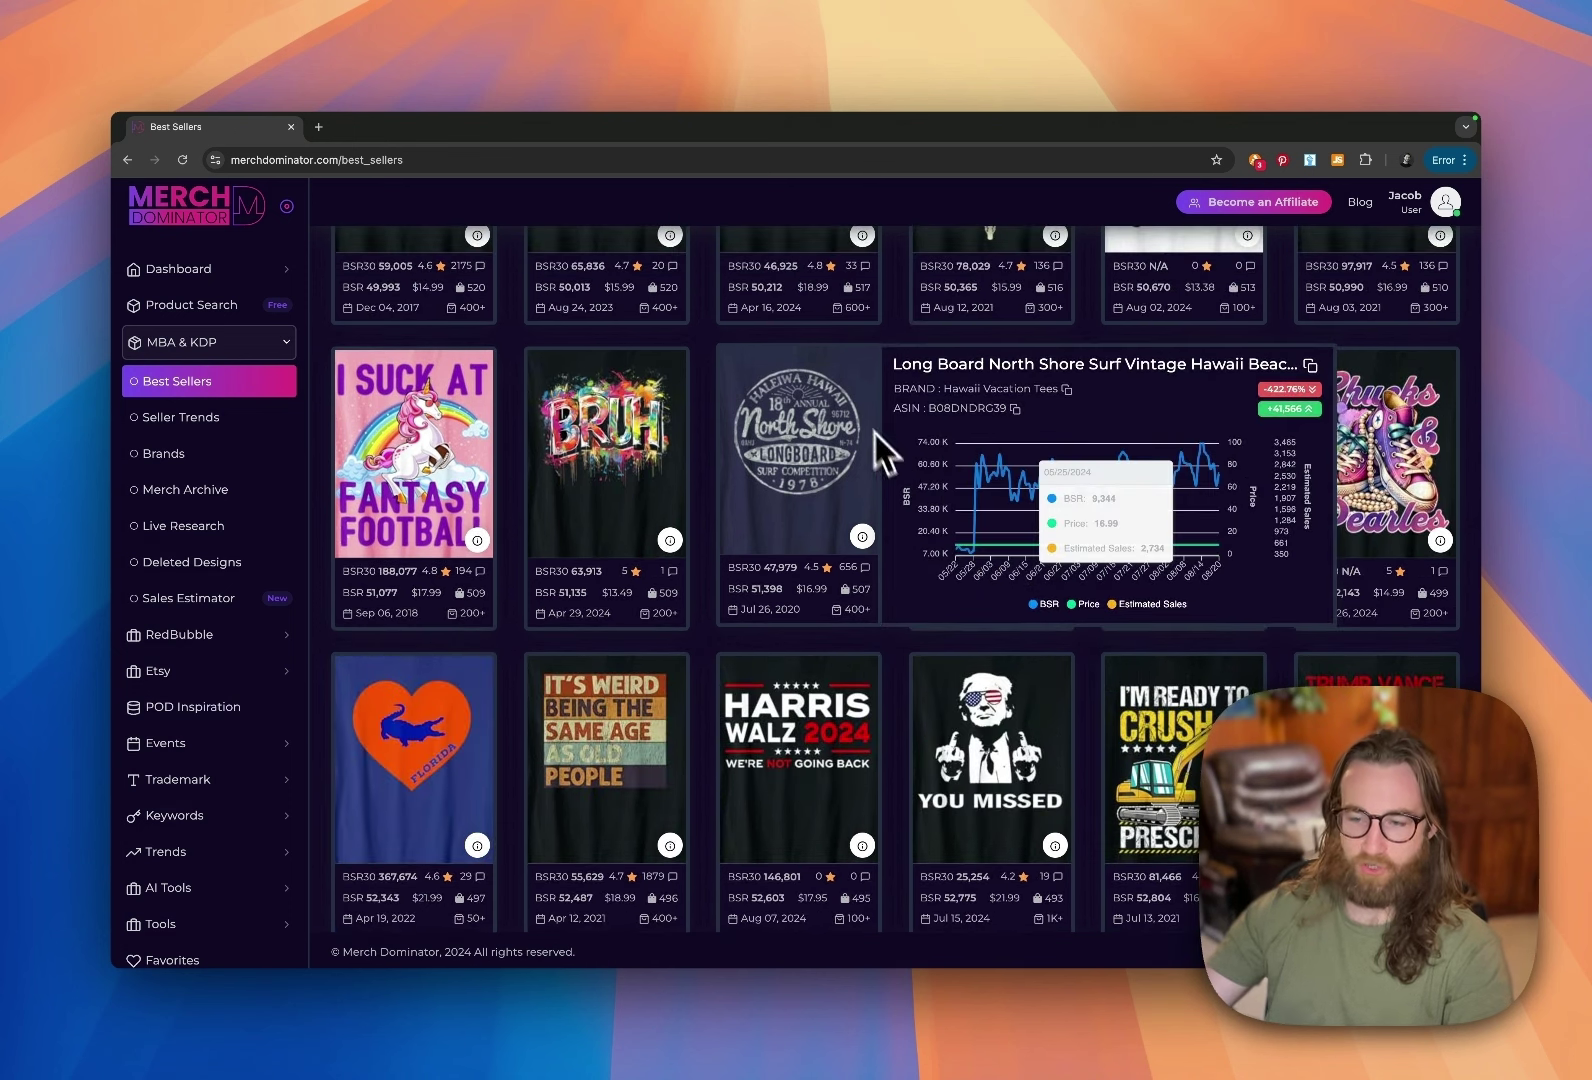
mouse_move(1040, 385)
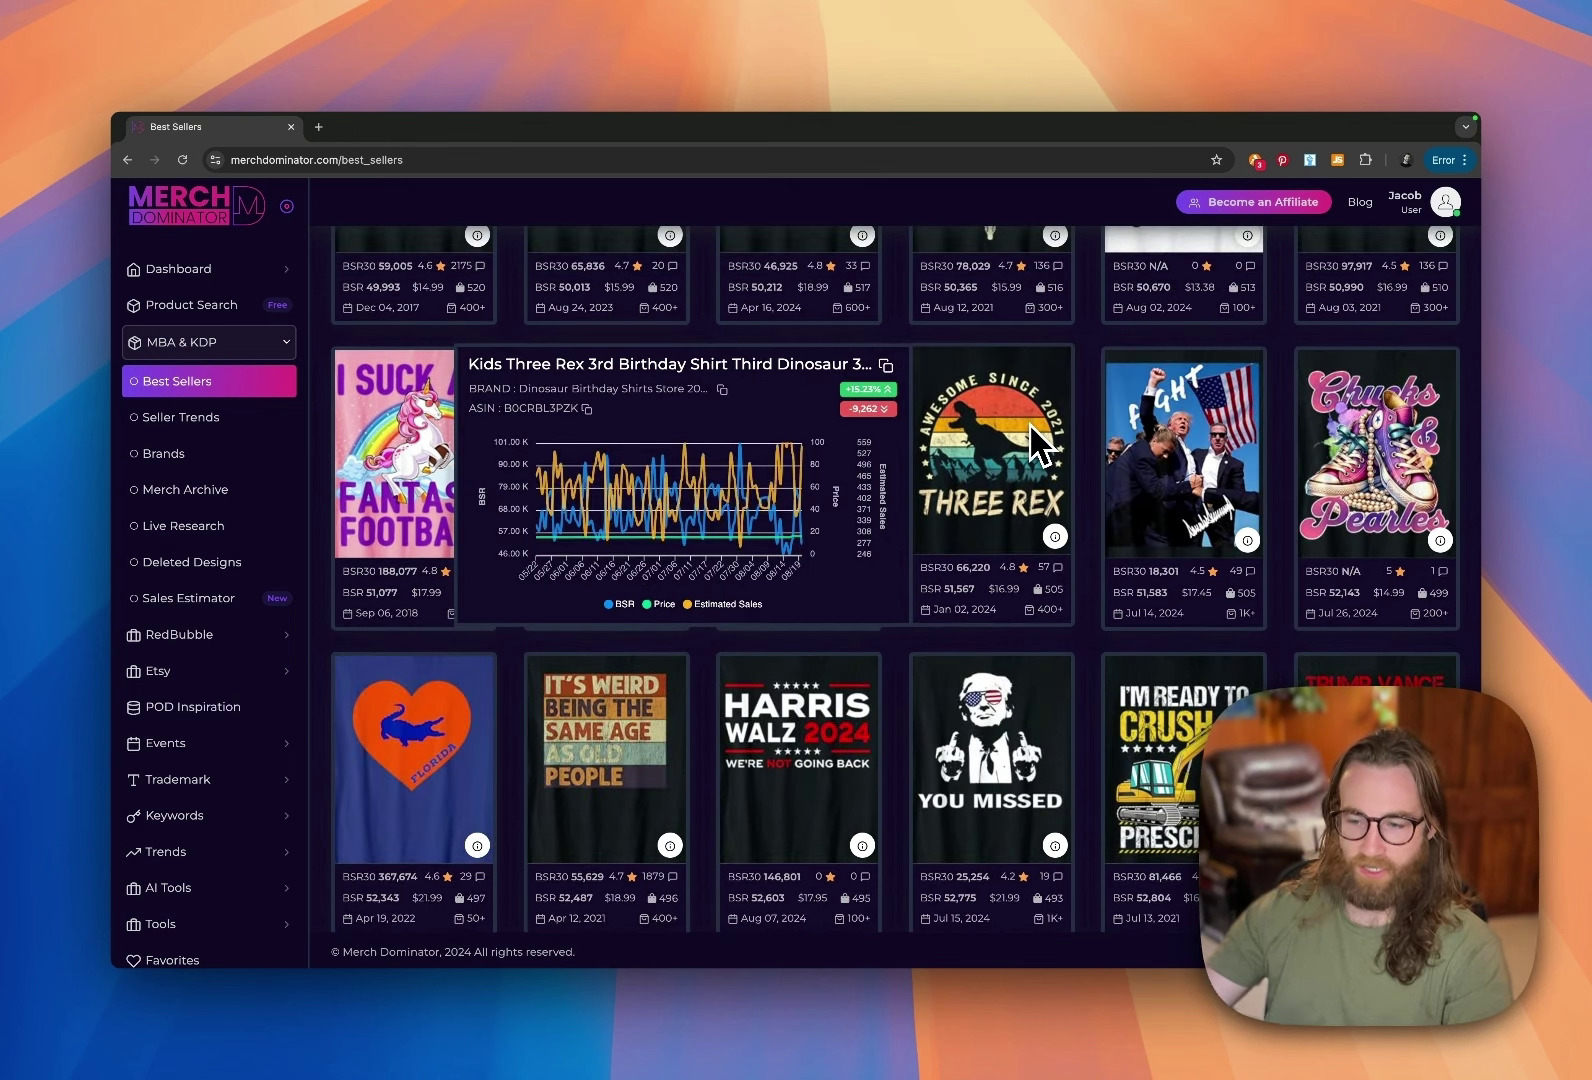
scroll(1030, 440, up, 1)
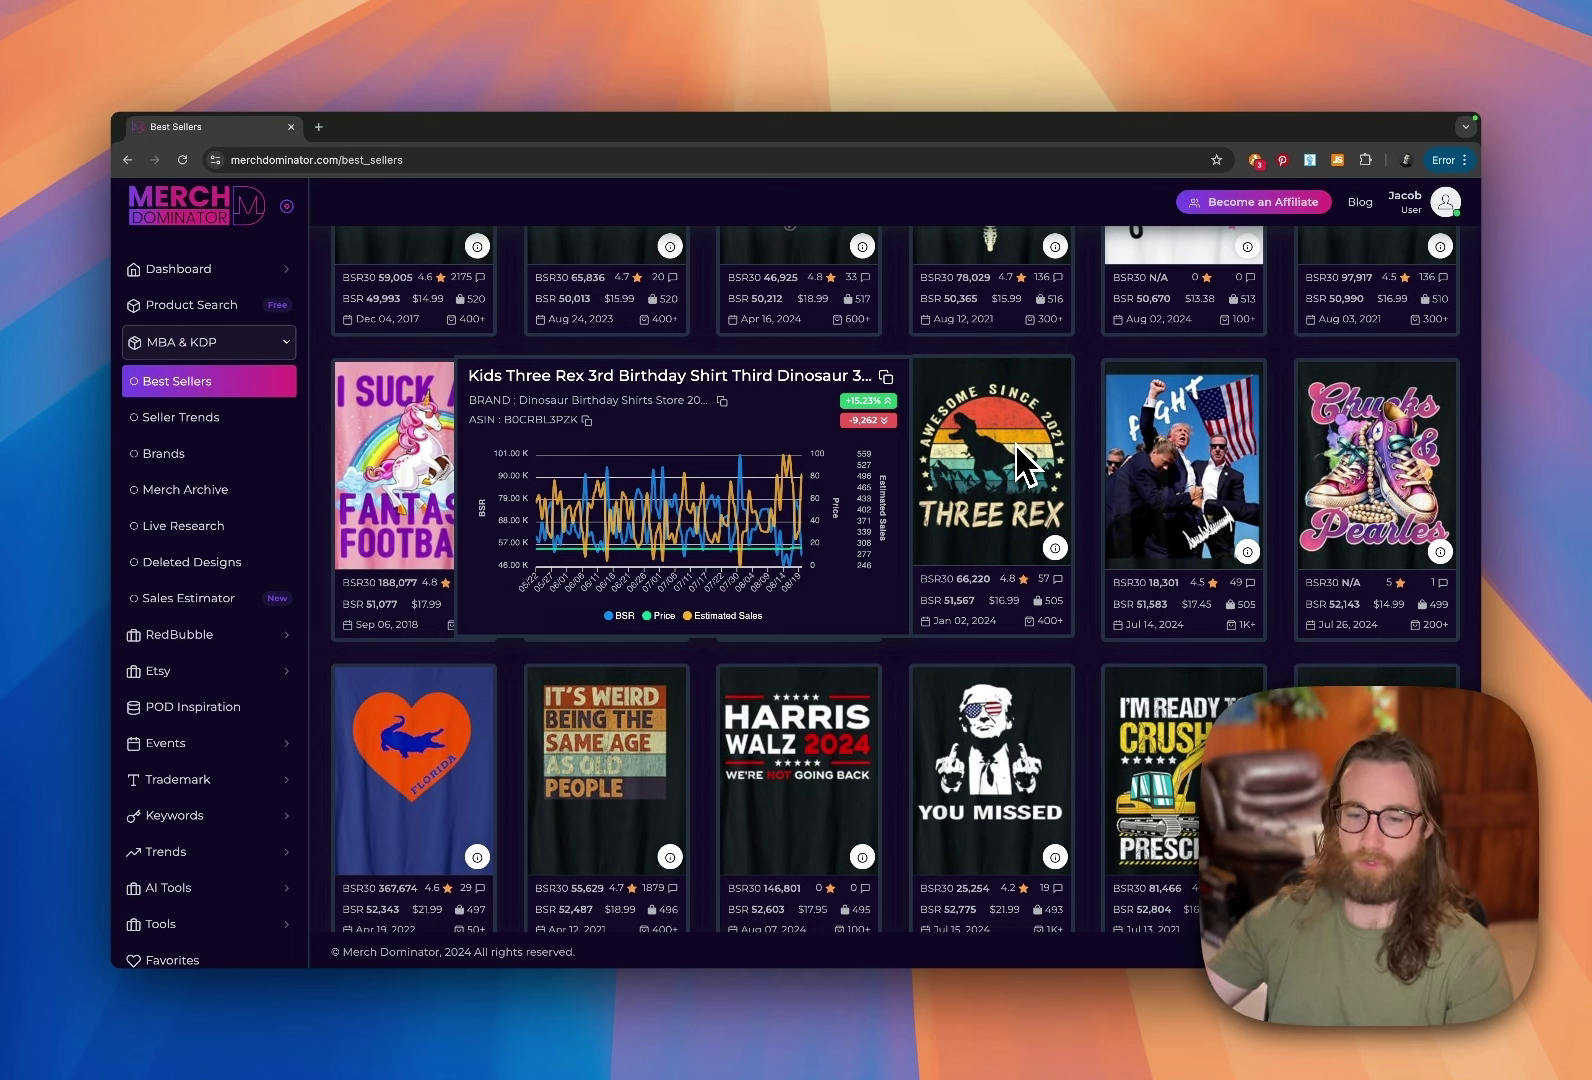
Step: Examine the trend chart of the Capybara Funny Video Games T-shirt in Seller Trends
scroll(1173, 455, down, 3)
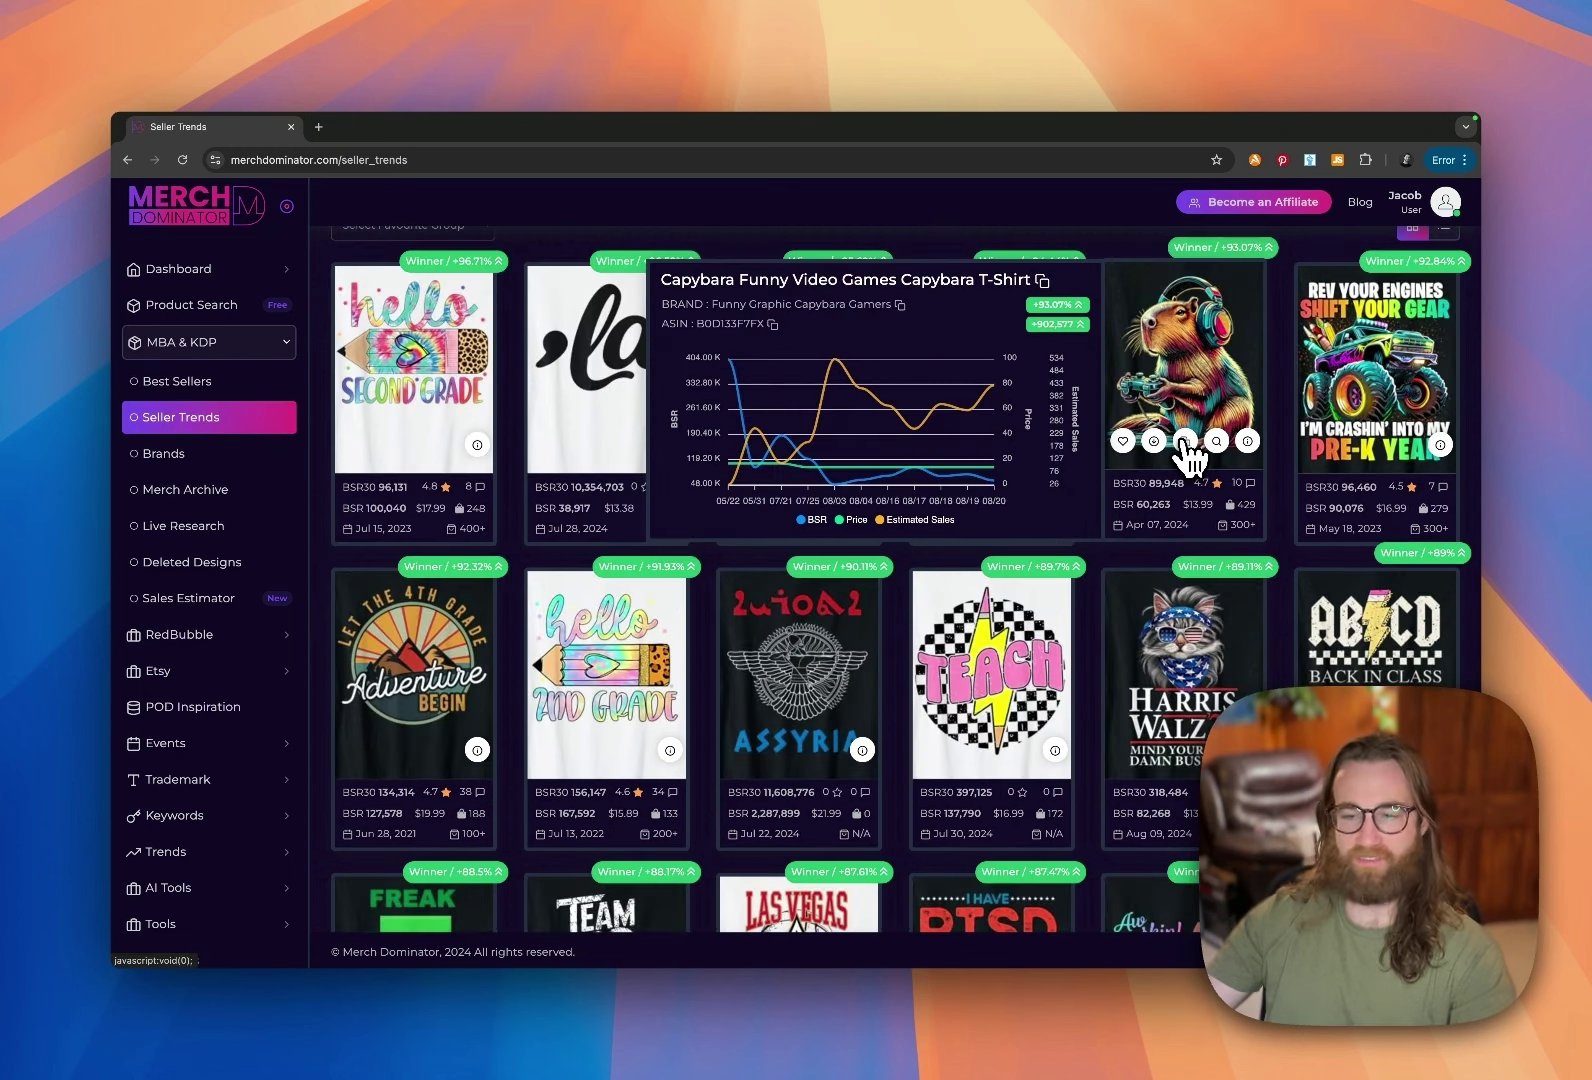
click(1184, 443)
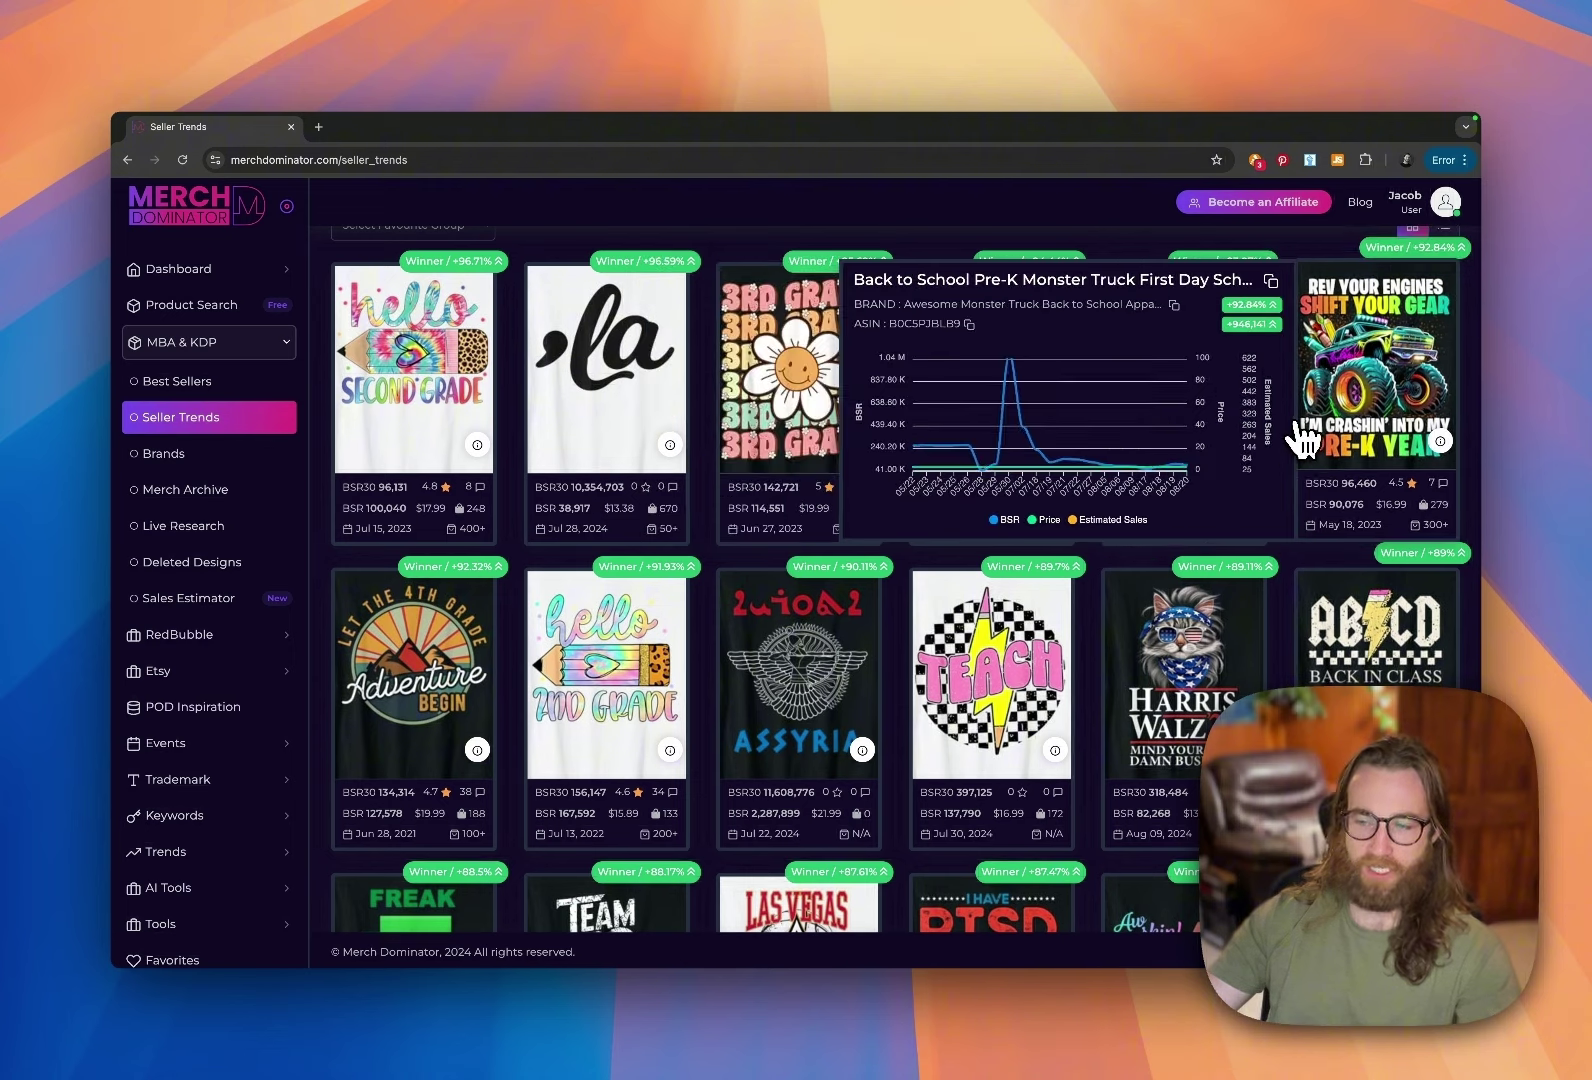
Step: Examine the trend chart of the fourth grade adventure shirt and browse the other winning designs in Seller Trends
scroll(1290, 608, down, 3)
mouse_move(373, 330)
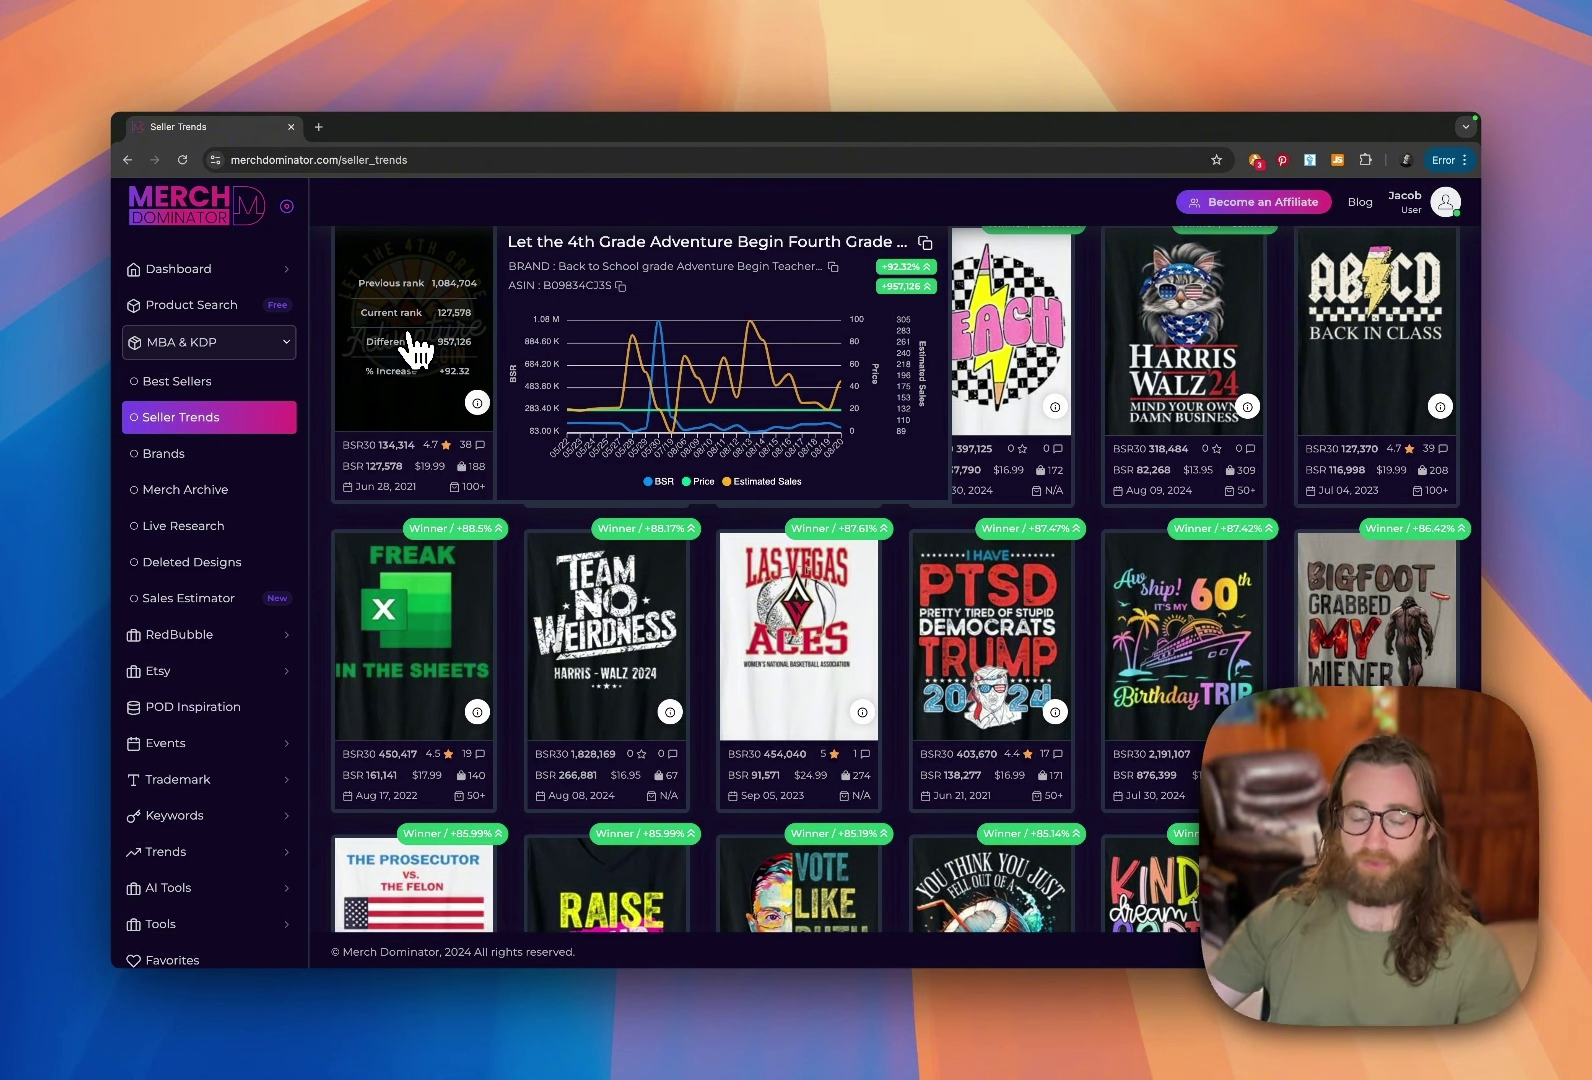
scroll(1468, 561, down, 3)
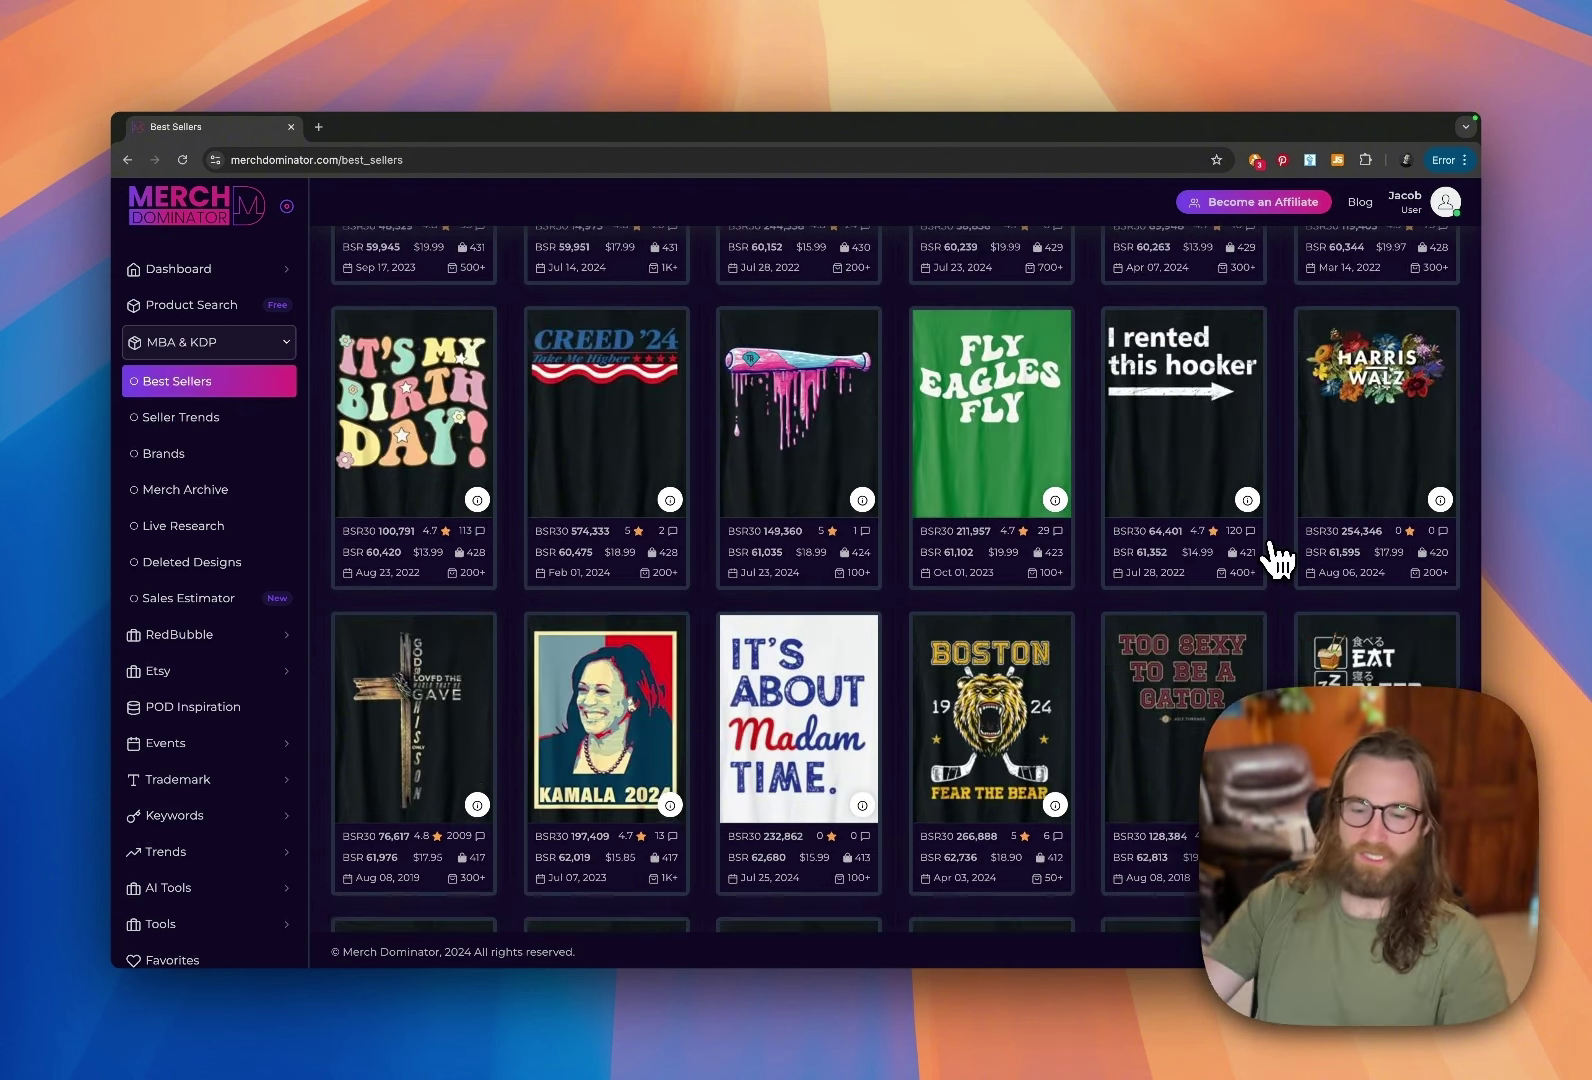
Step: Browse more designs in Best Sellers and examine the sales chart of the smores camping group hug shirt
scroll(1272, 557, down, 6)
scroll(1277, 560, down, 1)
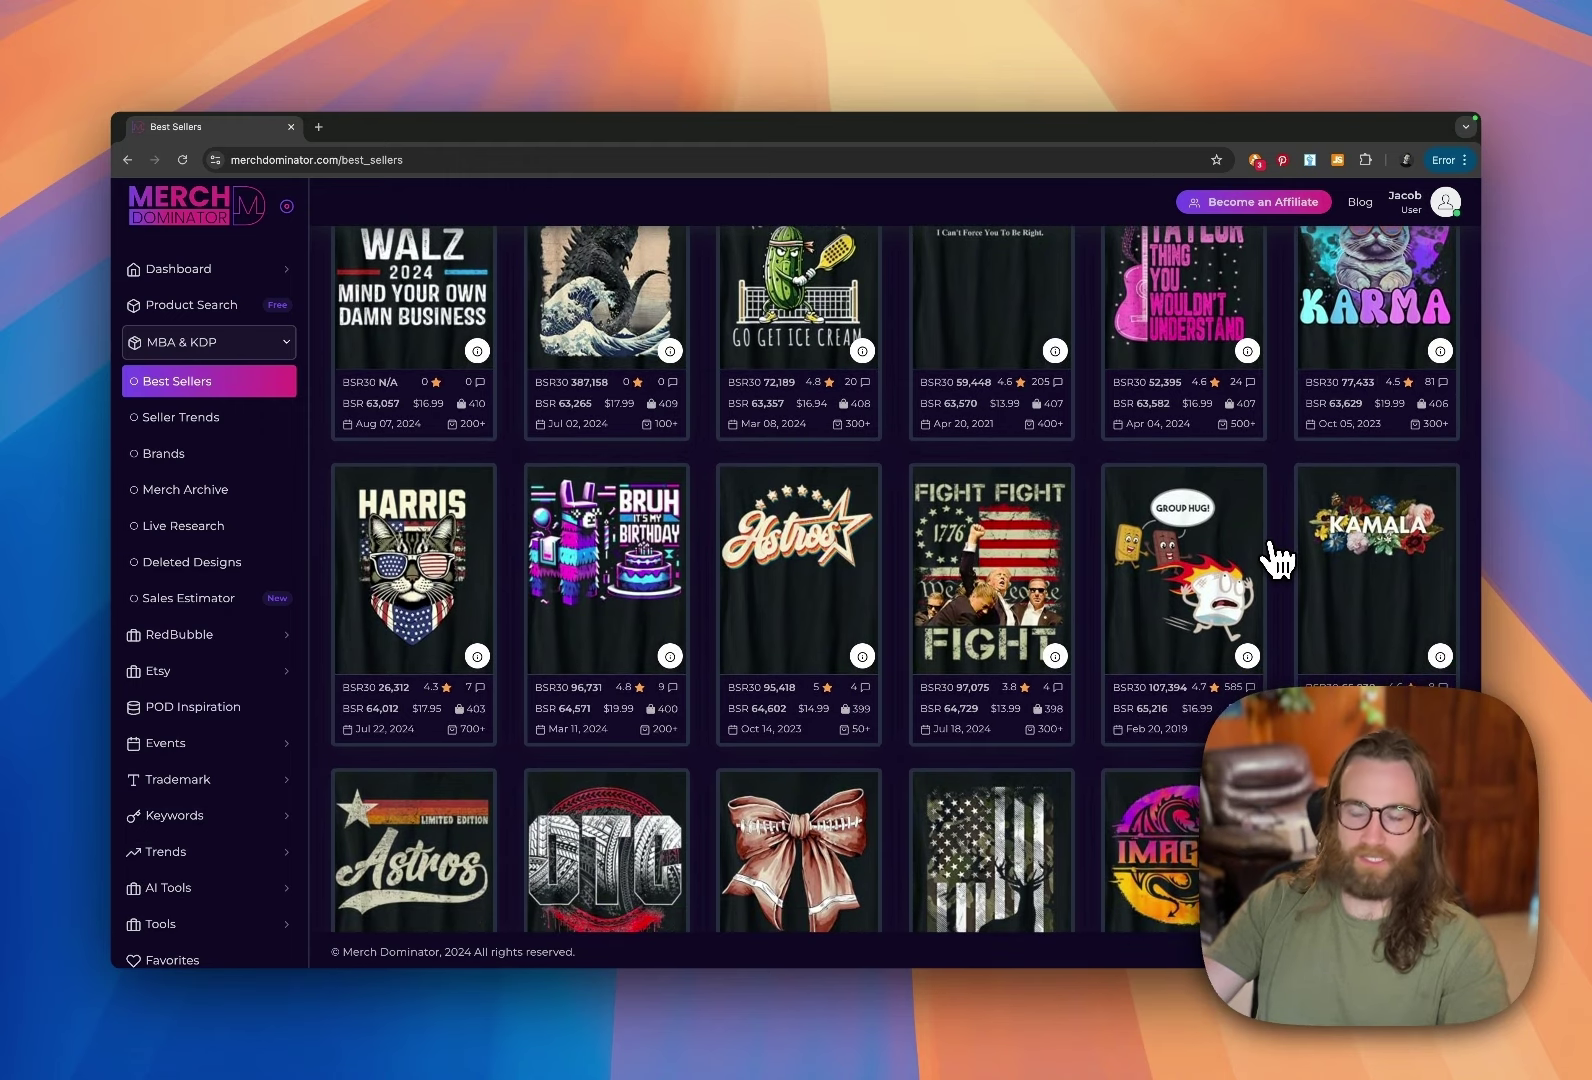
scroll(1277, 560, down, 3)
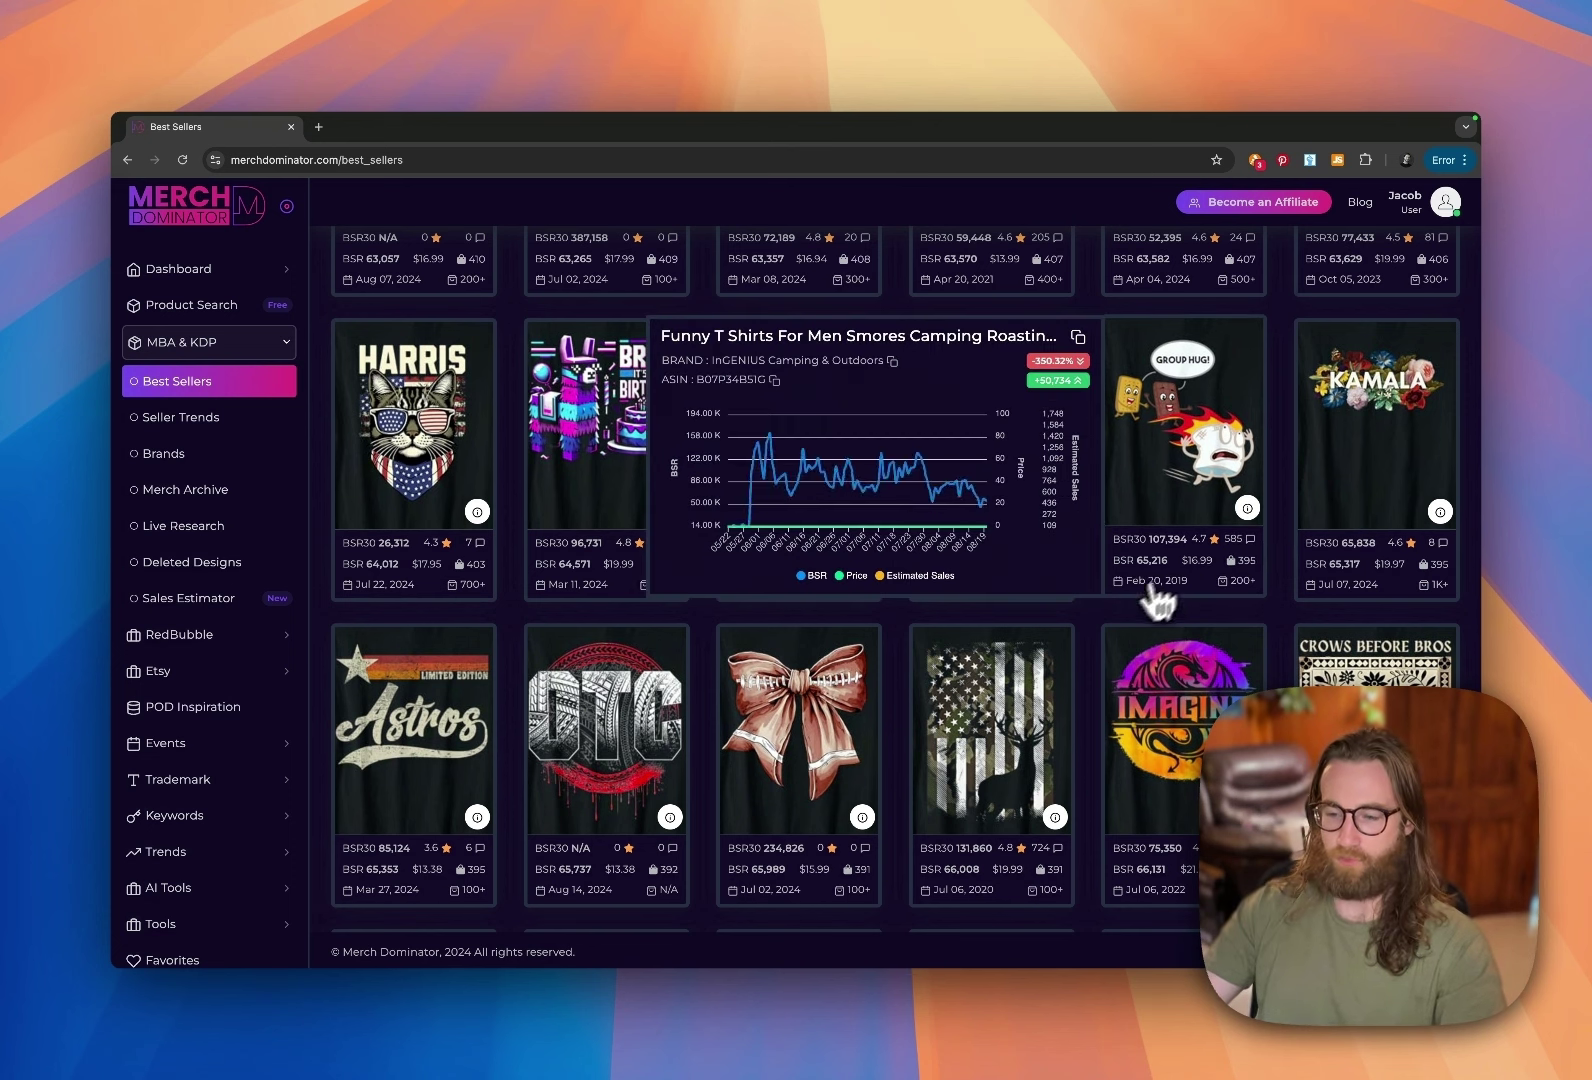
Step: Look through further best sellers, including the football bow, Crows Before Bros, hot dog and great wave designs
scroll(1100, 655, down, 5)
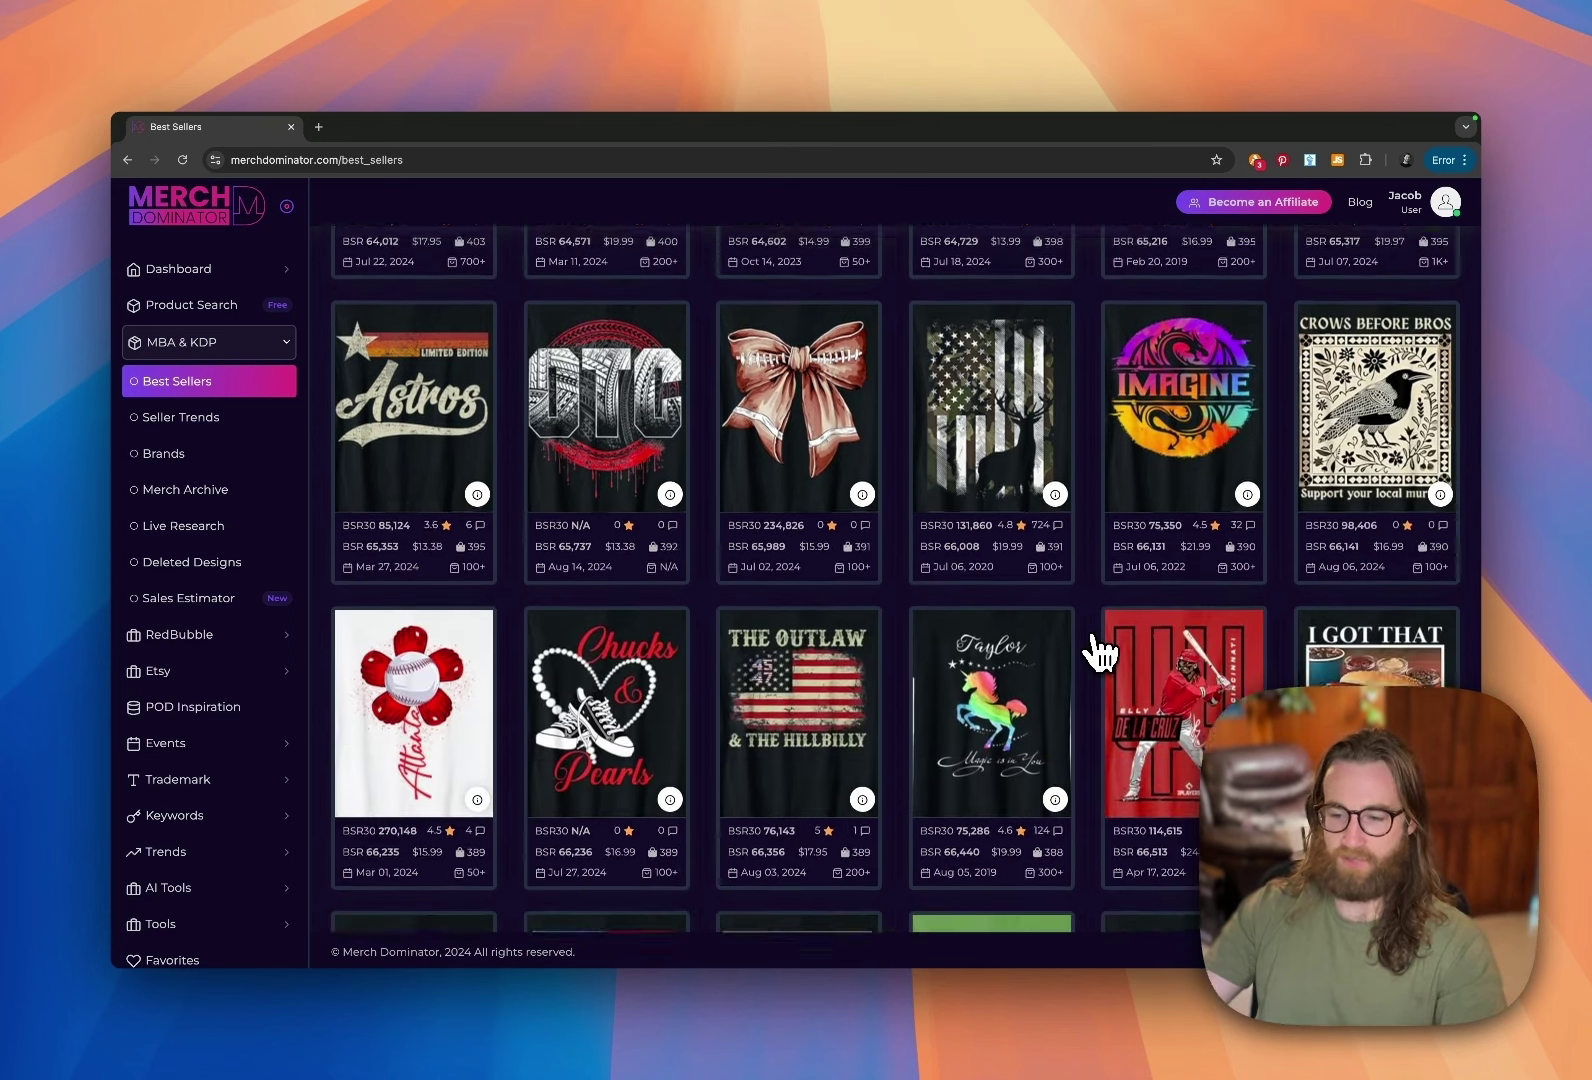
scroll(1100, 652, down, 1)
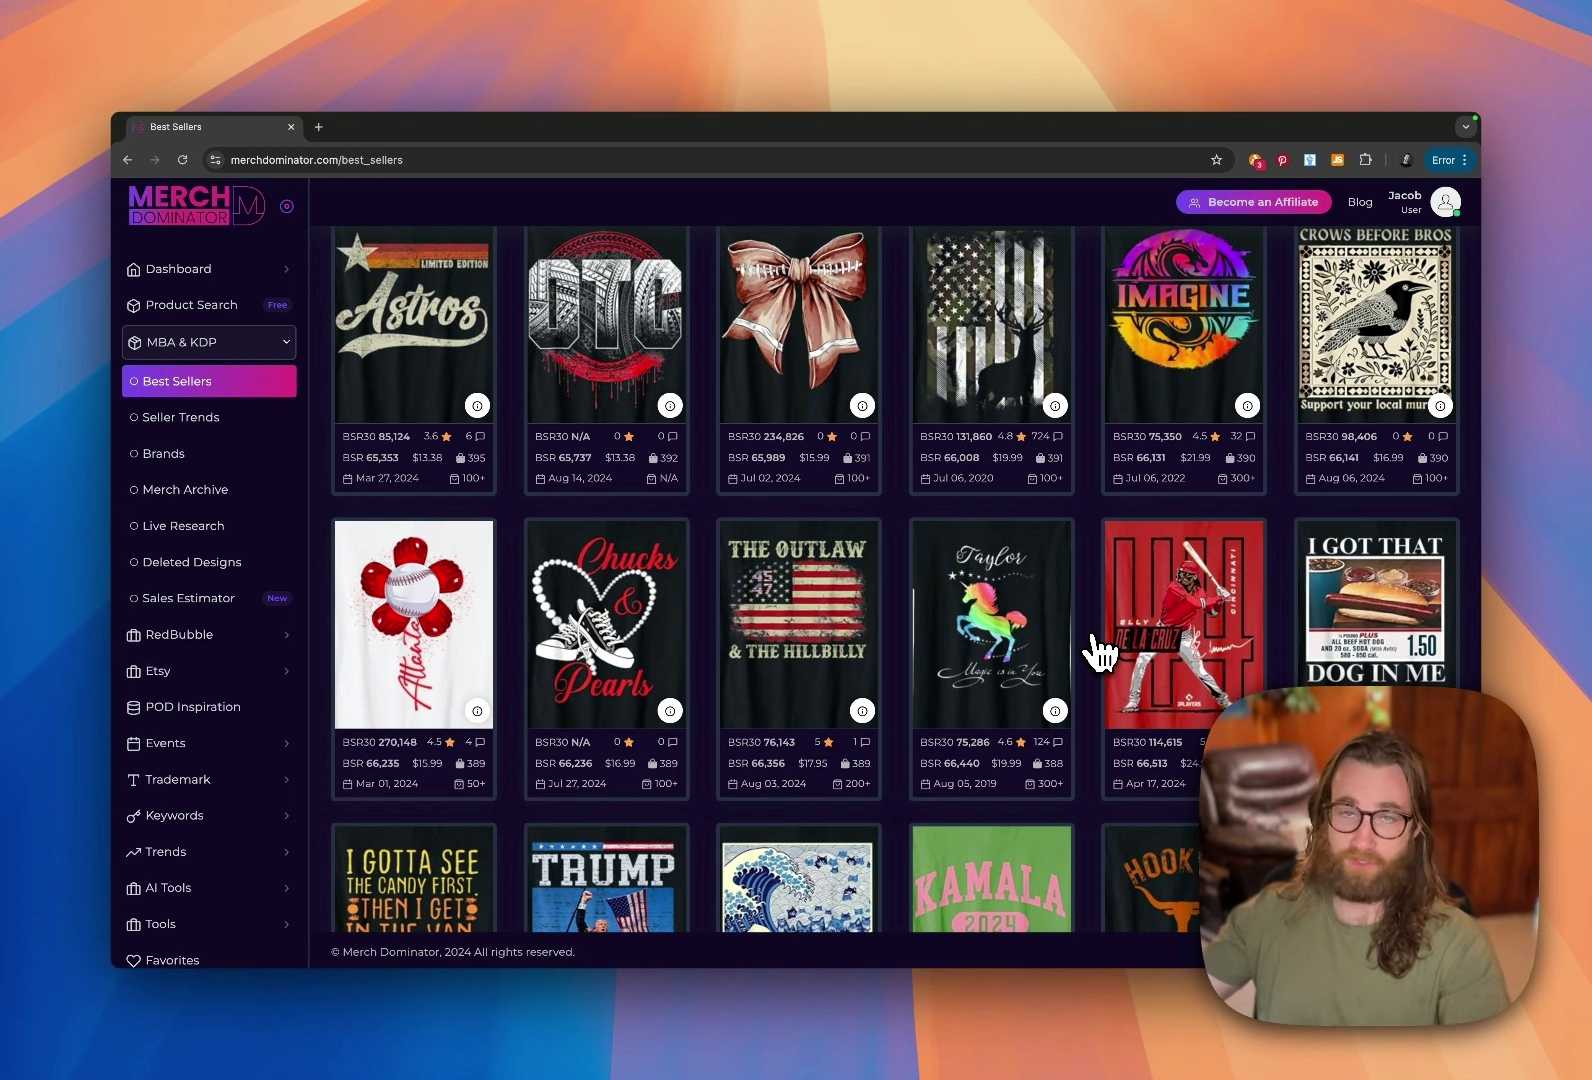
scroll(1100, 652, down, 4)
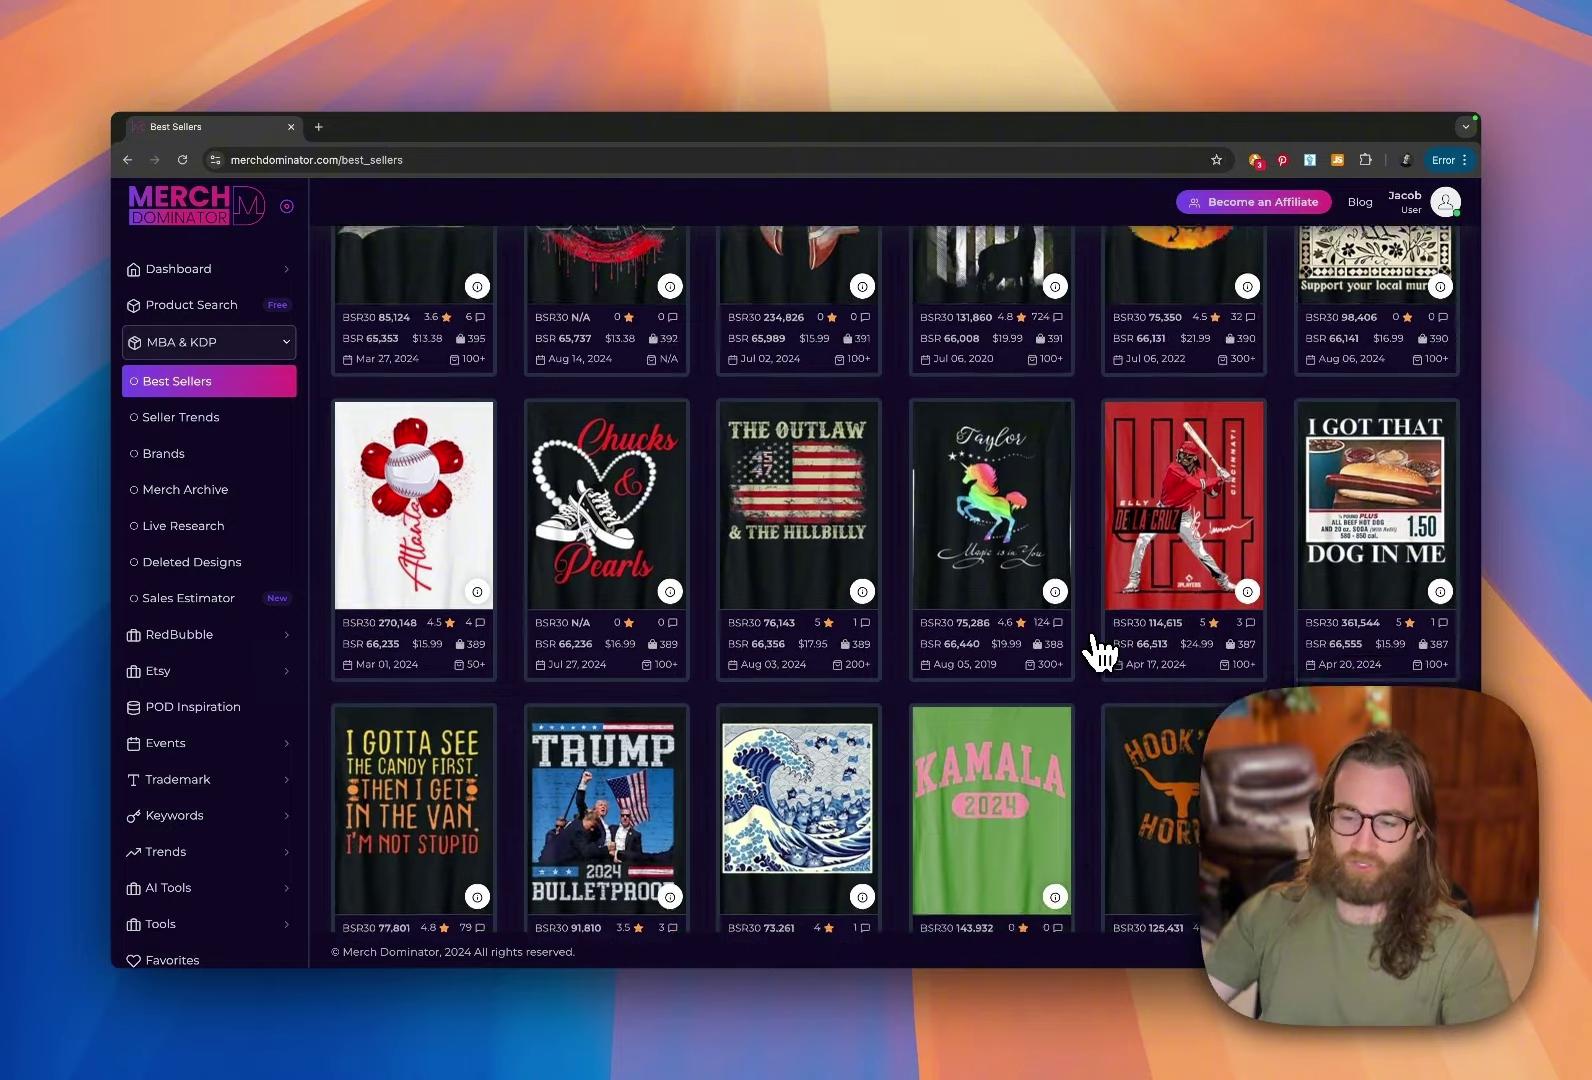
scroll(1100, 652, down, 1)
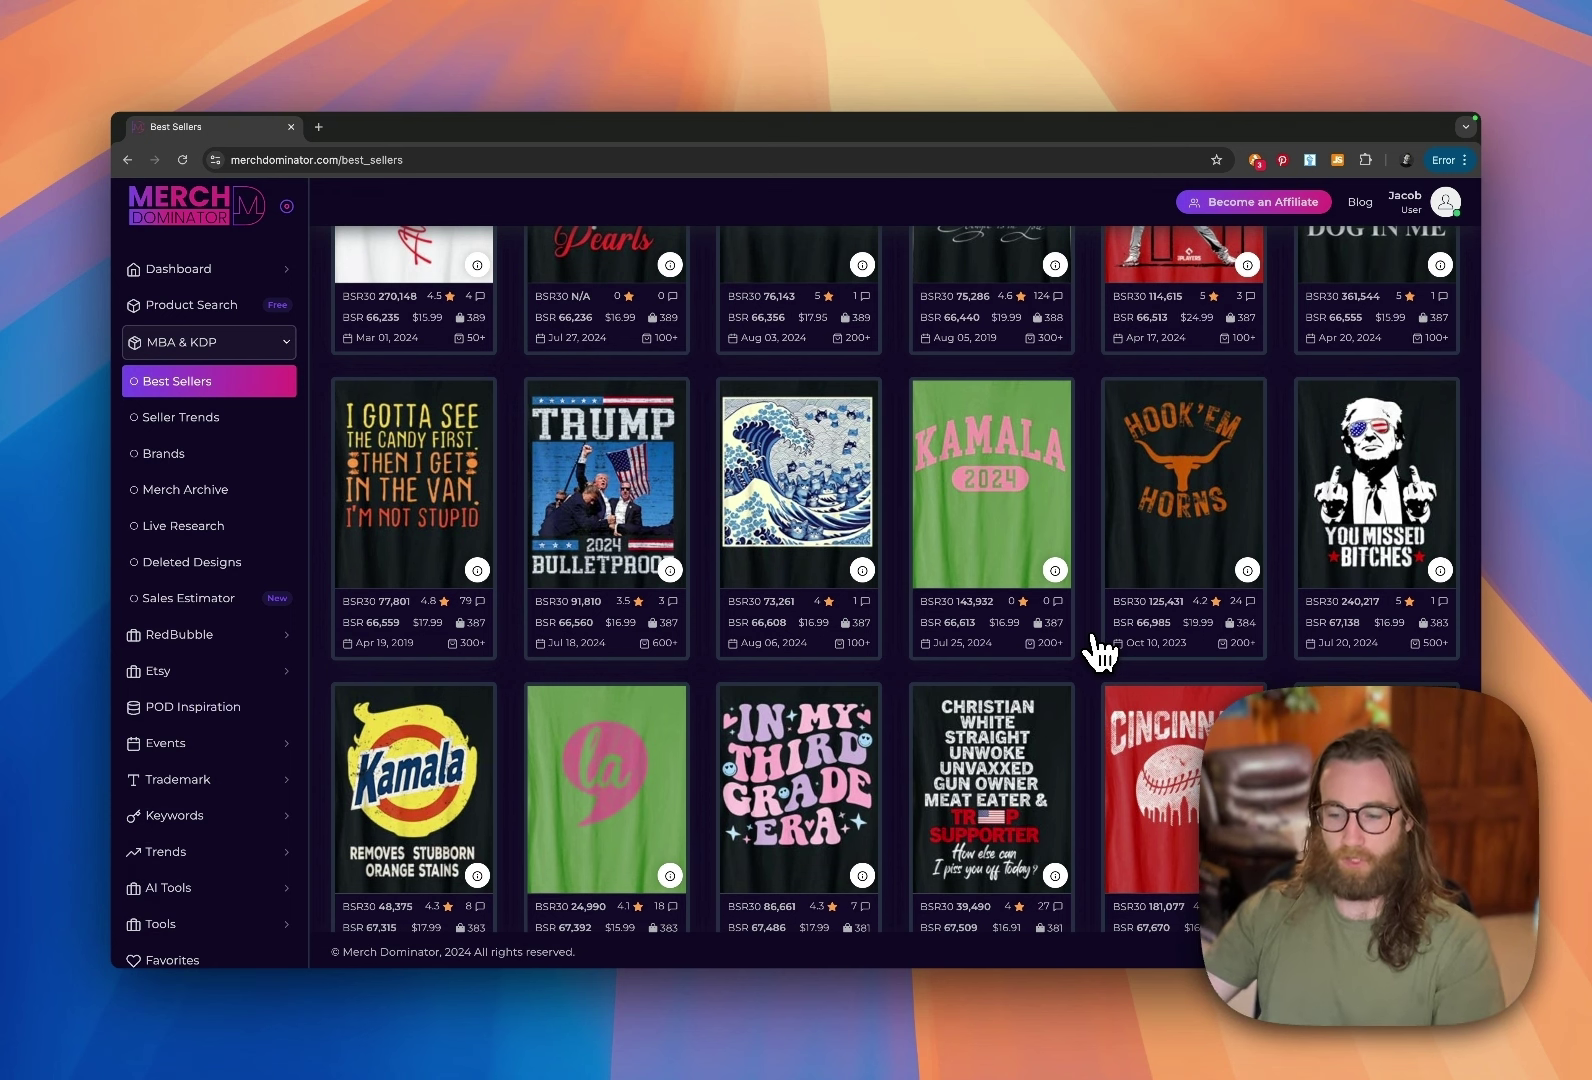
Step: Examine the sales chart of the Little Pecker Club shirt and compare the surrounding best sellers
scroll(1100, 652, down, 6)
mouse_move(1175, 598)
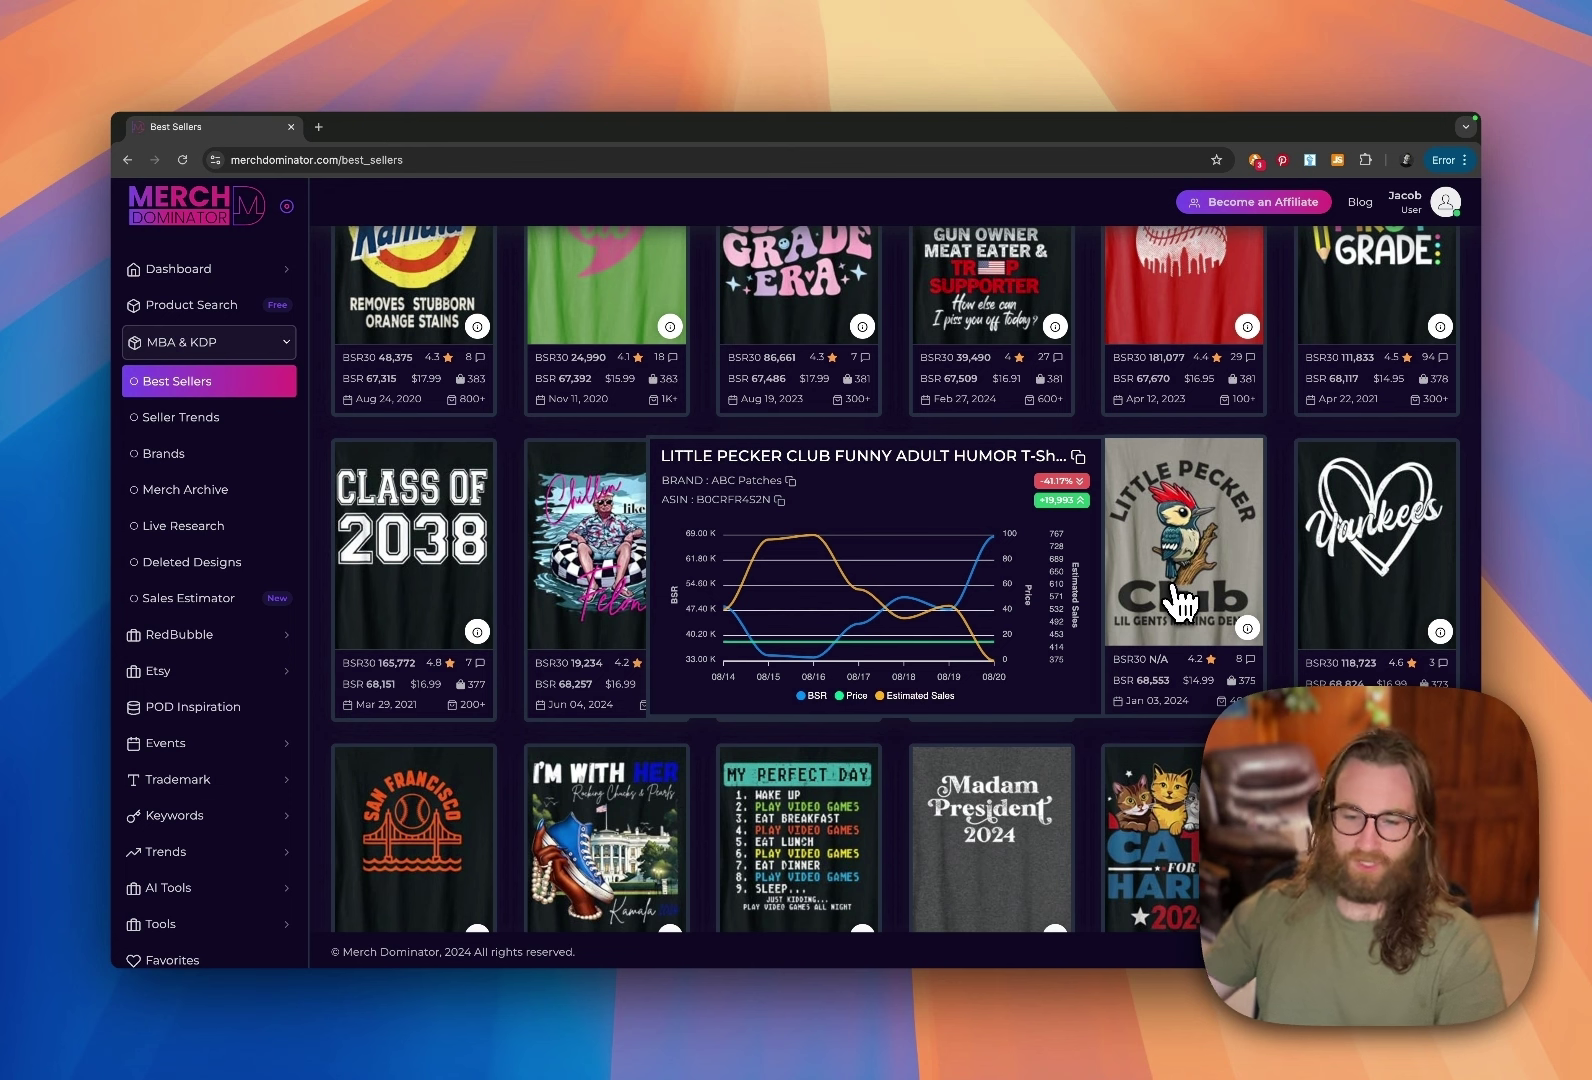
scroll(1294, 618, down, 3)
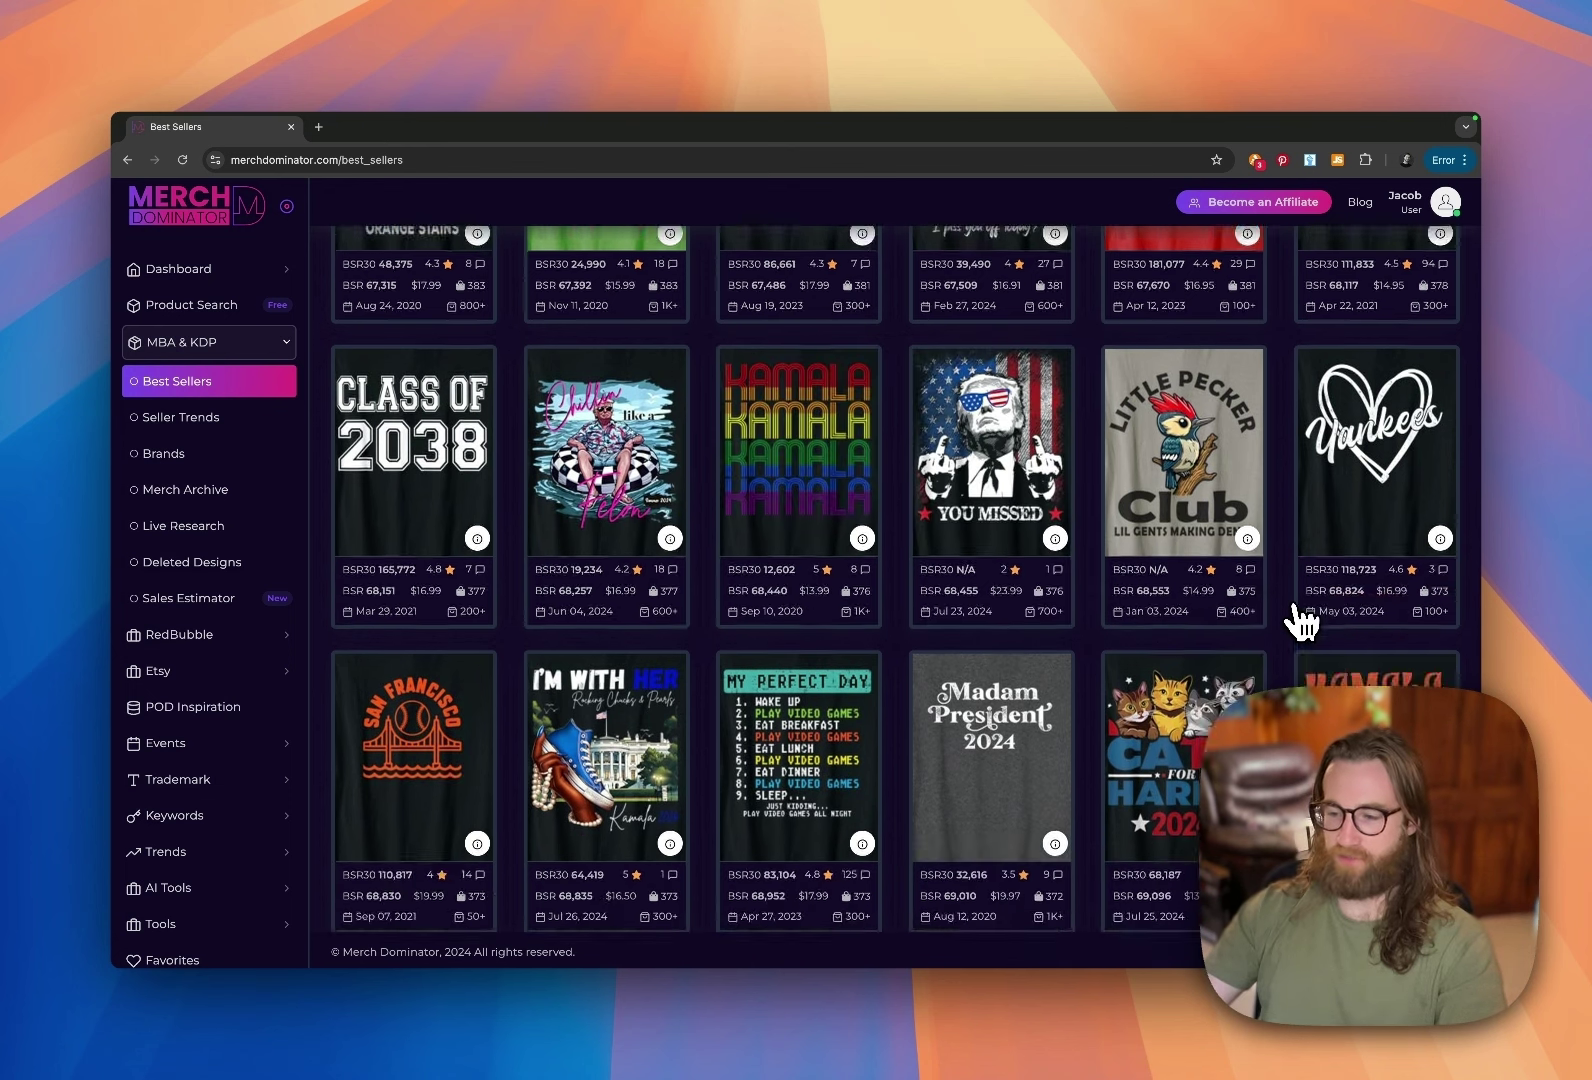
scroll(1300, 620, up, 2)
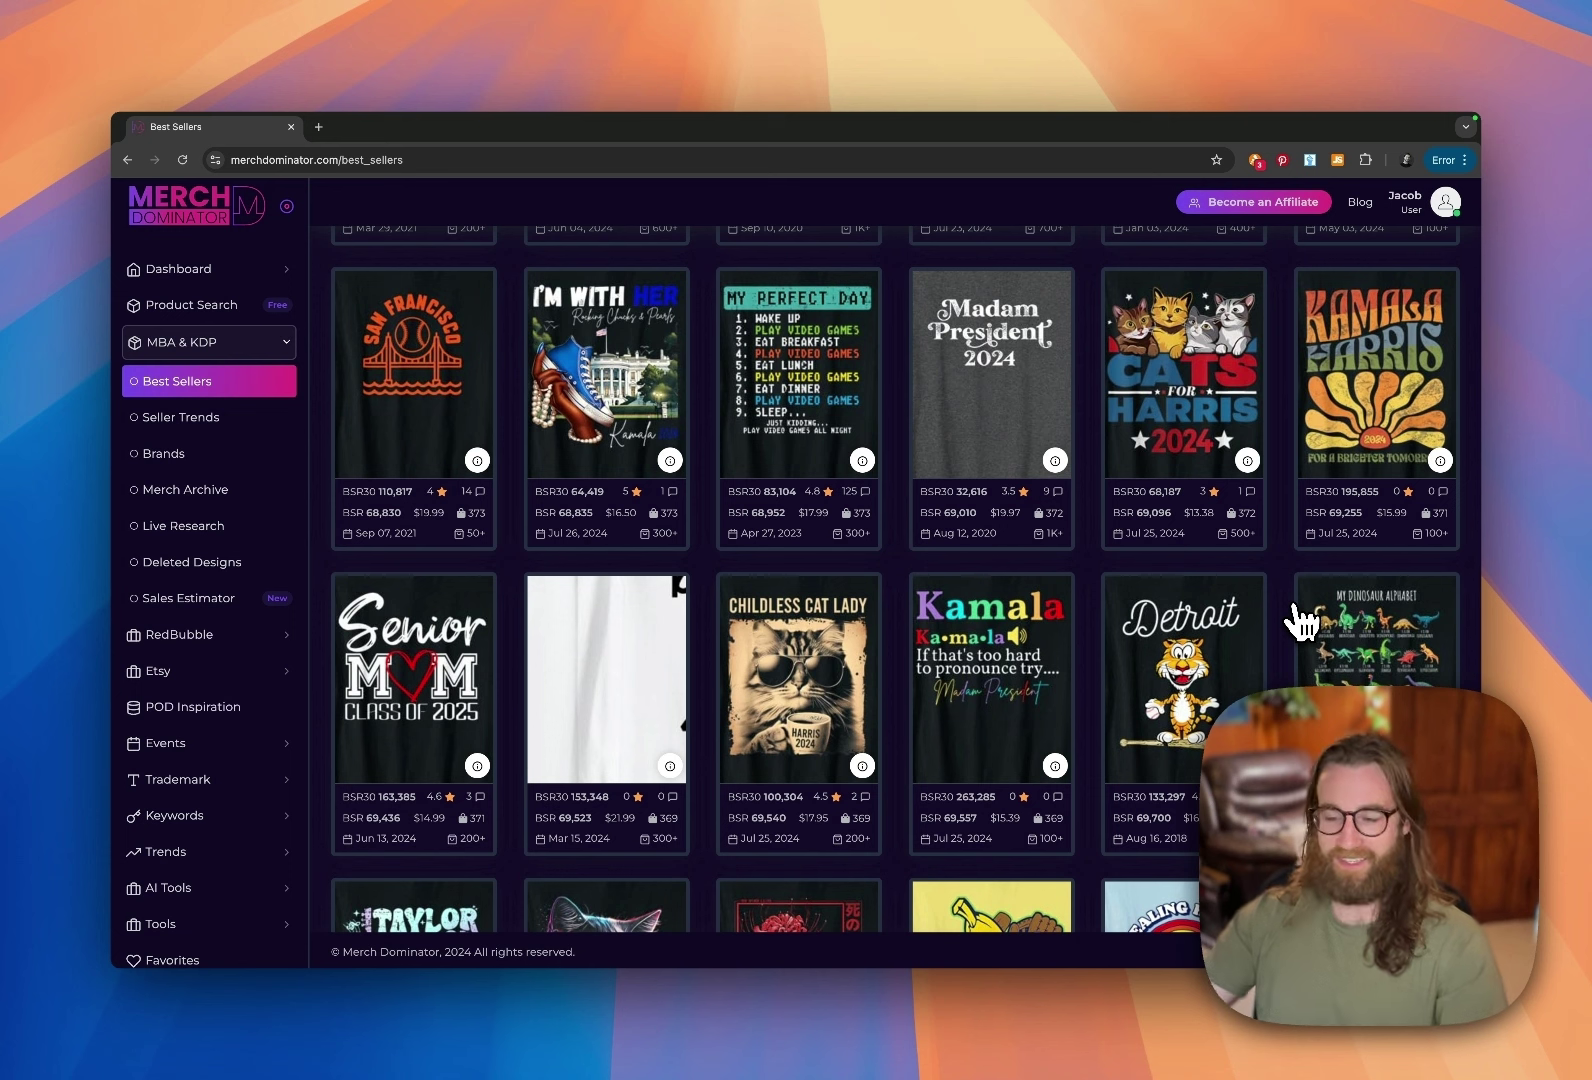
Step: Examine the dinosaur alphabet shirt's chart, including its most recent BSR, price and estimated sales
scroll(1355, 400, down, 4)
mouse_move(1355, 400)
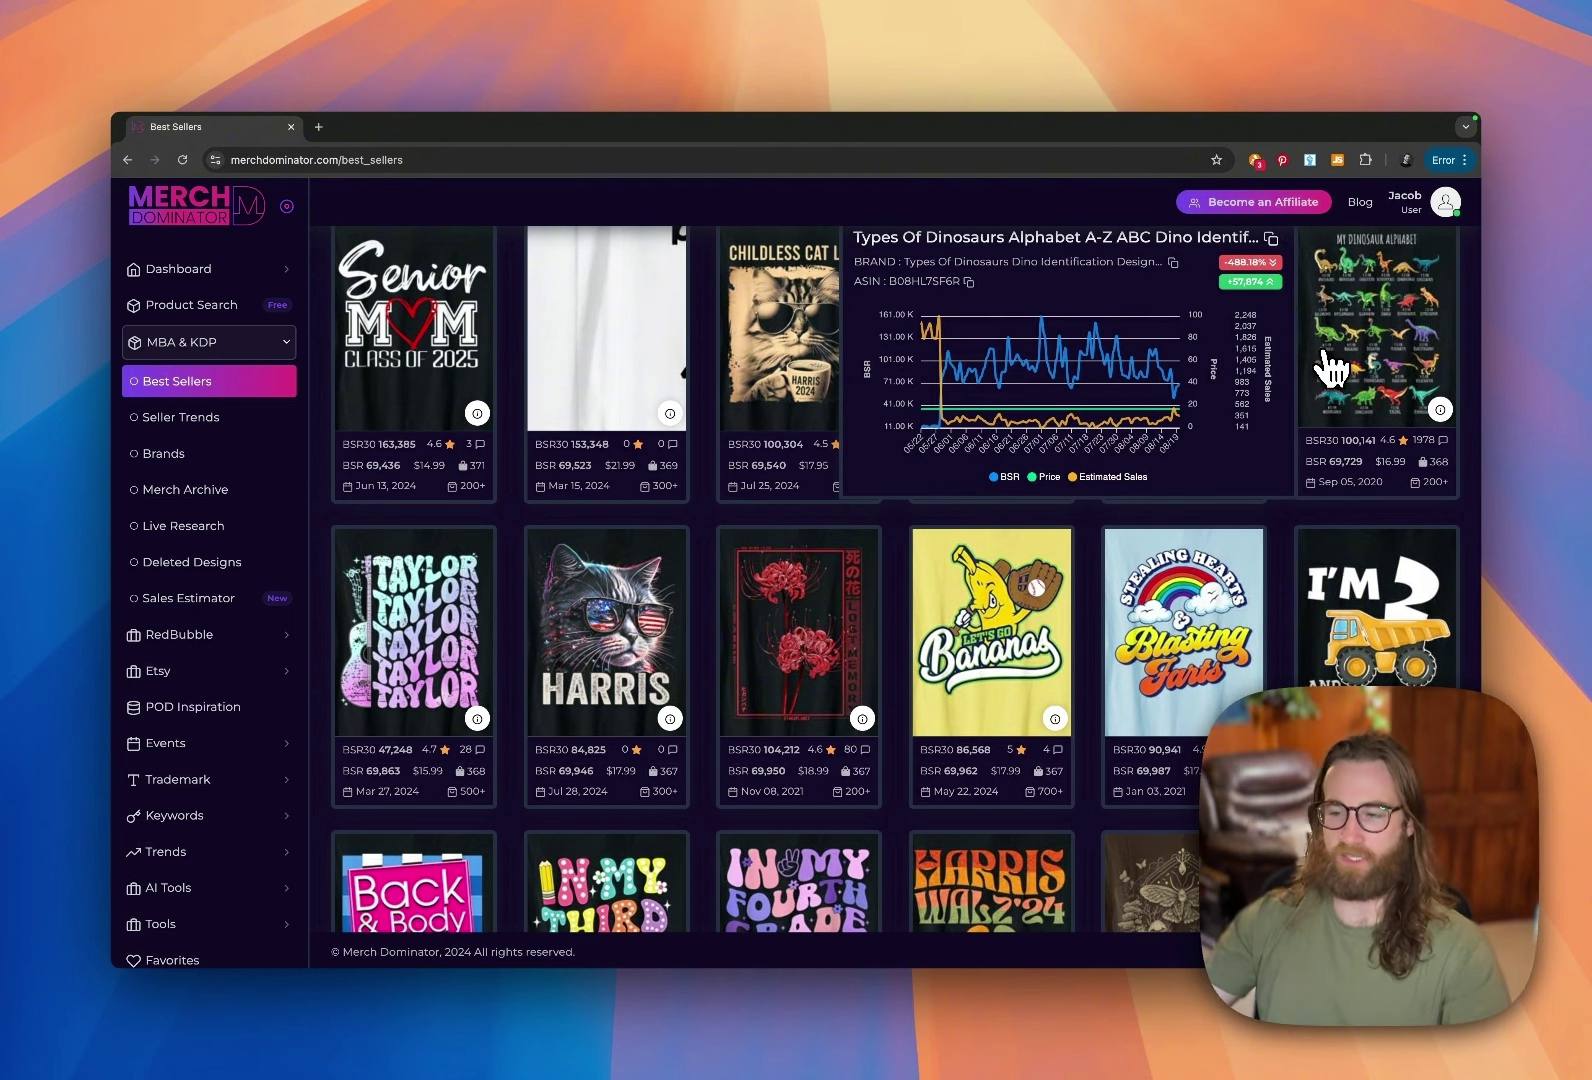
mouse_move(1185, 388)
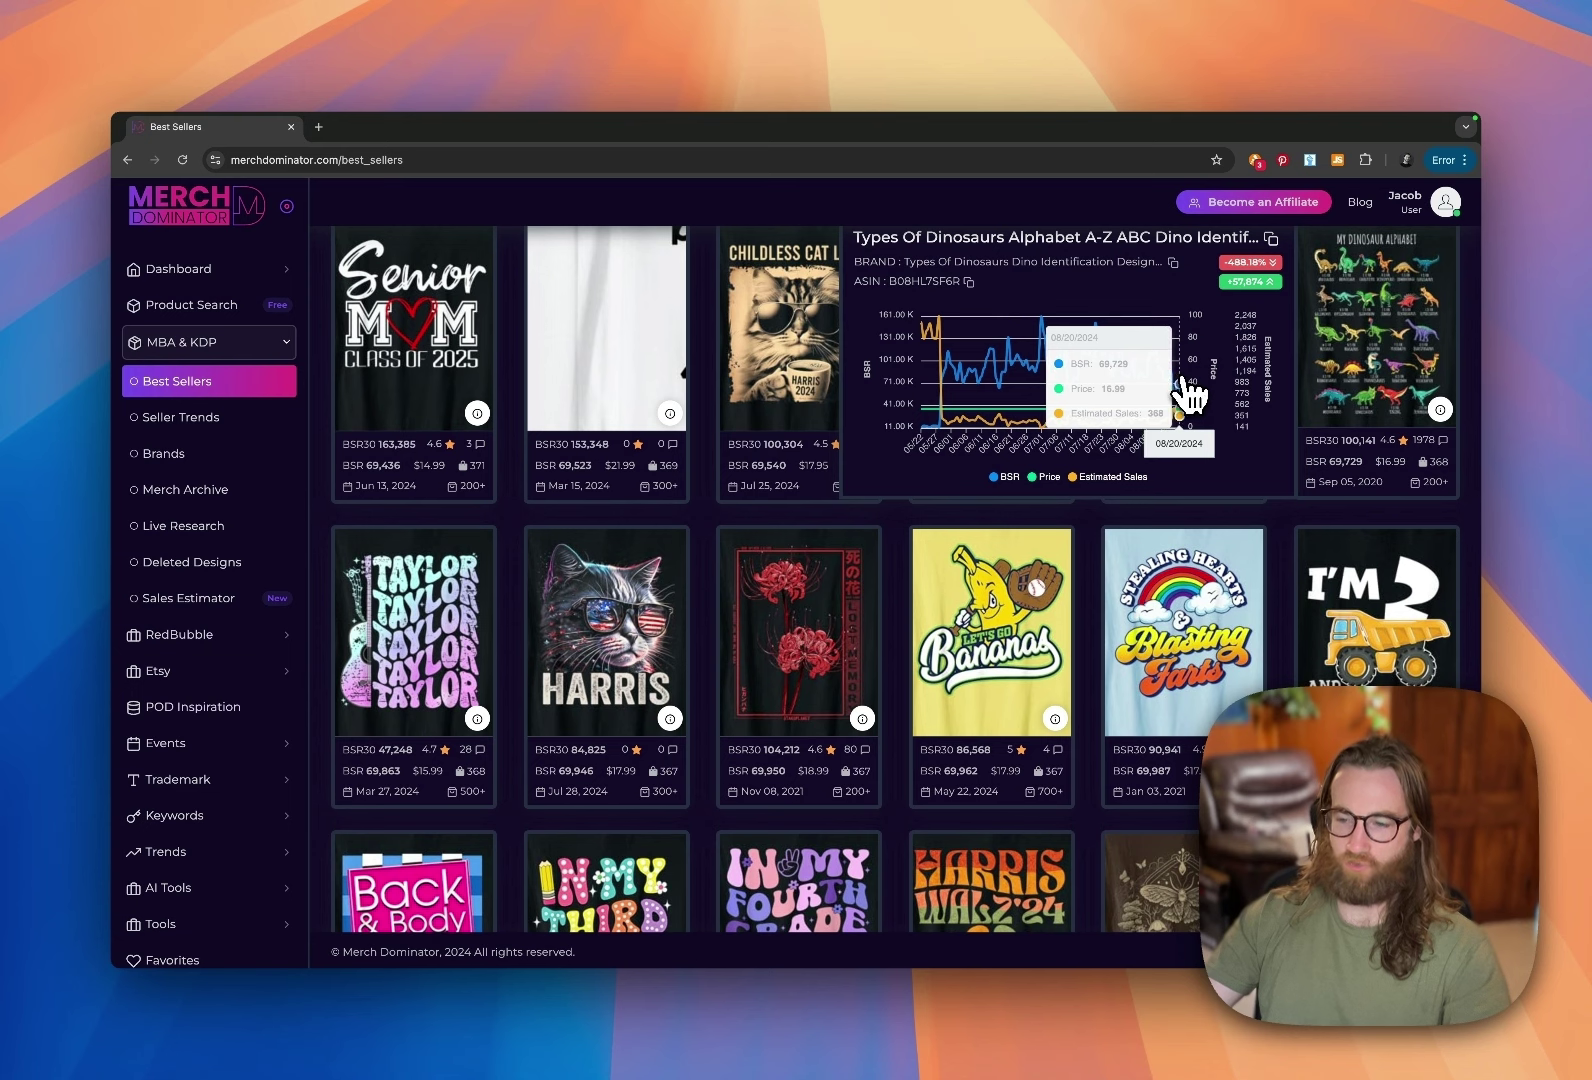
Step: Examine the sales charts of the Dill Doe deer shirt and the Girls Will Be Girls witch Halloween shirt
scroll(595, 395, down, 5)
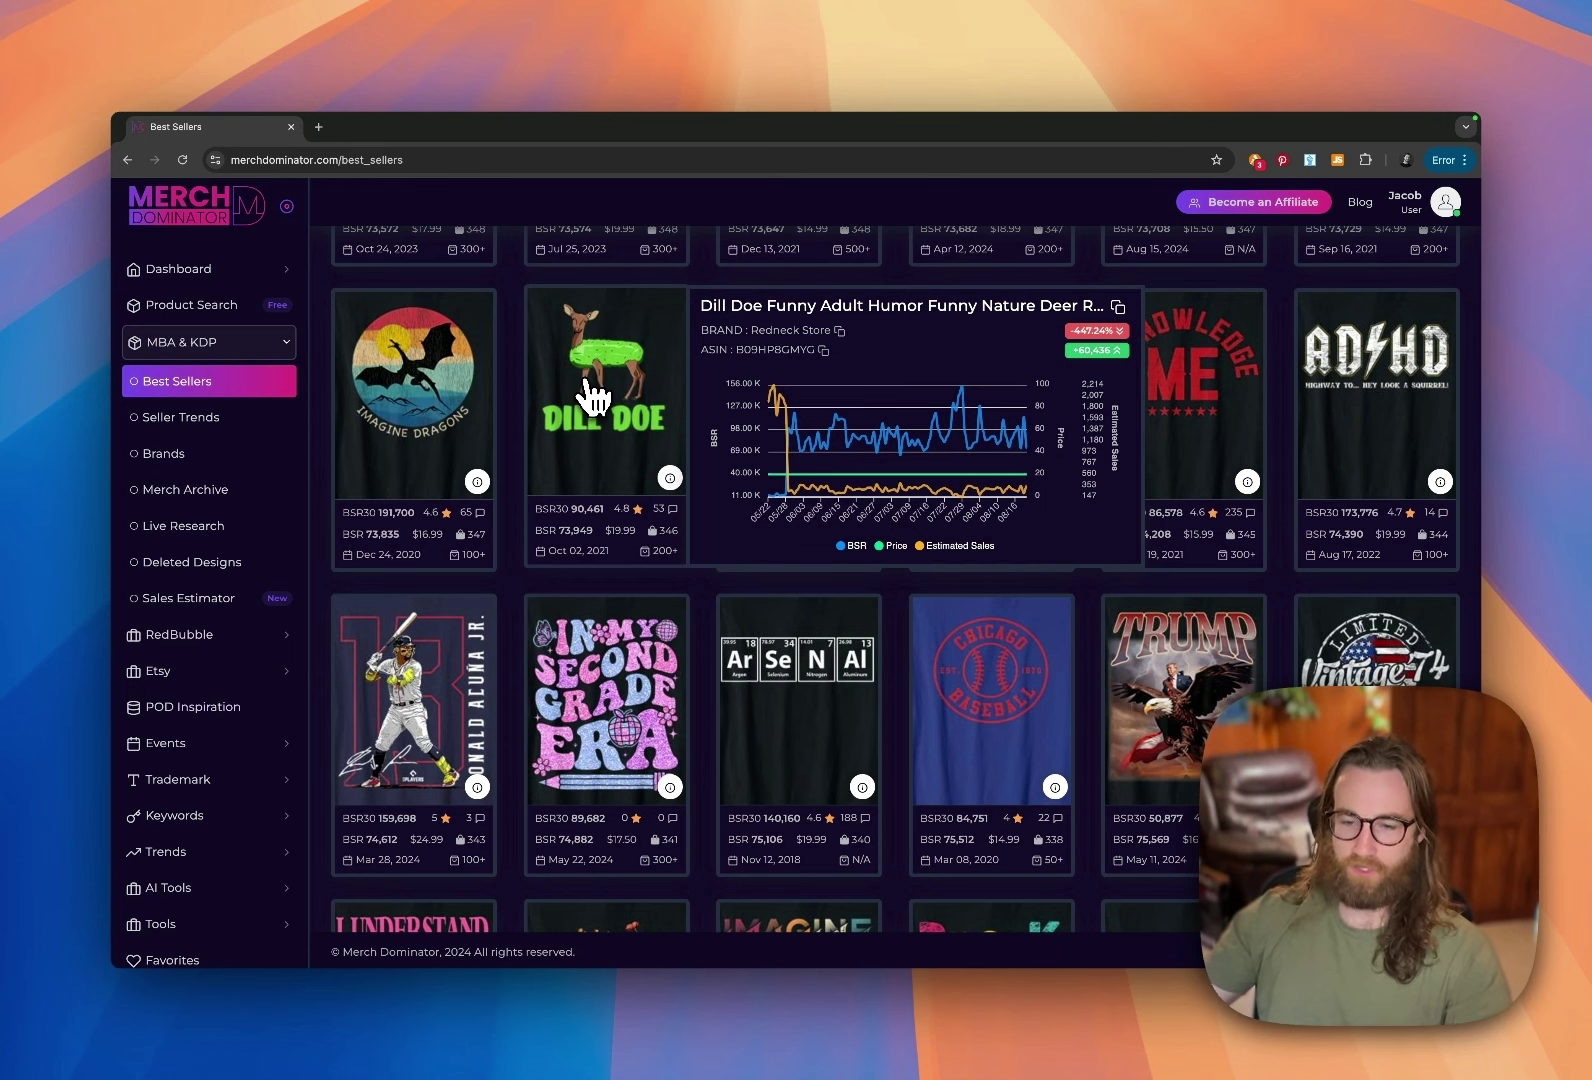
scroll(525, 452, down, 2)
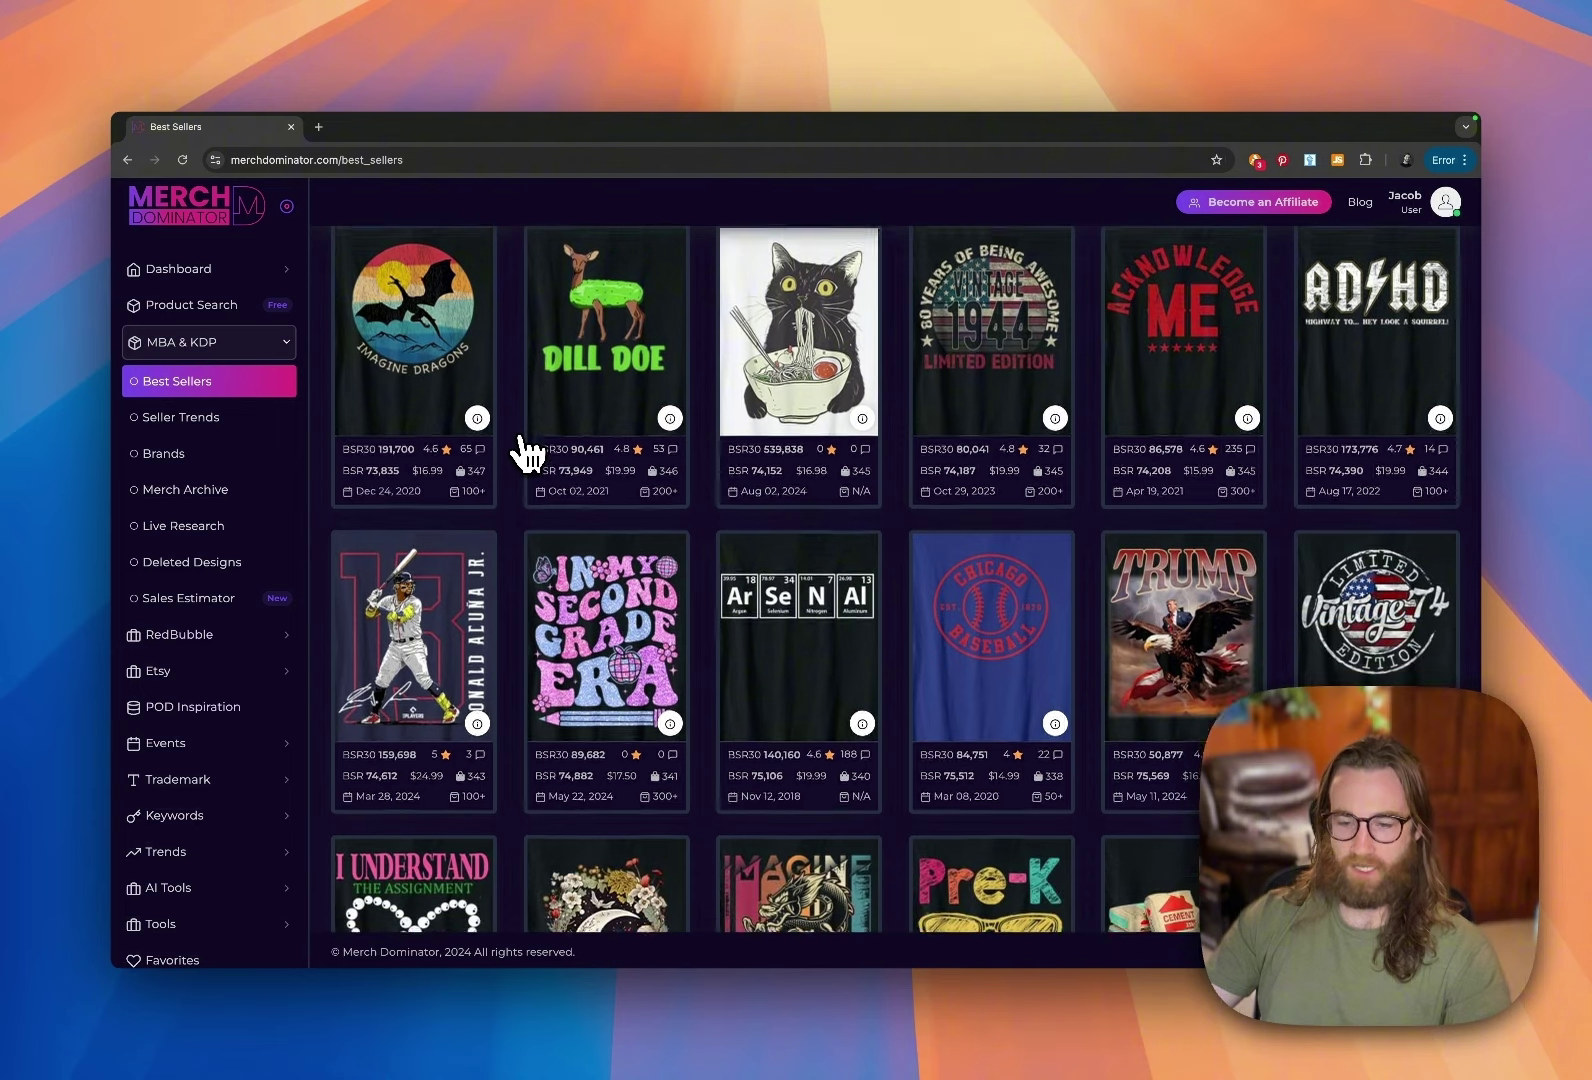
scroll(525, 452, down, 1)
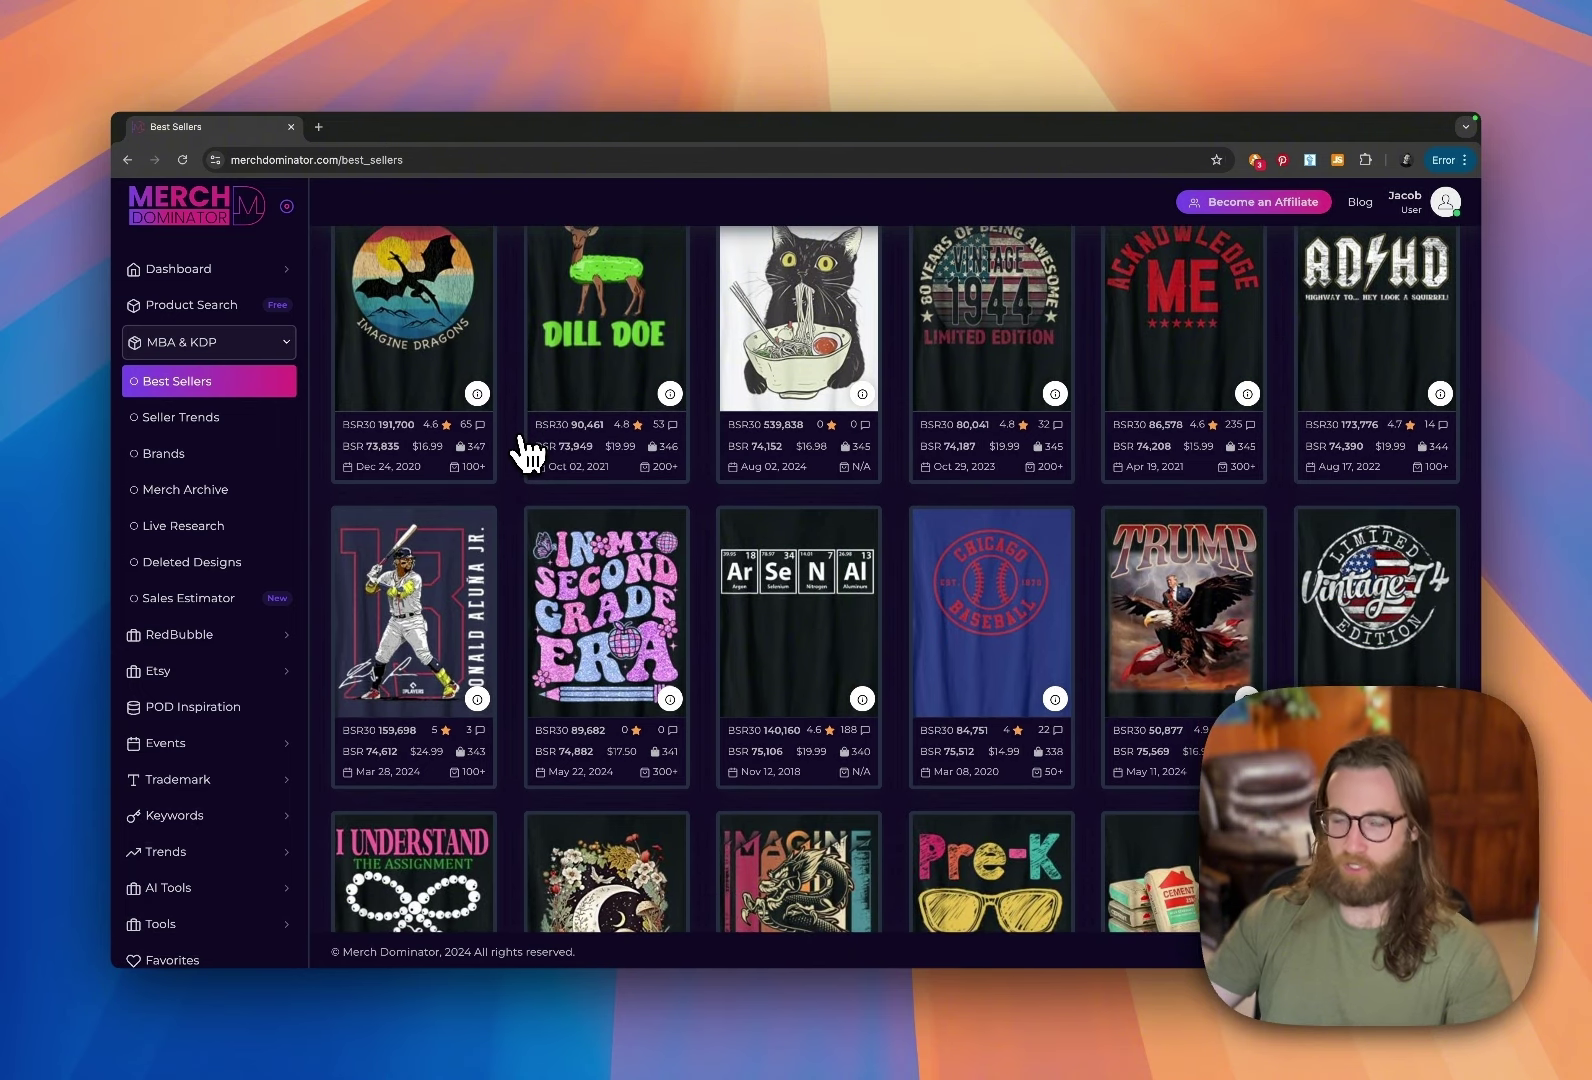
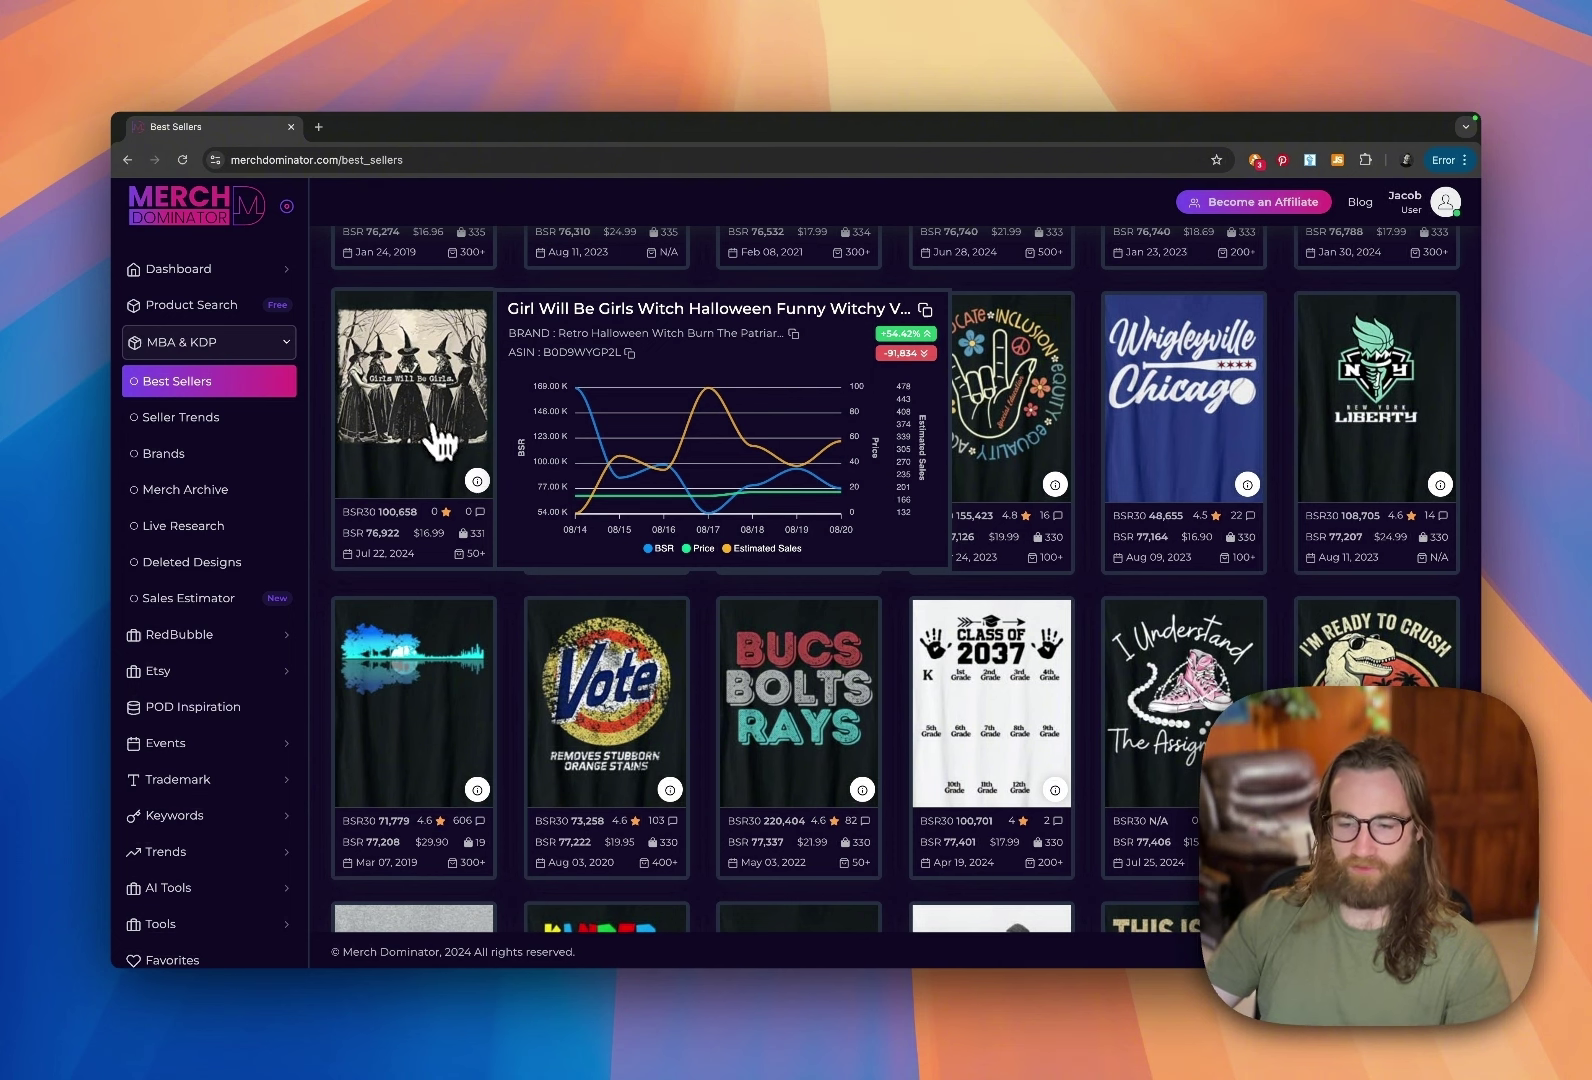
scroll(526, 611, down, 6)
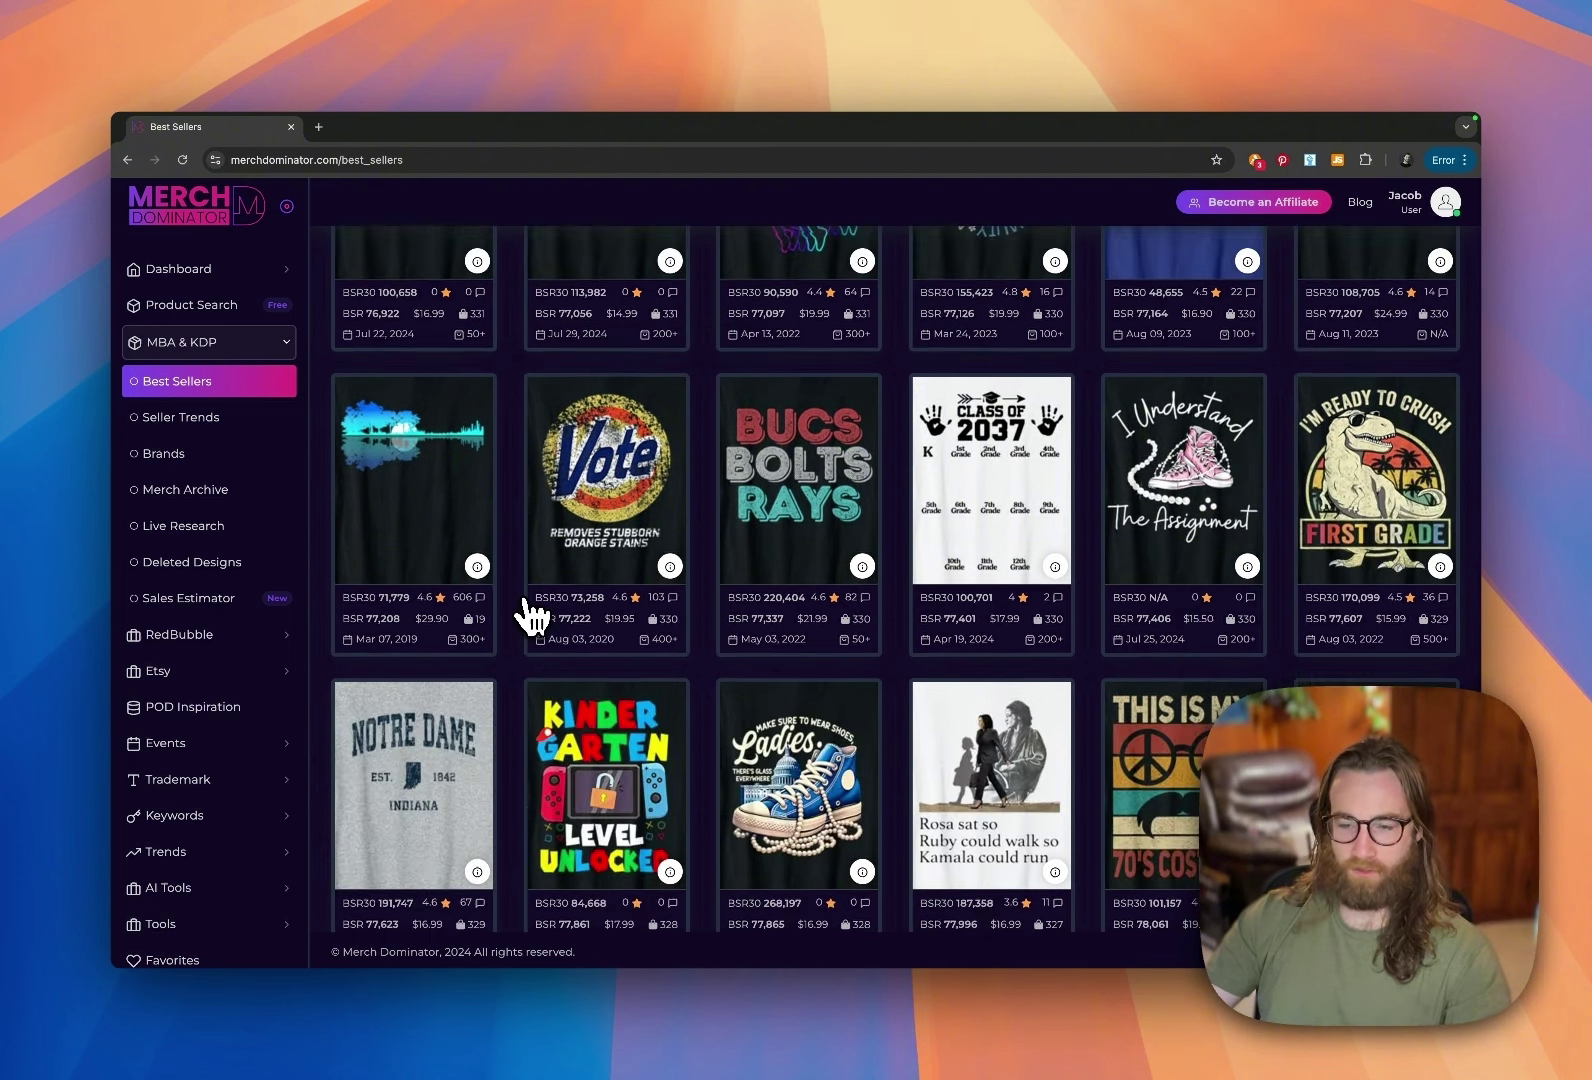
Step: Look through the next best sellers, including the kindergarten gamer, Dad Patrol, Bigfoot selfie and six-pack donut designs
mouse_move(1200, 390)
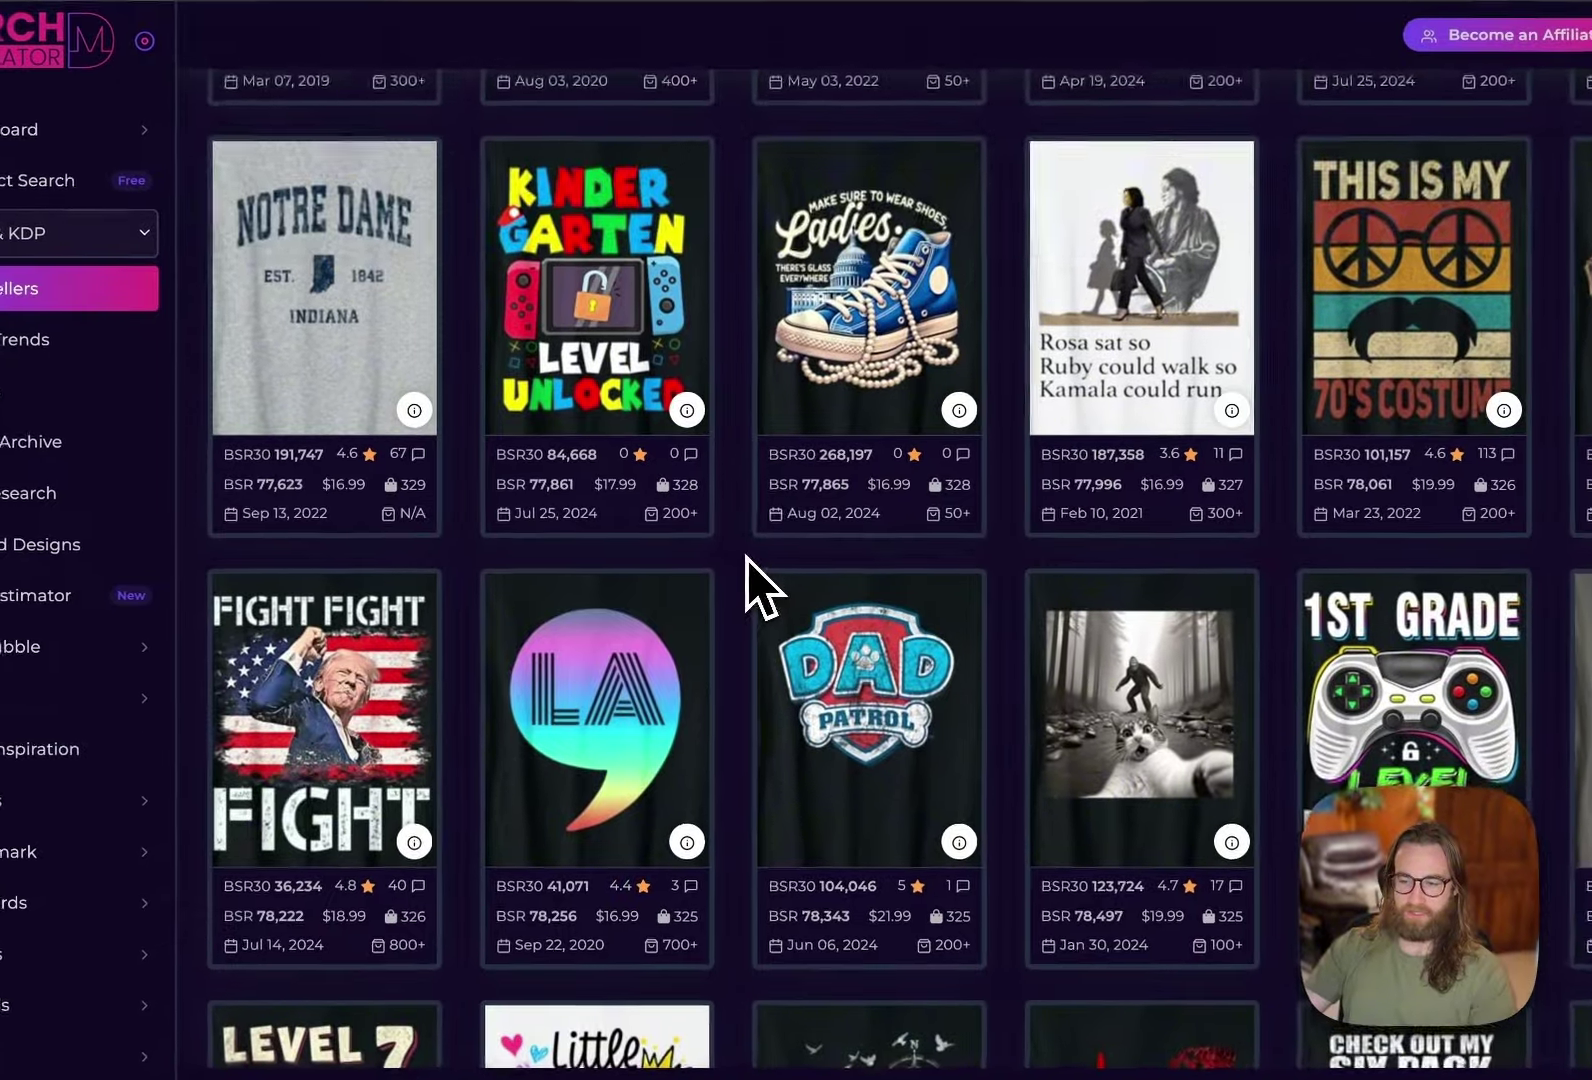
scroll(717, 580, down, 2)
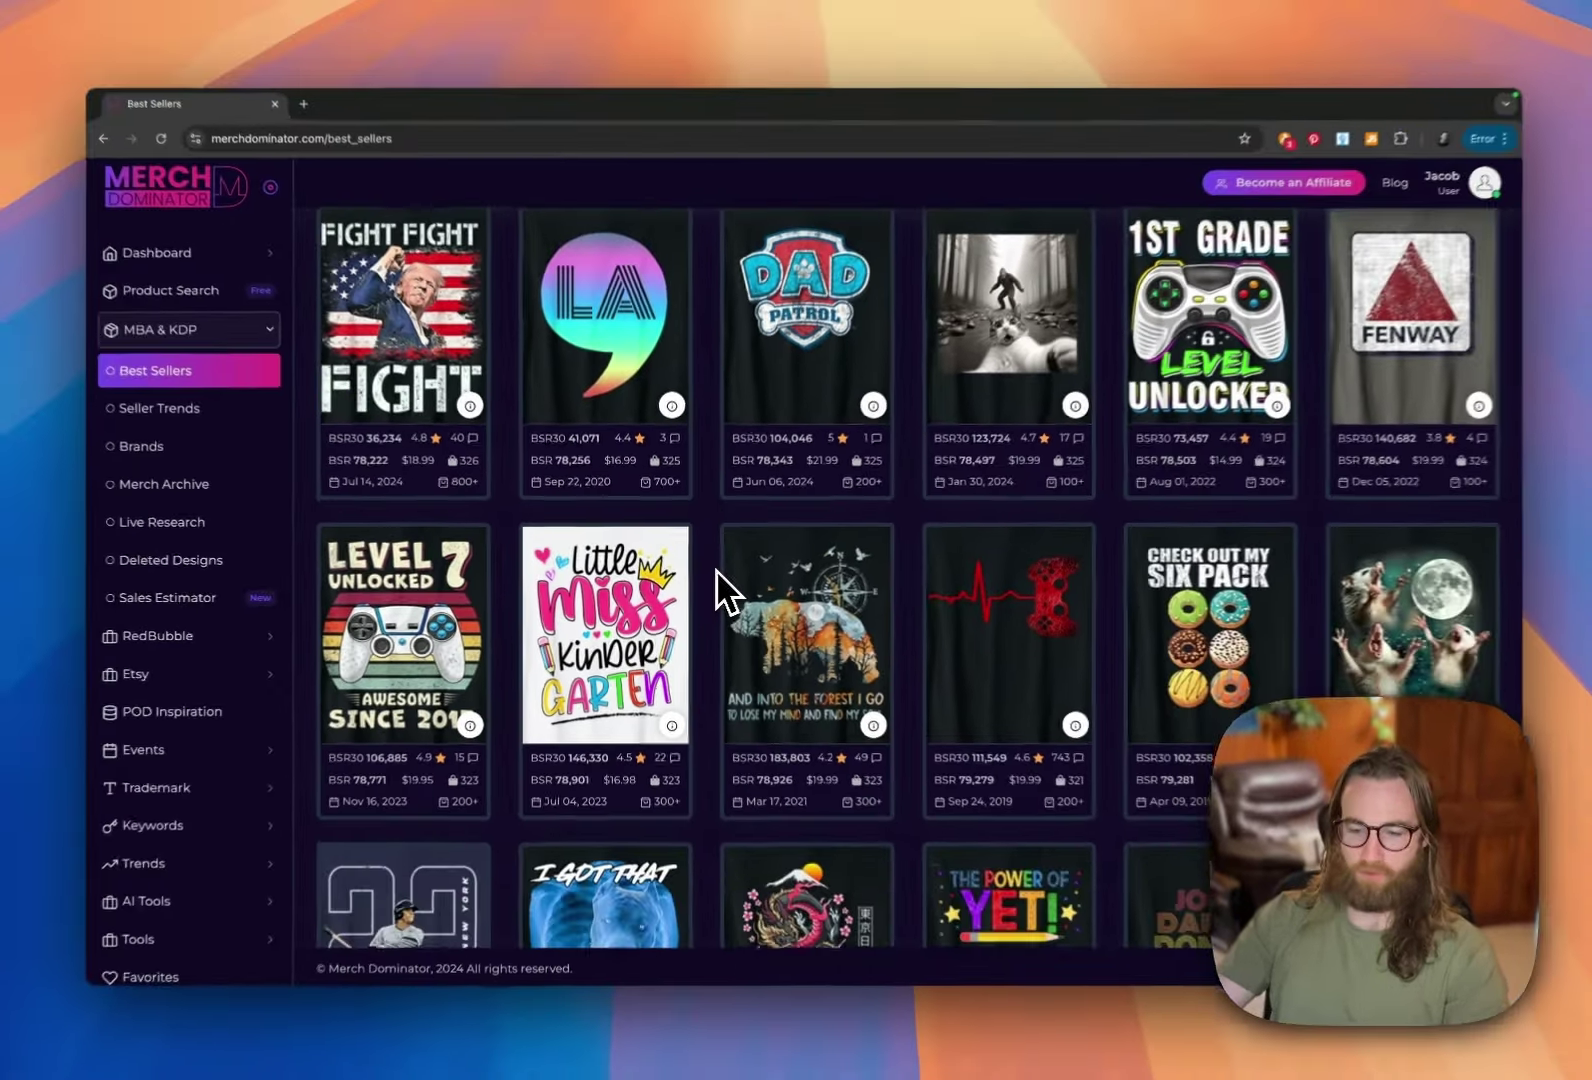
mouse_move(1135, 490)
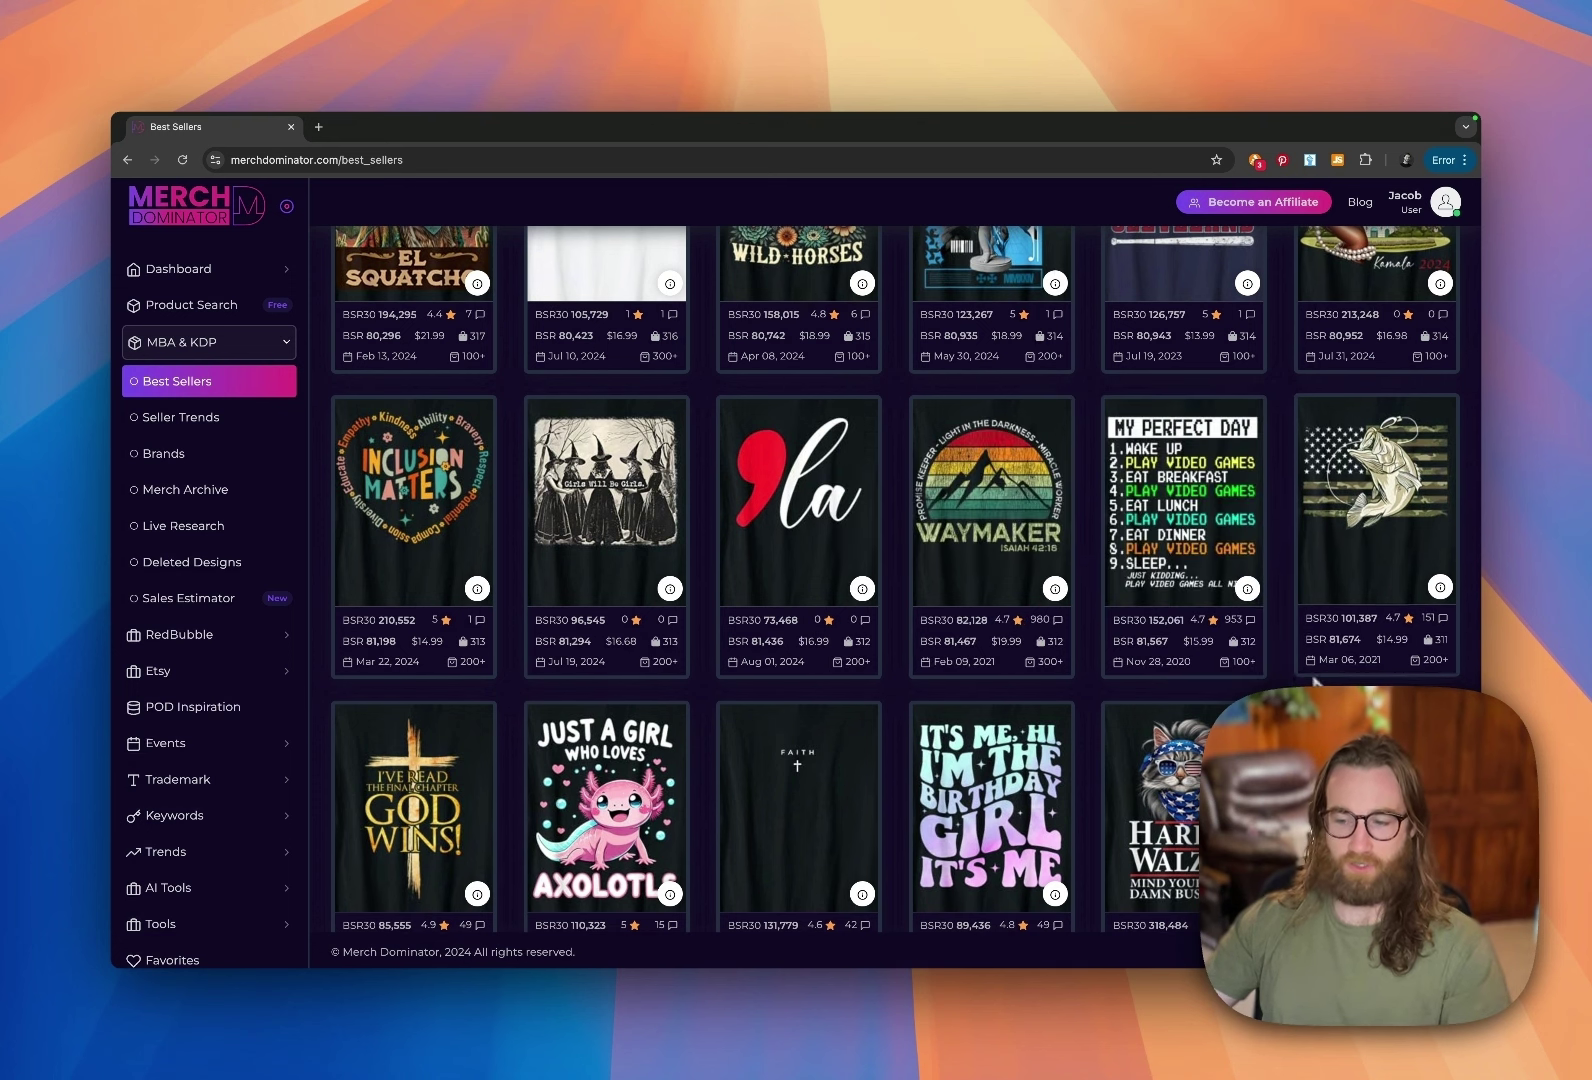
Step: Examine the sales charts of the God Wins cross shirt and the minimalist Faith cross shirt
scroll(395, 425, down, 4)
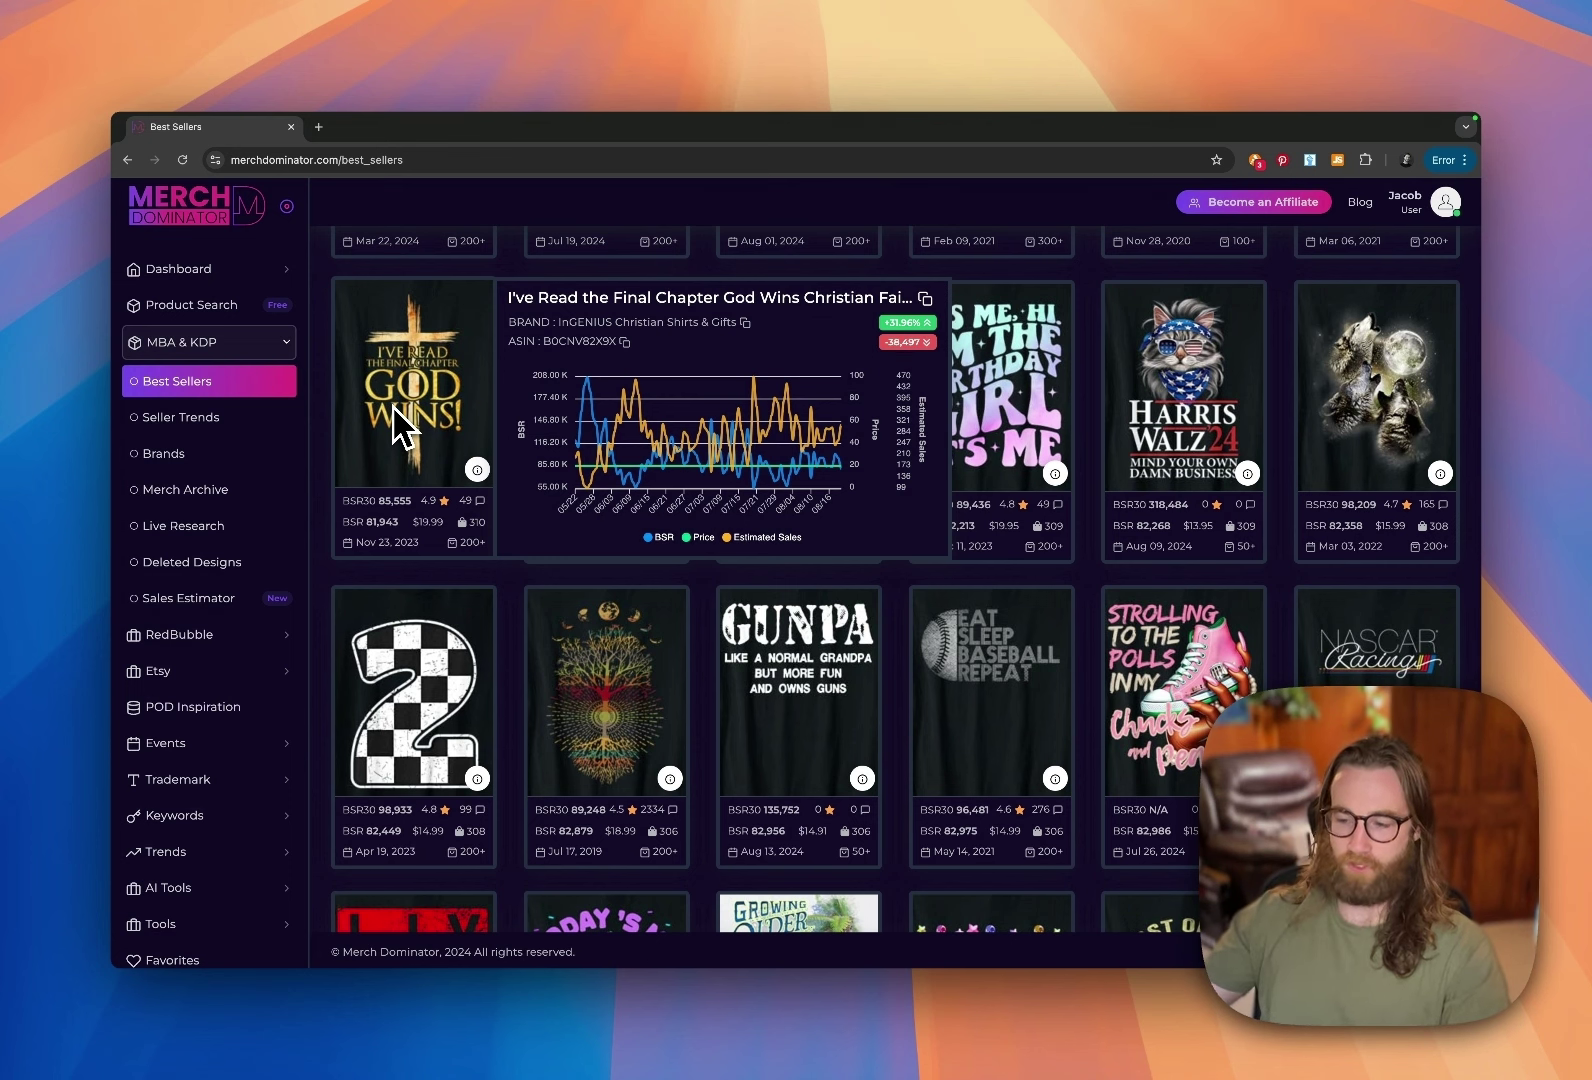
mouse_move(812, 385)
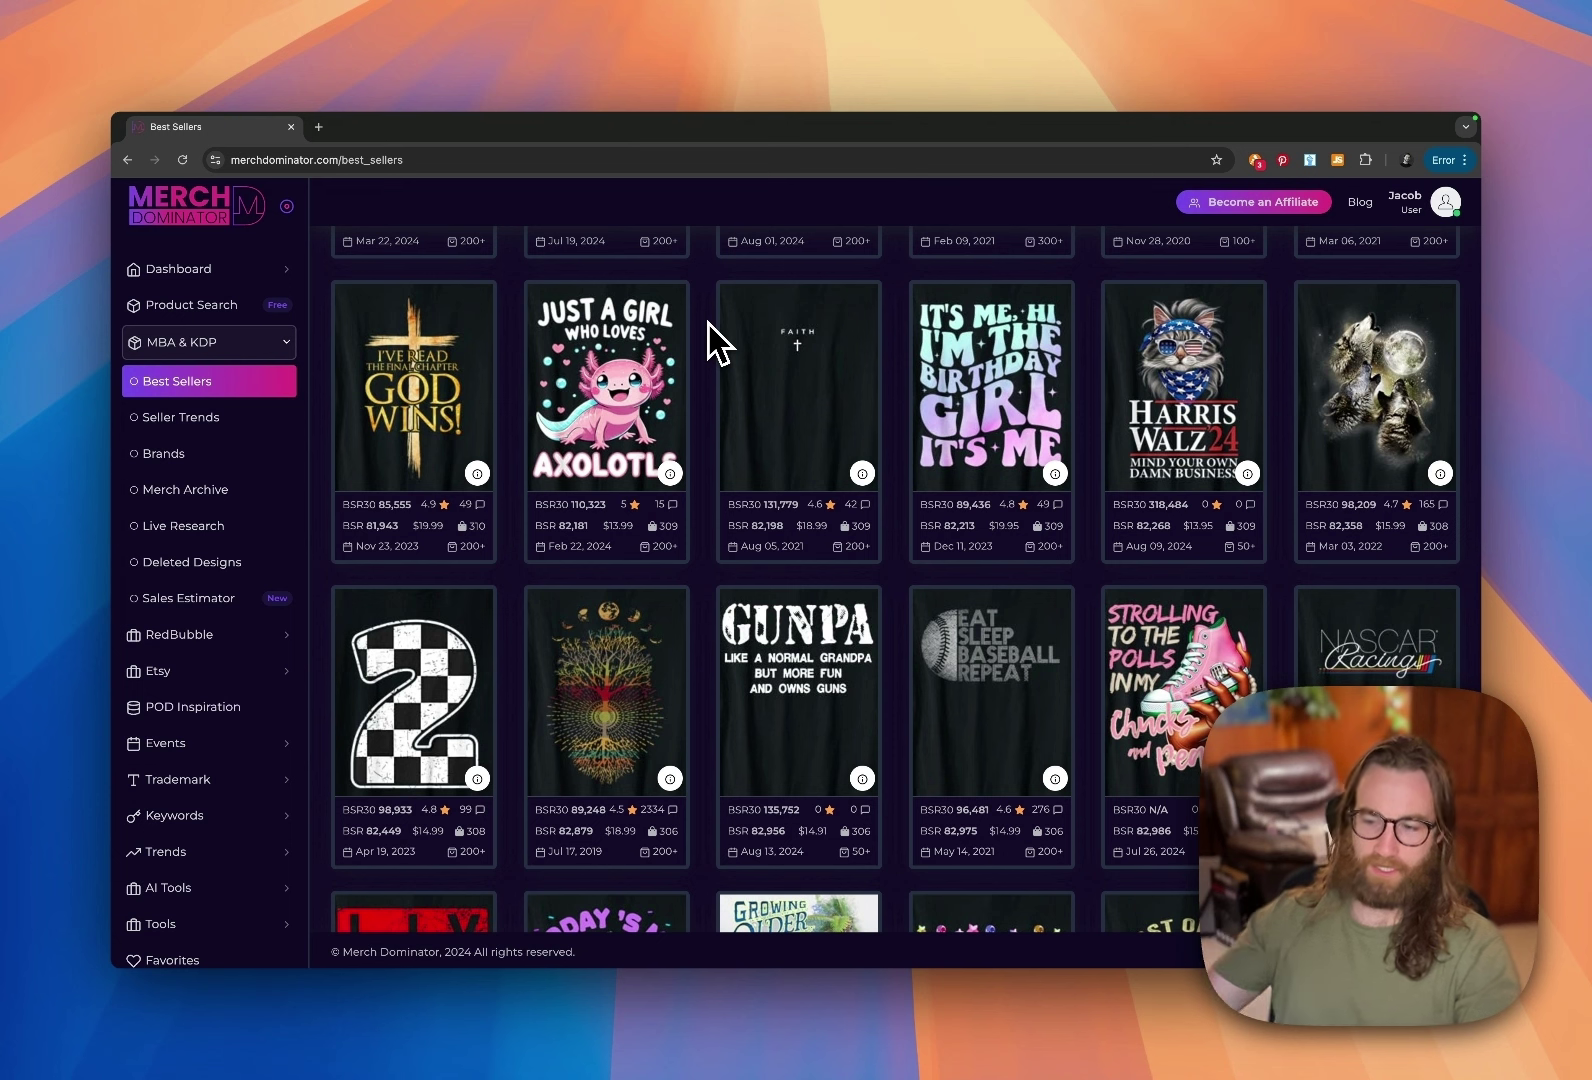
mouse_move(805, 340)
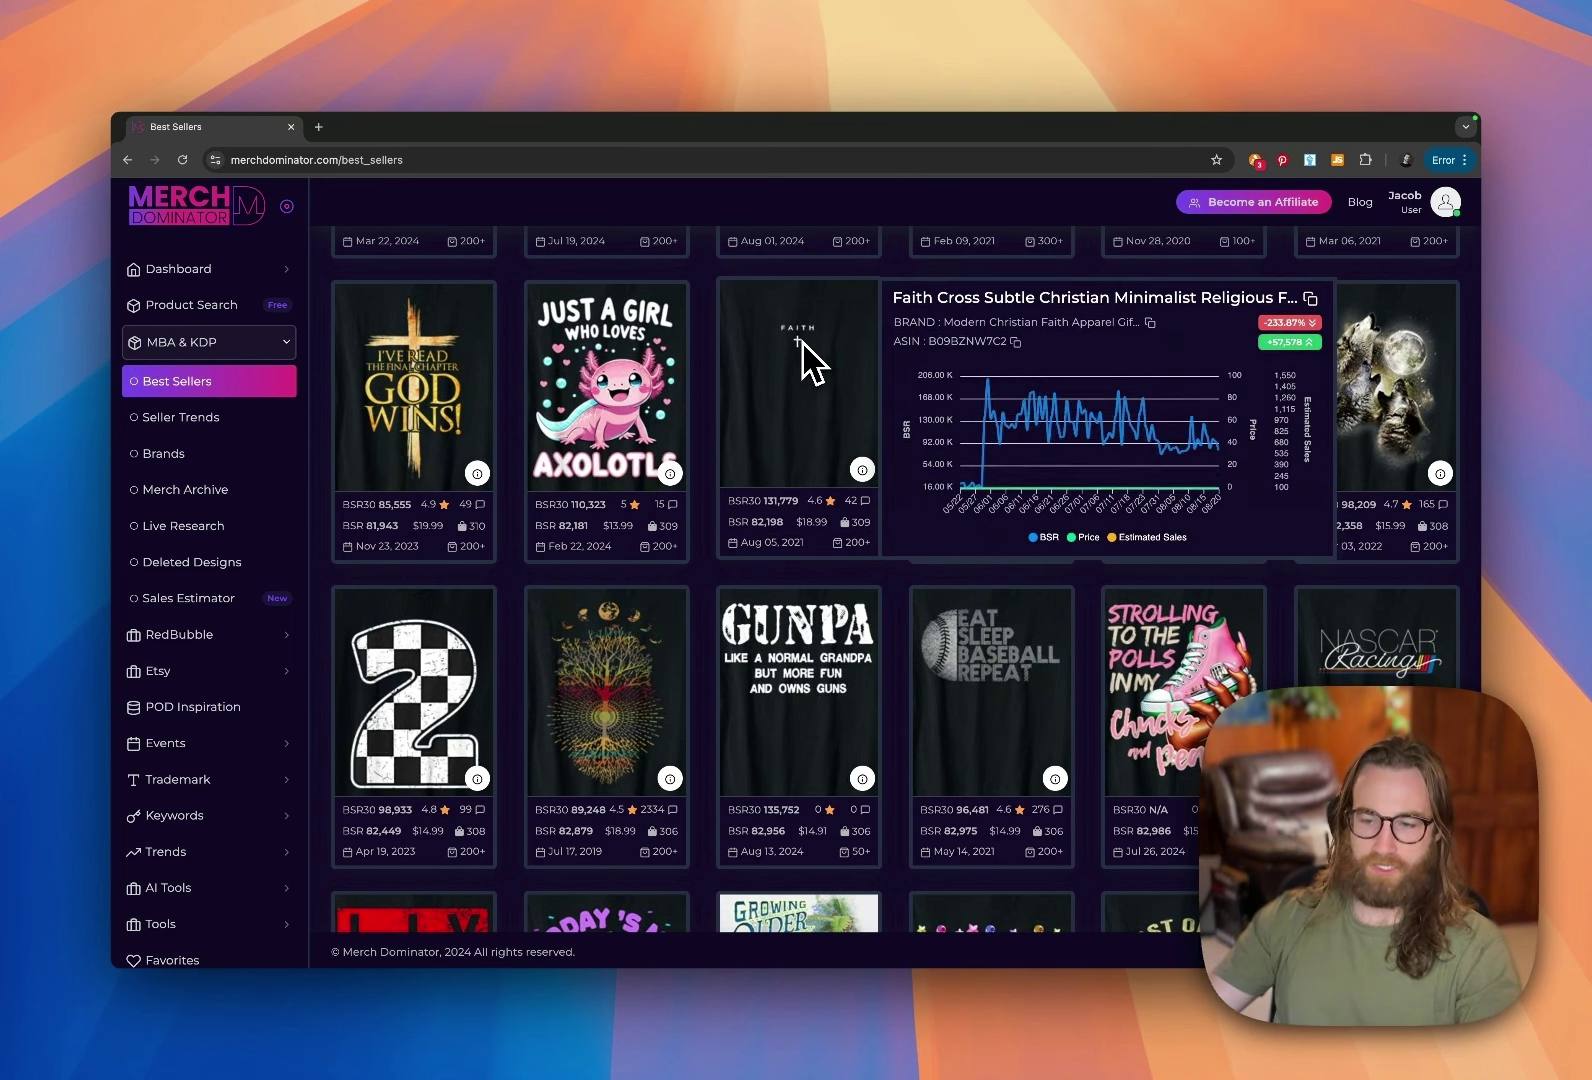
scroll(781, 345, down, 5)
mouse_move(1340, 318)
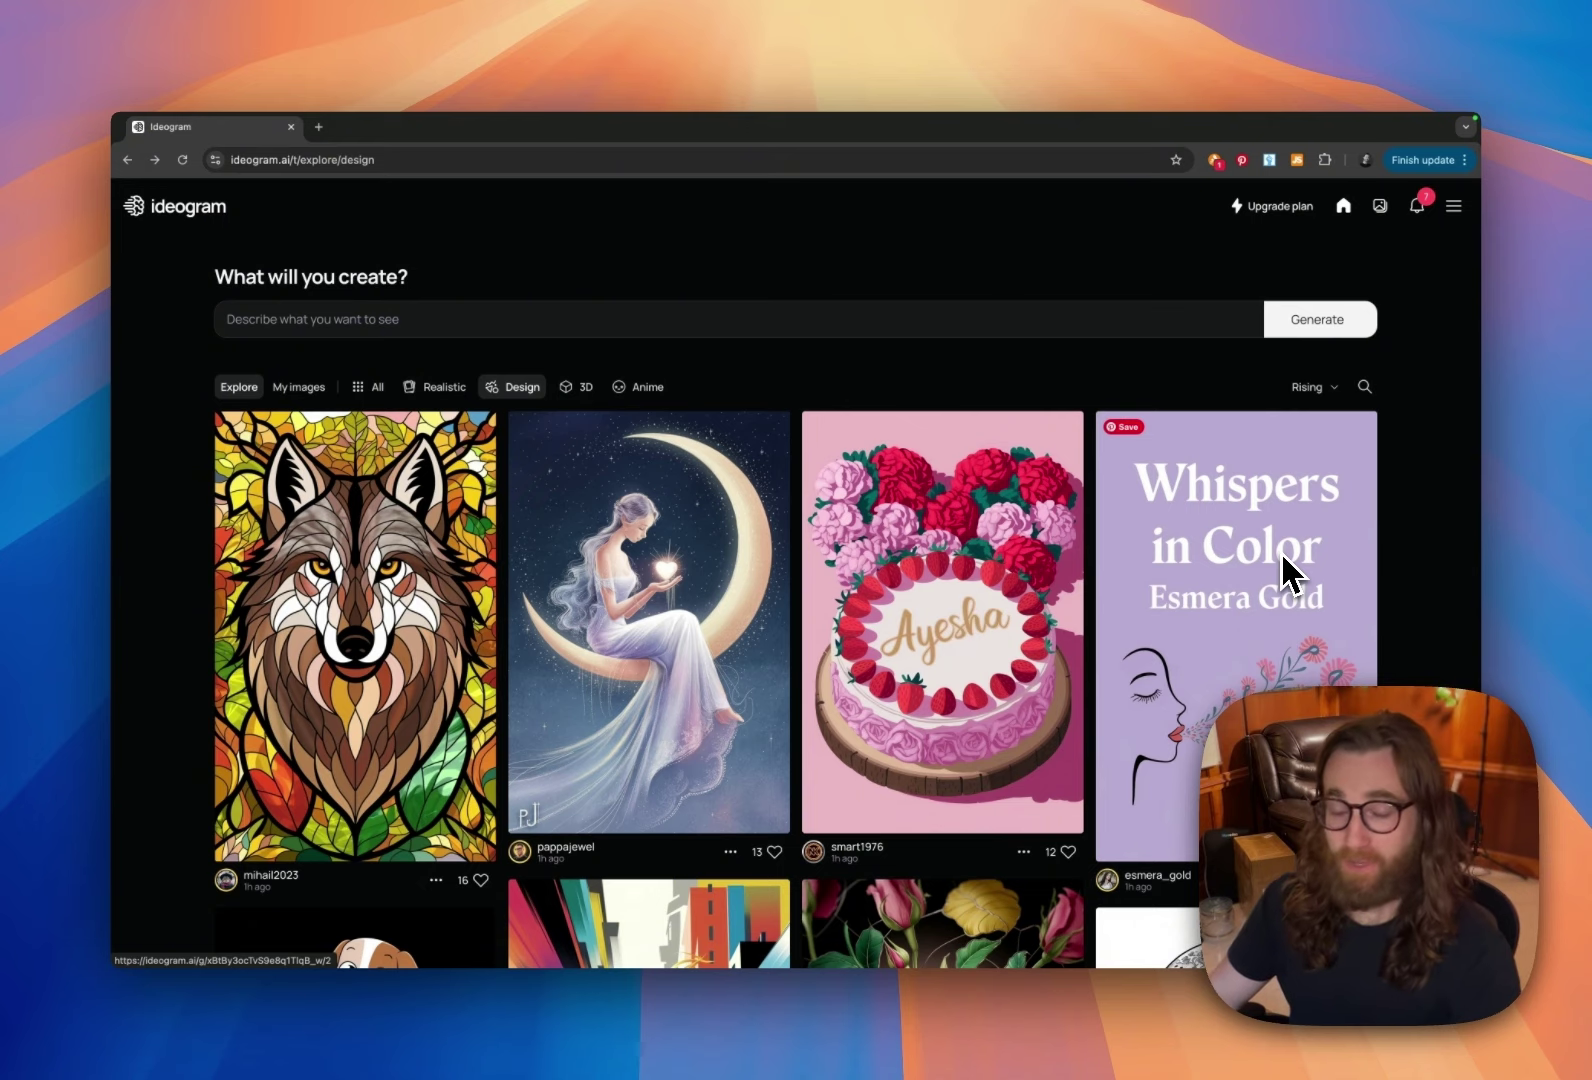
Step: Browse the rising community images in Ideogram's Design category
scroll(1283, 565, down, 2)
scroll(1300, 558, down, 6)
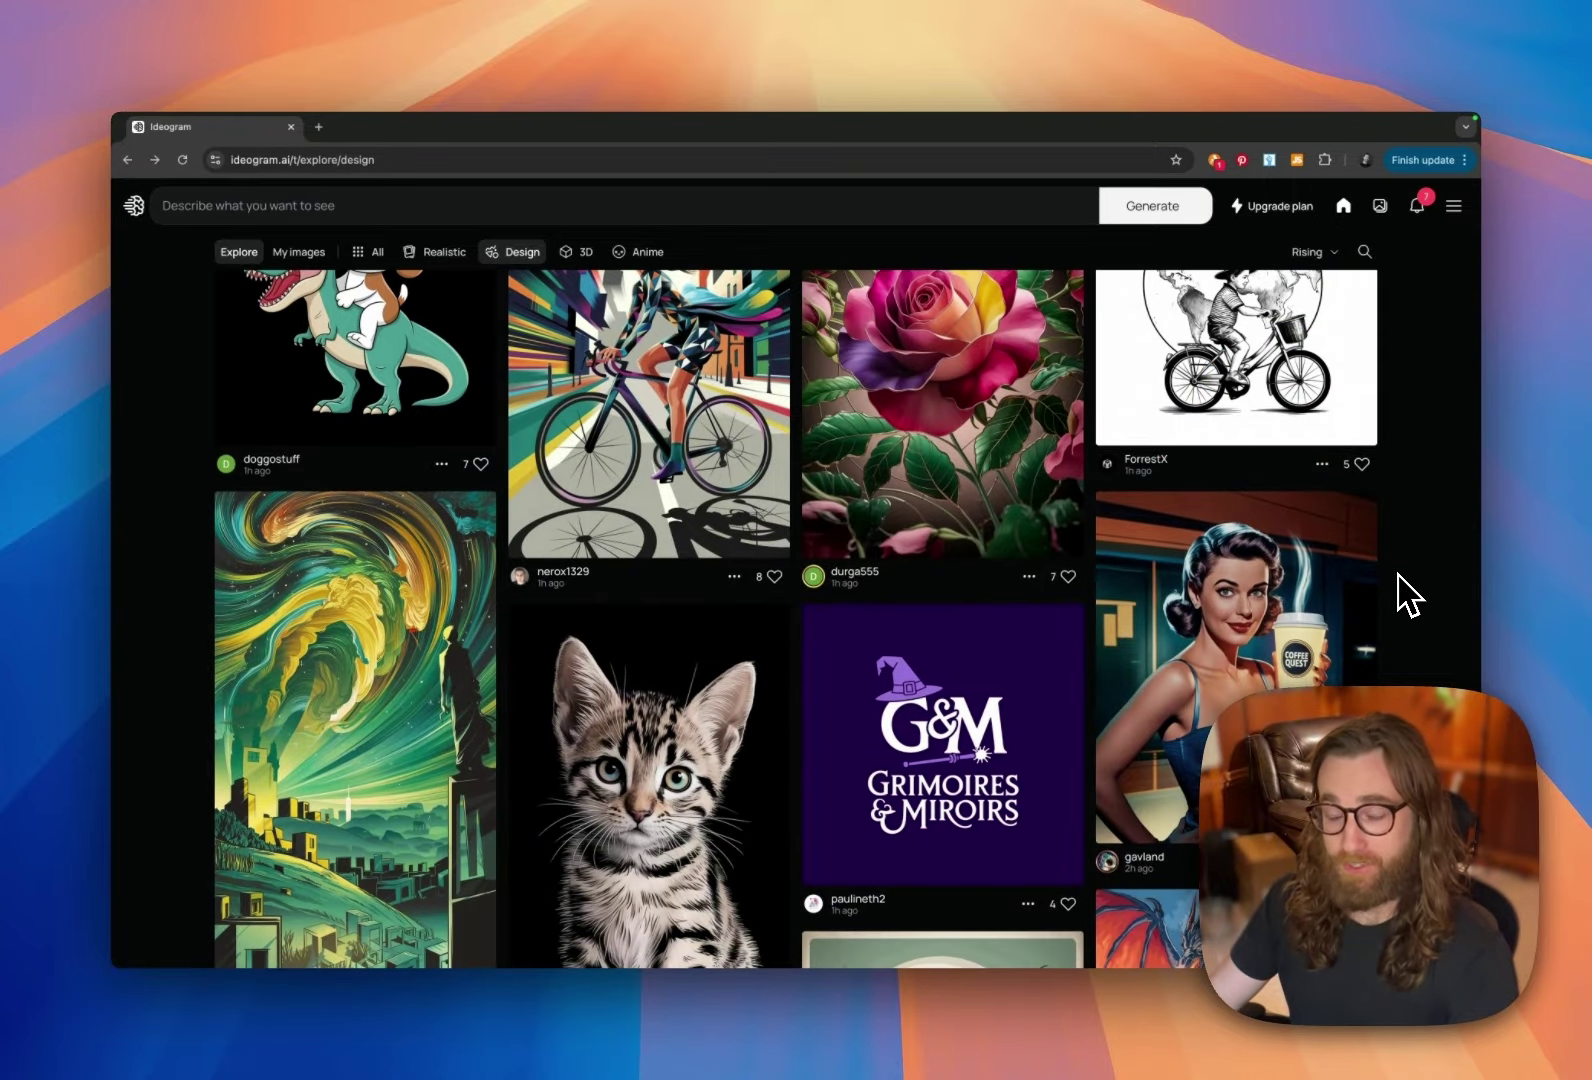
scroll(1397, 580, down, 3)
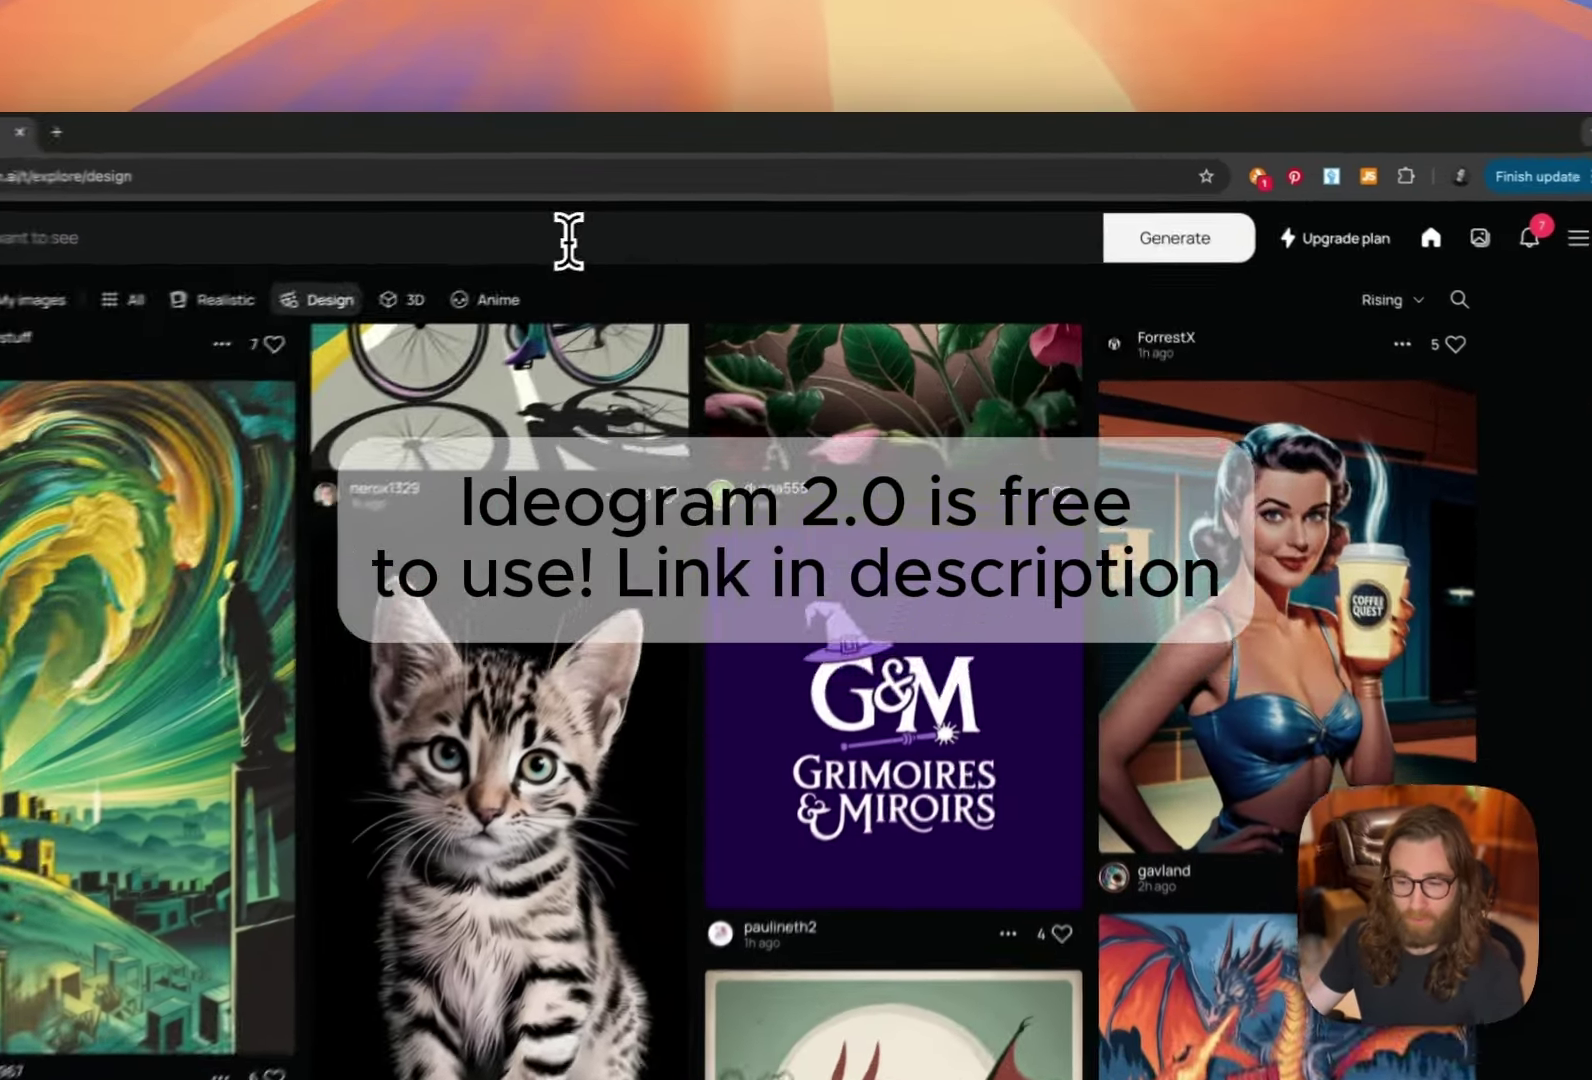
Step: Review the model versions offered in the image generation settings, leaving 2.0 selected
click(740, 208)
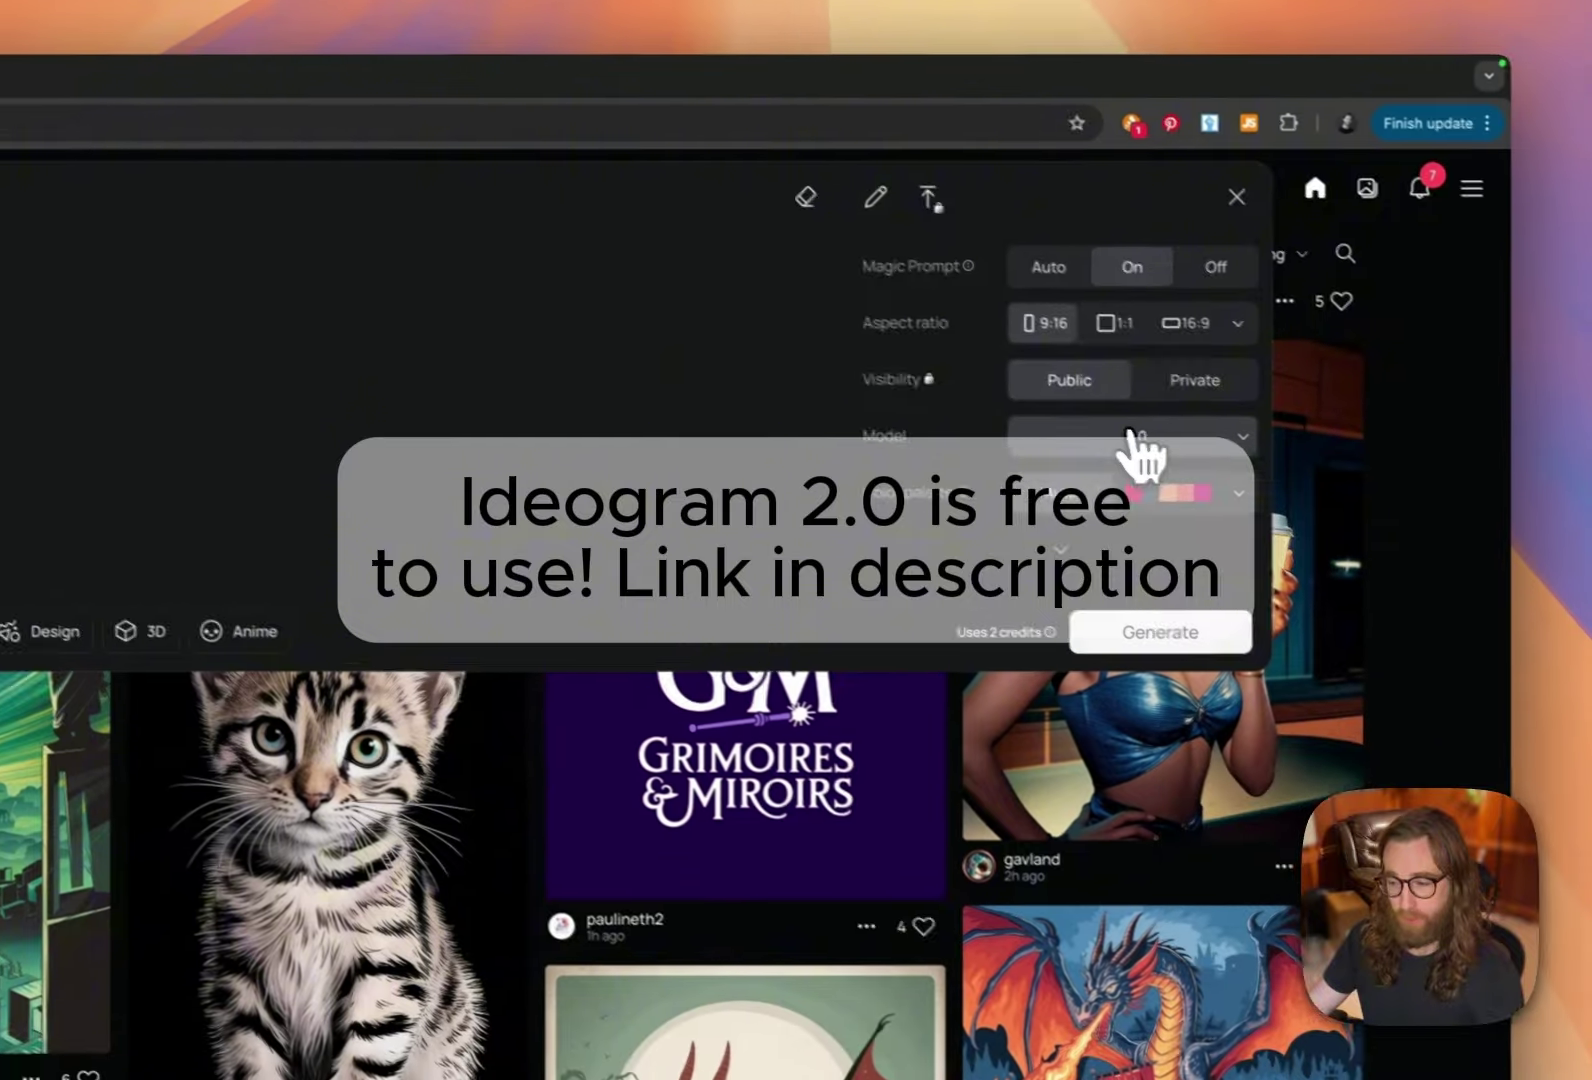
click(1140, 450)
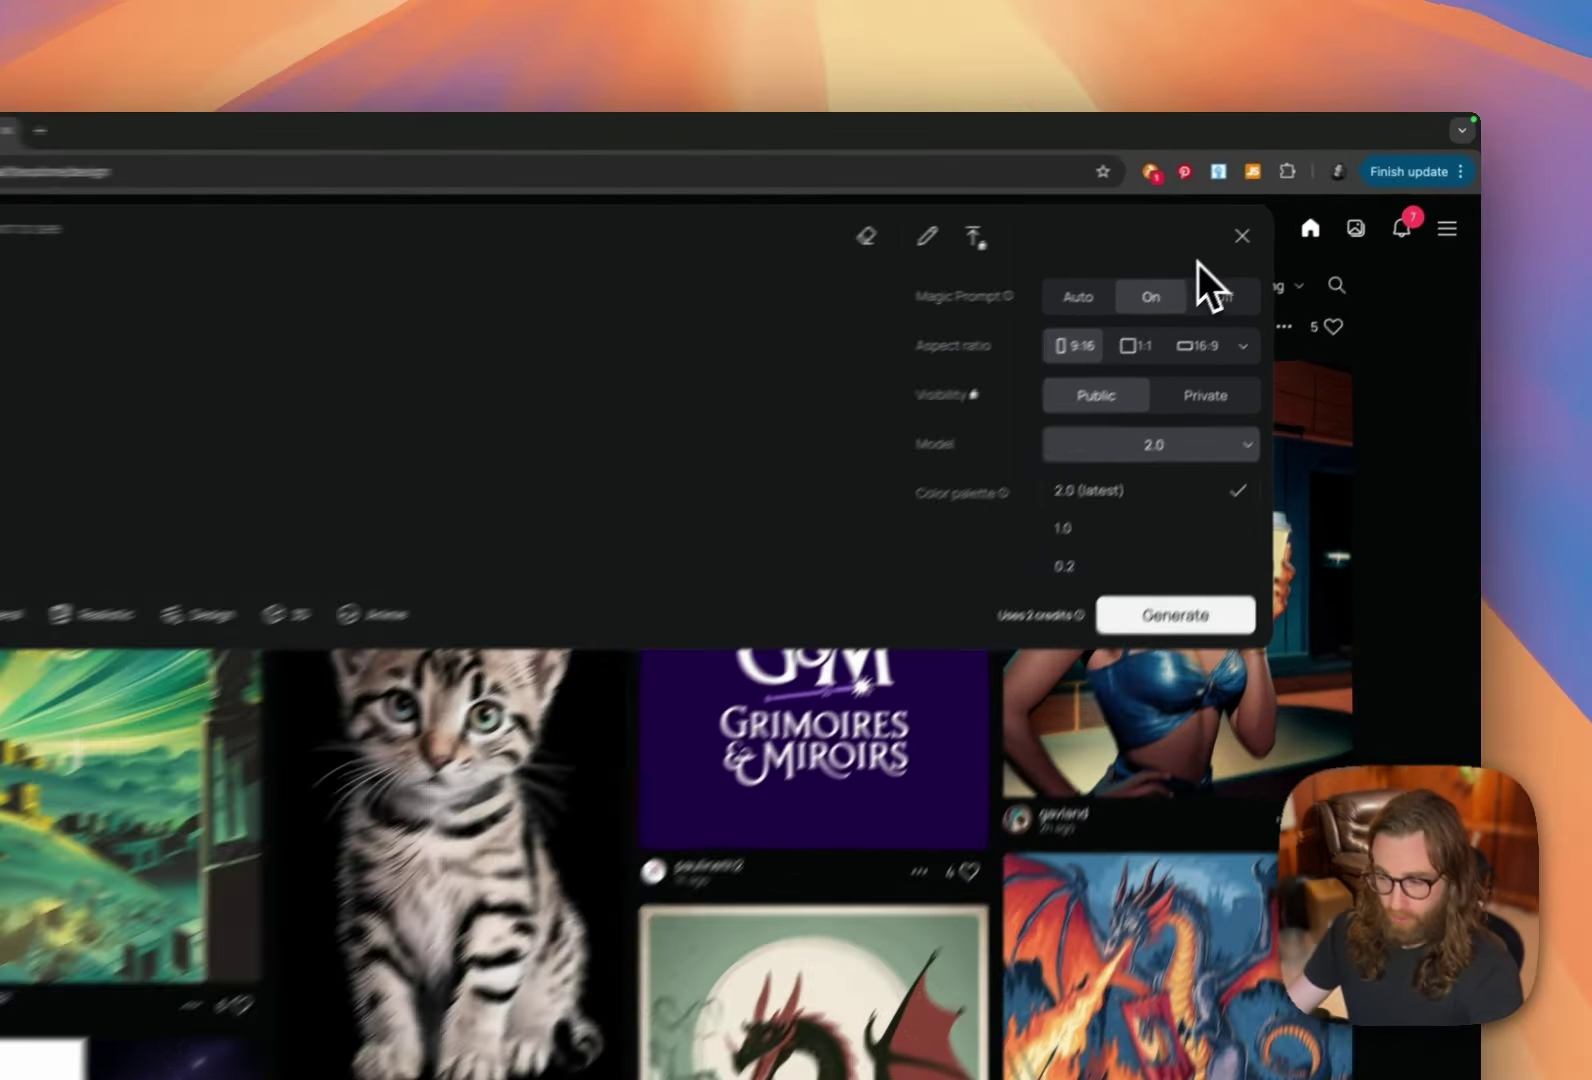
click(1288, 211)
click(1288, 211)
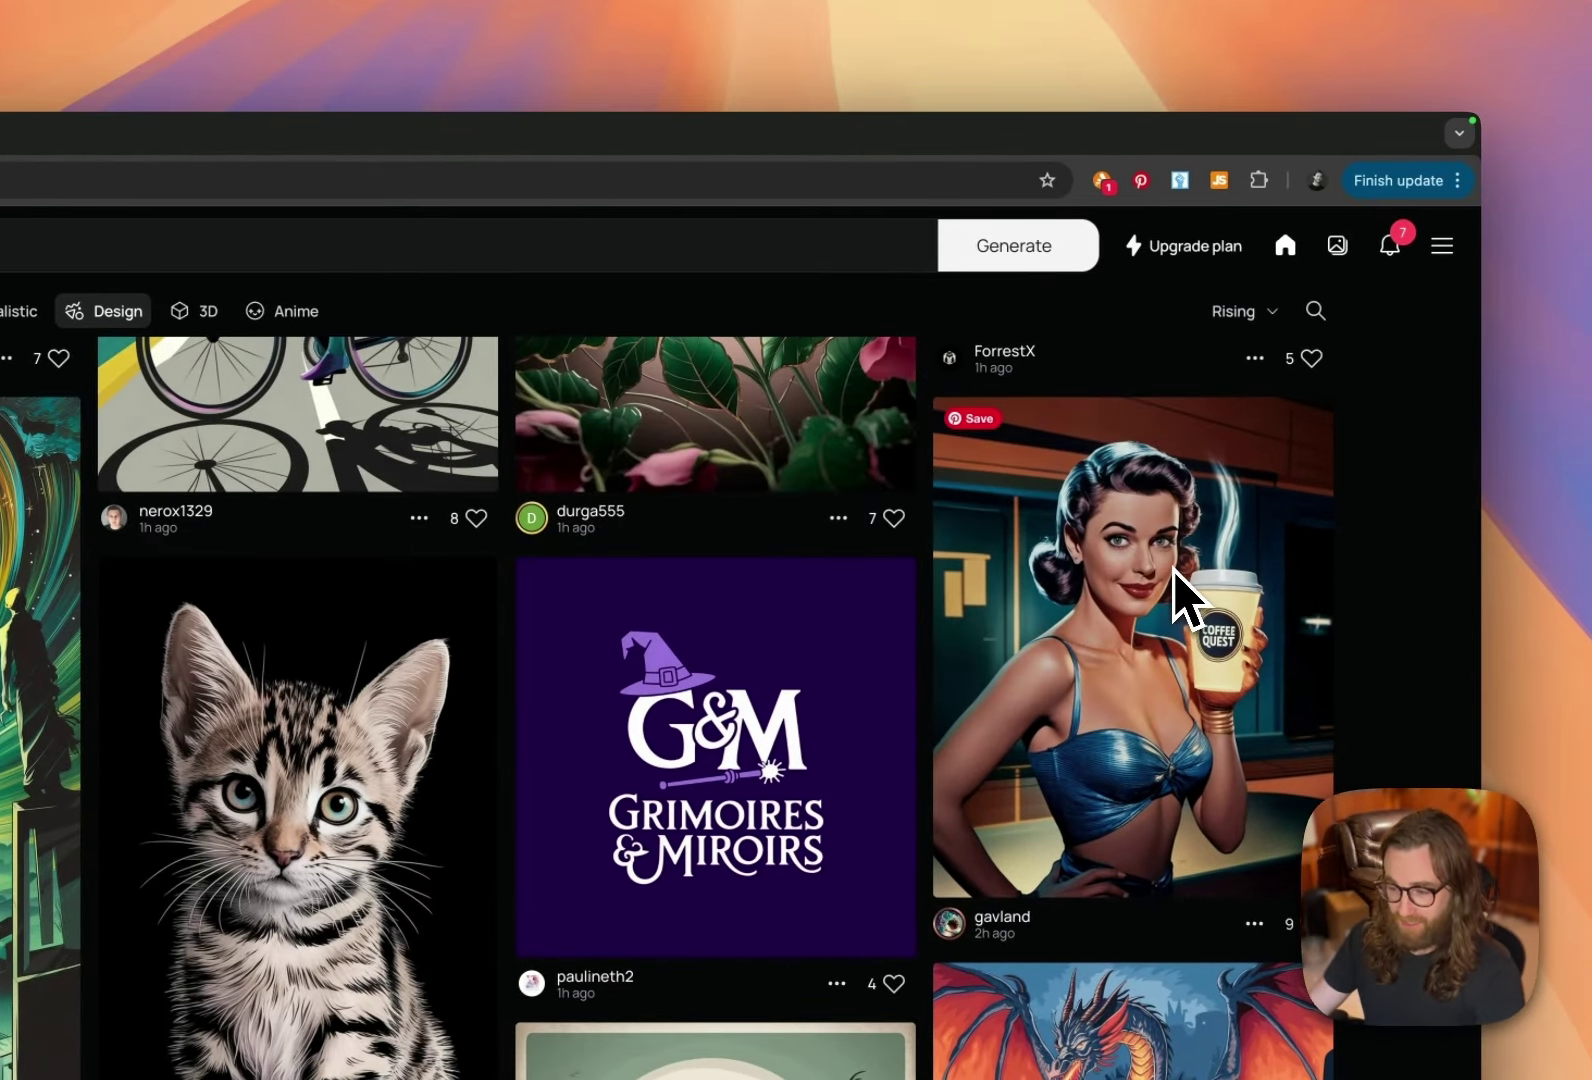
Step: Set the image generation colour palette to Ember and the rendering to Quality
click(898, 255)
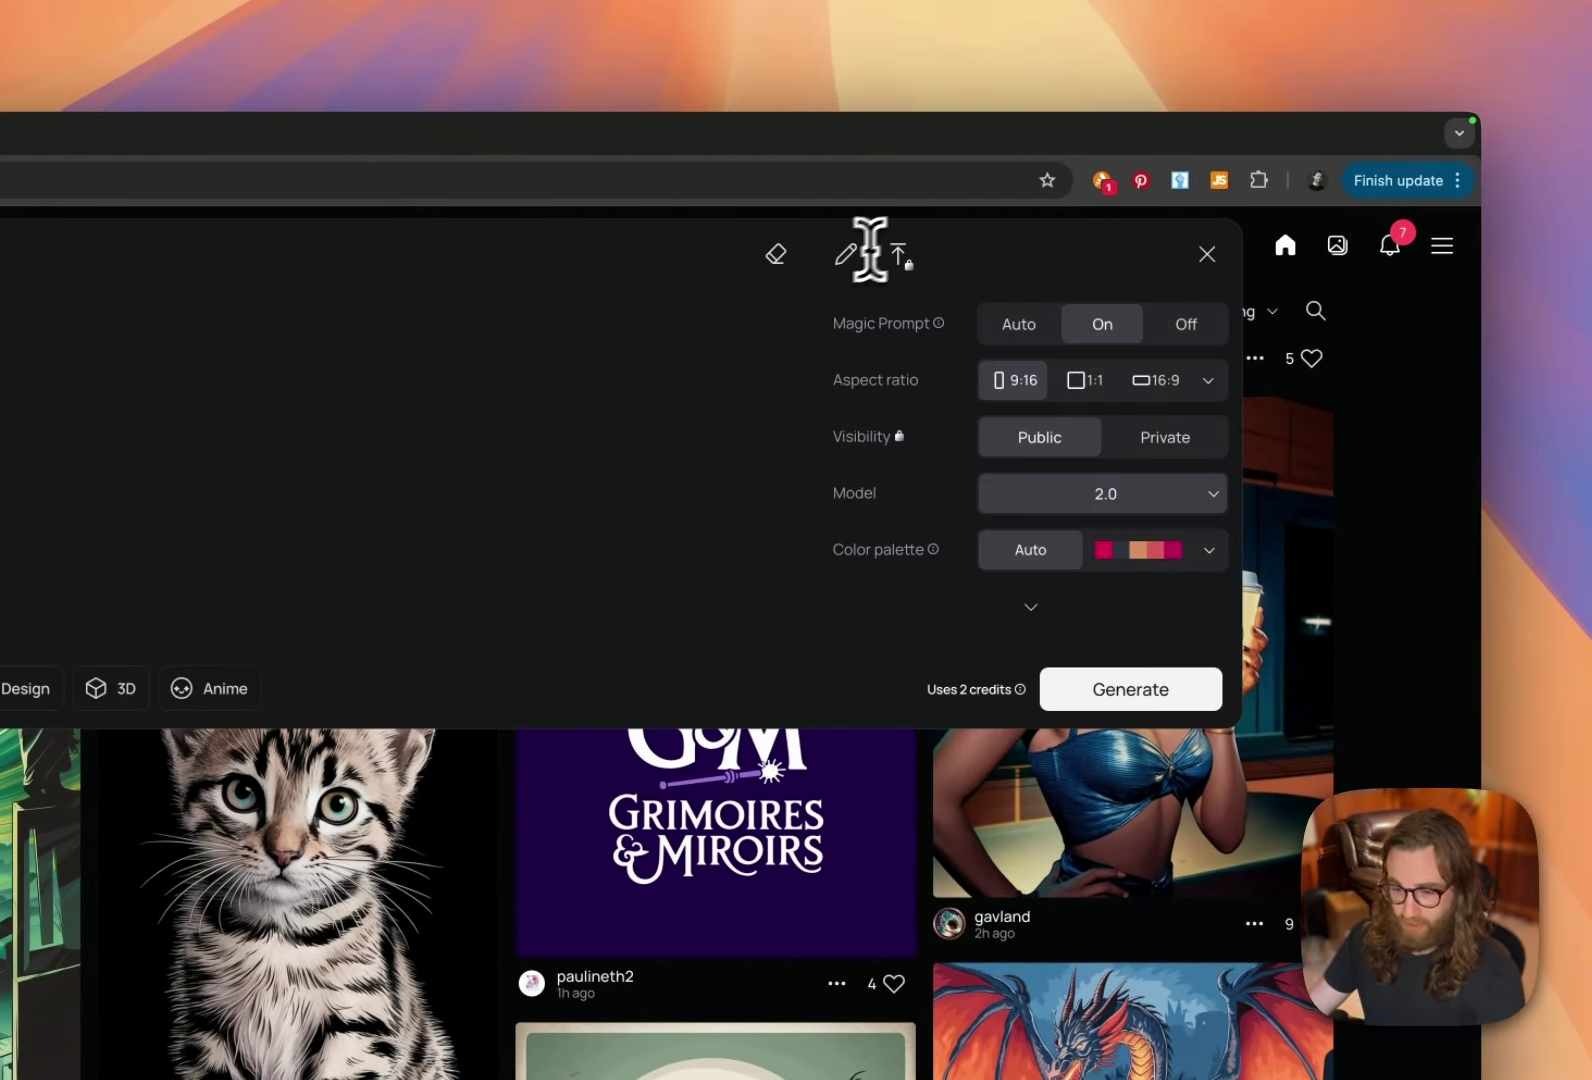
click(1160, 567)
click(1212, 552)
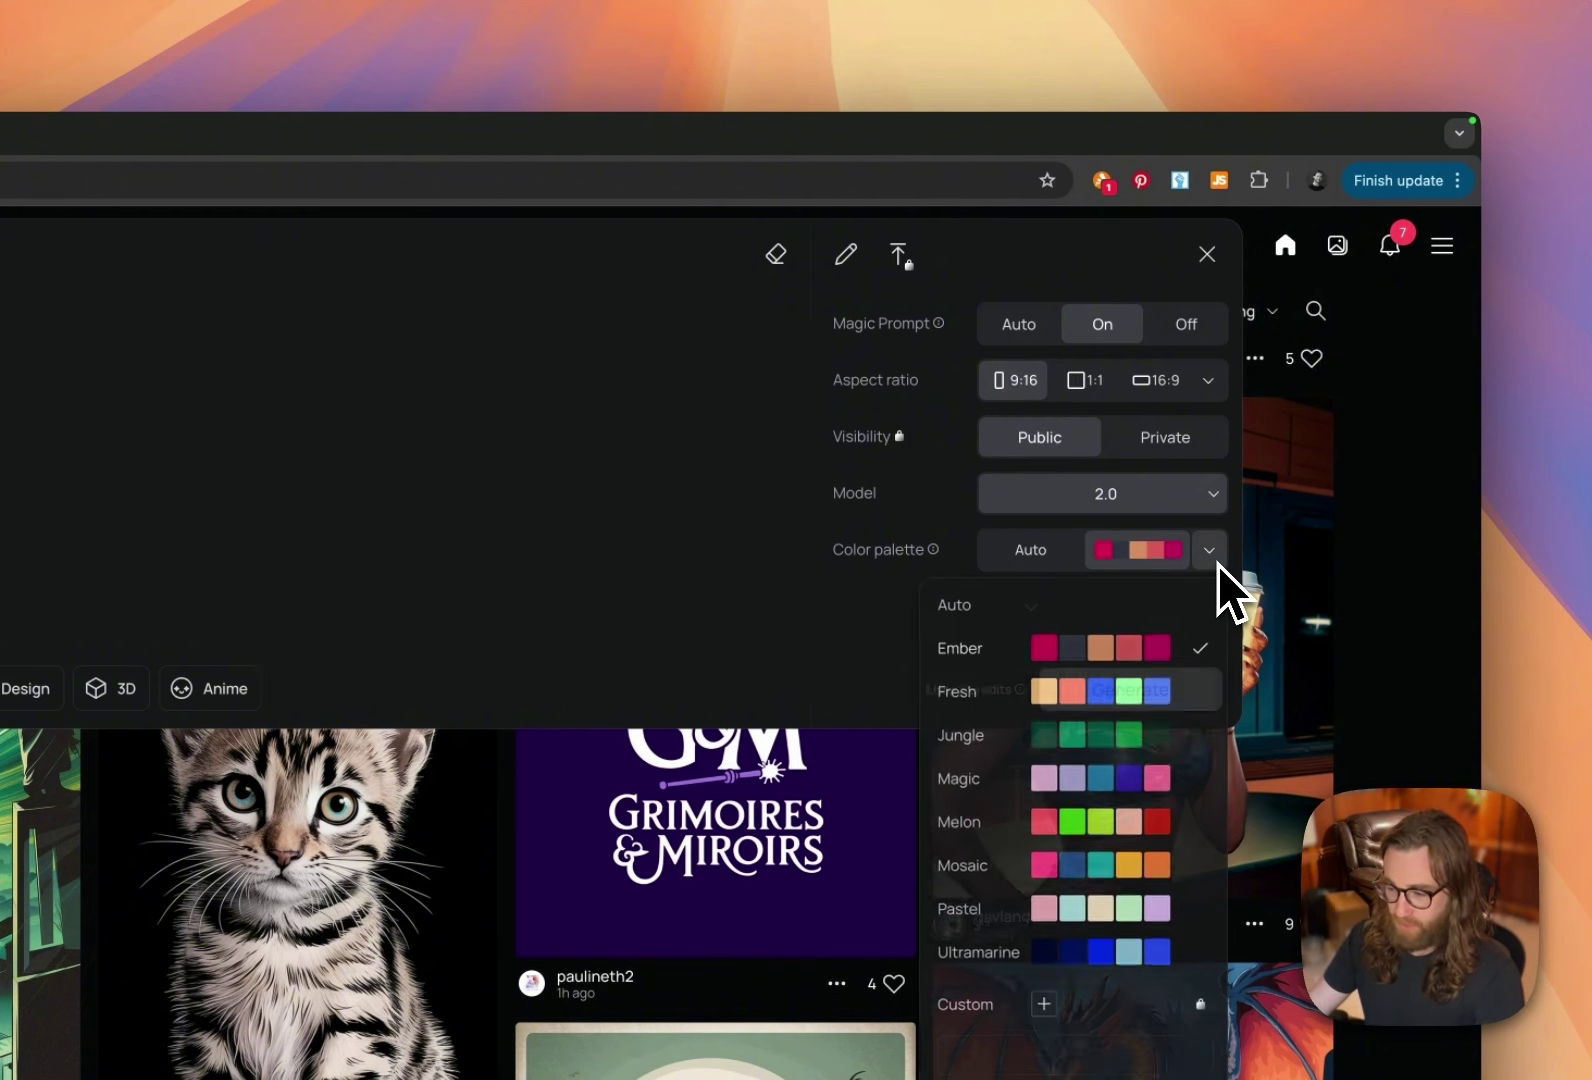
click(1216, 561)
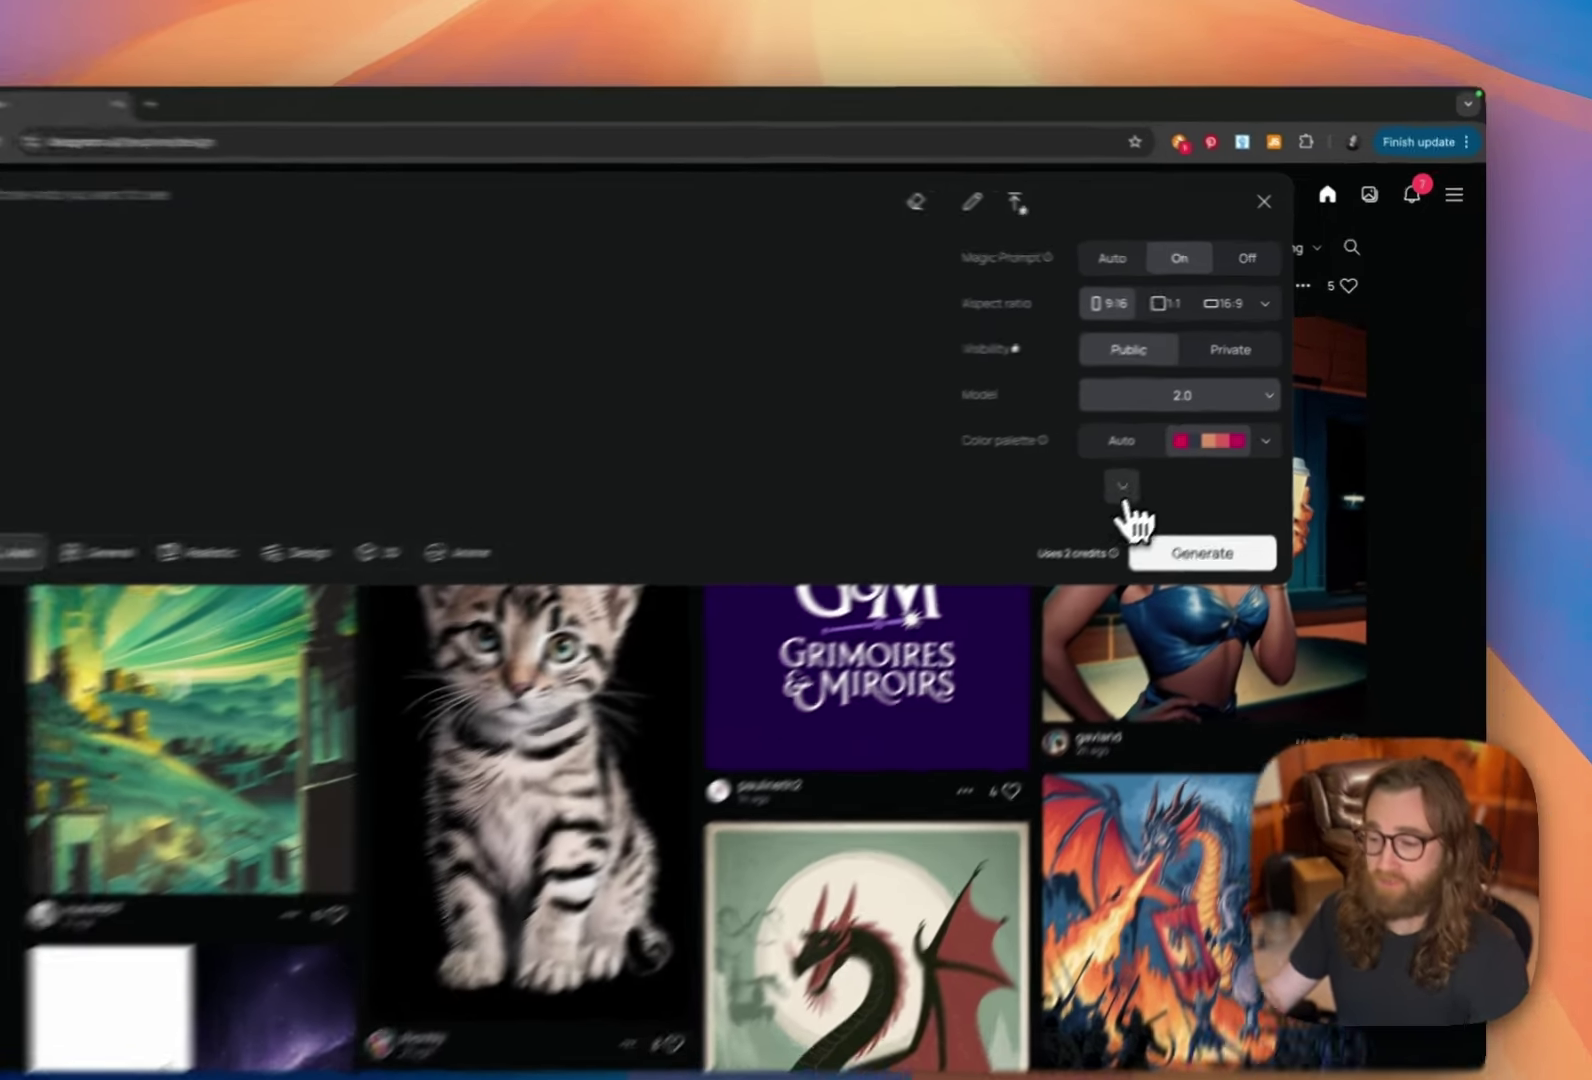
click(1164, 459)
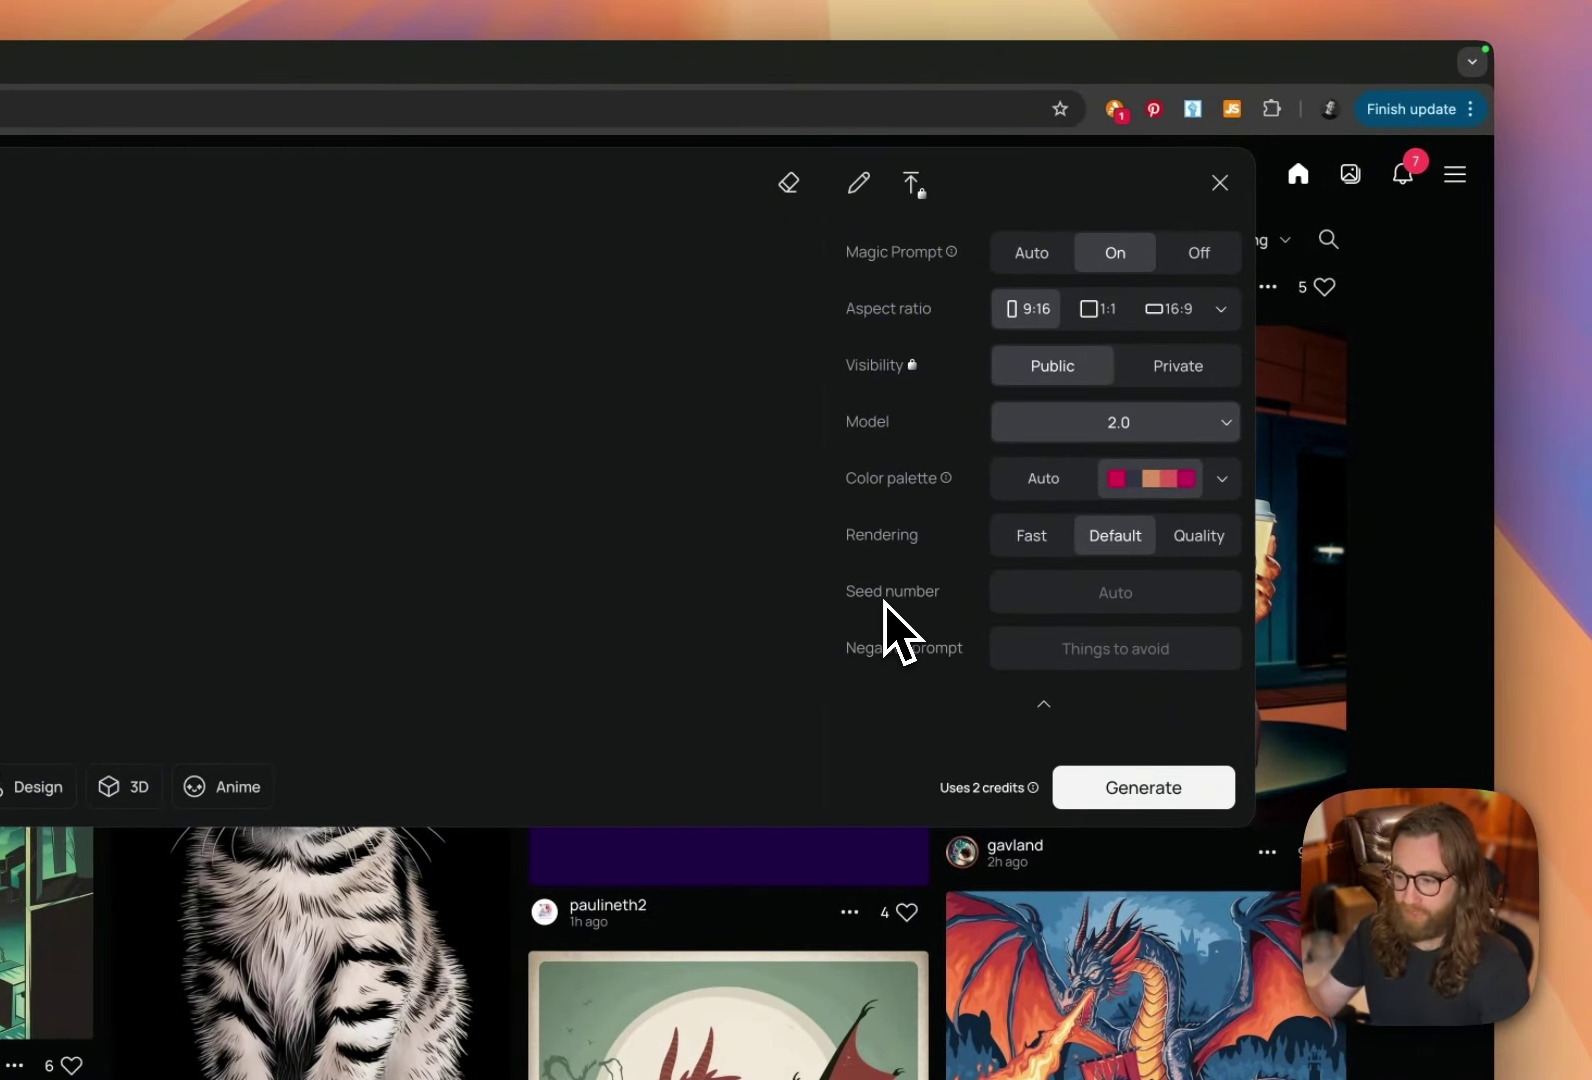
click(1192, 546)
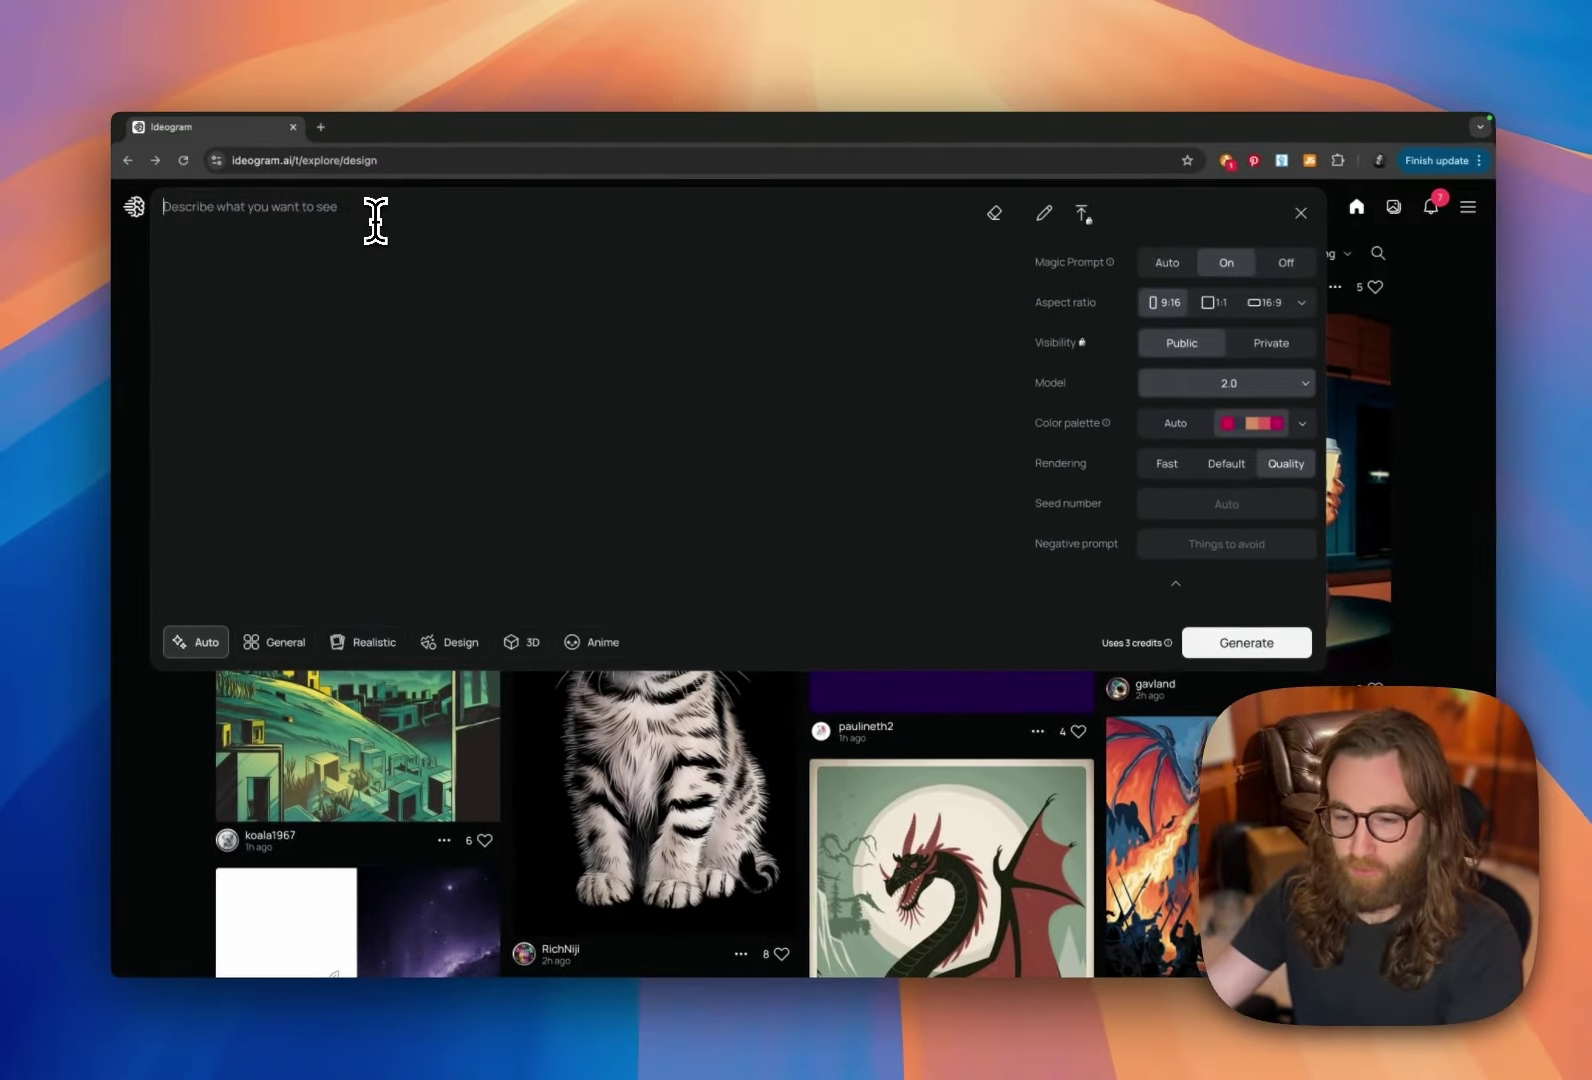
Step: Enter the prompt "bigfoot on fire, with a guitar in one hand, and a rock-on gesture with the other hand, professional t-shirt design on black background"
text(bigfoot on fire, with a guitar in one hand, and a rock-on ge)
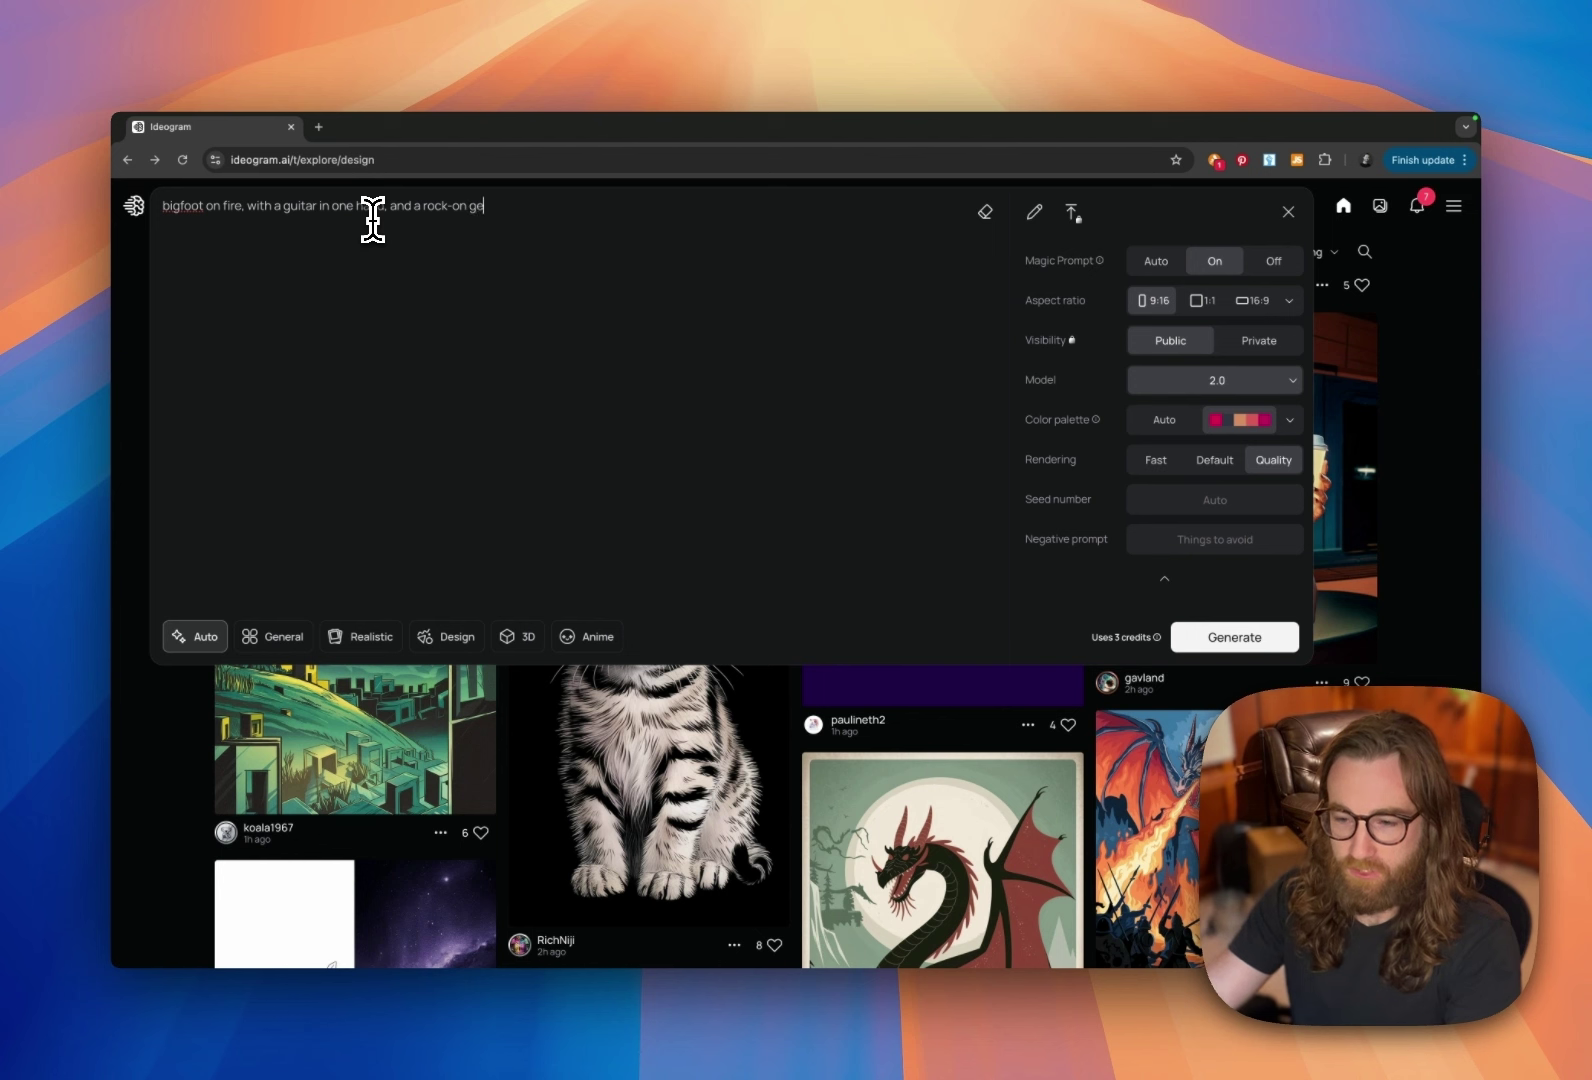
text(re with the other hand, professional t-shirt design on black b)
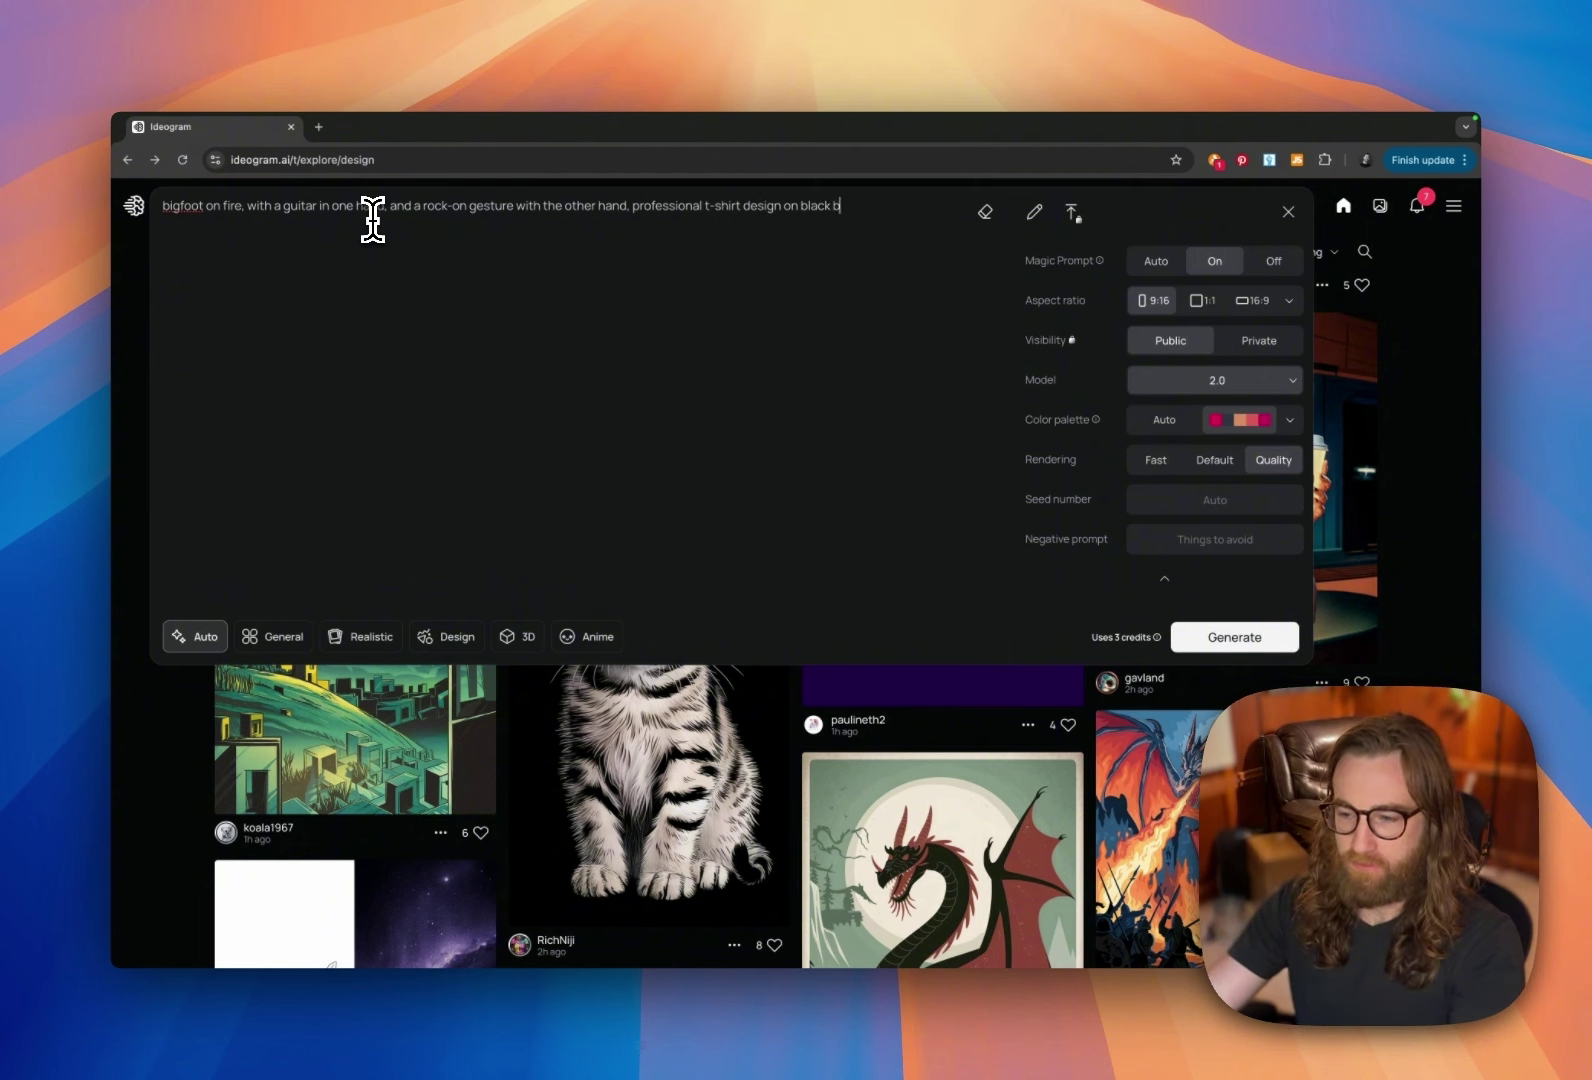
text(ackground)
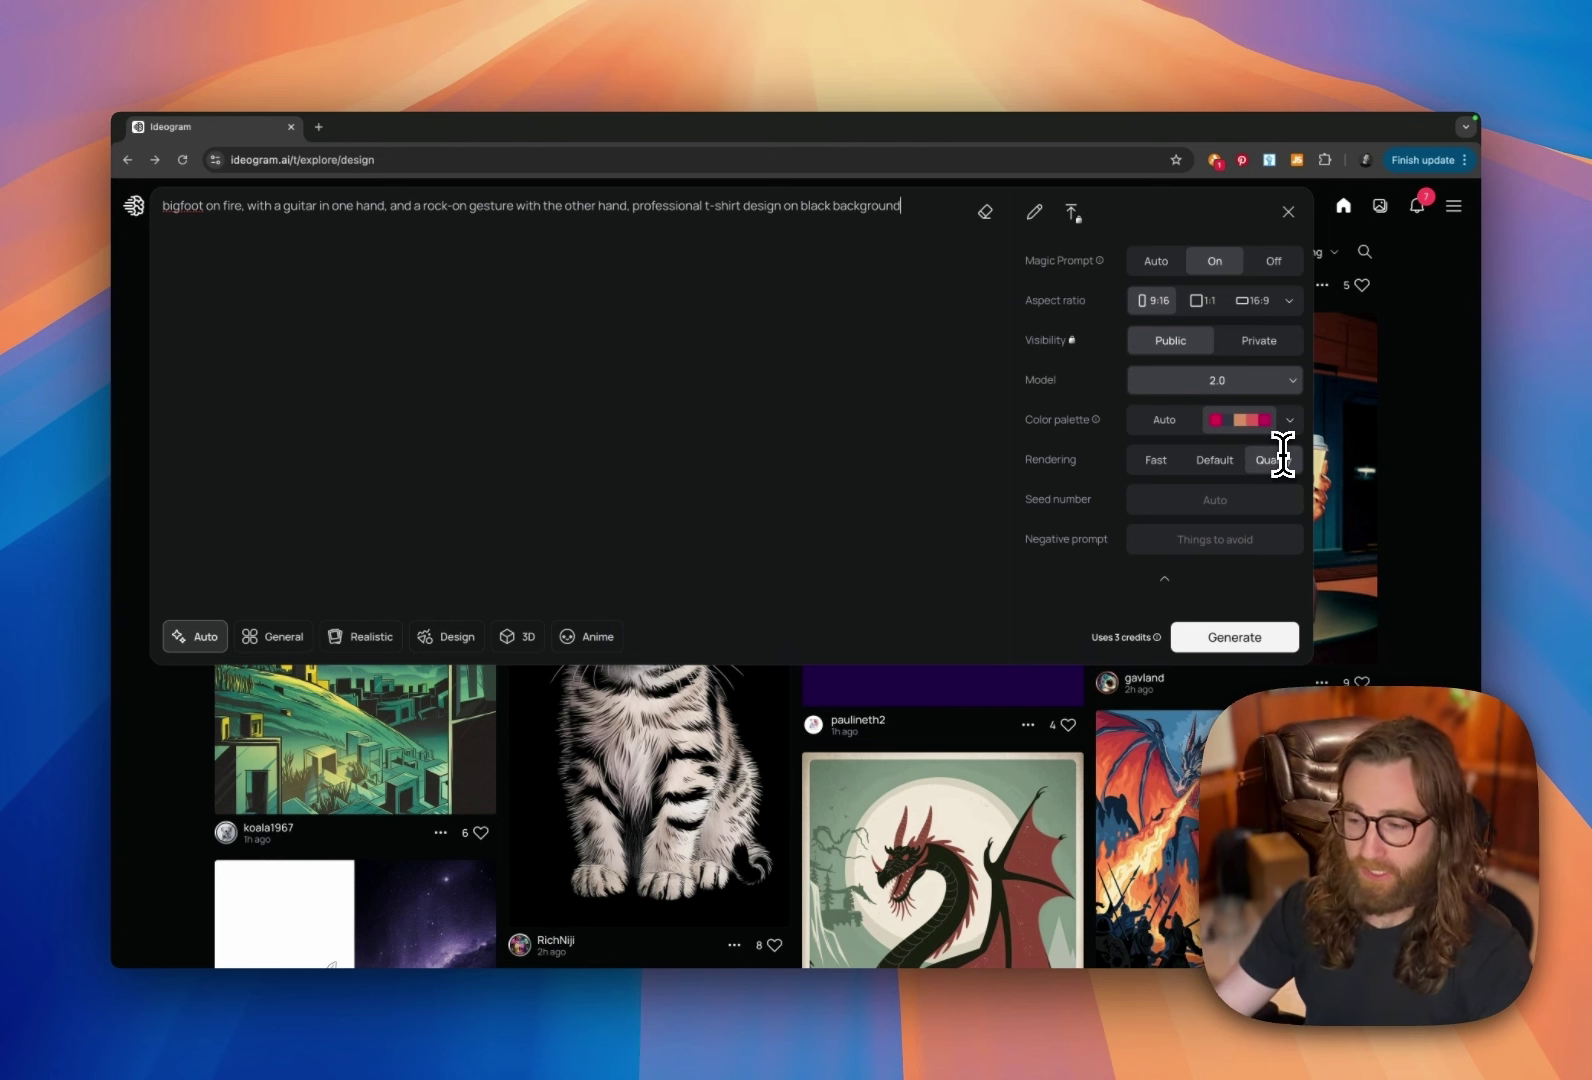
Step: Set the colour palette to Auto and generate the bigfoot T-shirt images with Quality rendering
click(1164, 420)
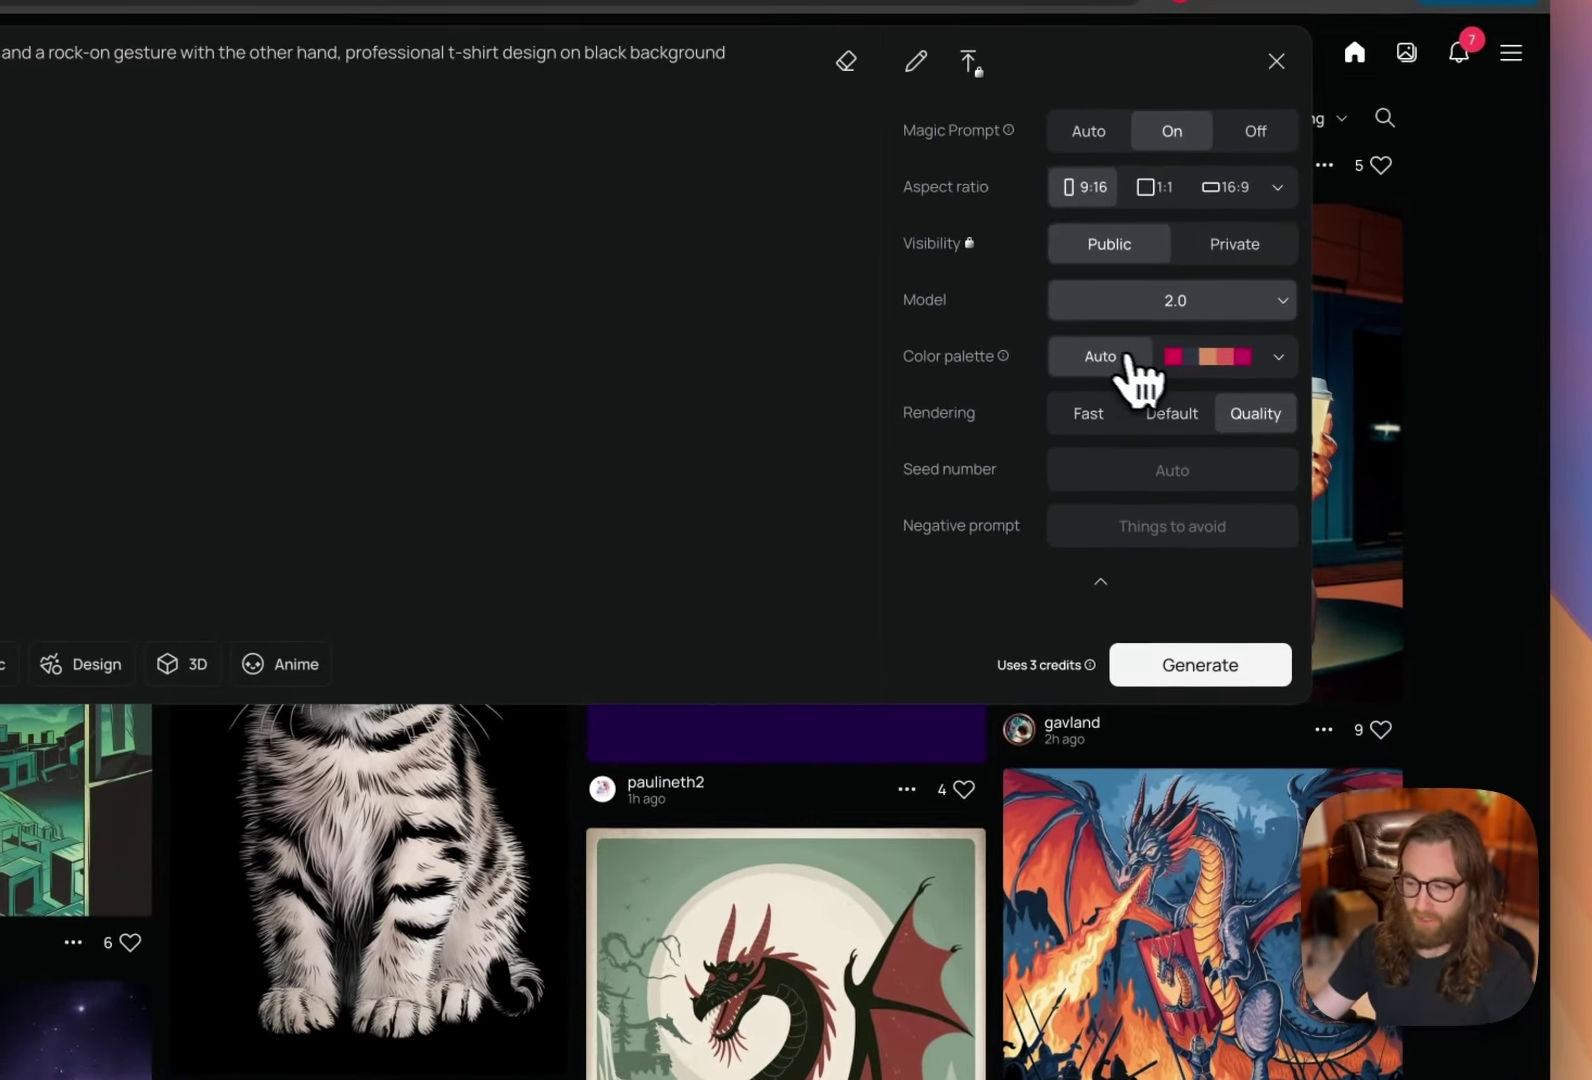
click(1279, 357)
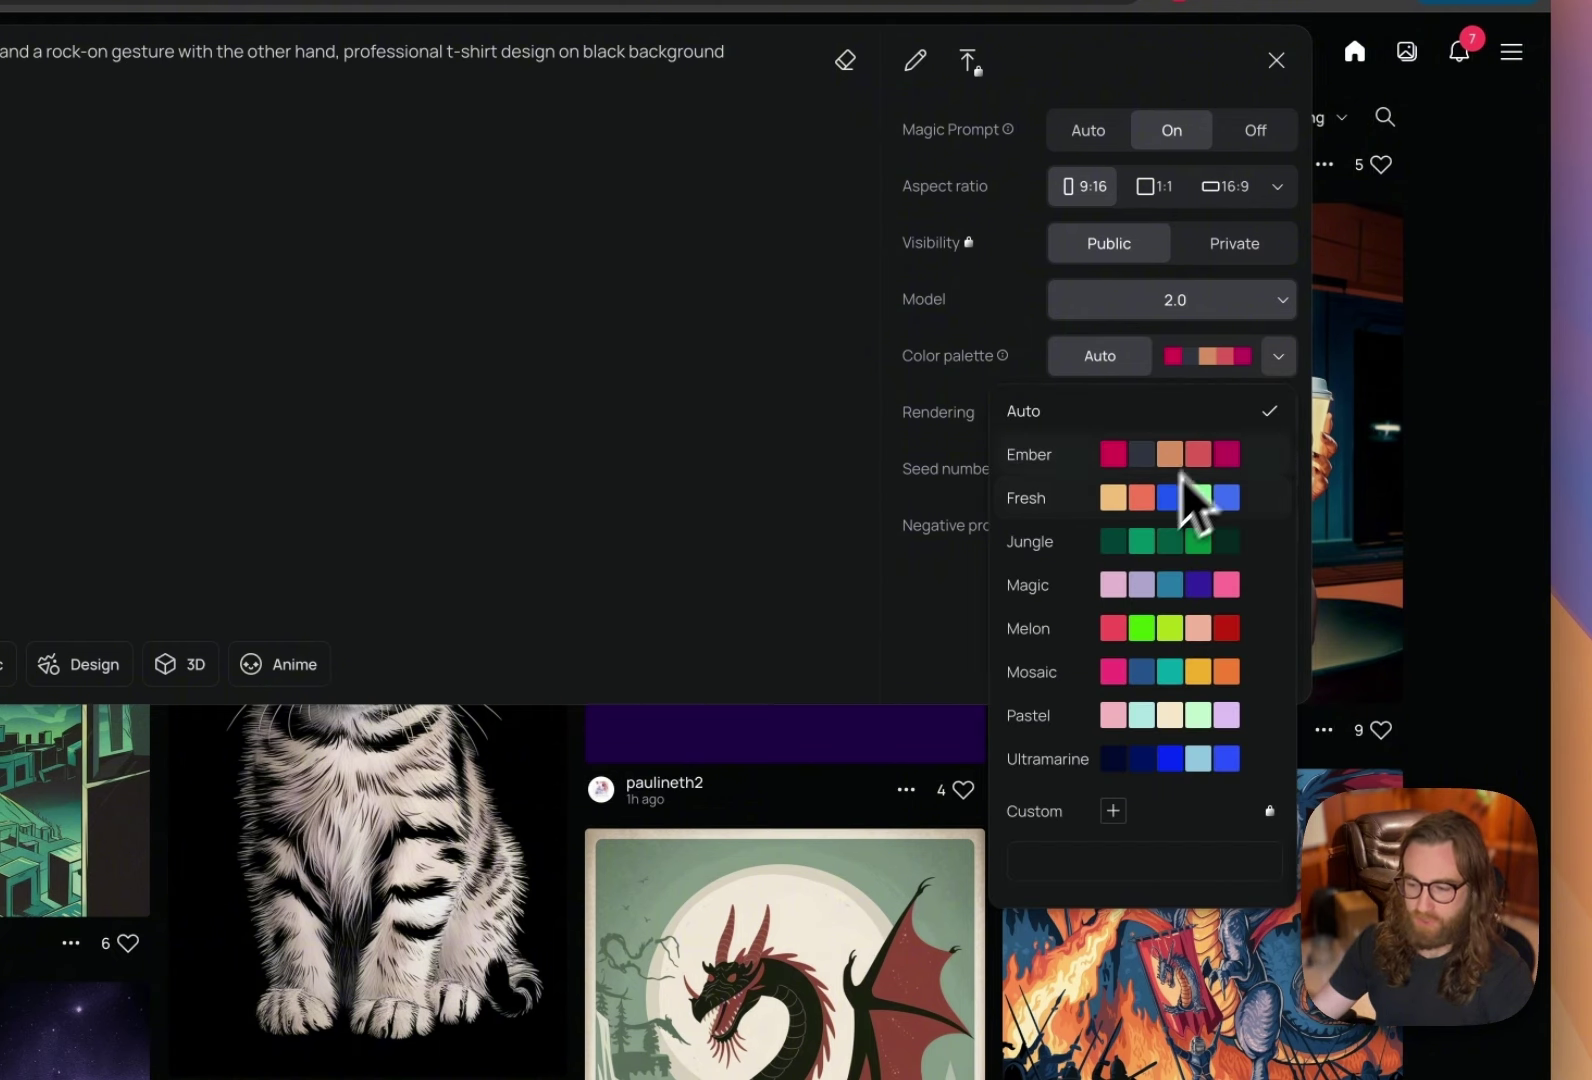
click(1287, 360)
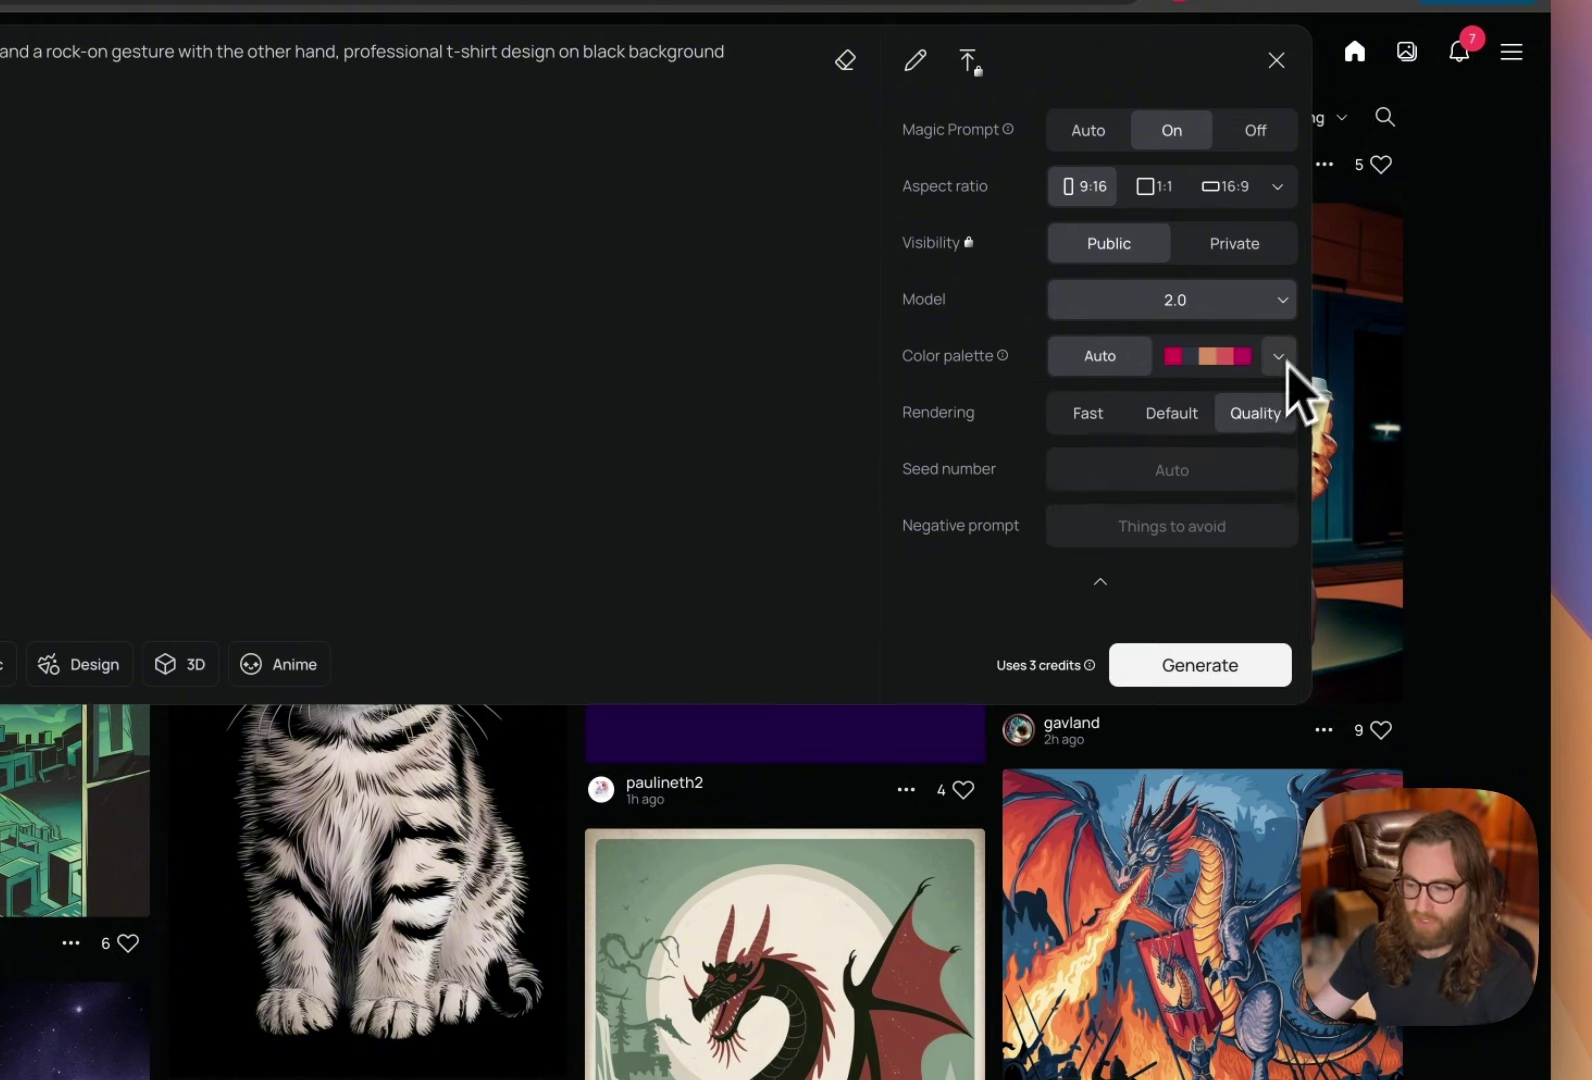
click(1195, 675)
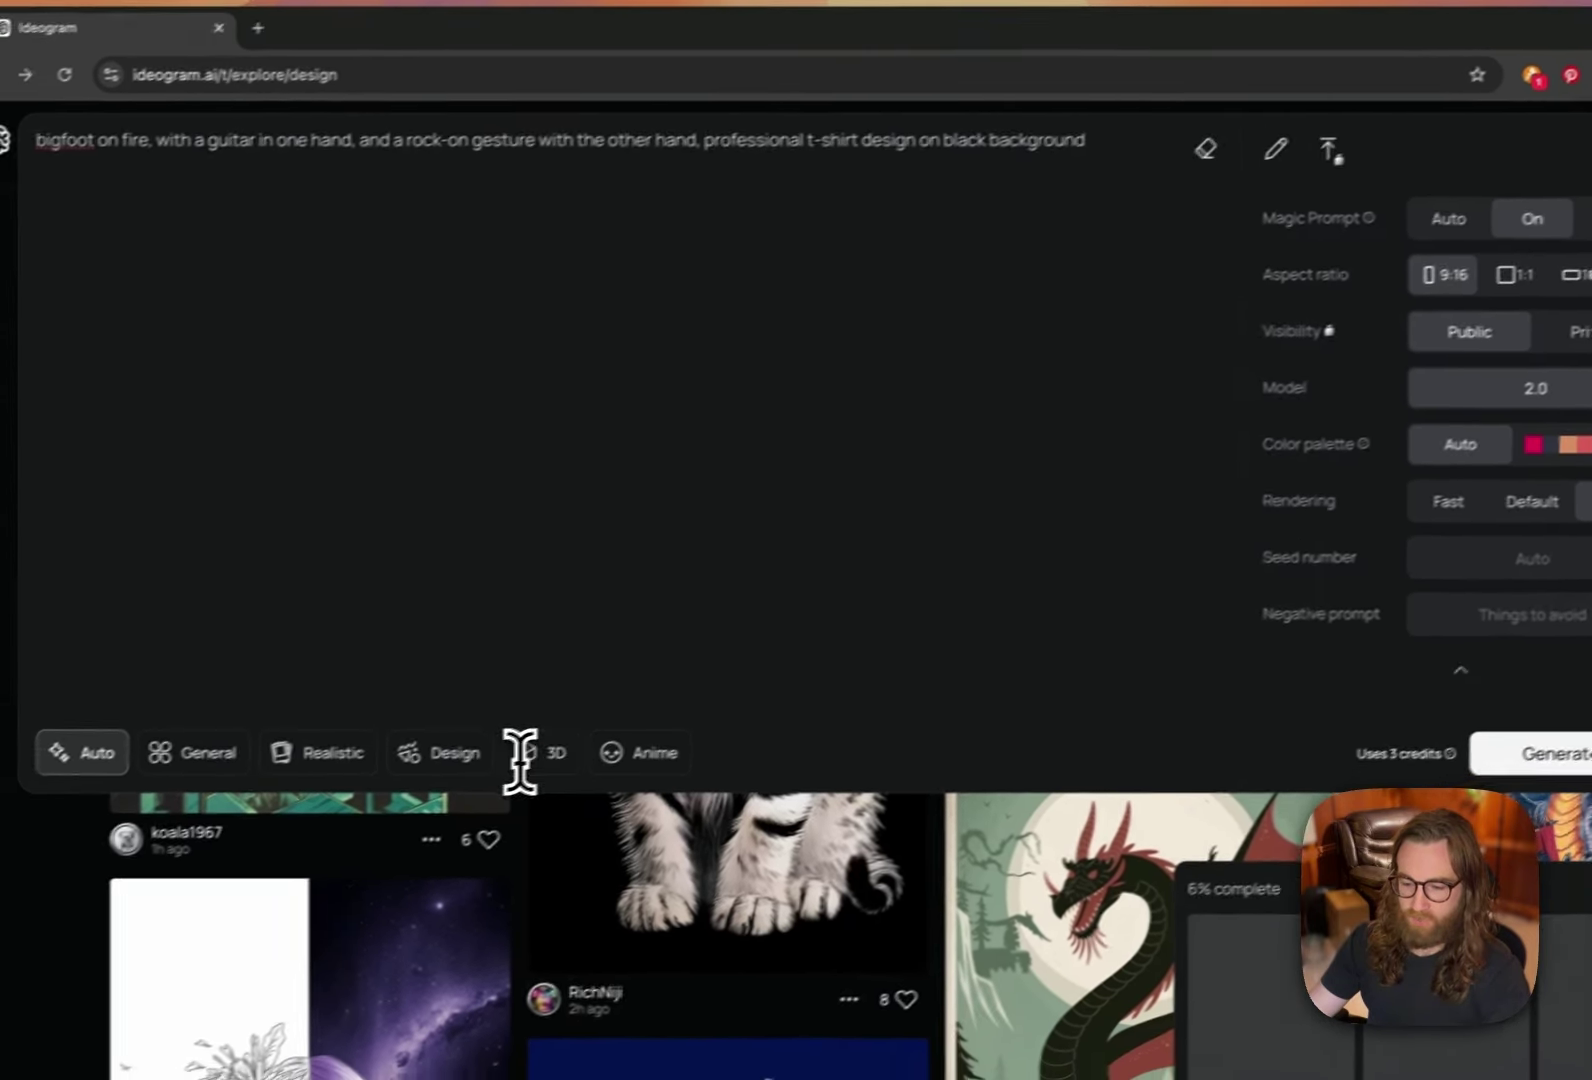
click(498, 745)
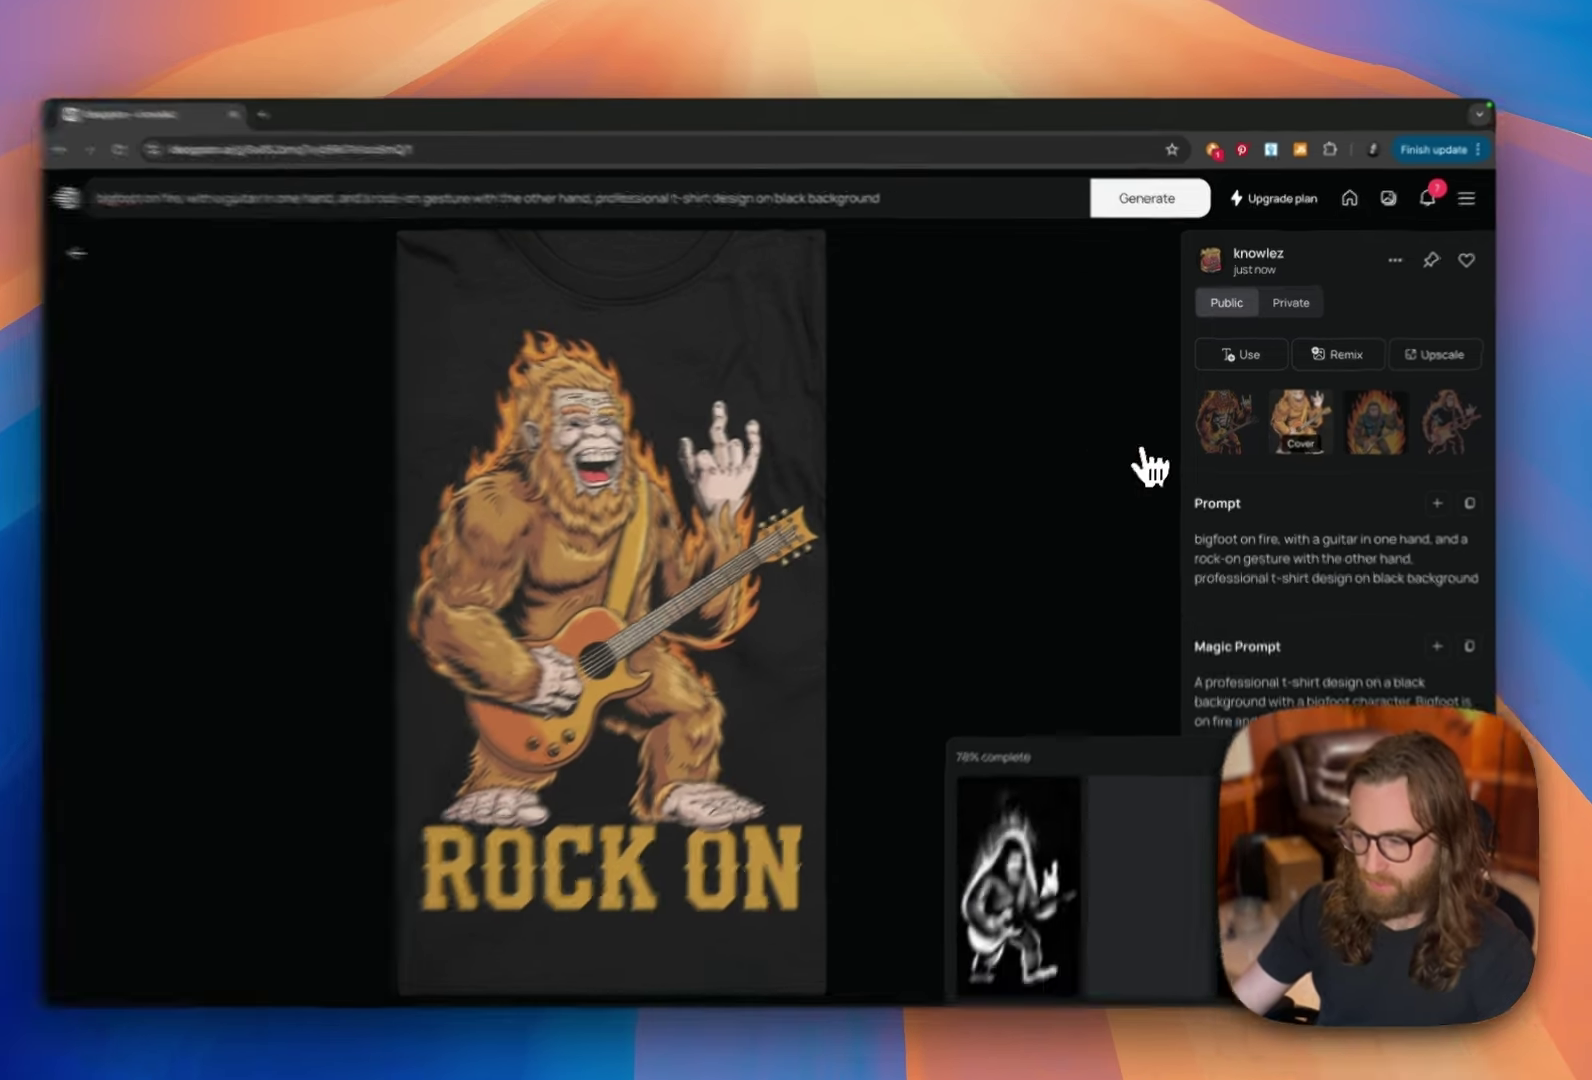
Step: View the first, third and fourth bigfoot variations of the first generated batch at full size
click(1238, 418)
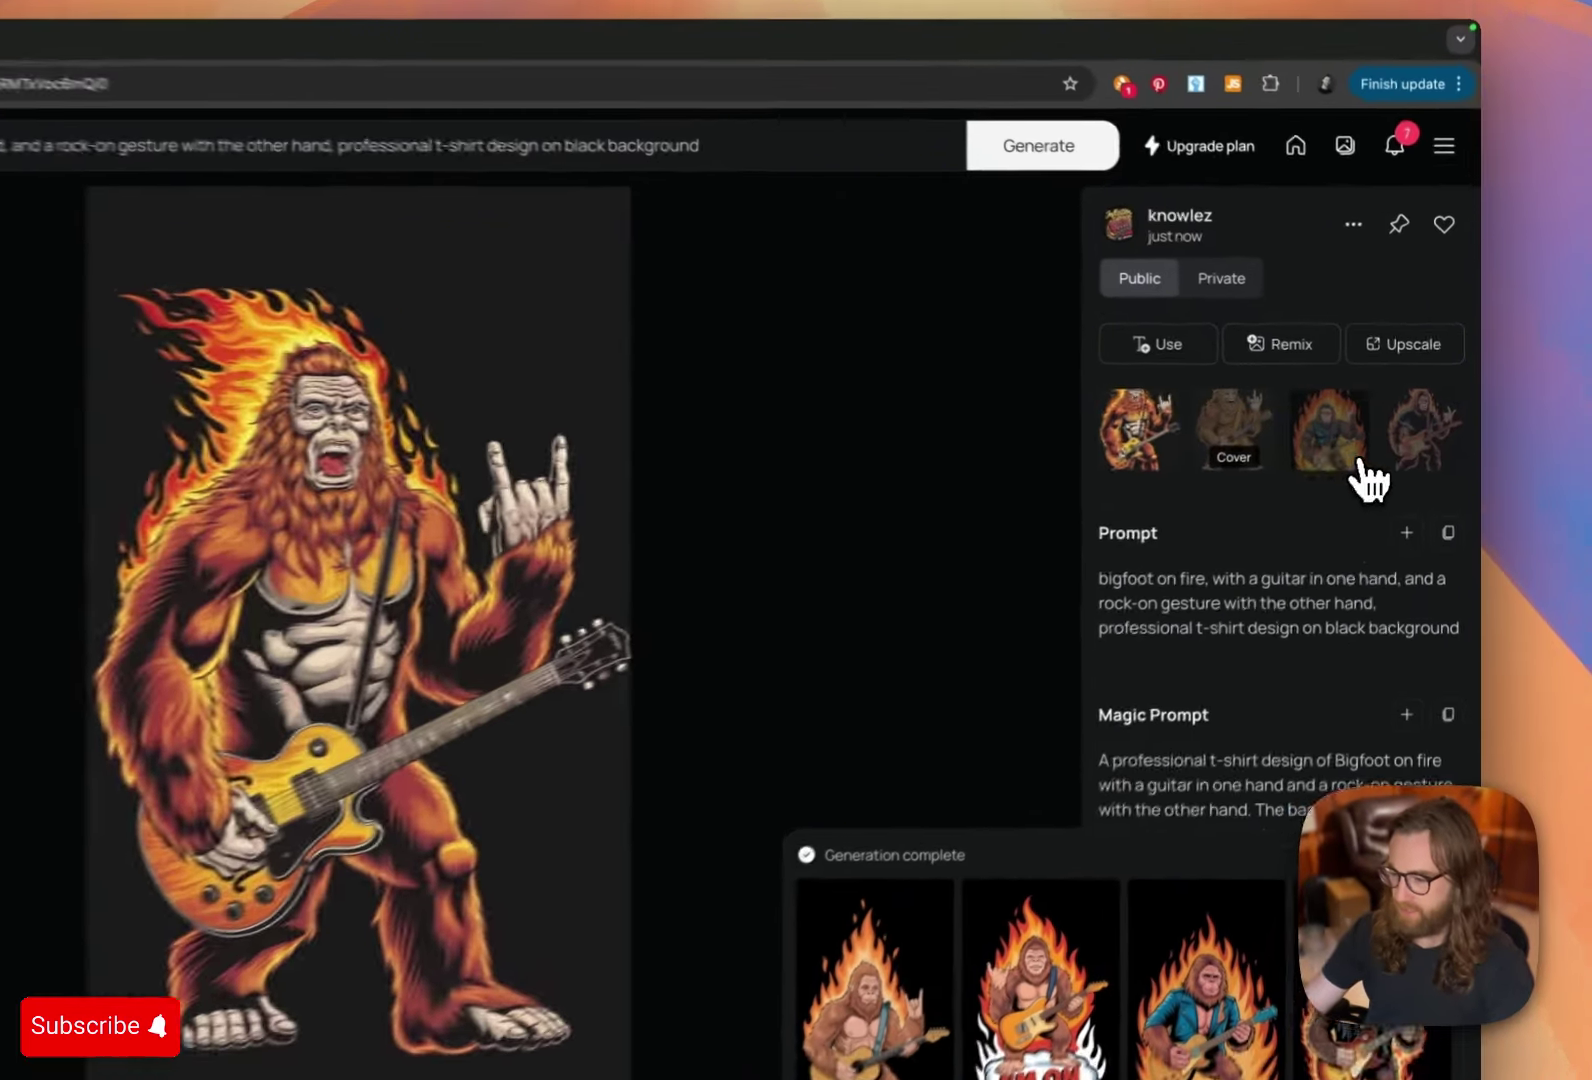
click(1386, 432)
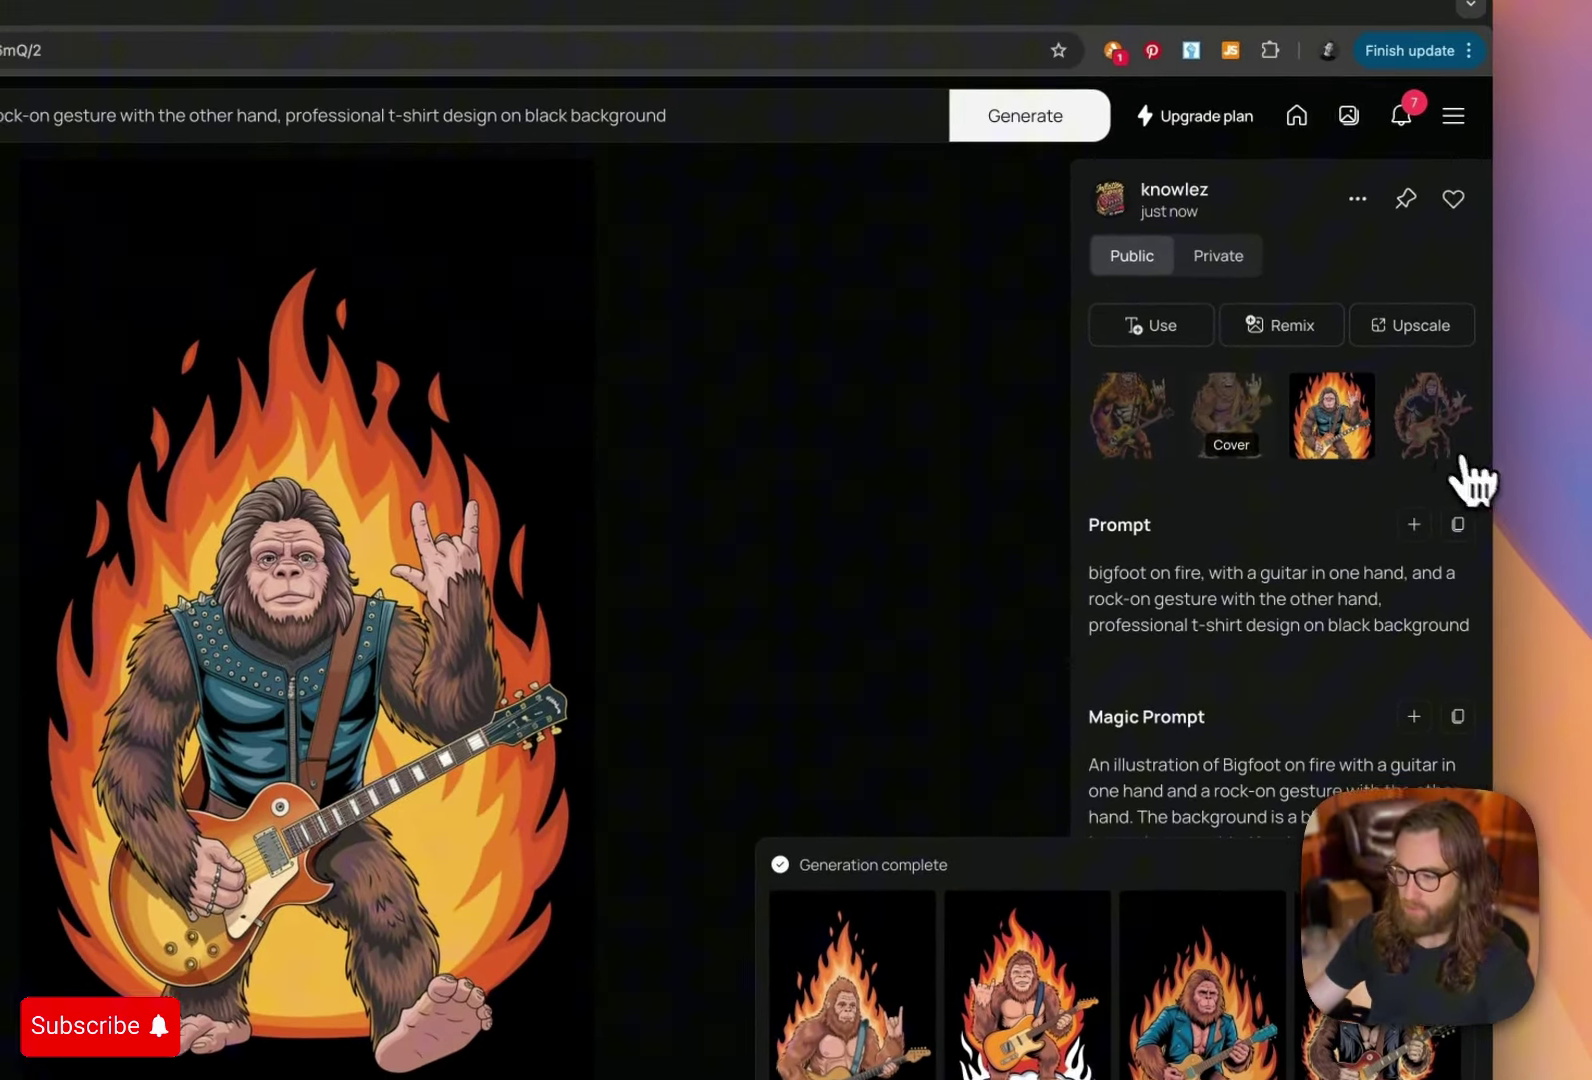
click(1433, 456)
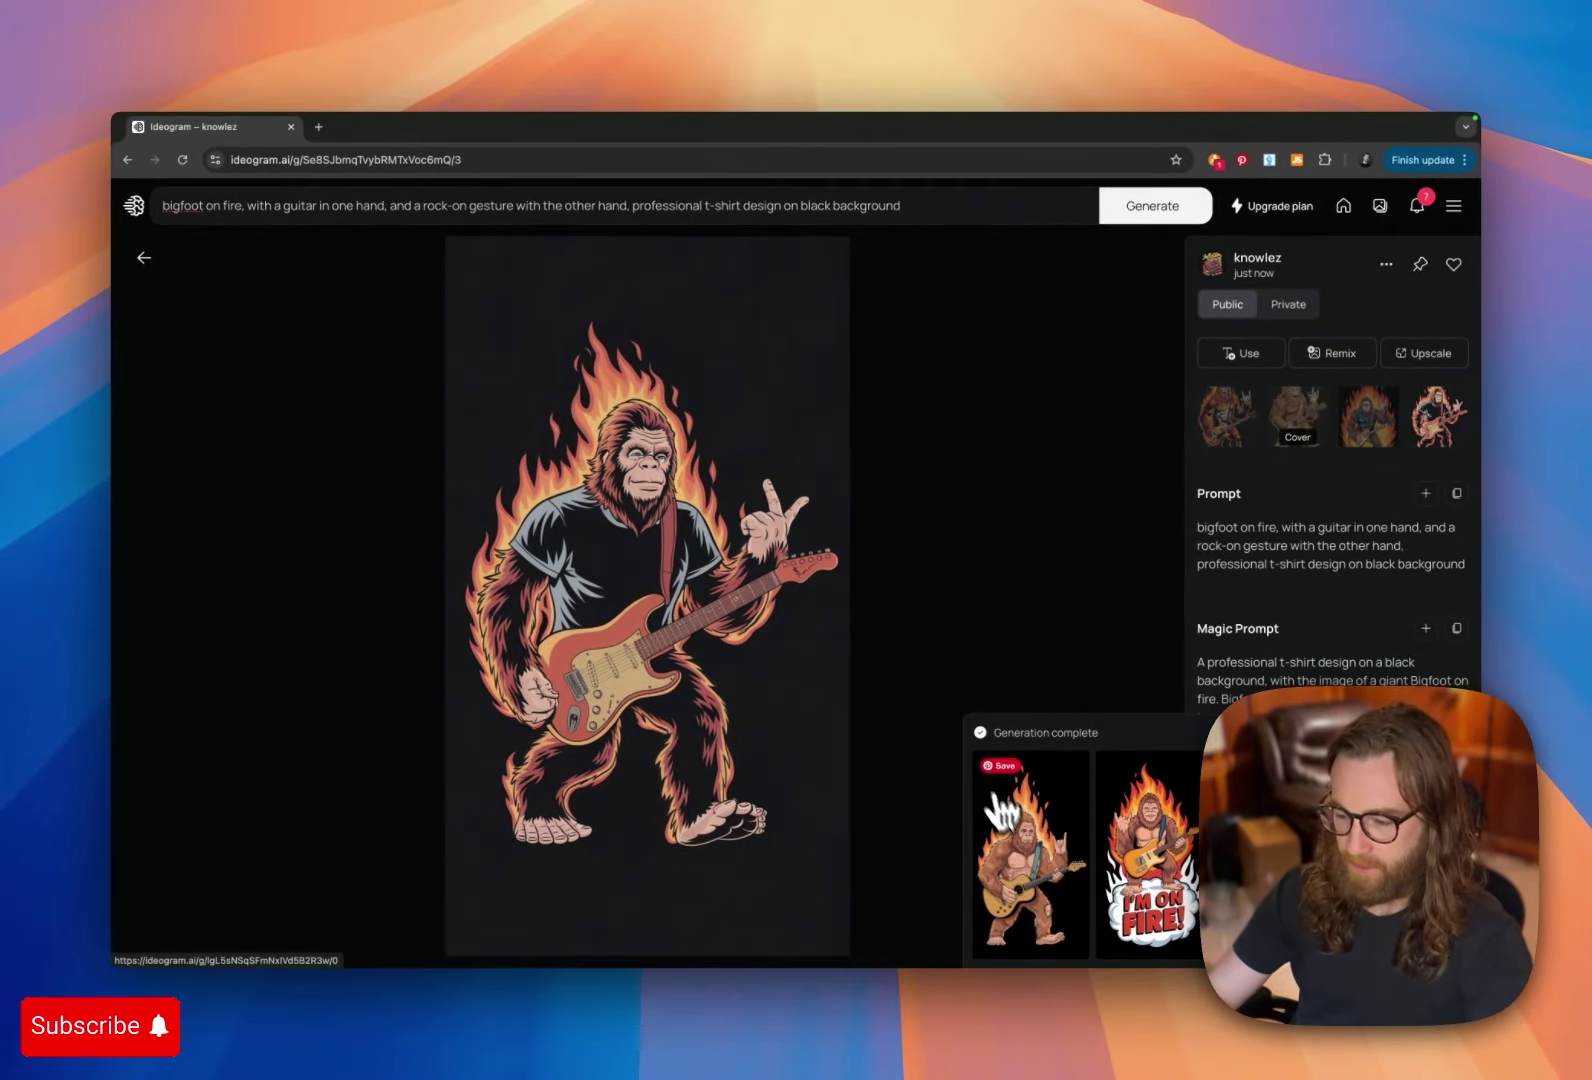
Step: Compare the four variations of the second bigfoot batch, returning to the "I'm on fire!" design
click(1018, 864)
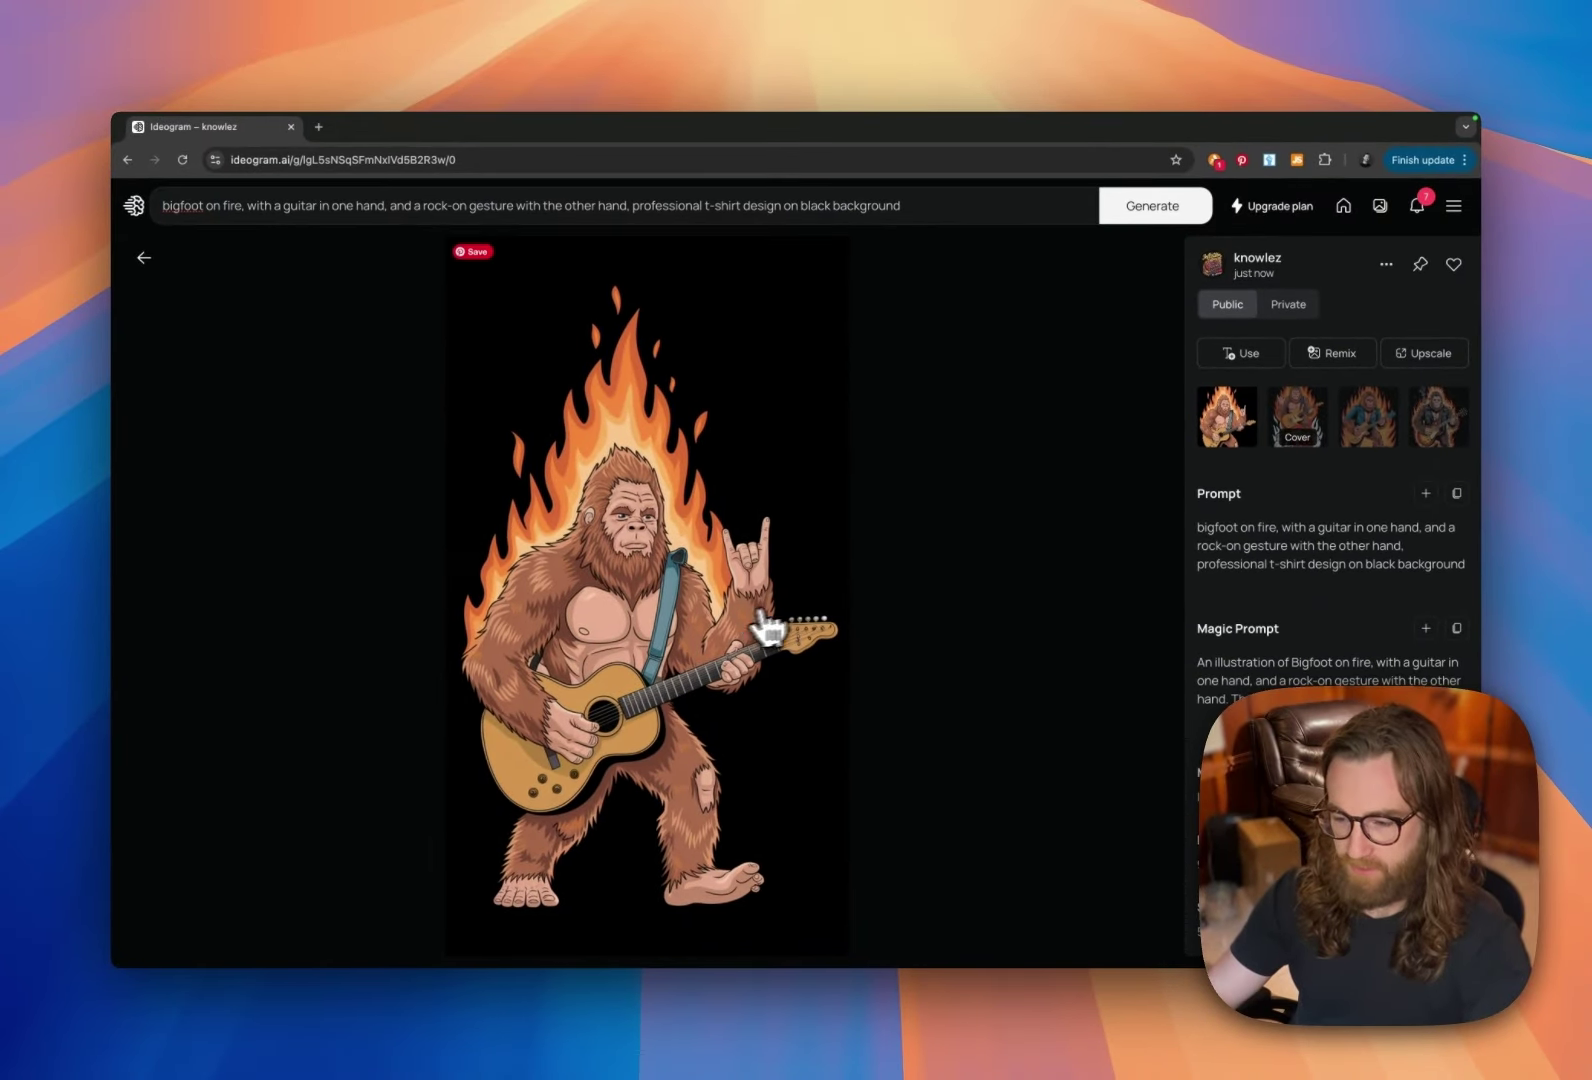
key(Right)
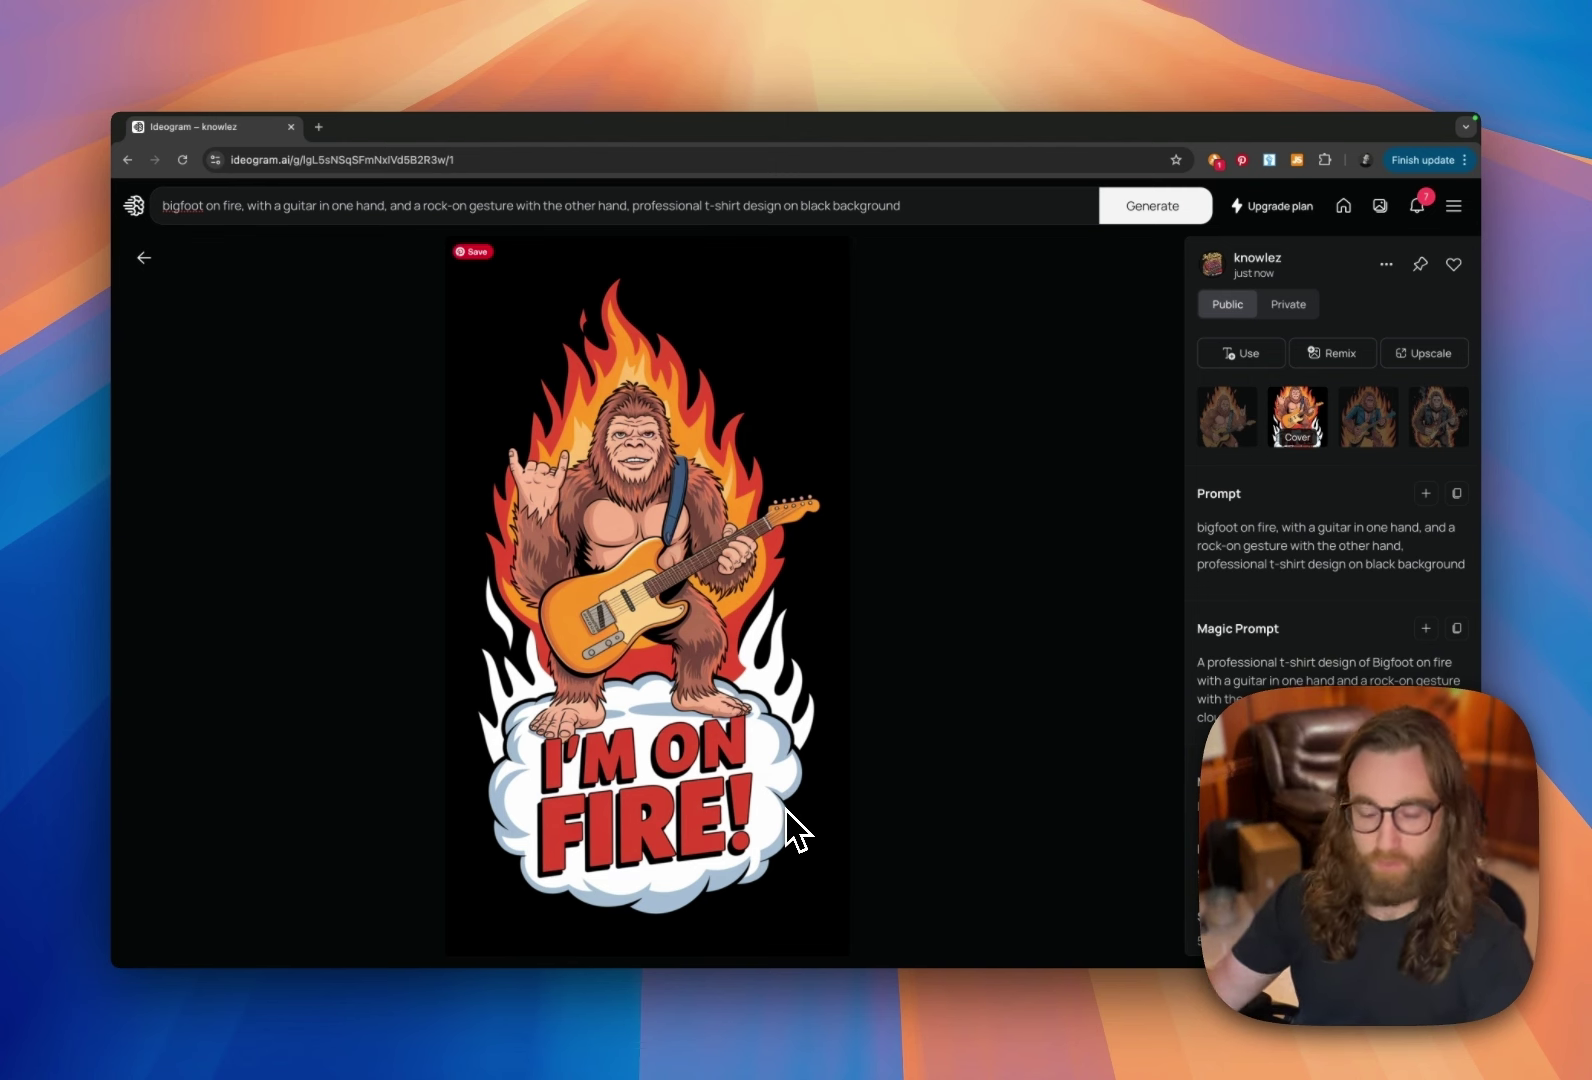
key(Right)
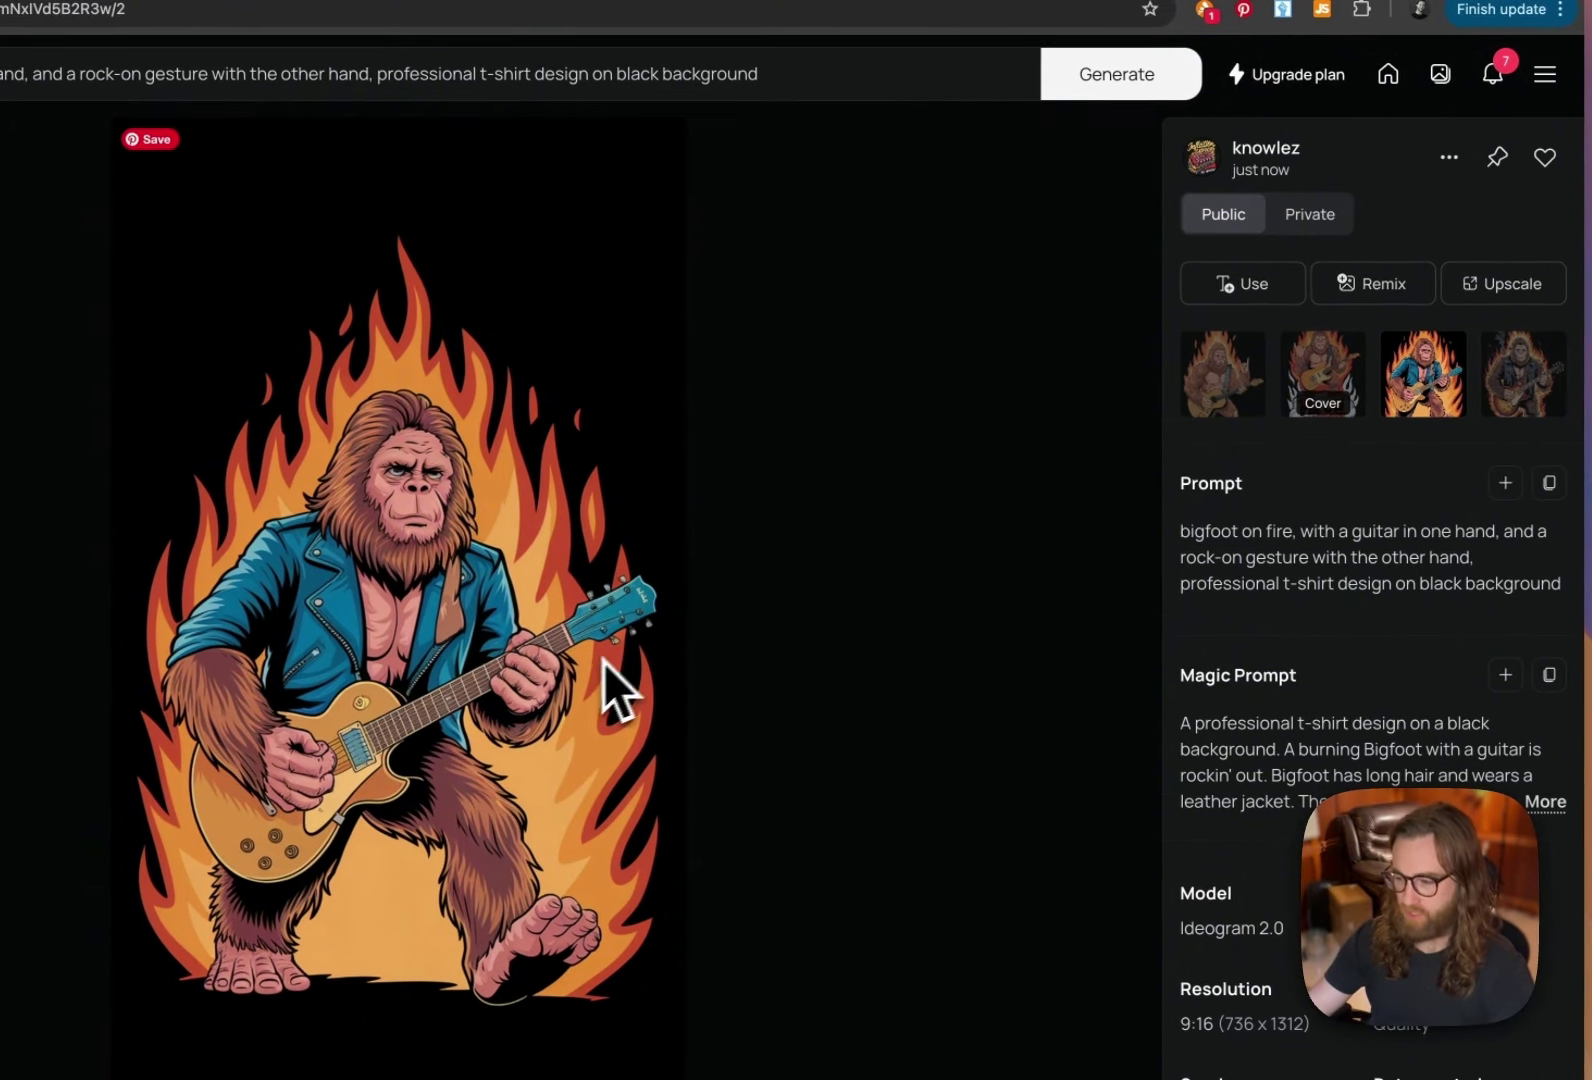
key(Right)
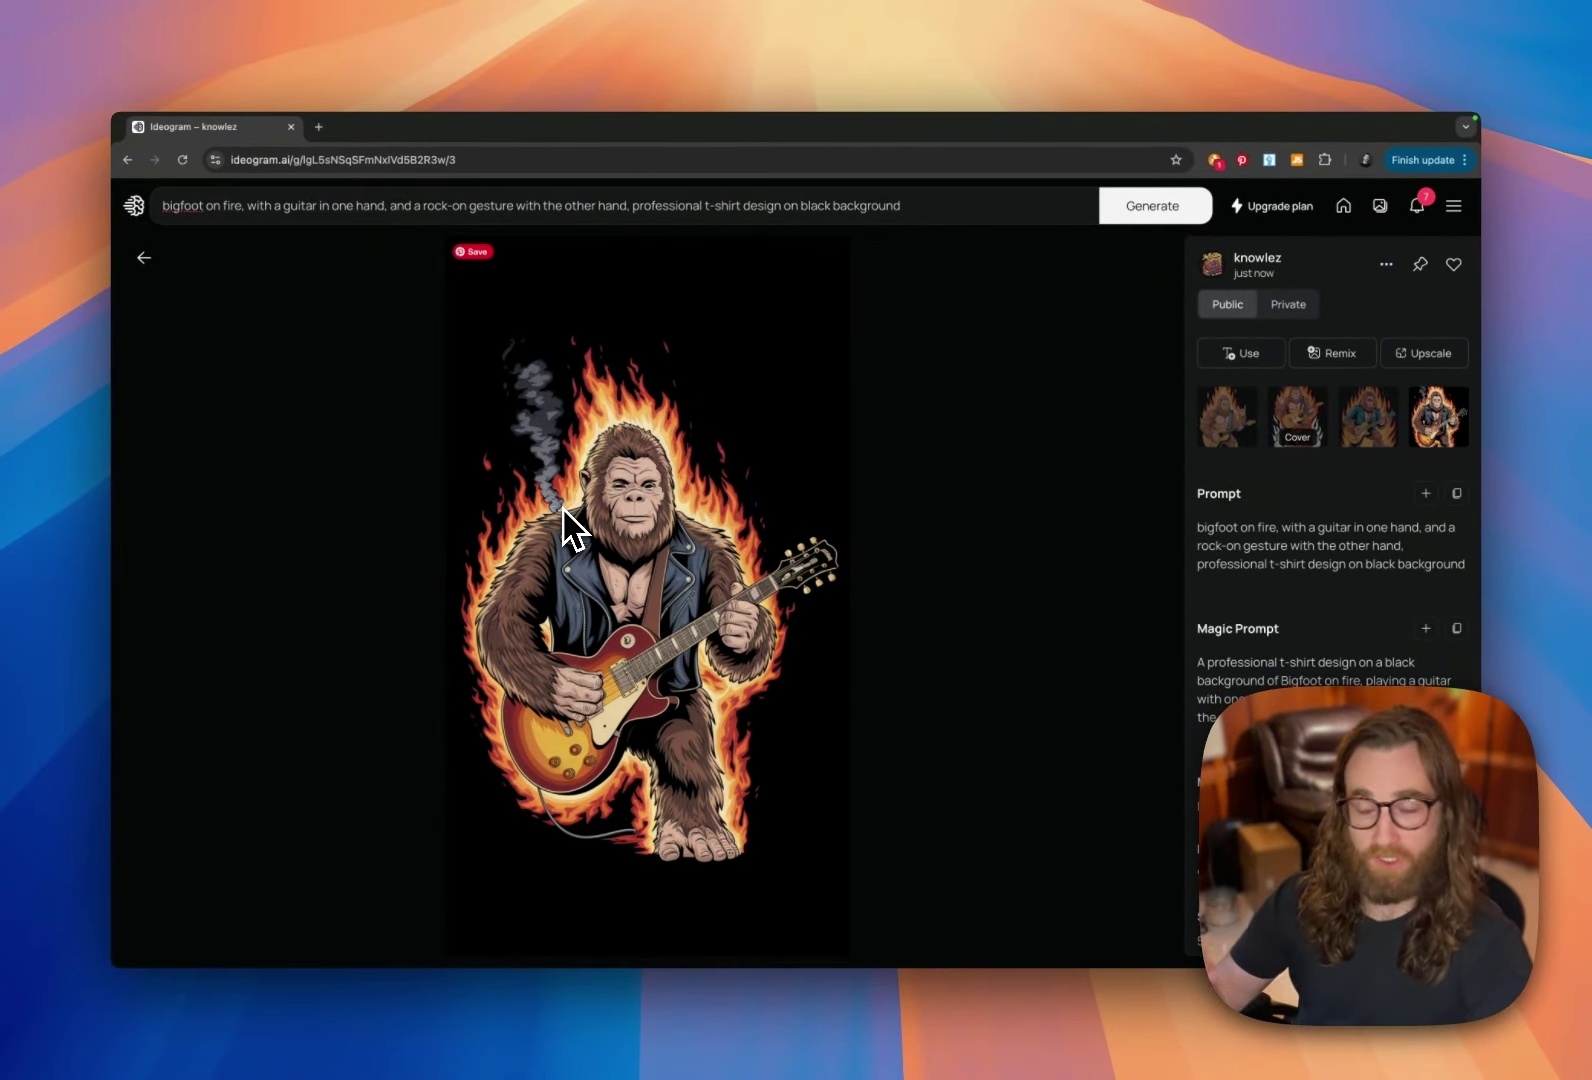
key(Left)
key(Left)
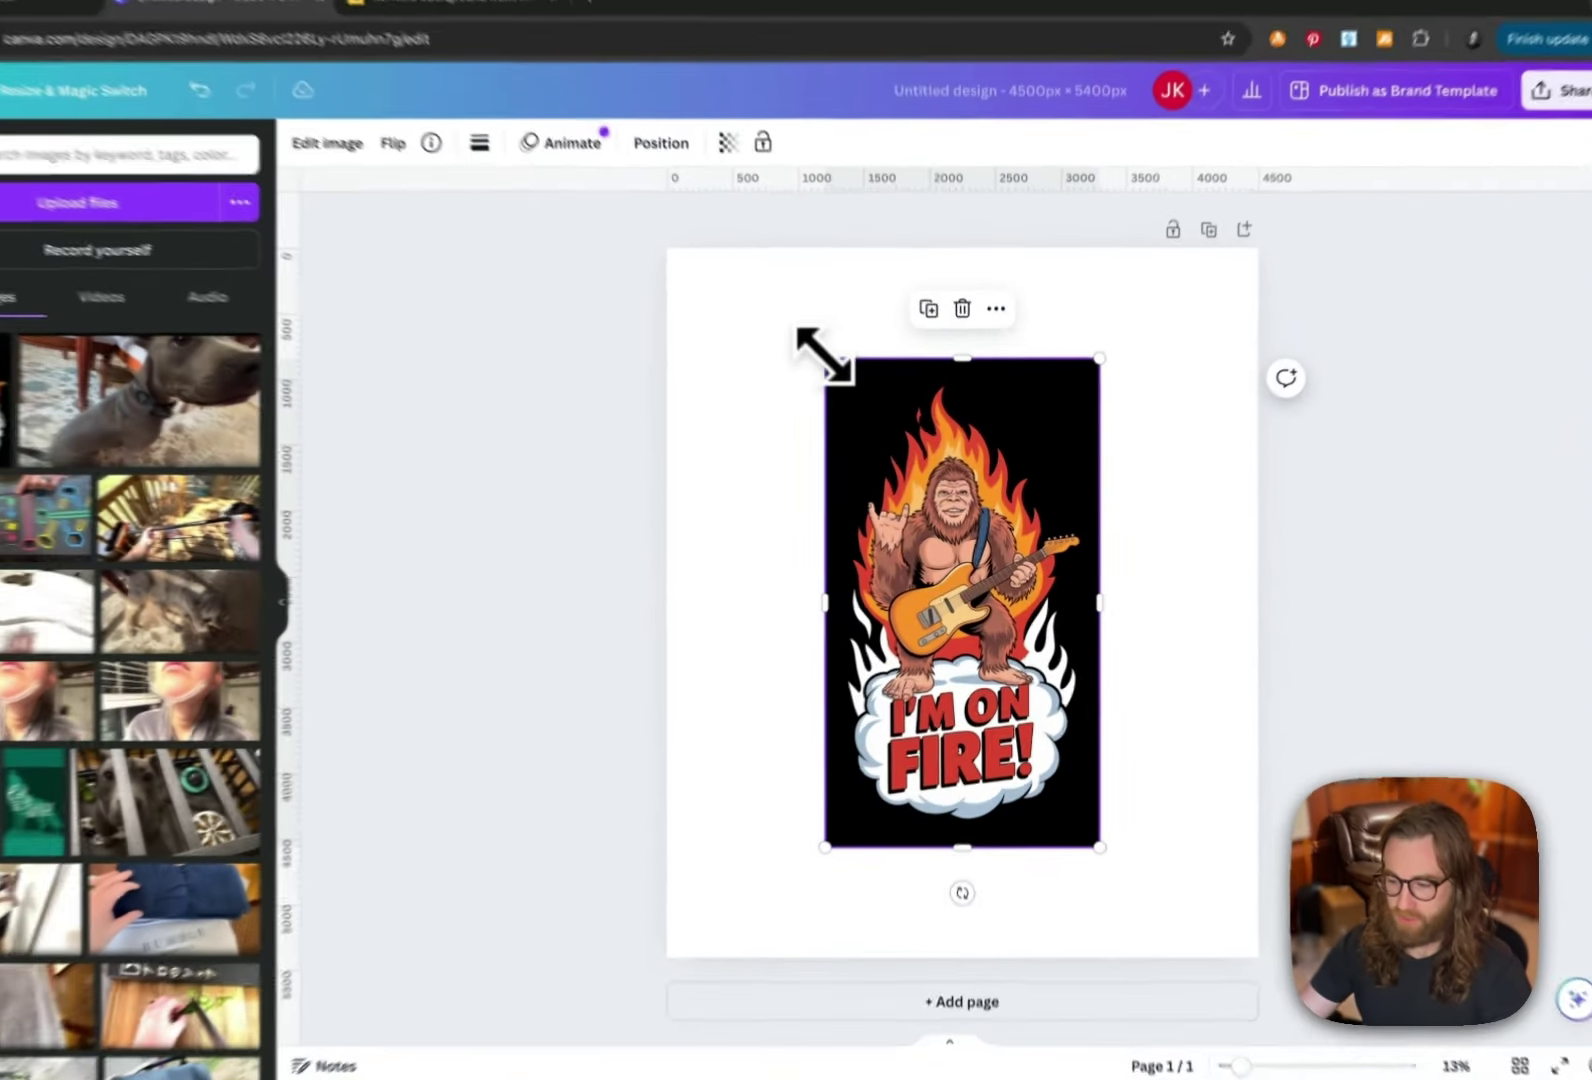
Step: In Canva, enlarge the "I'm on fire!" bigfoot image to fill the height of the 4500 × 5400 px page
drag(865, 406, 753, 350)
drag(652, 262, 639, 249)
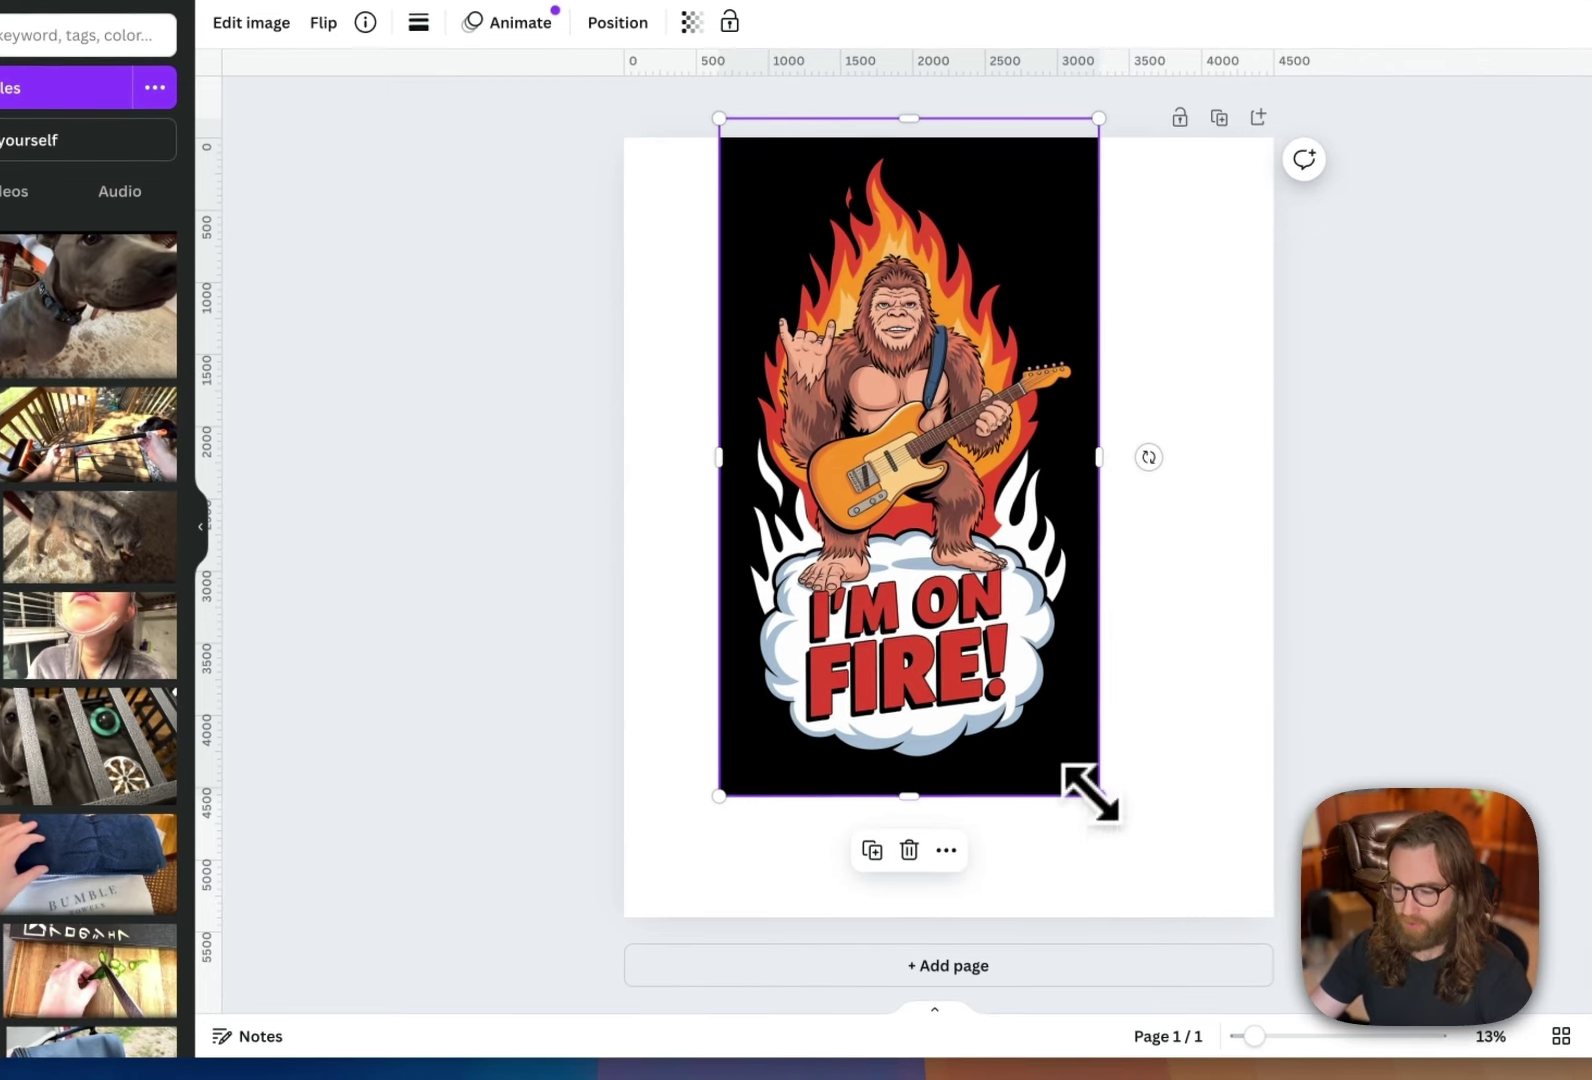
drag(1093, 798, 1183, 896)
drag(1037, 696, 1060, 722)
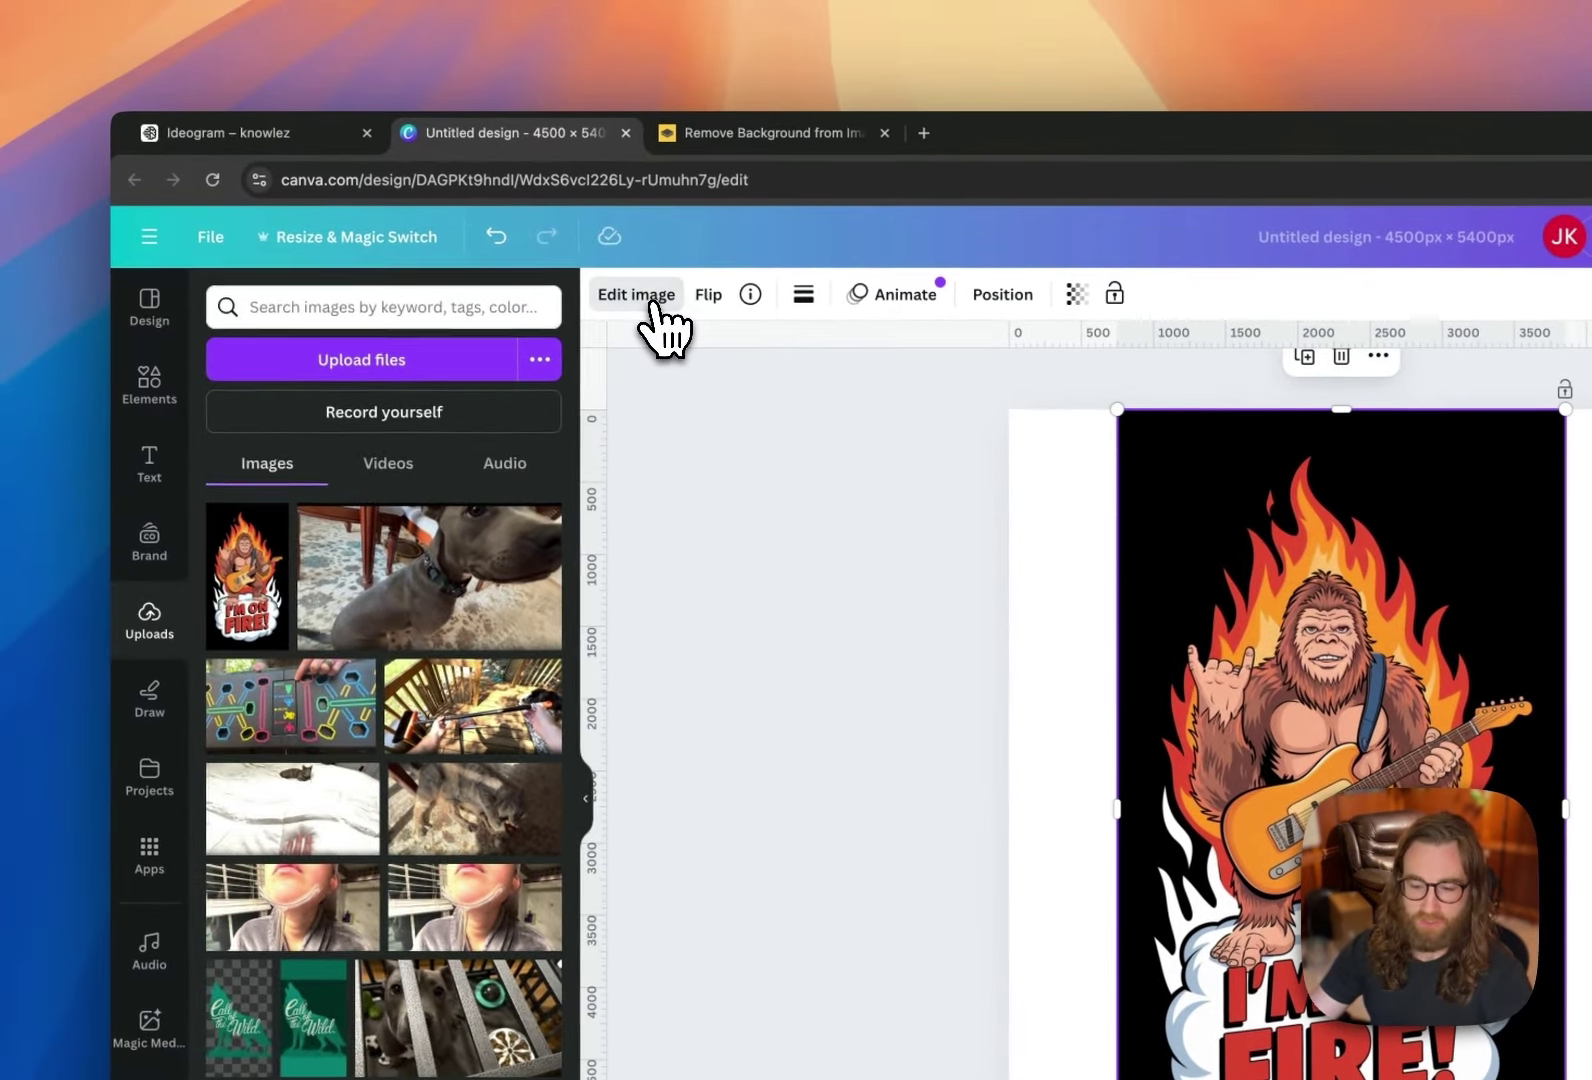
Step: Remove the black background from the bigfoot image and inspect the cut-out around the white flames and cloud
click(650, 300)
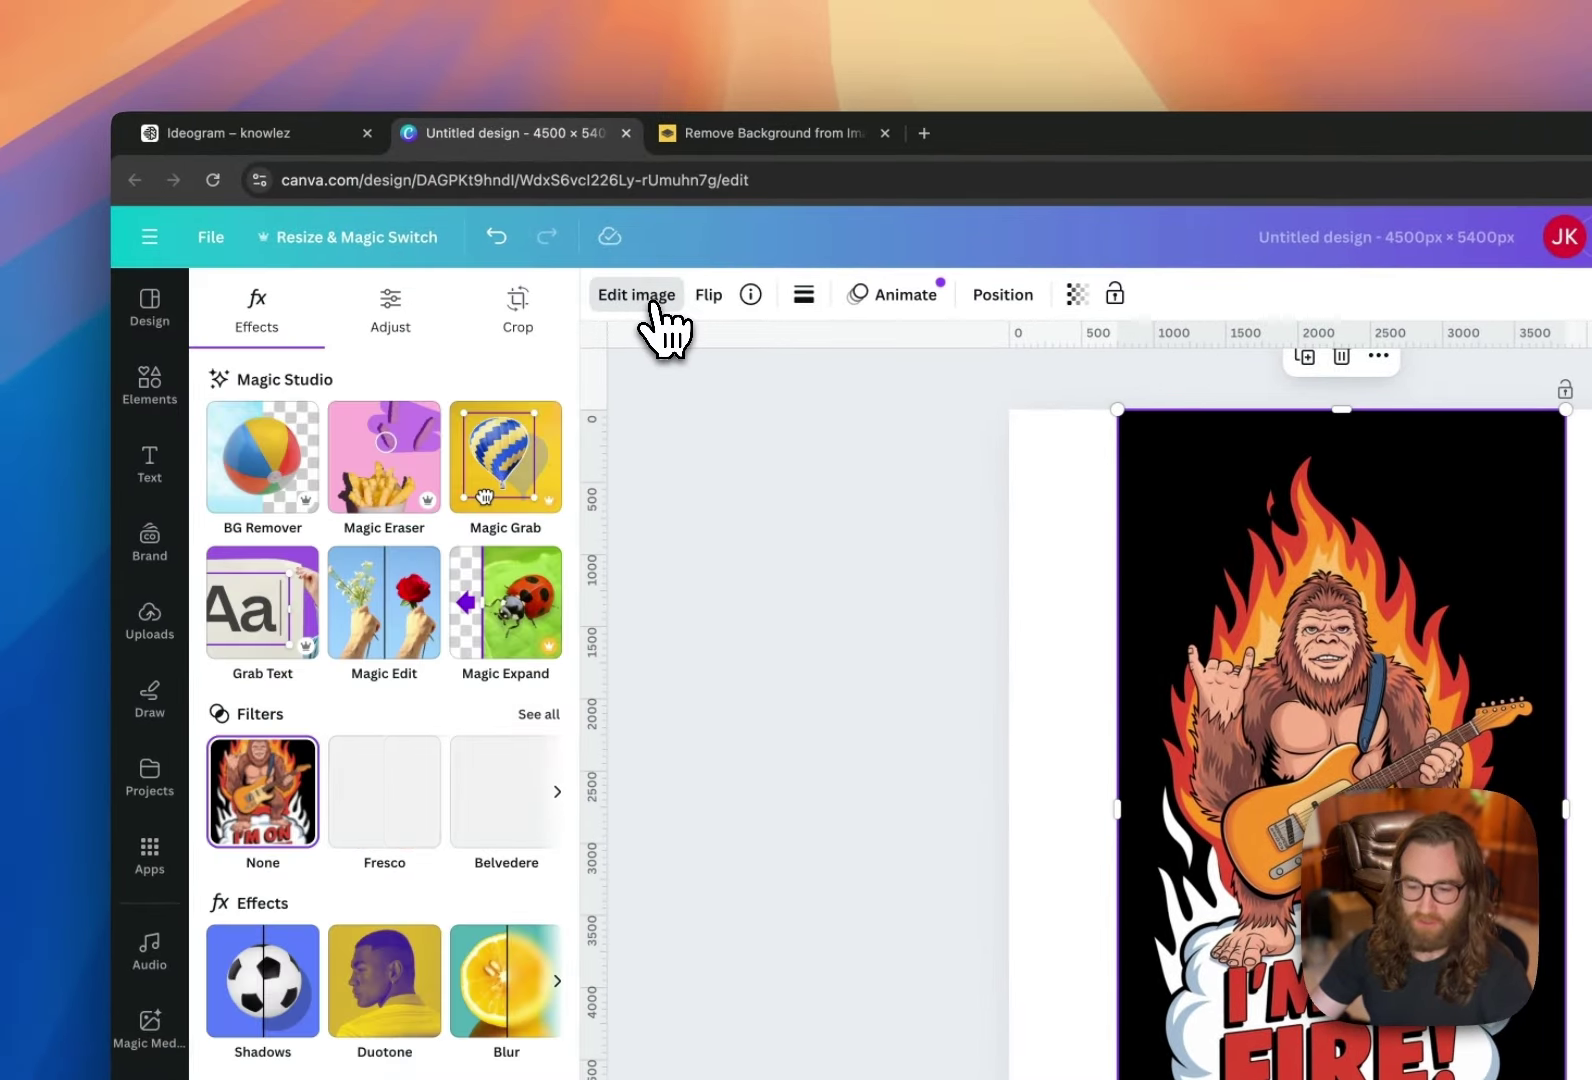
click(258, 490)
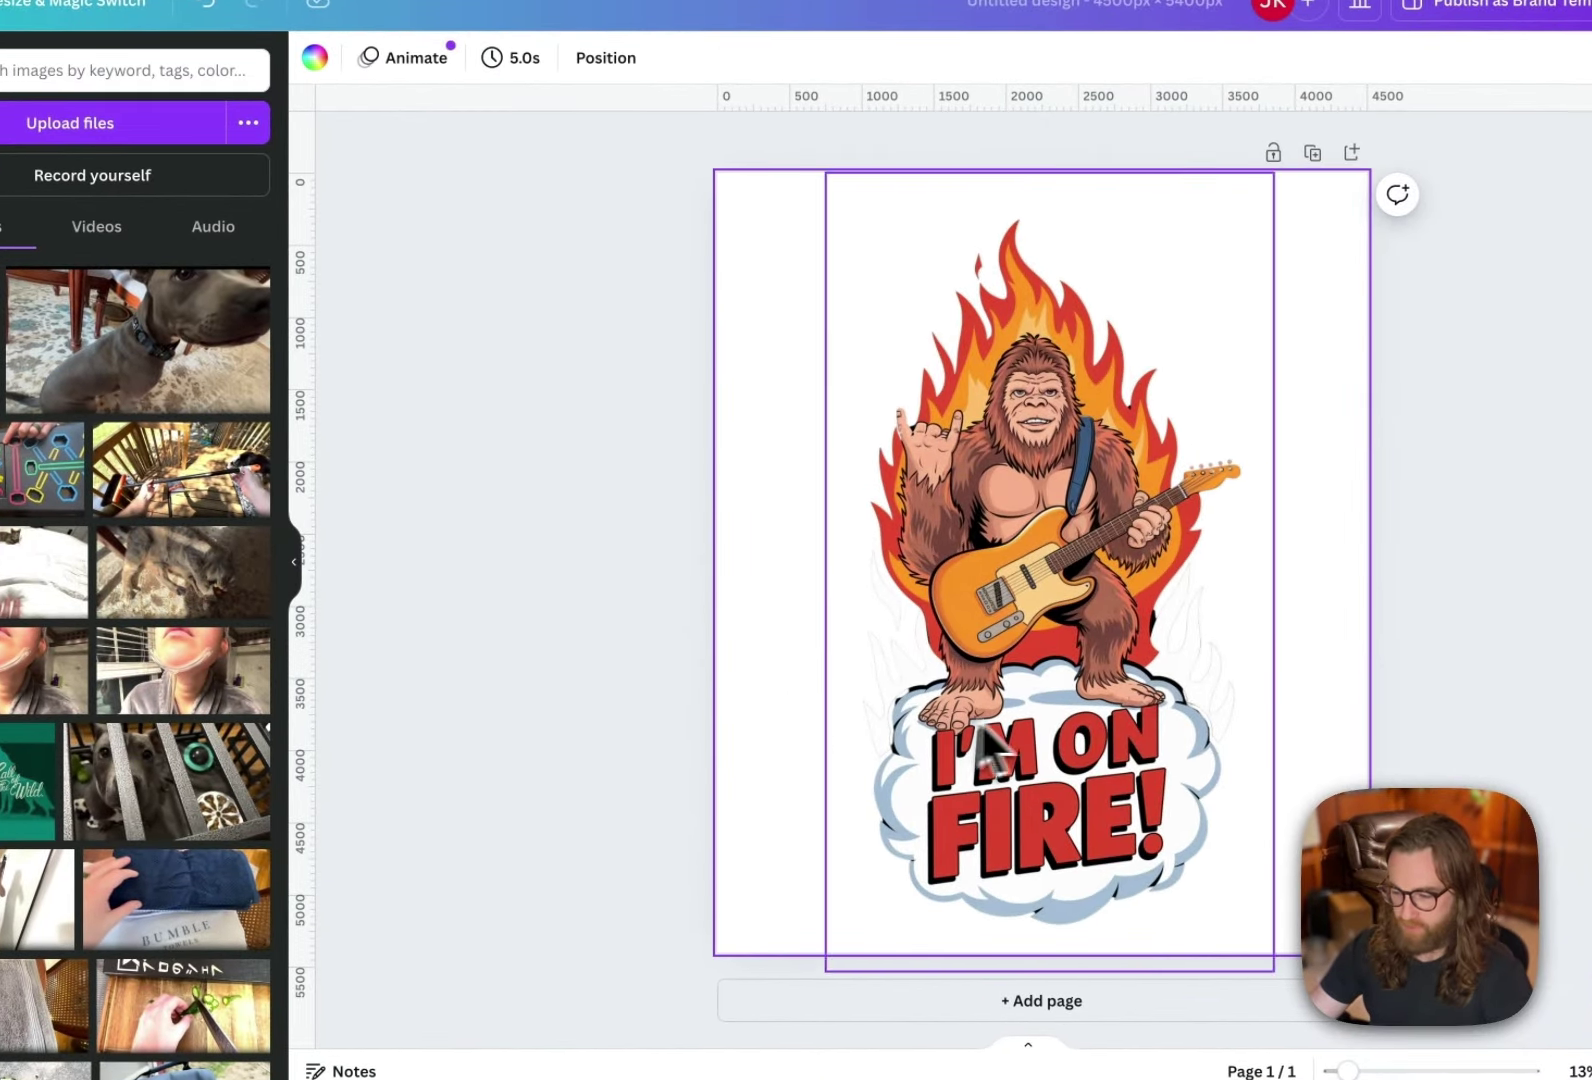
scroll(1030, 730, up, 5)
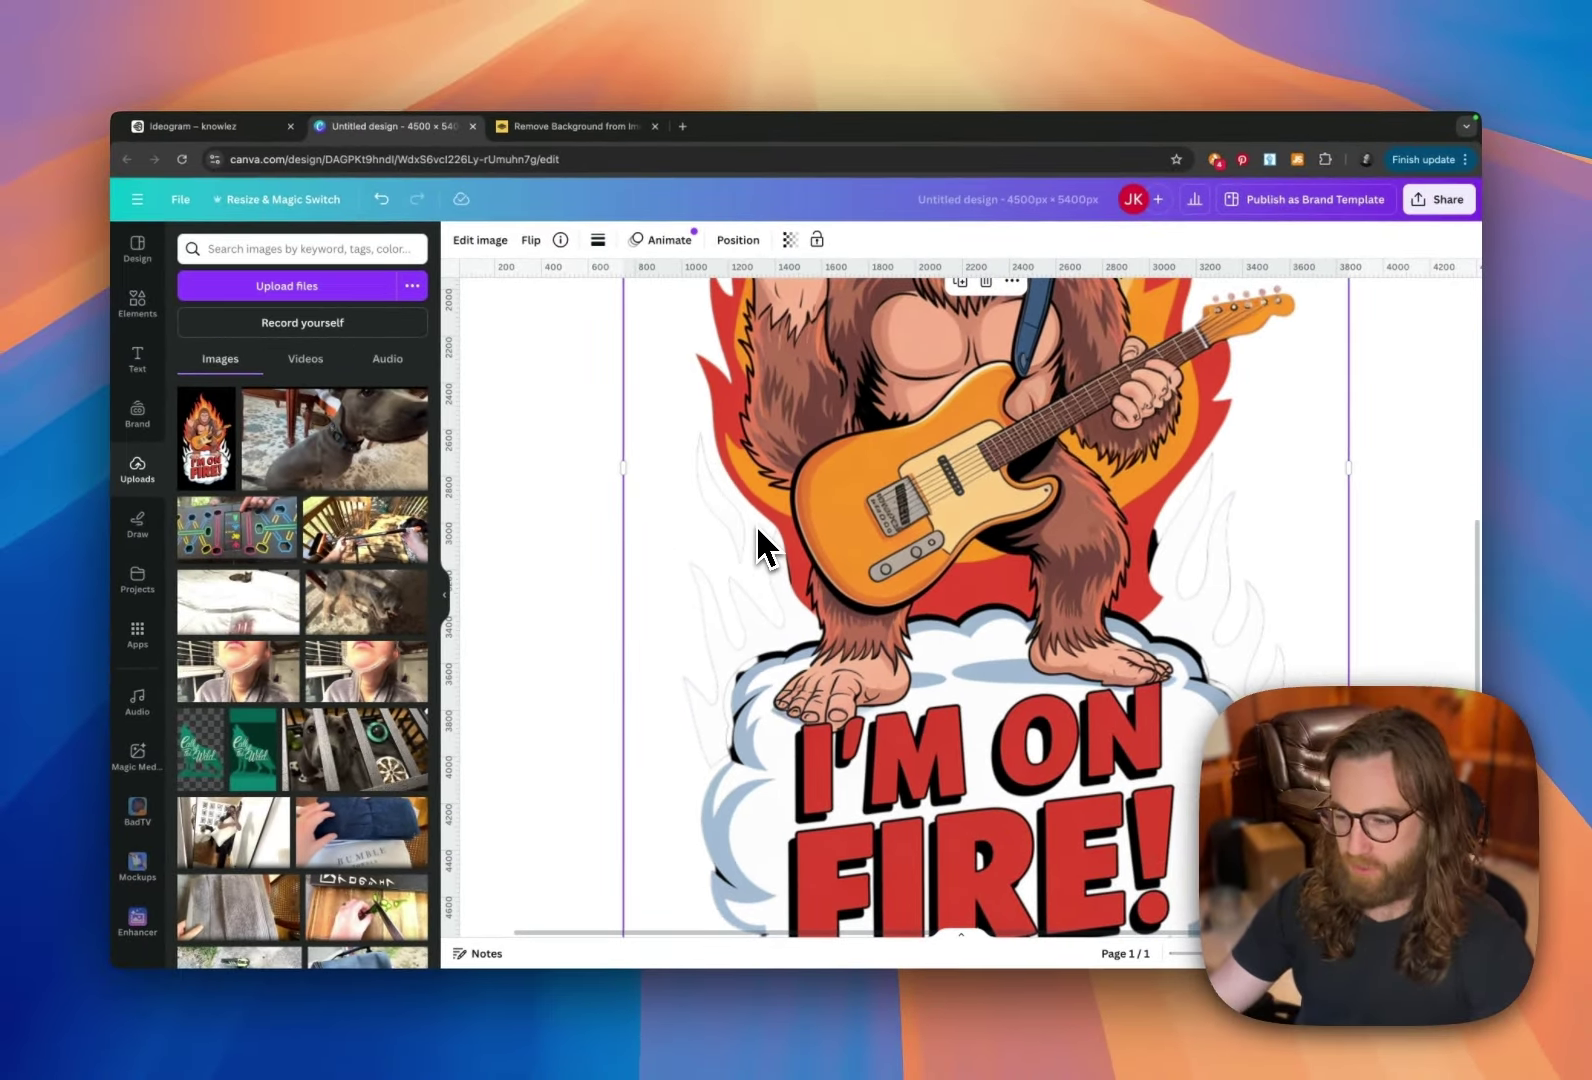
scroll(760, 548, down, 3)
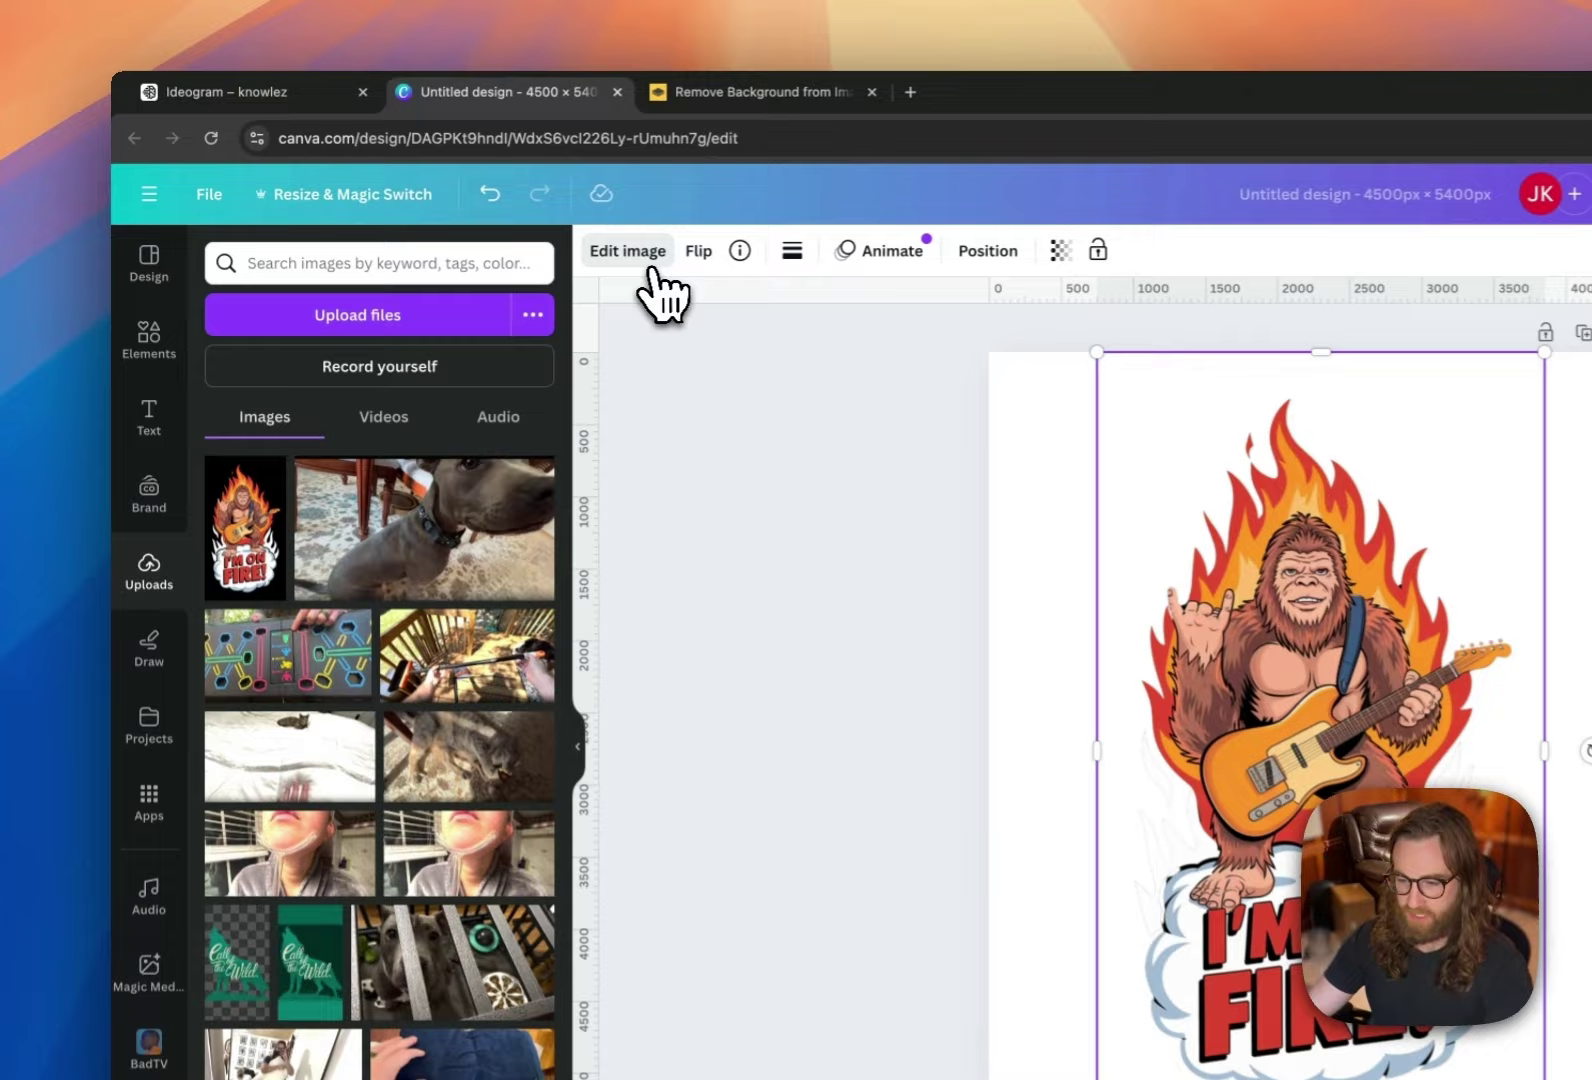
Step: Choose the background remover's Restore brush and examine the edges of the bigfoot cut-out on the transparency grid
click(648, 258)
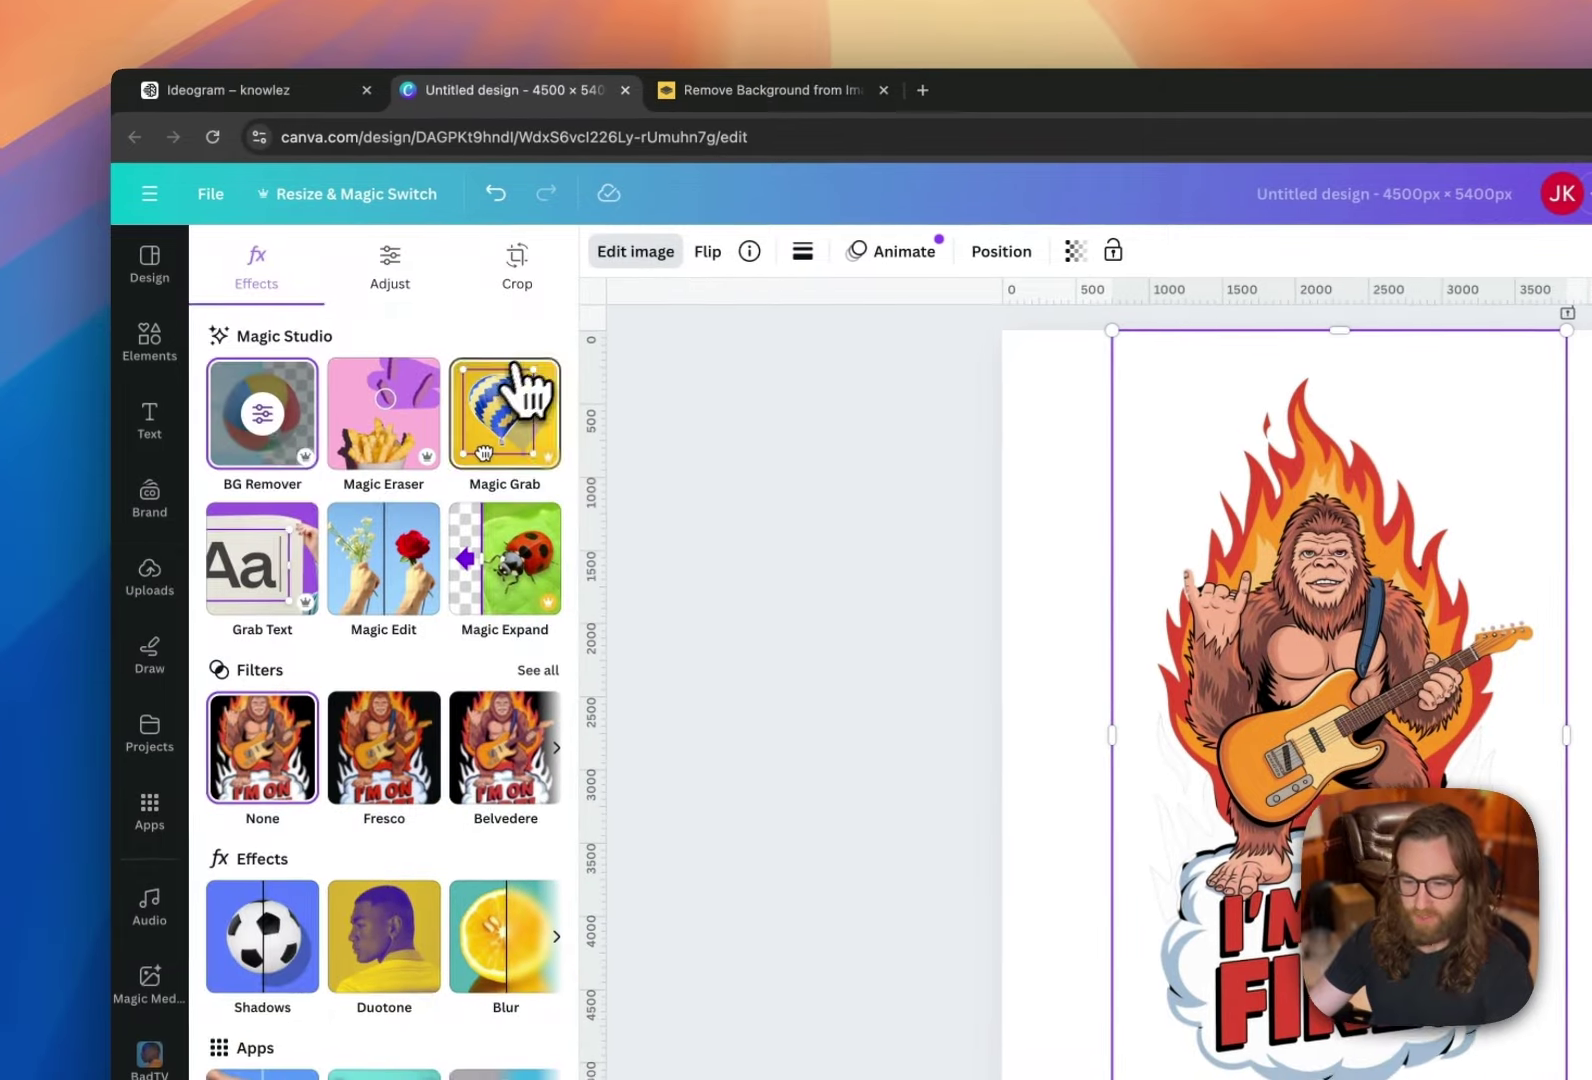
click(259, 425)
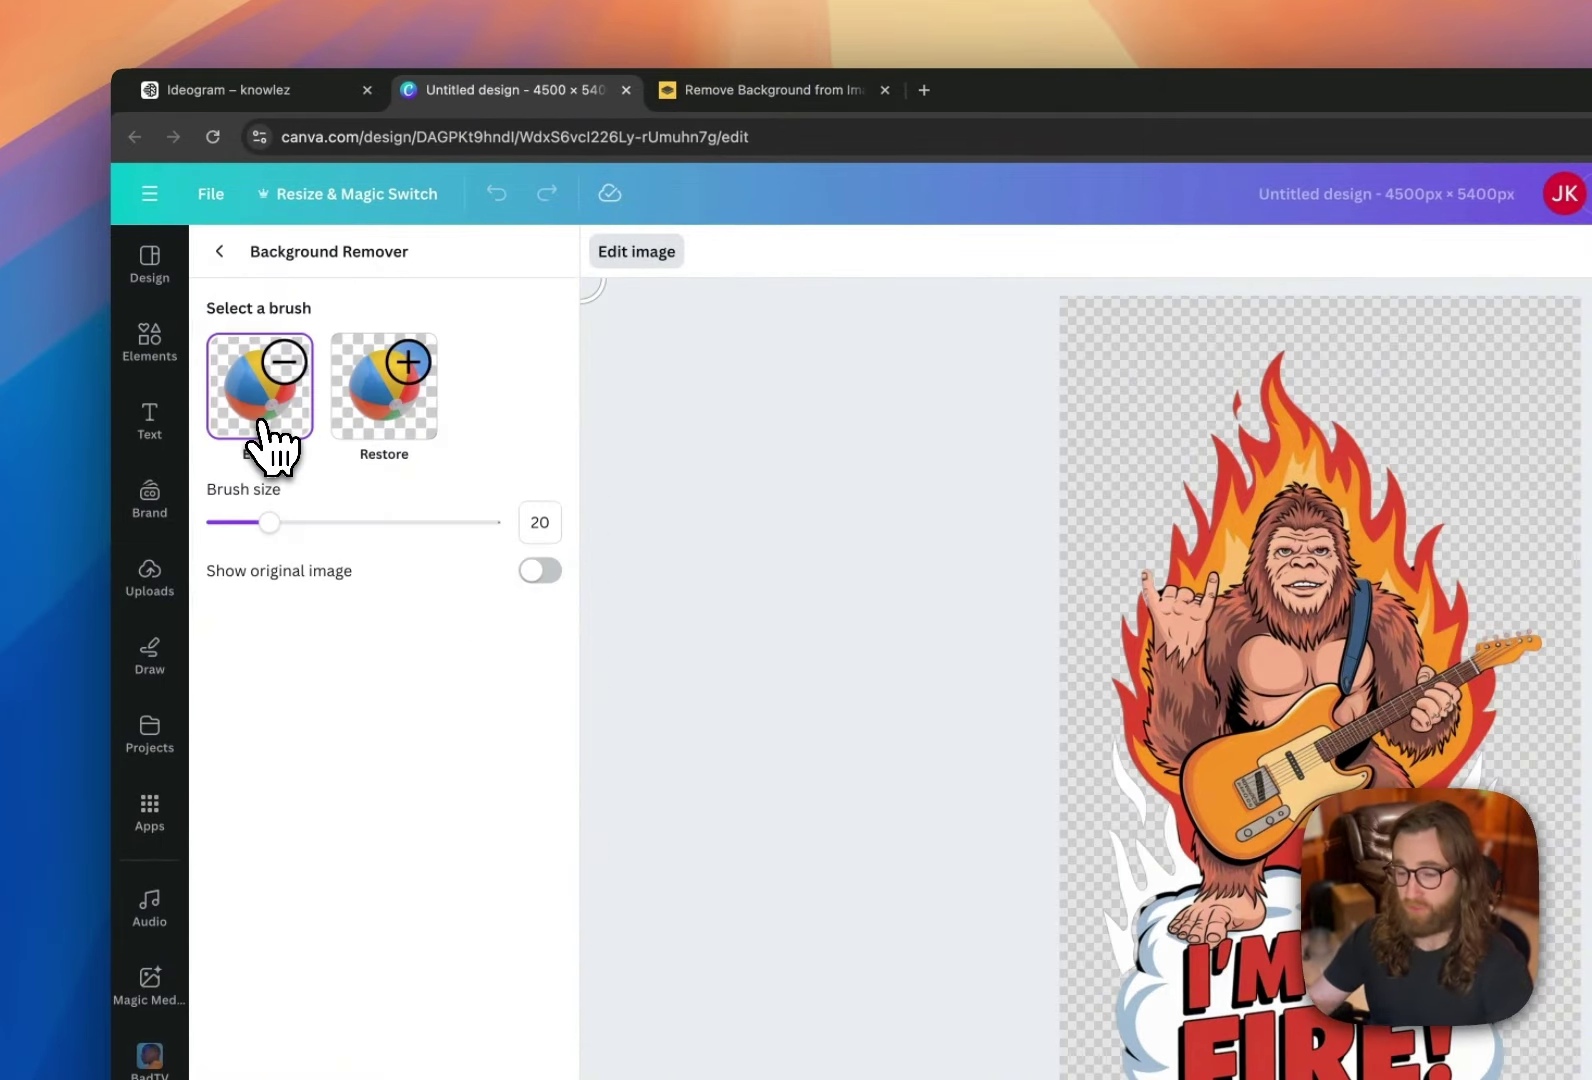
click(405, 420)
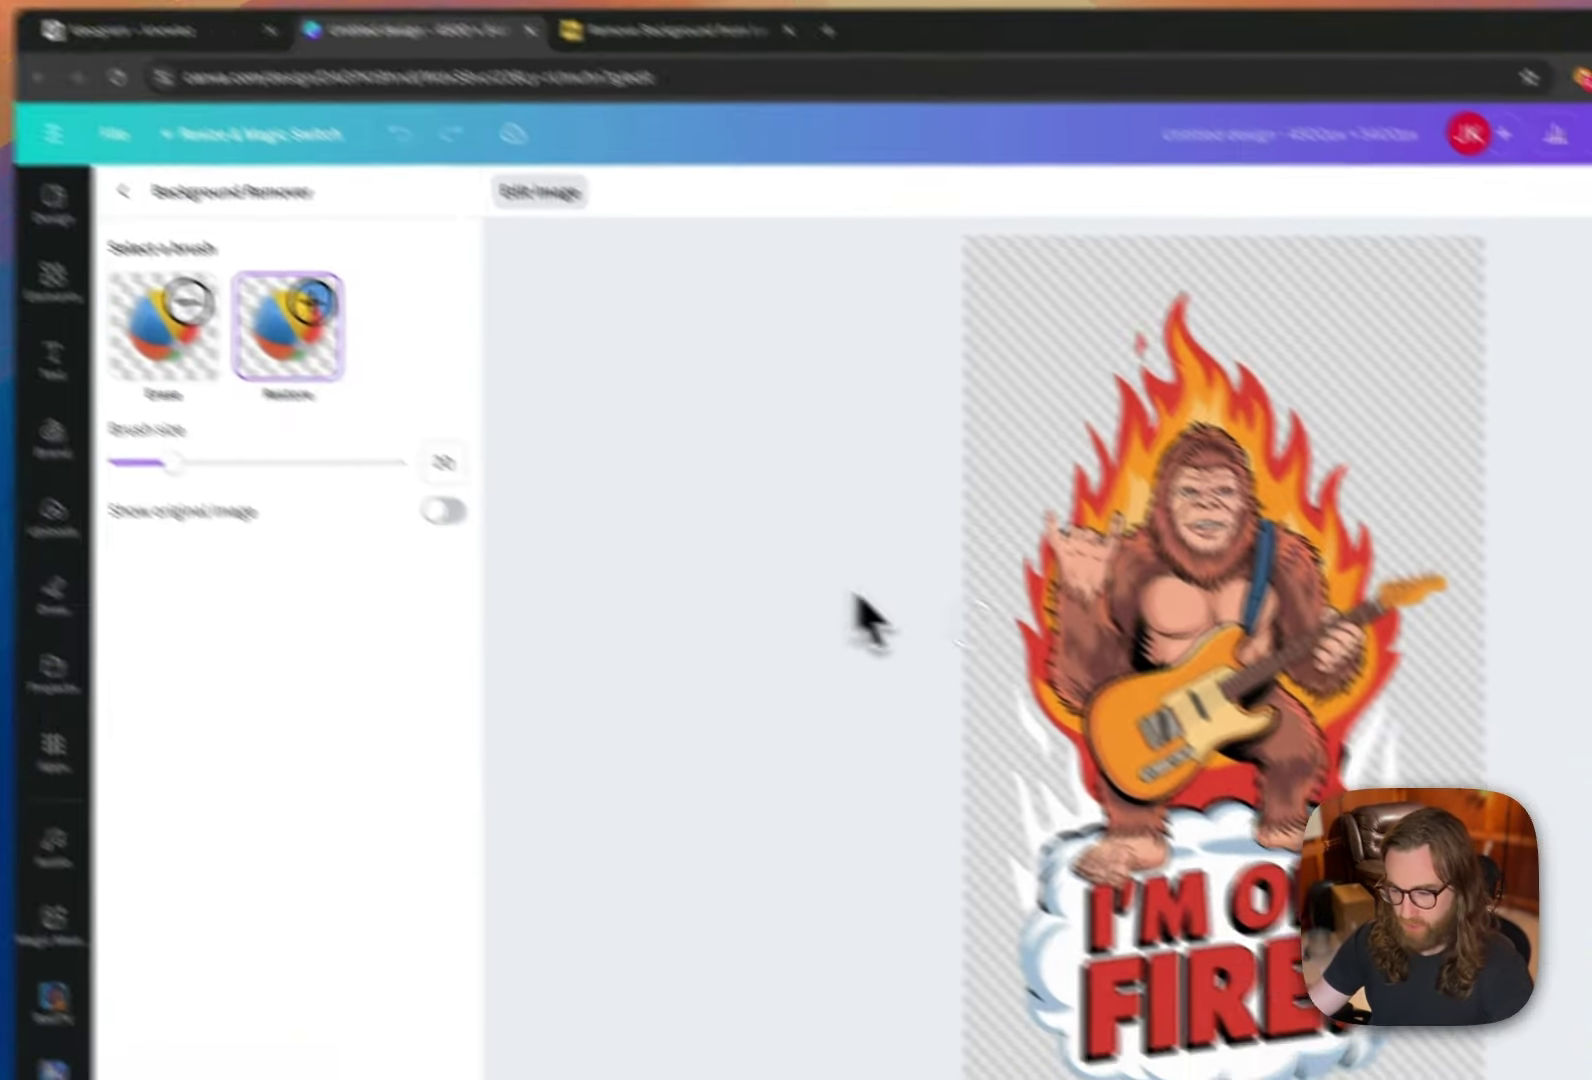
scroll(909, 667, up, 5)
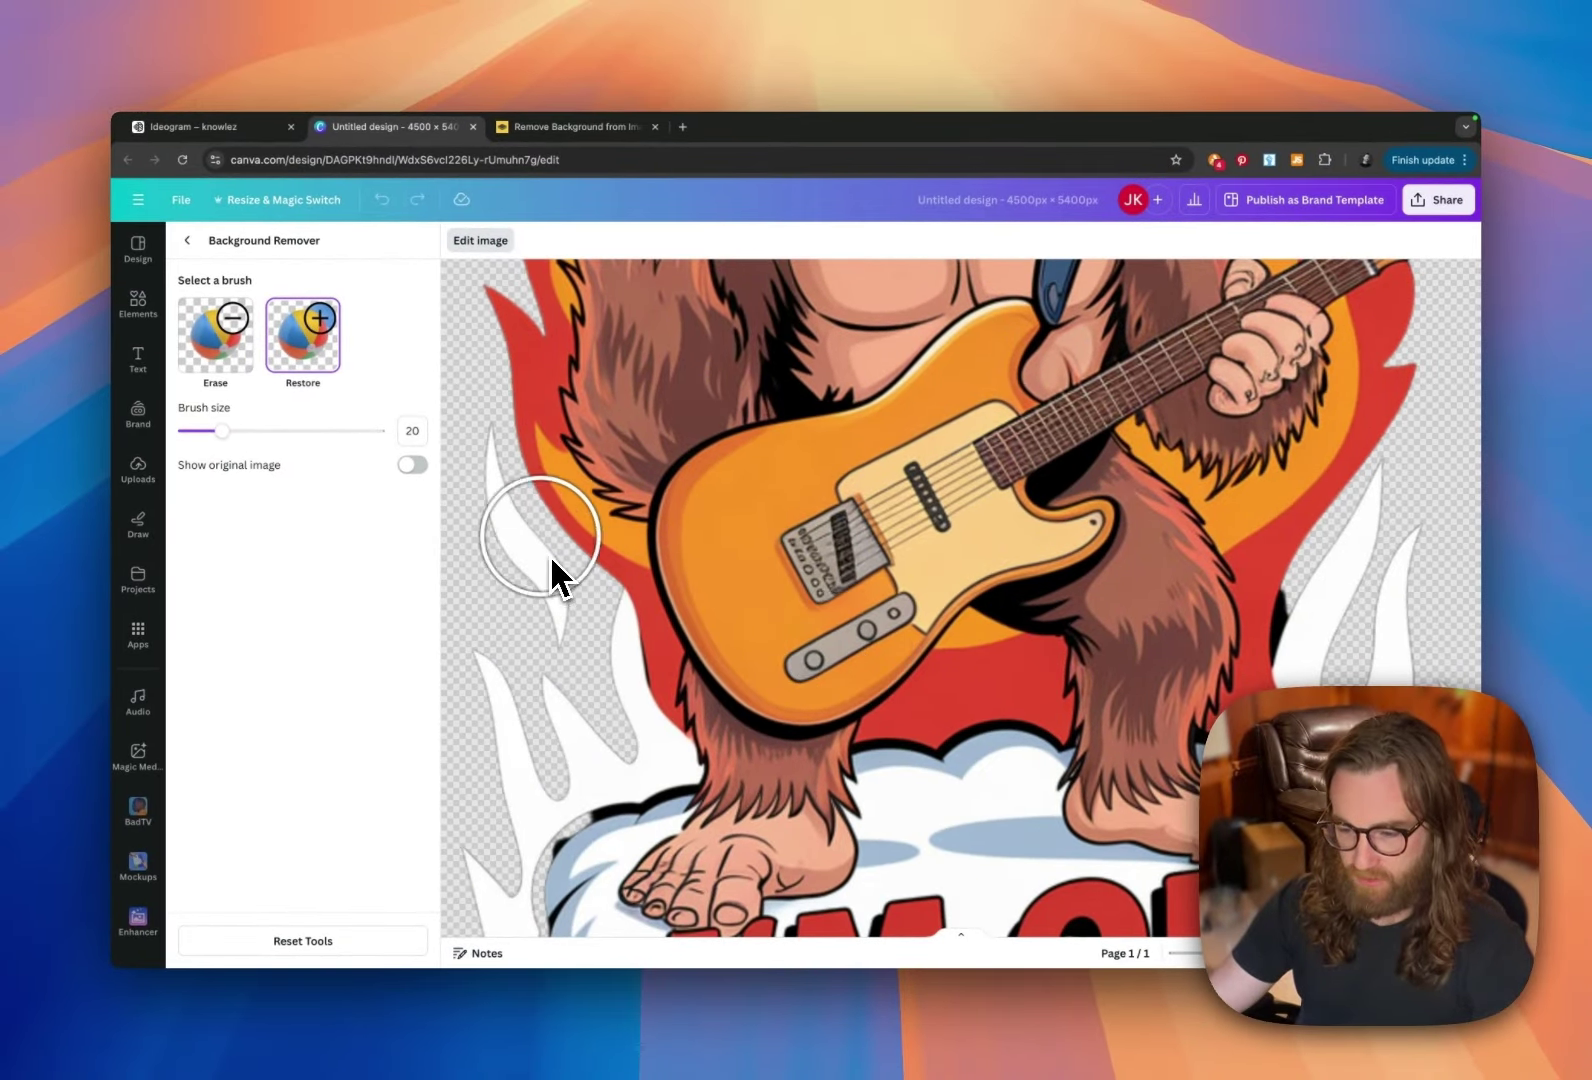
scroll(570, 507, down, 5)
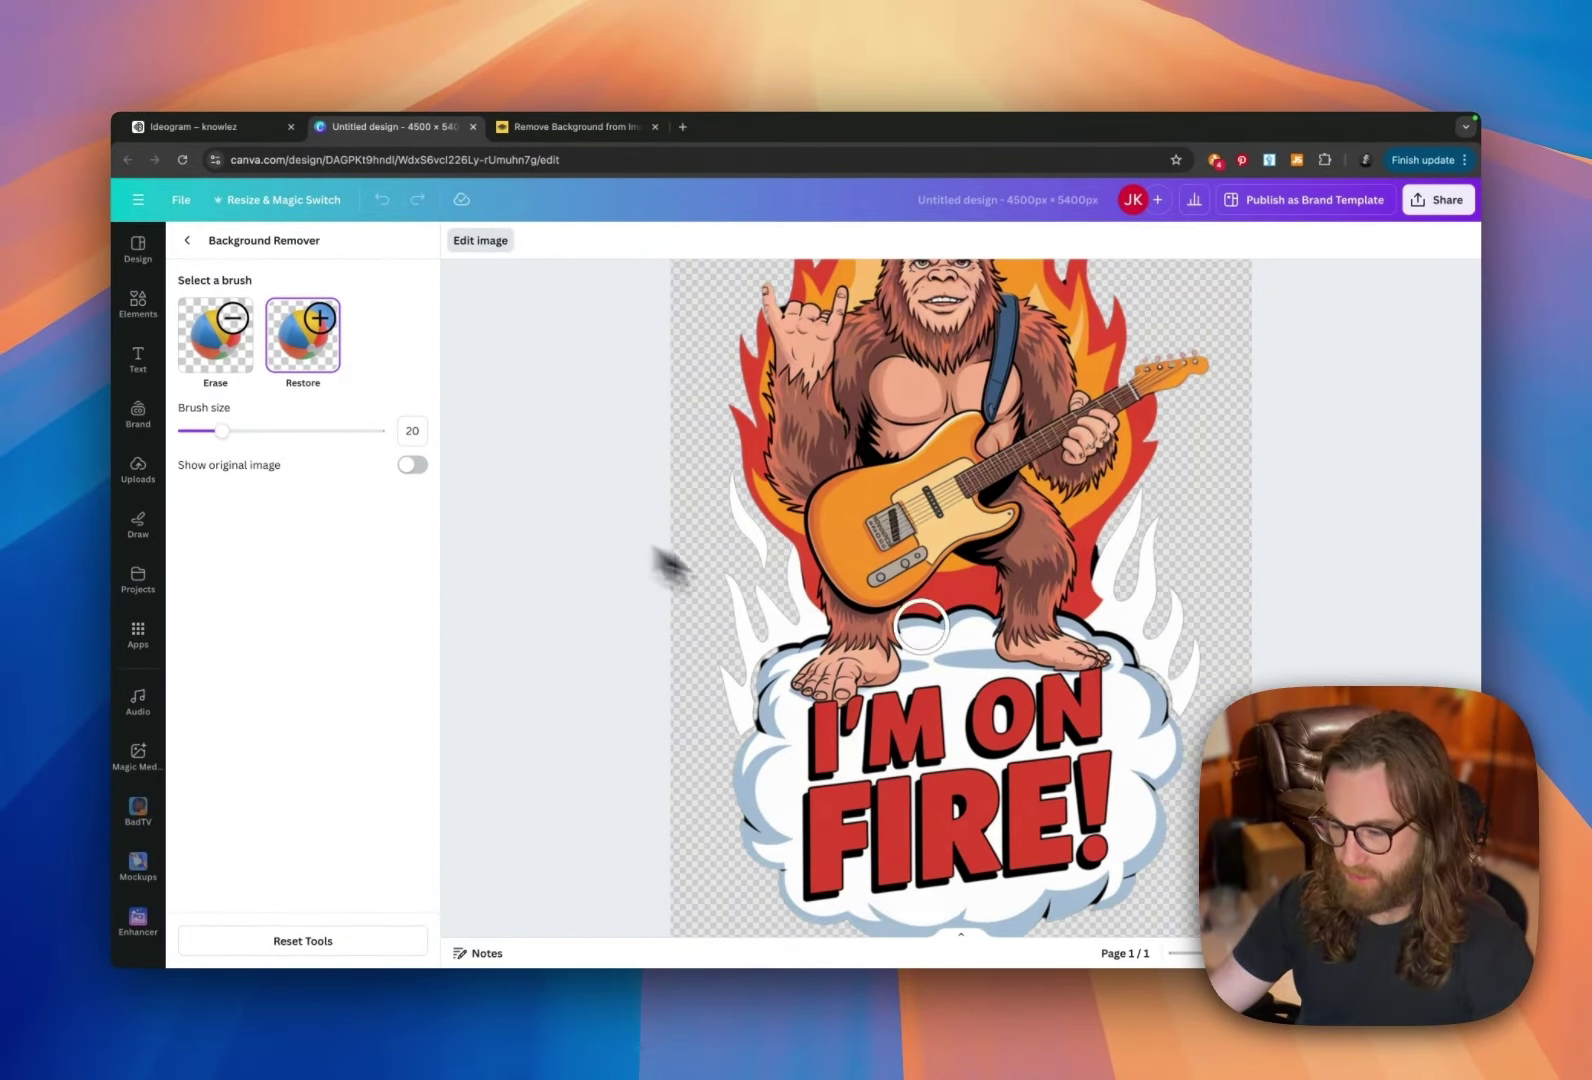
scroll(1013, 662, down, 2)
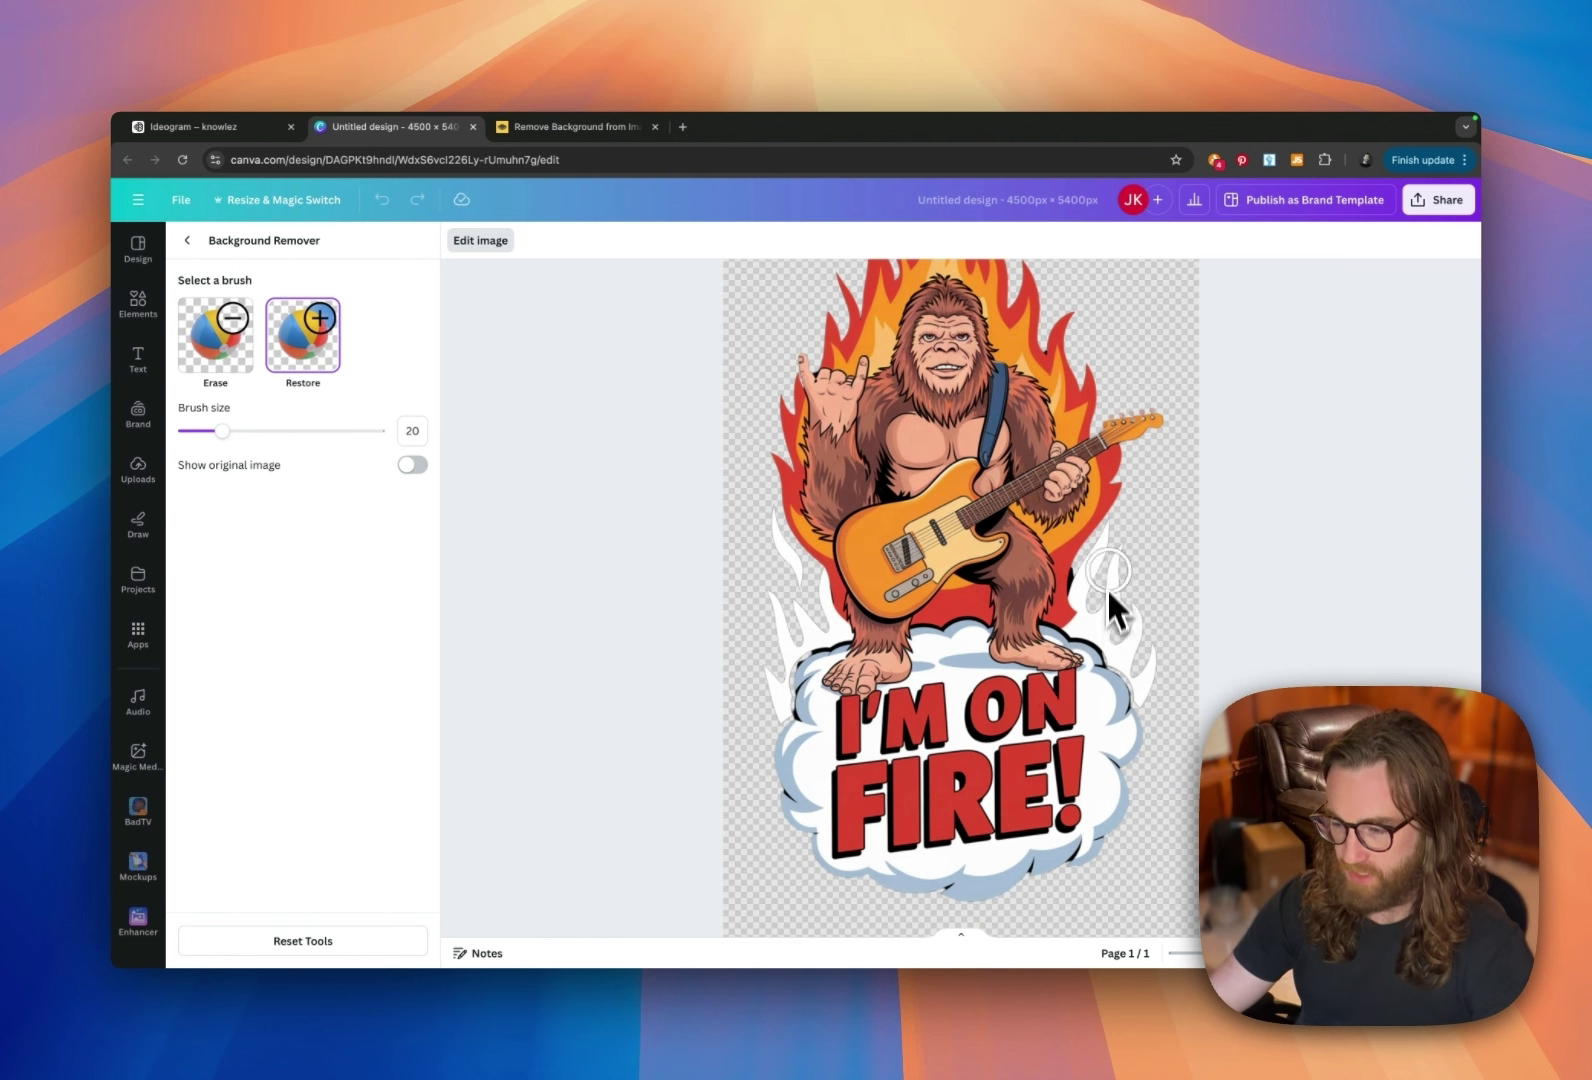
scroll(1121, 632, down, 3)
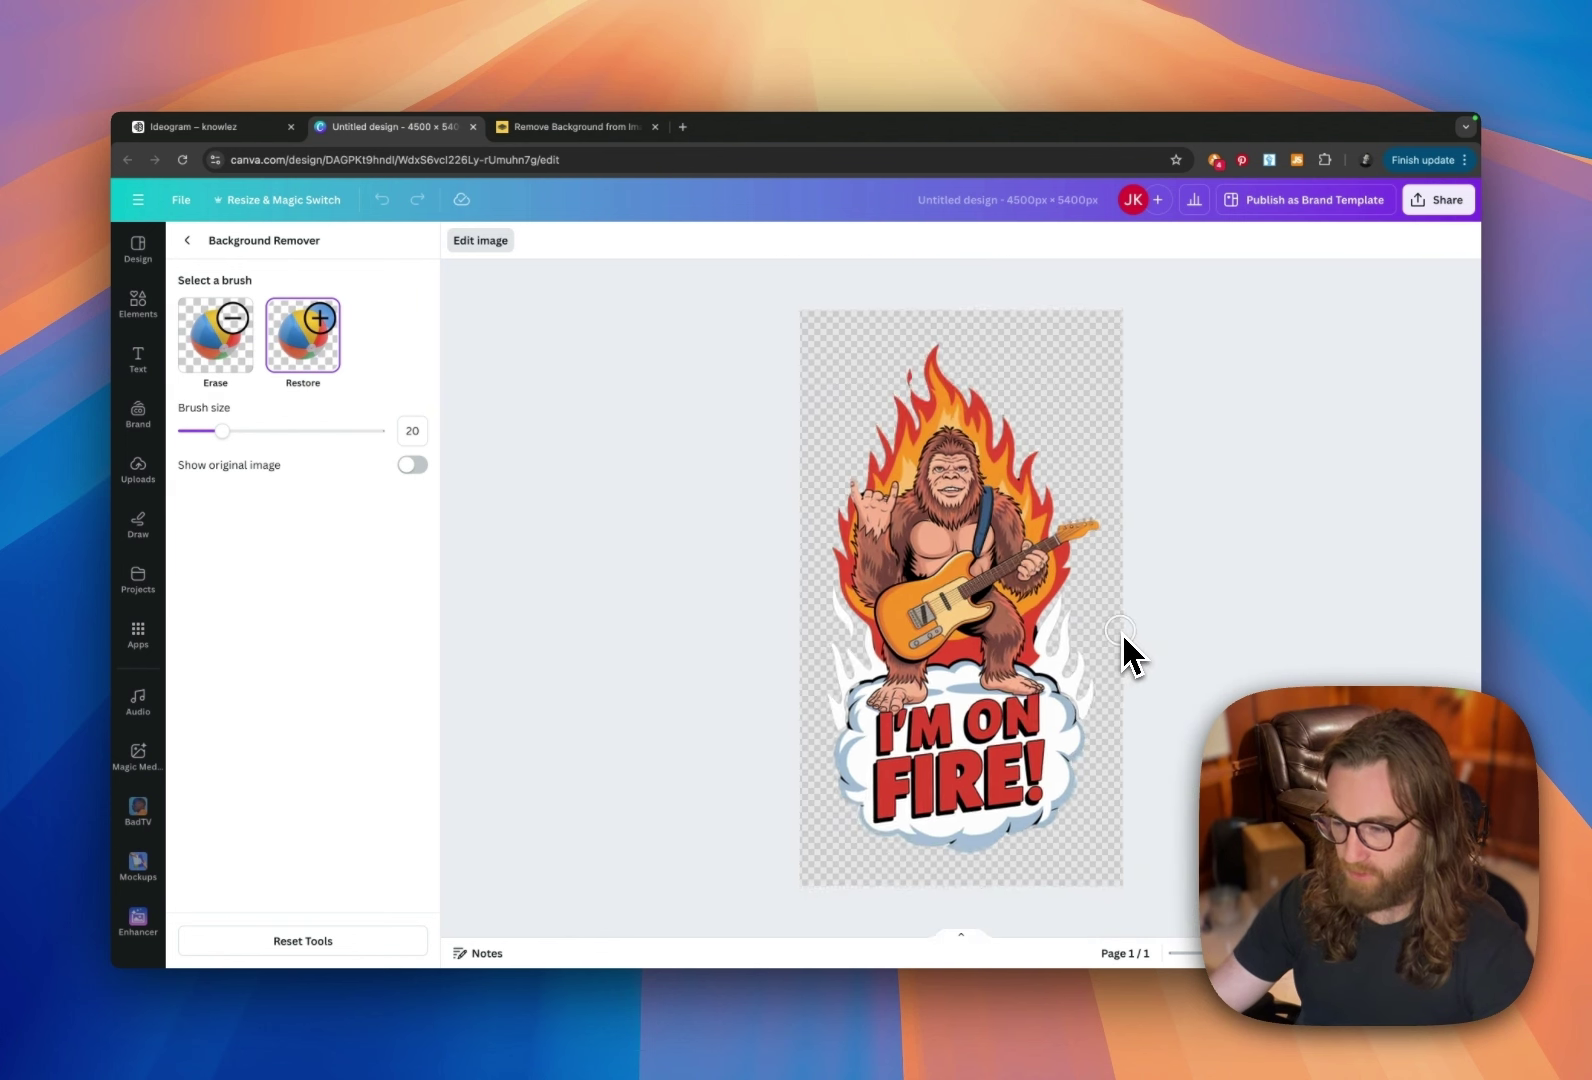
scroll(1121, 632, up, 2)
scroll(1121, 632, up, 1)
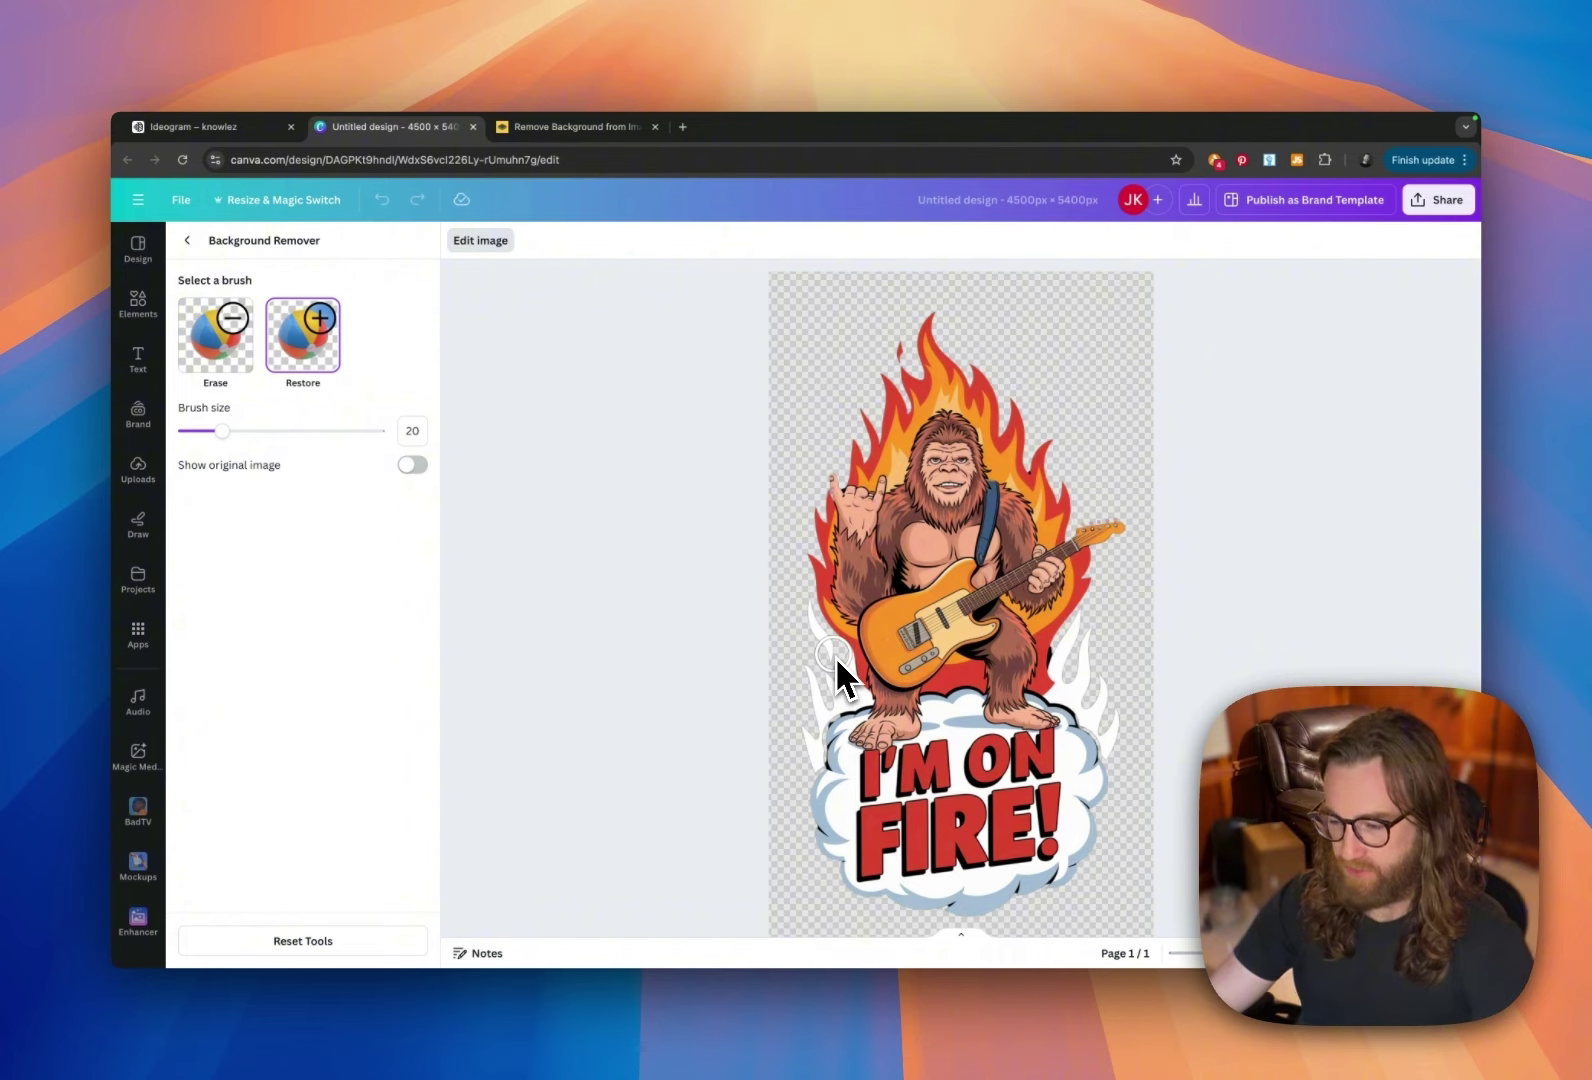
Step: Set the Restore brush size to 4 and paint back the missing black cloud outline beside the foot above the "I'M" lettering
scroll(836, 662, up, 5)
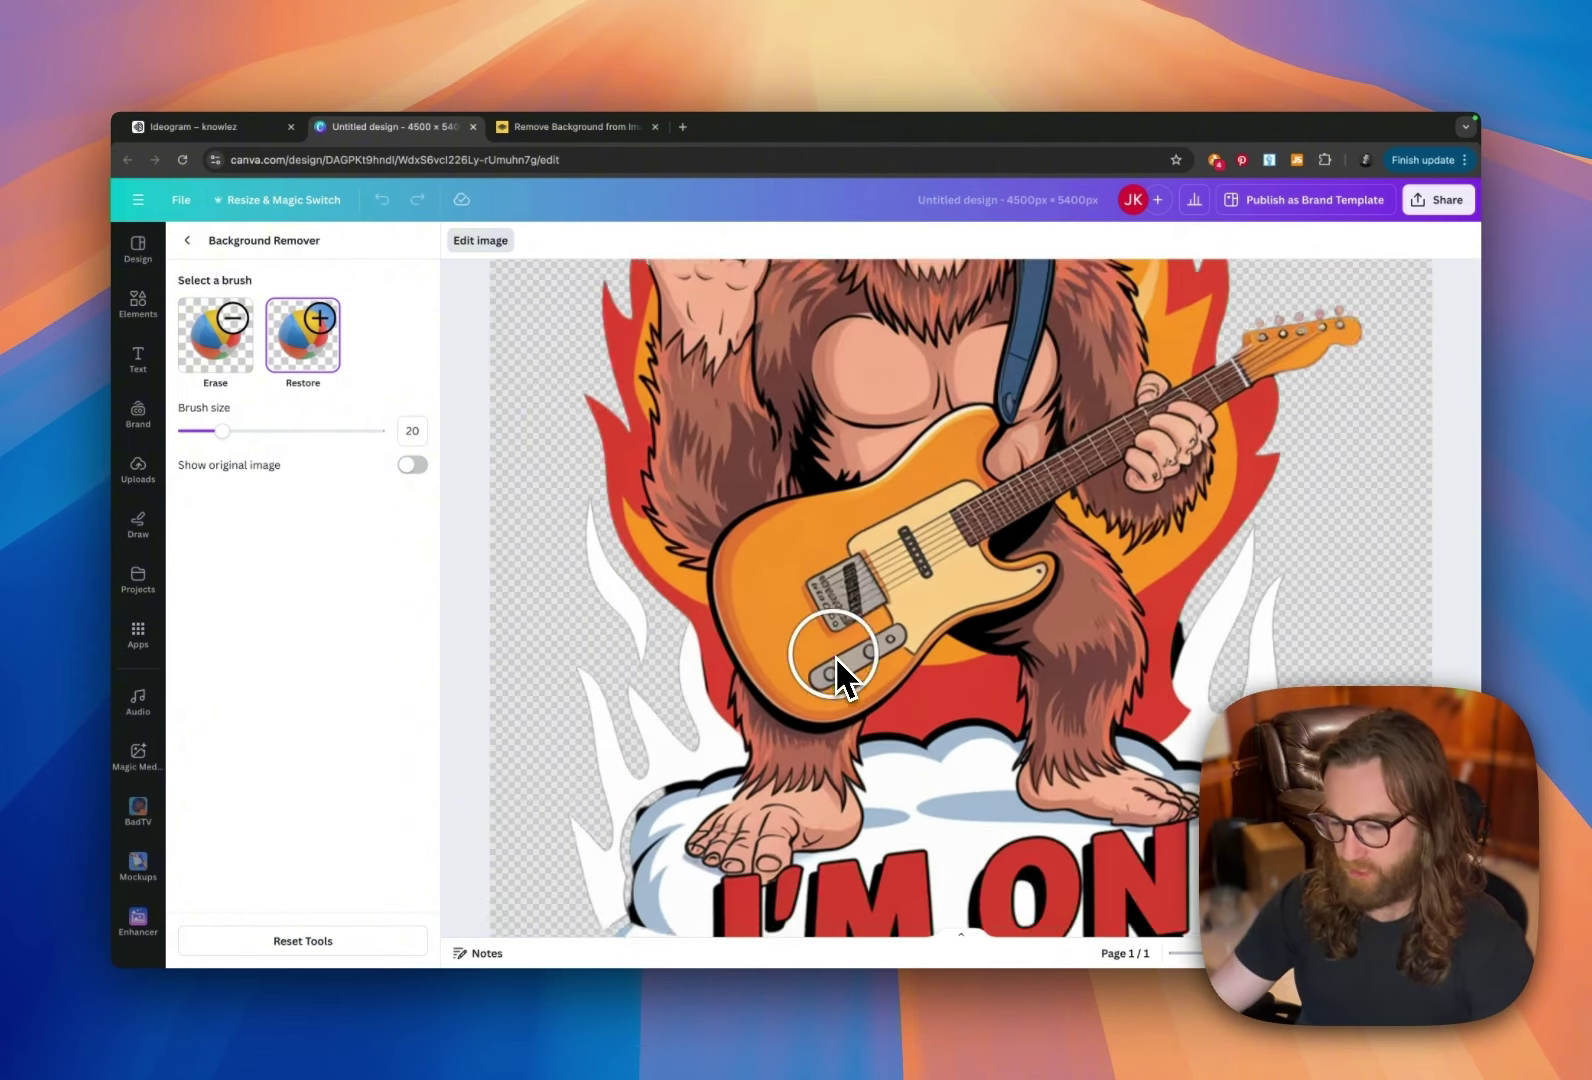
scroll(835, 655, up, 4)
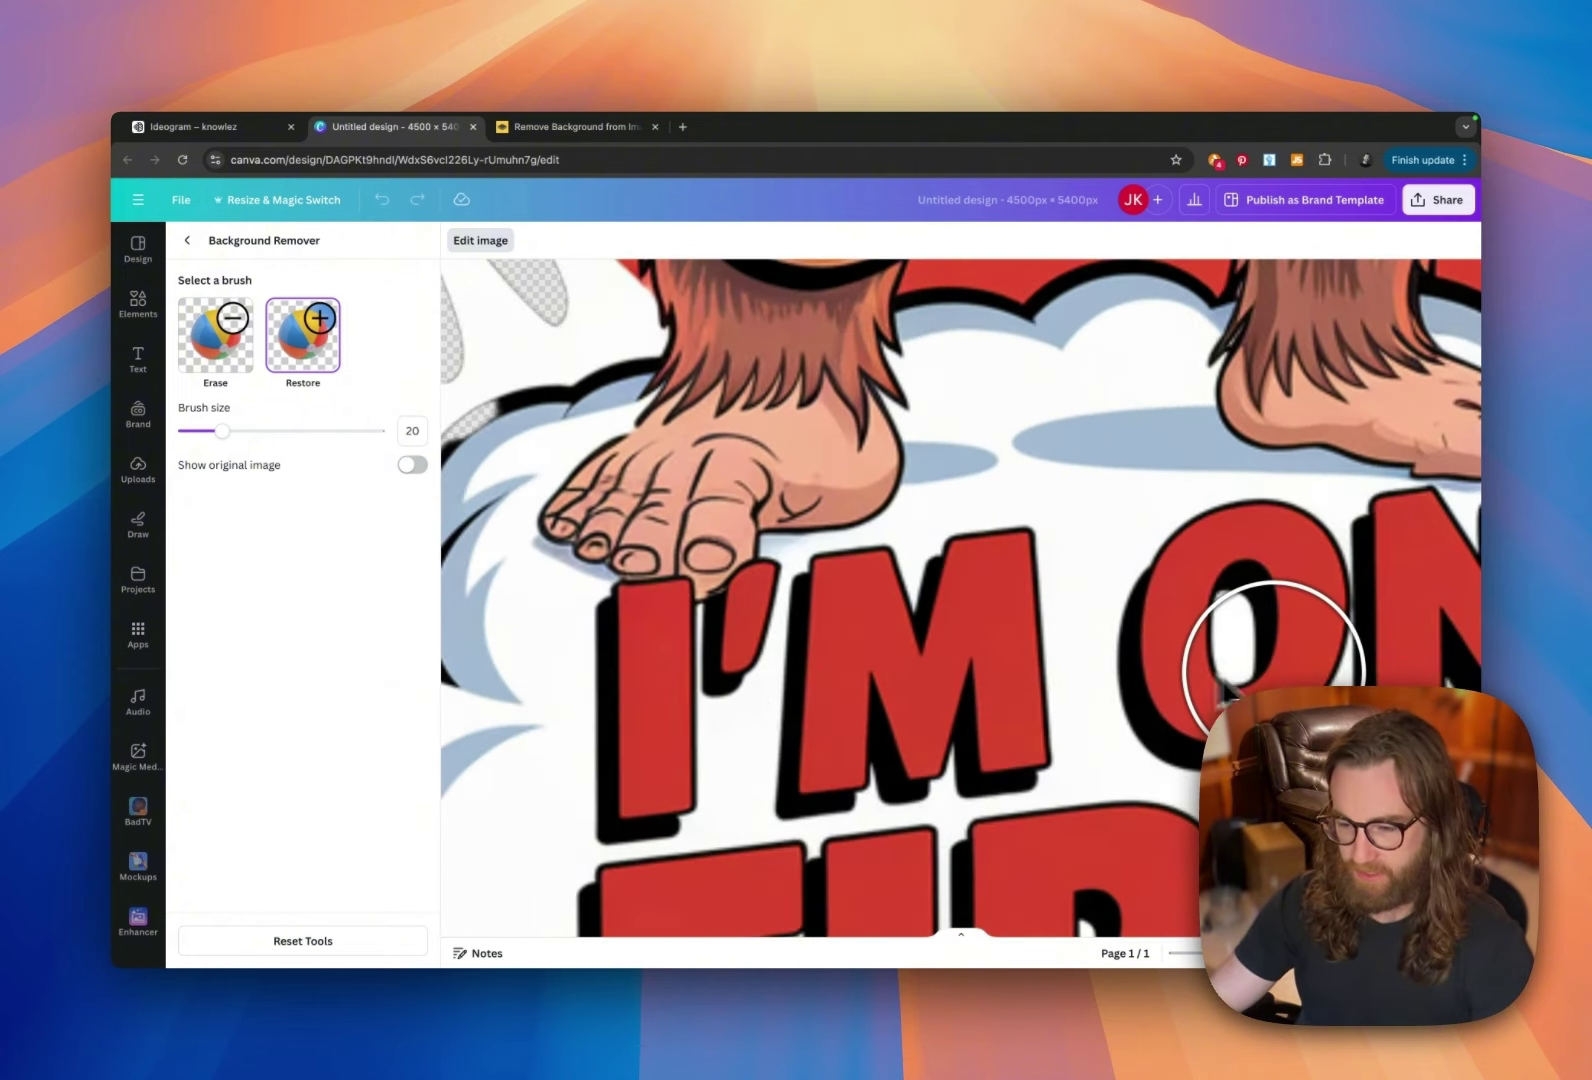
scroll(1262, 640, up, 3)
scroll(1272, 655, left, 2)
scroll(1272, 670, up, 3)
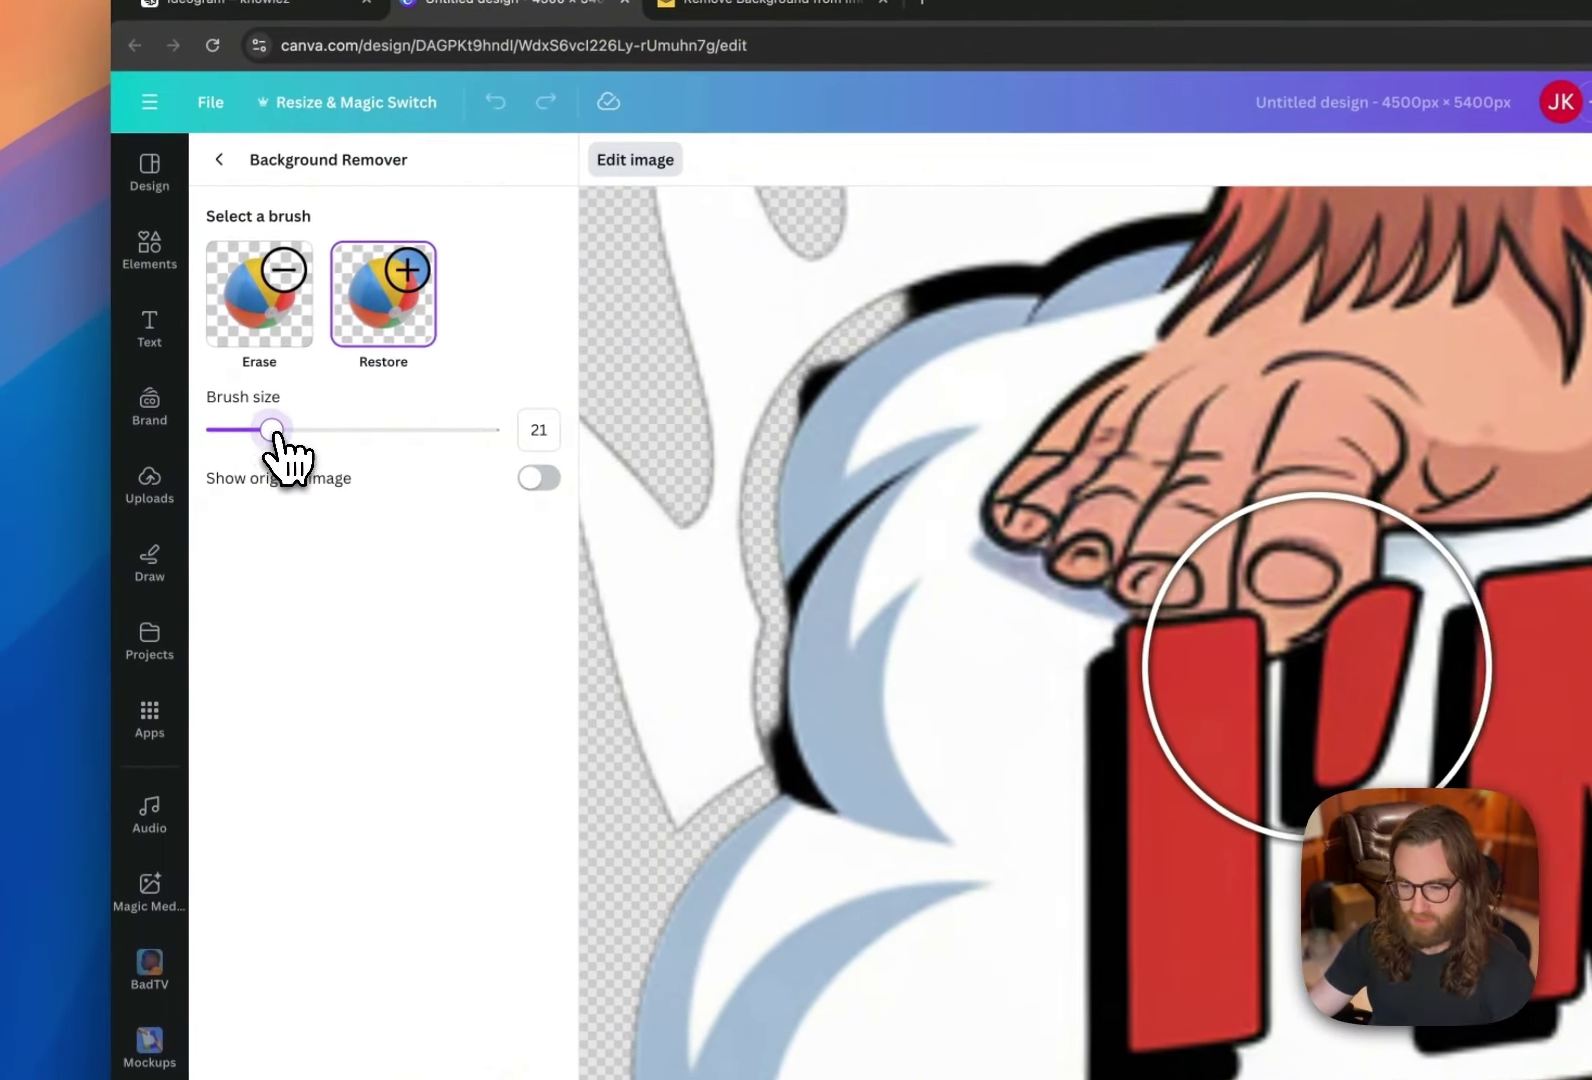
mouse_move(222, 431)
mouse_down()
mouse_move(183, 431)
mouse_move(225, 430)
mouse_up()
drag(753, 707, 761, 487)
scroll(924, 319, down, 5)
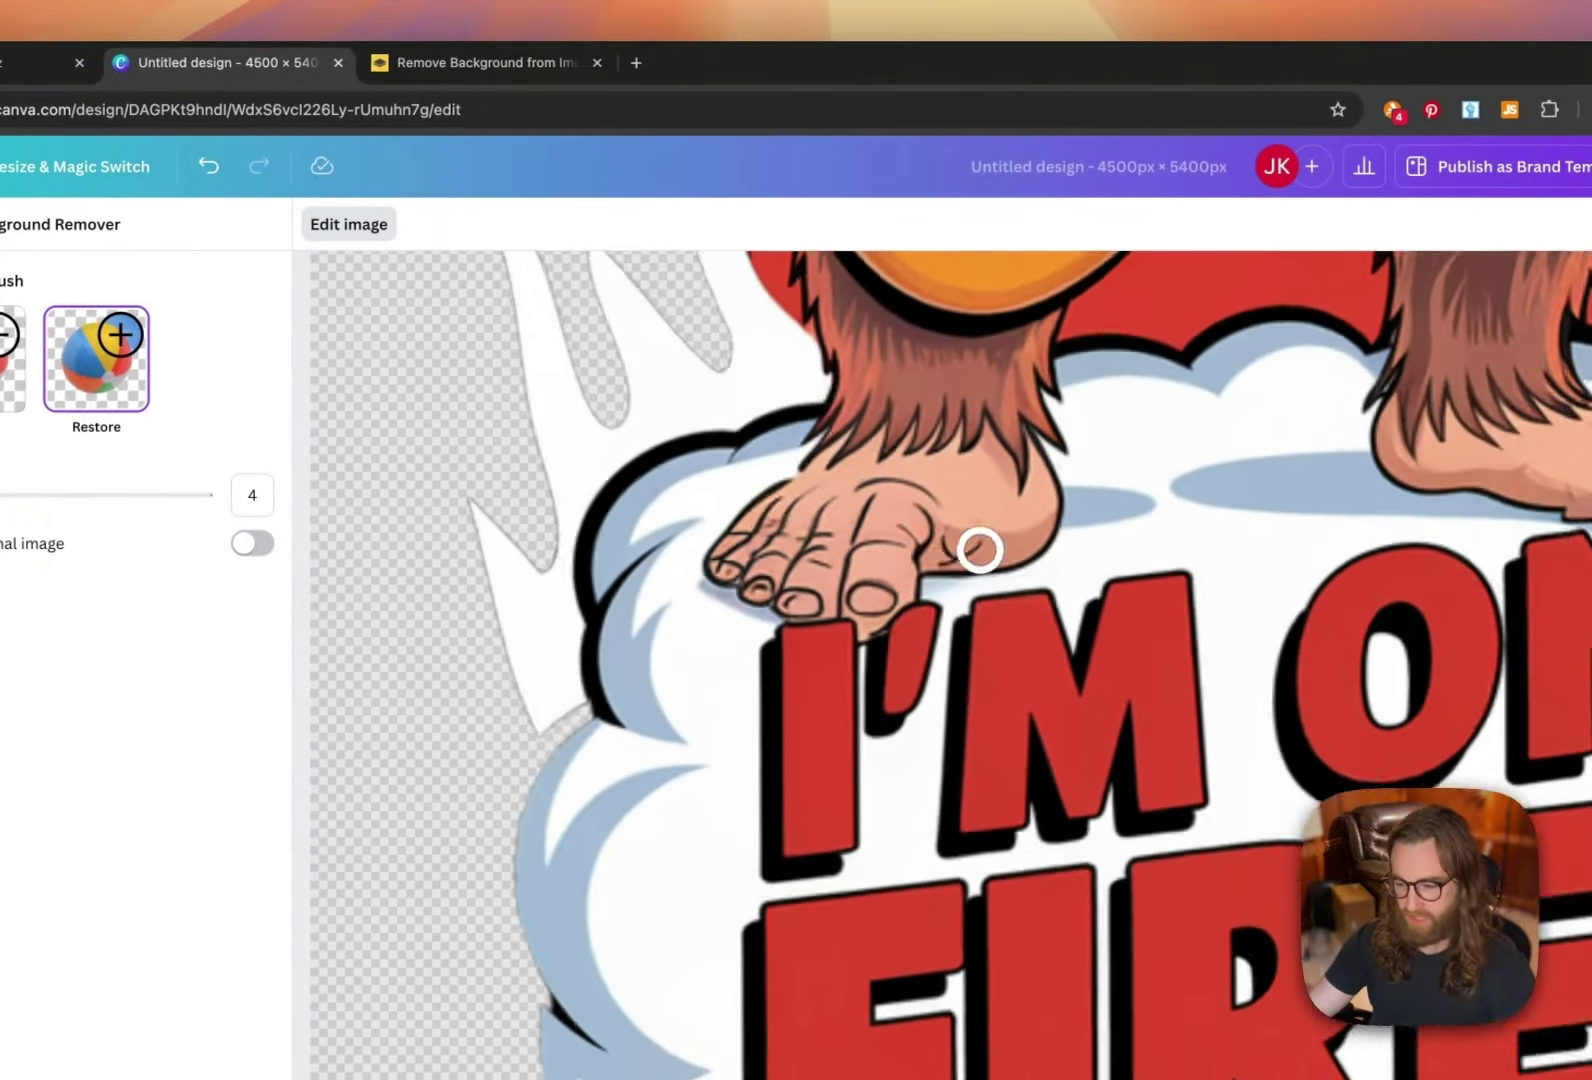
scroll(980, 549, down, 3)
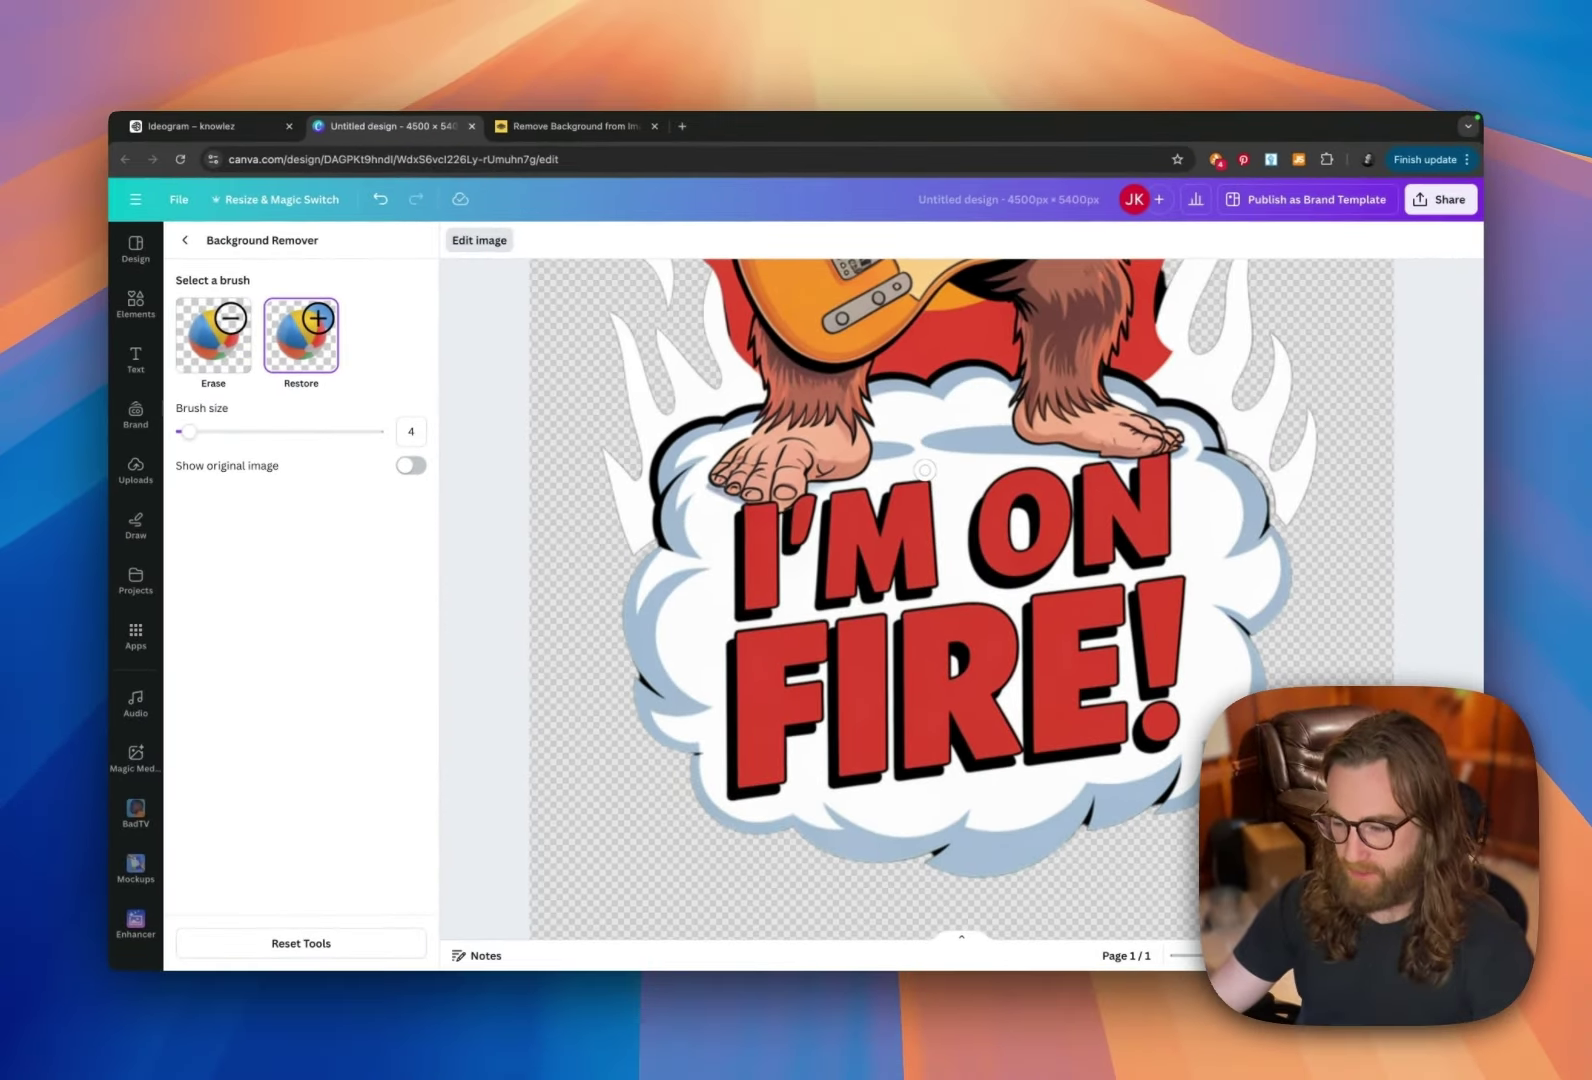
Step: Examine the bigfoot cut-out's edges on the transparency grid, from the cloud outline beside the foot to the upper body and flames
scroll(935, 472, up, 2)
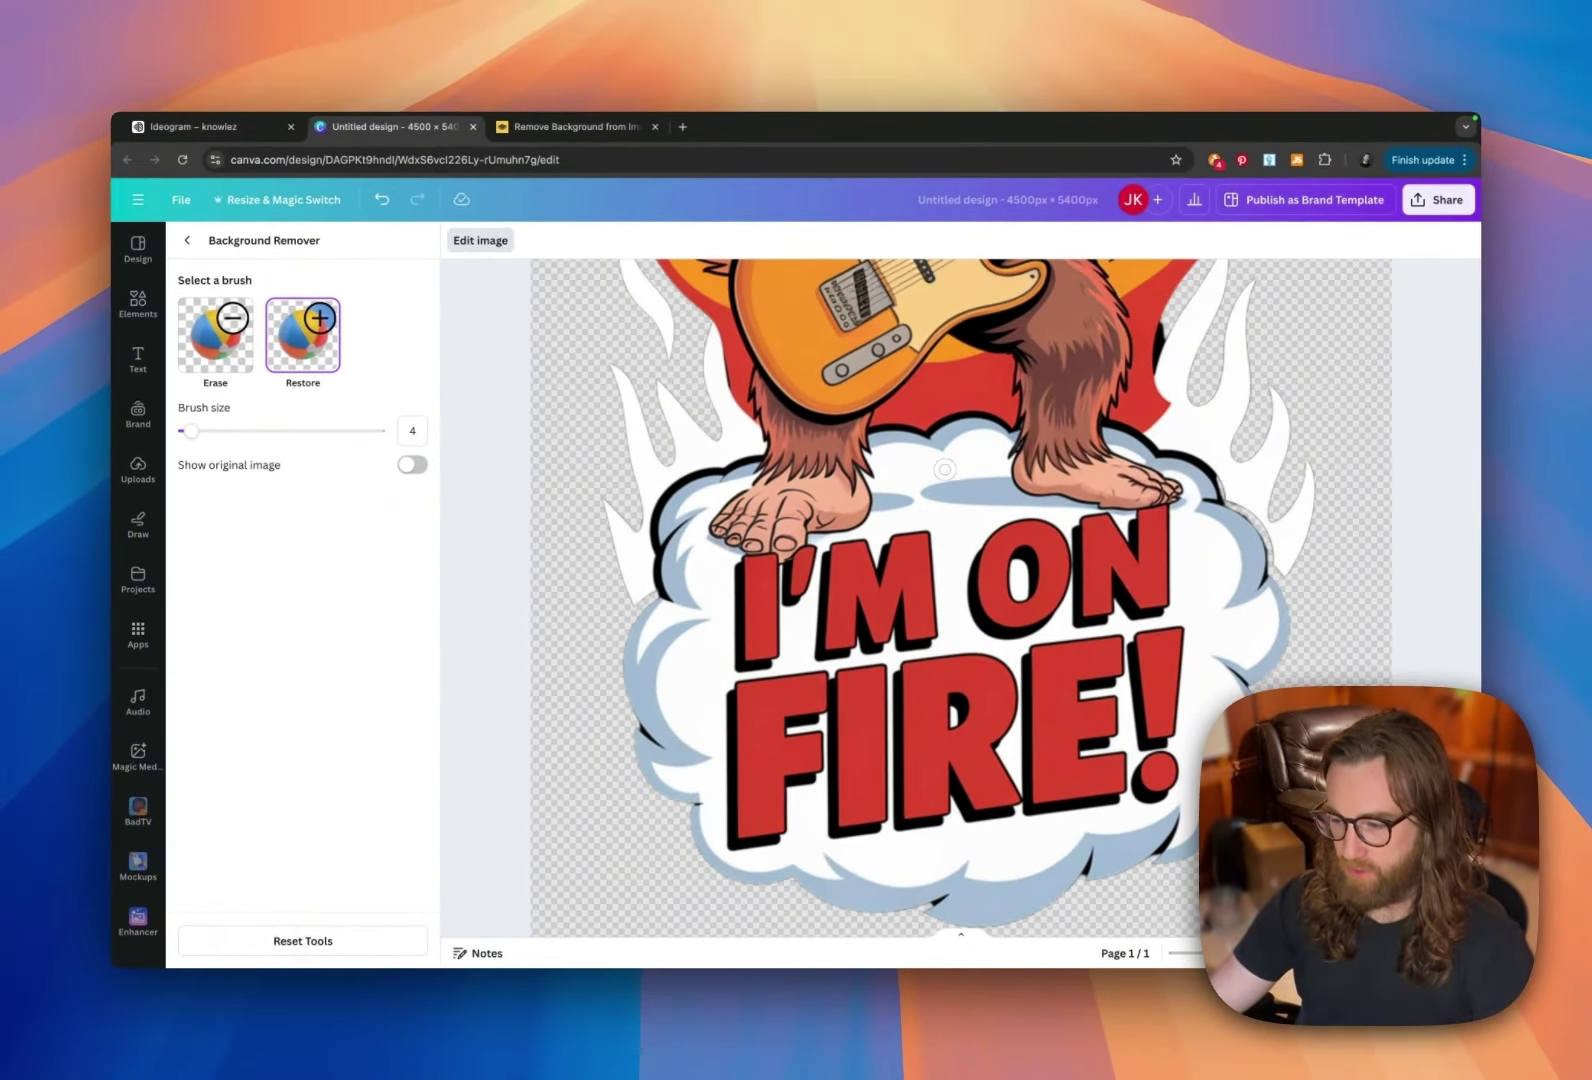
scroll(1388, 531, up, 3)
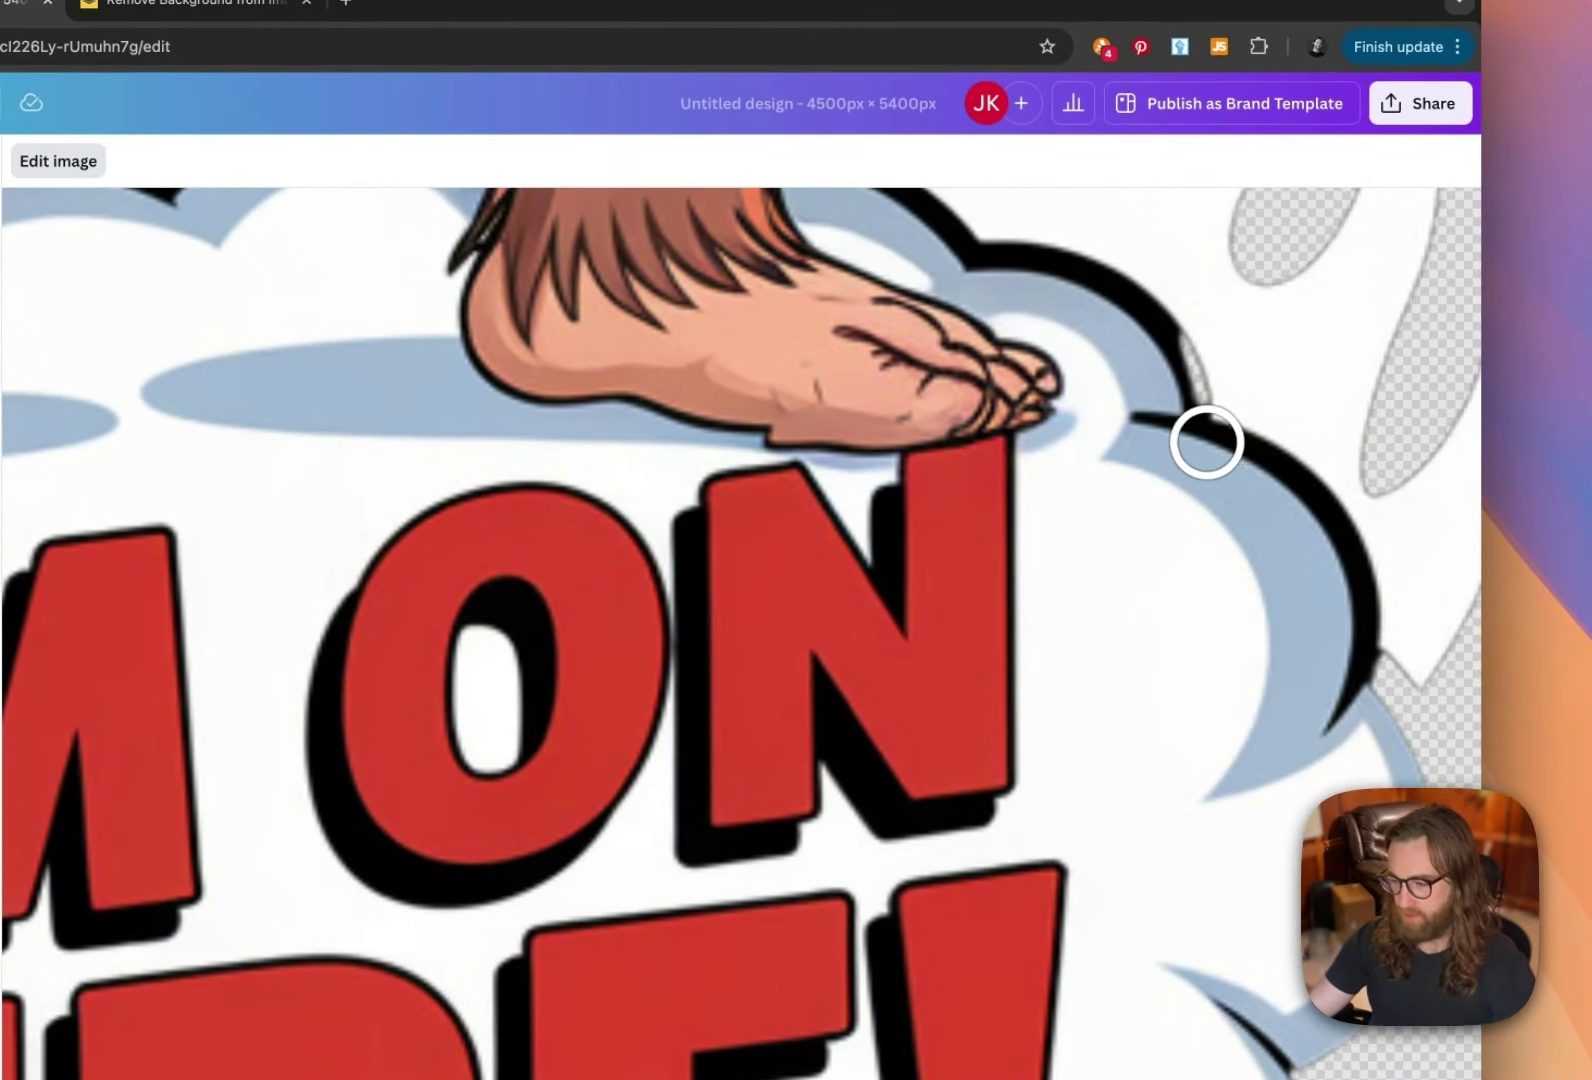
scroll(1190, 348, down, 5)
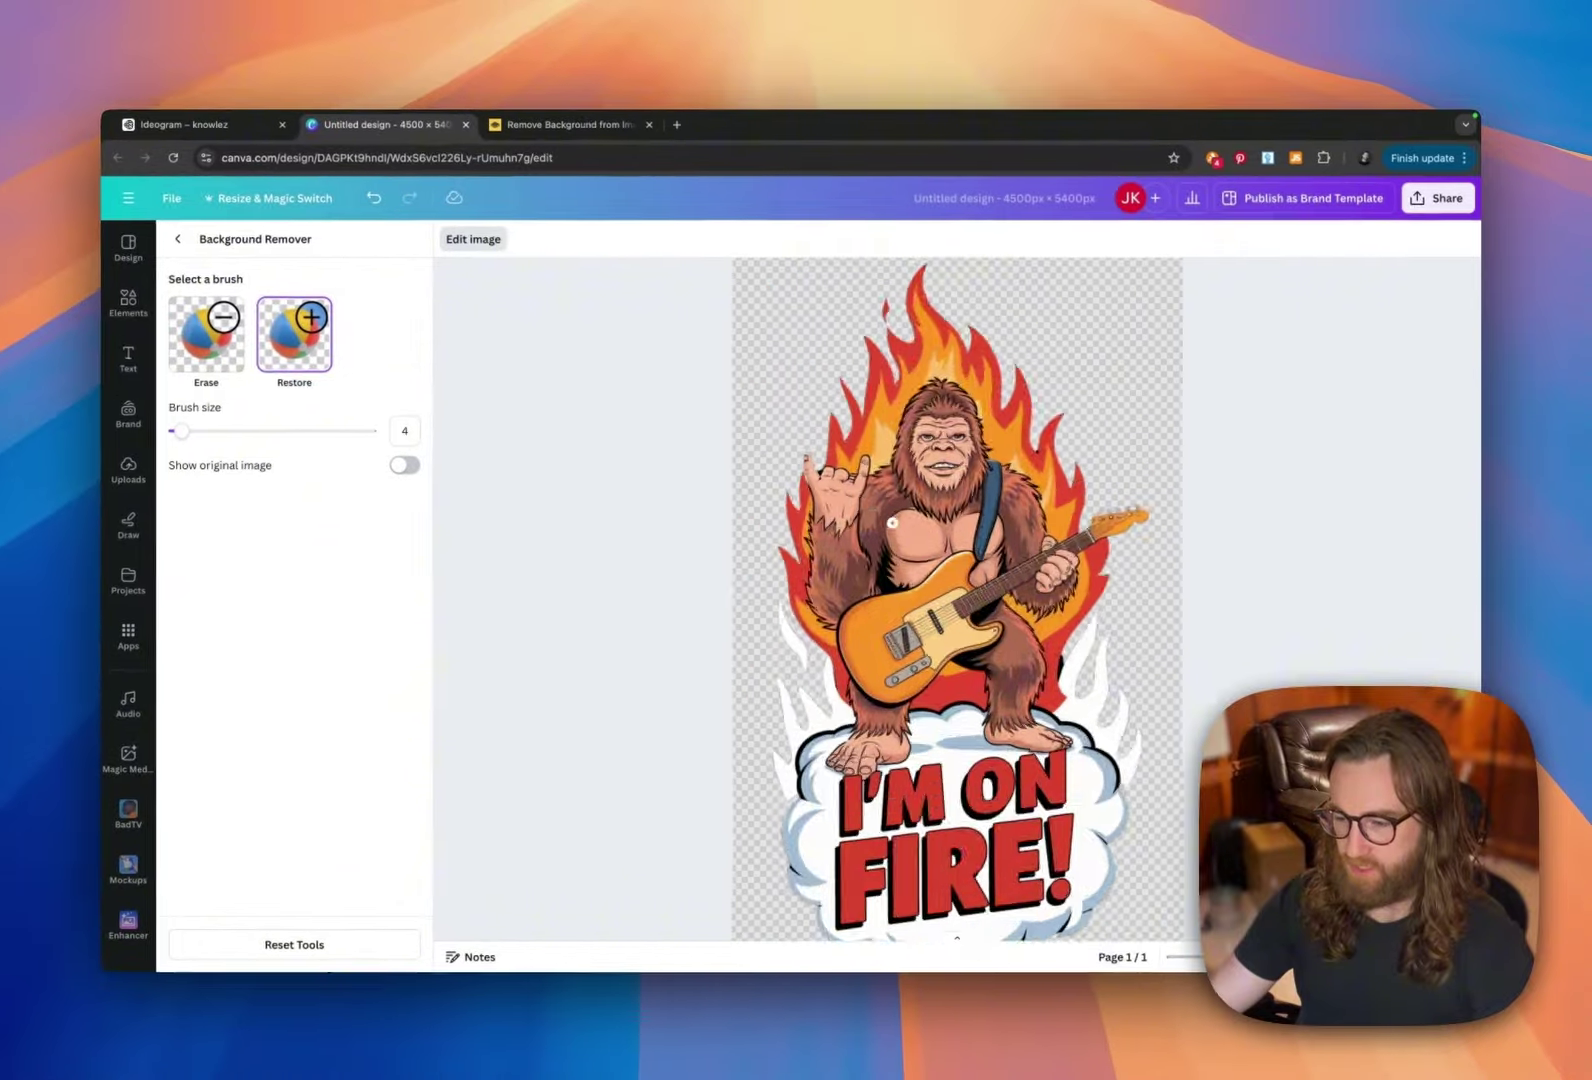
scroll(649, 561, up, 5)
scroll(896, 522, up, 5)
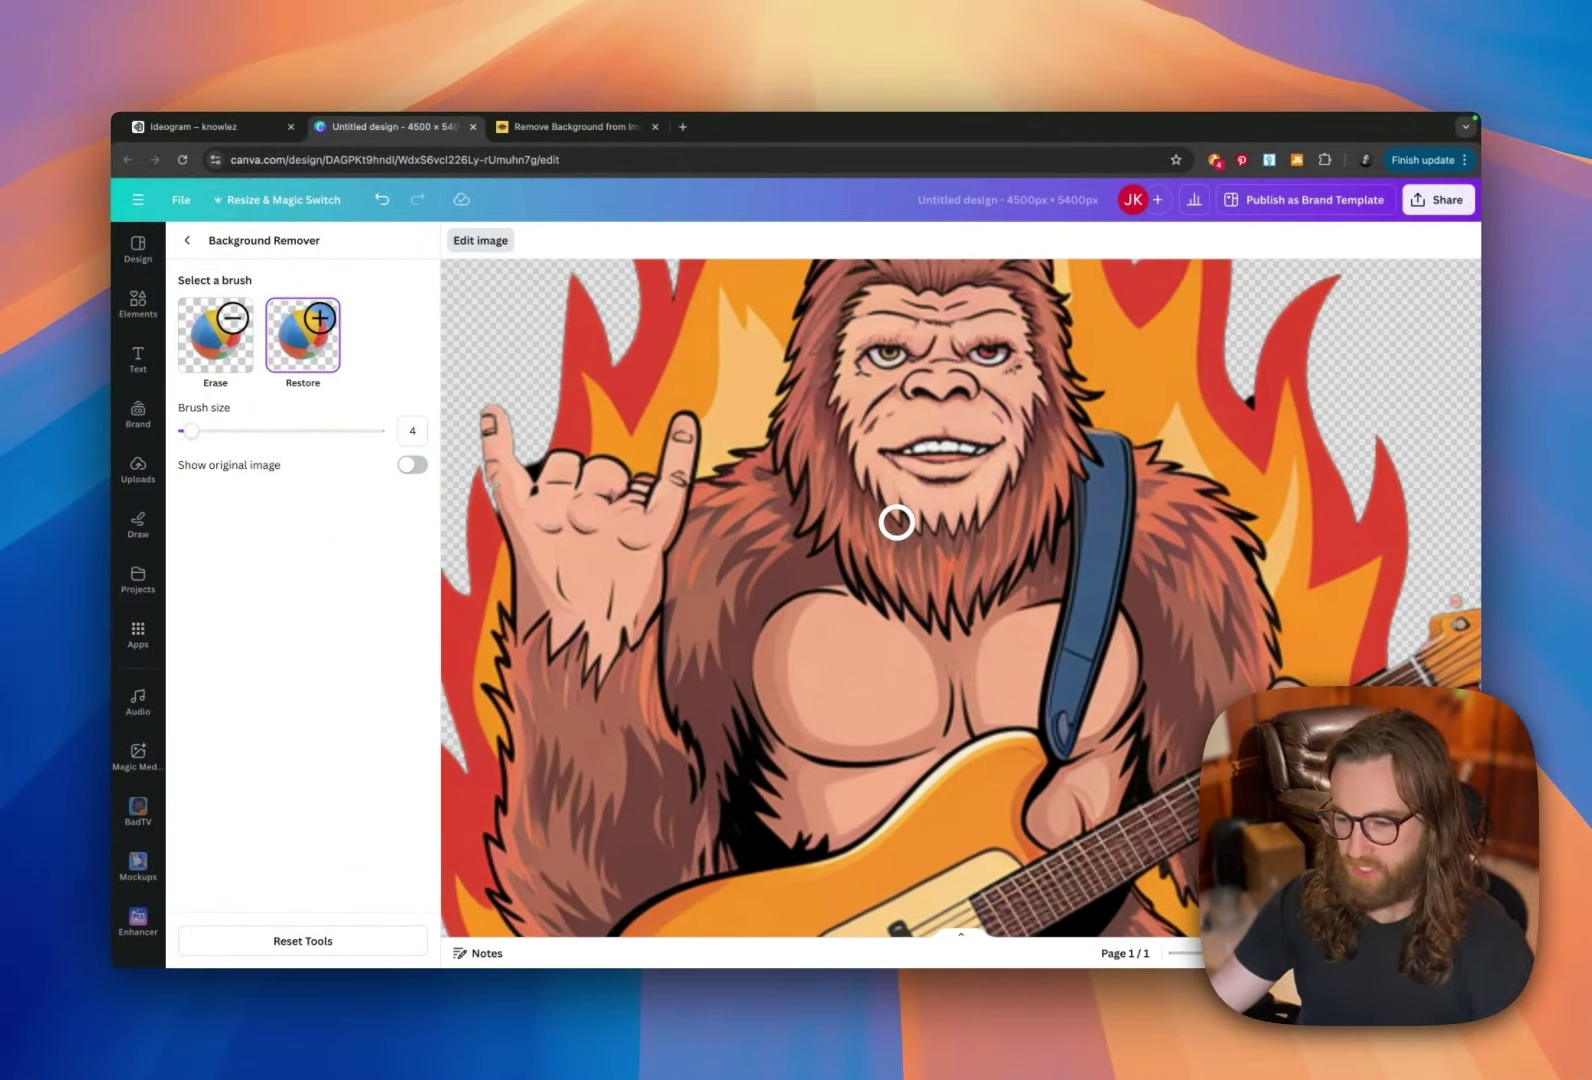
scroll(896, 522, down, 5)
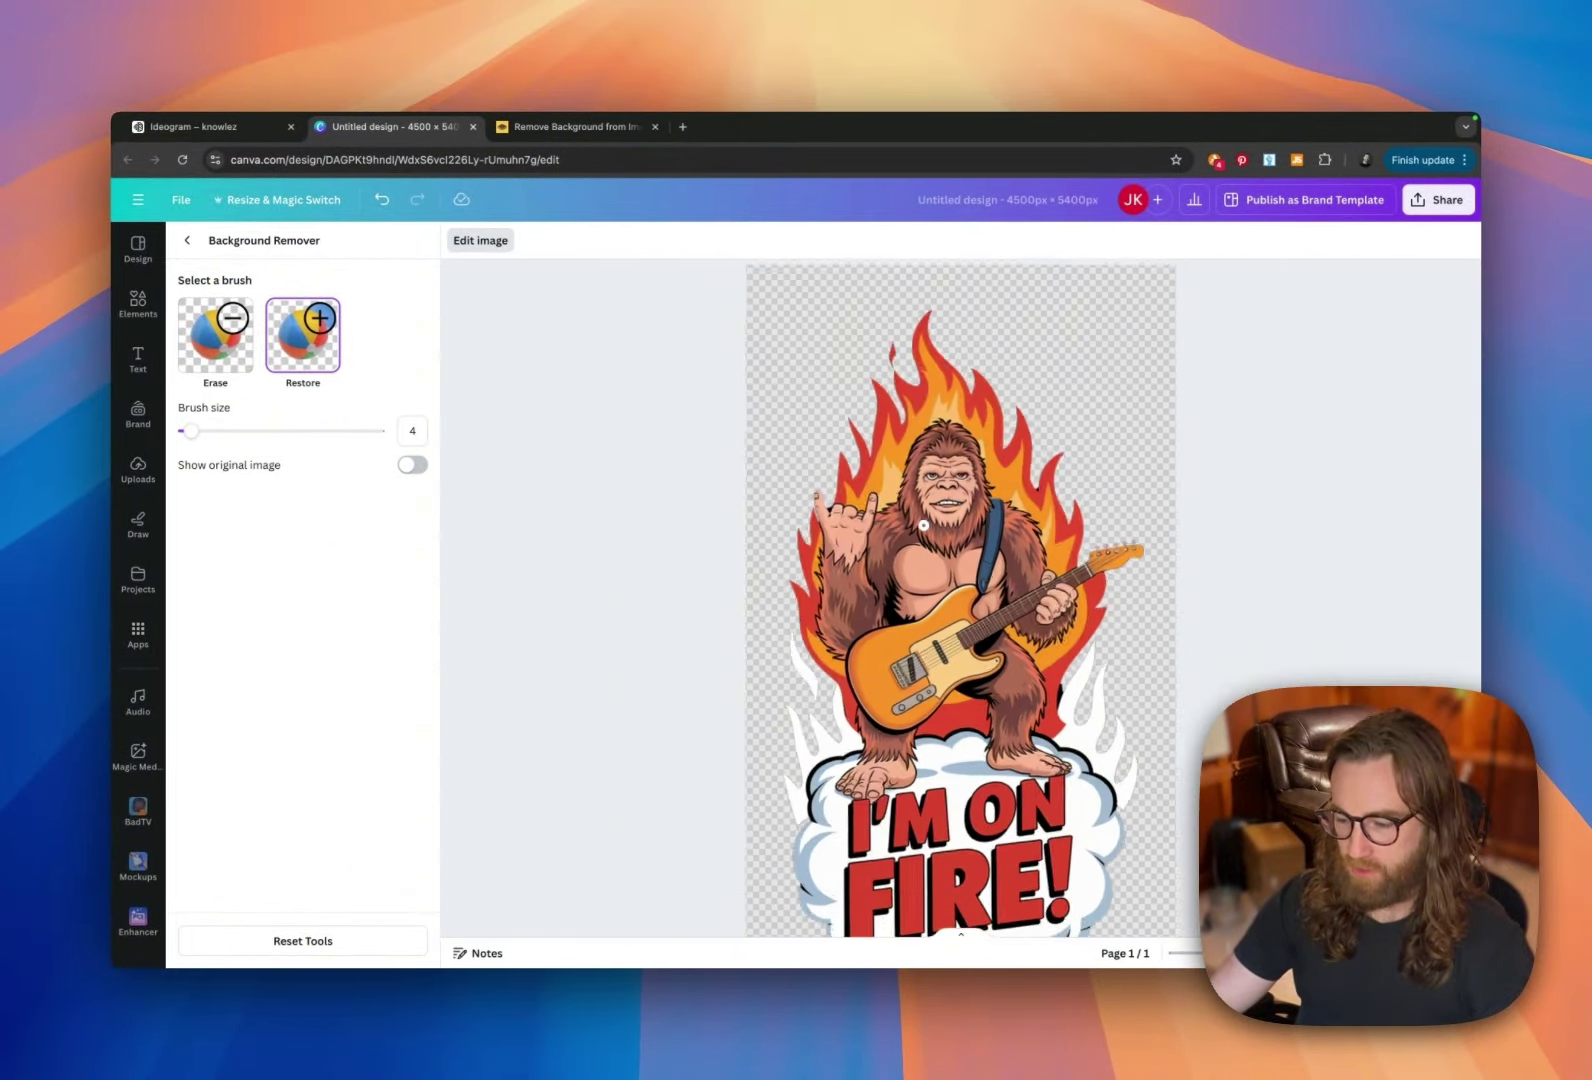
scroll(923, 524, up, 3)
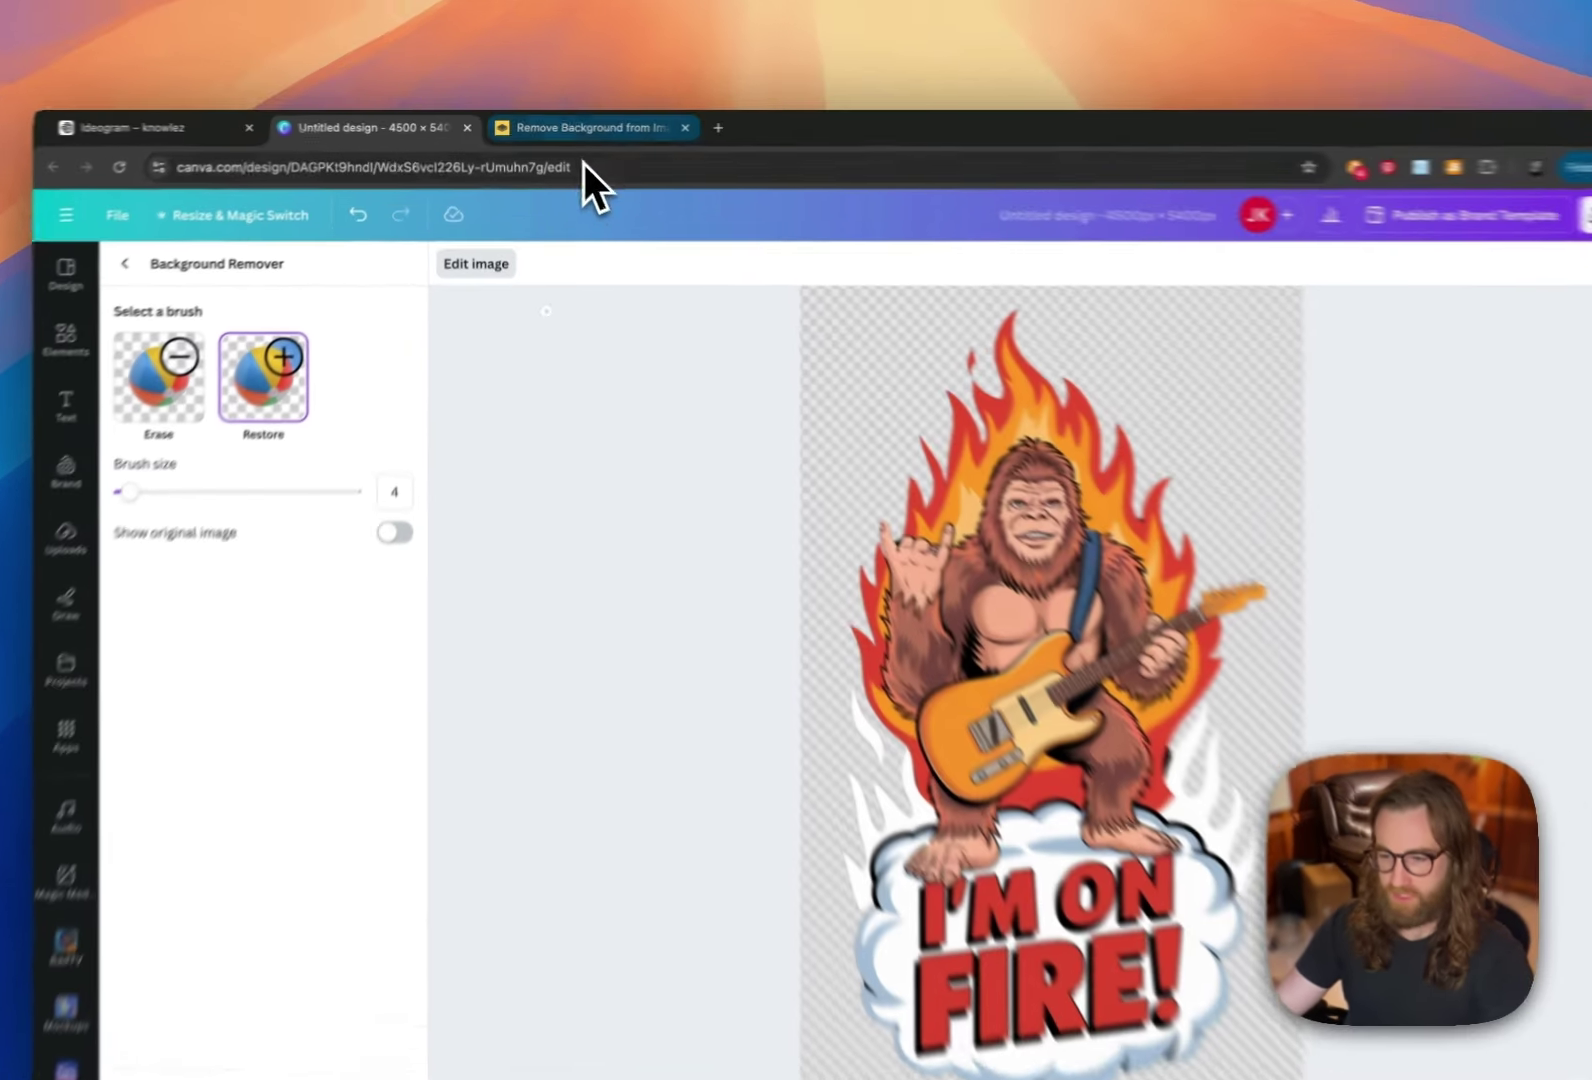
Step: Switch to remove.bg, upload the "I'm on fire!" bigfoot image and inspect its cut-out around the foot and cloud
click(580, 128)
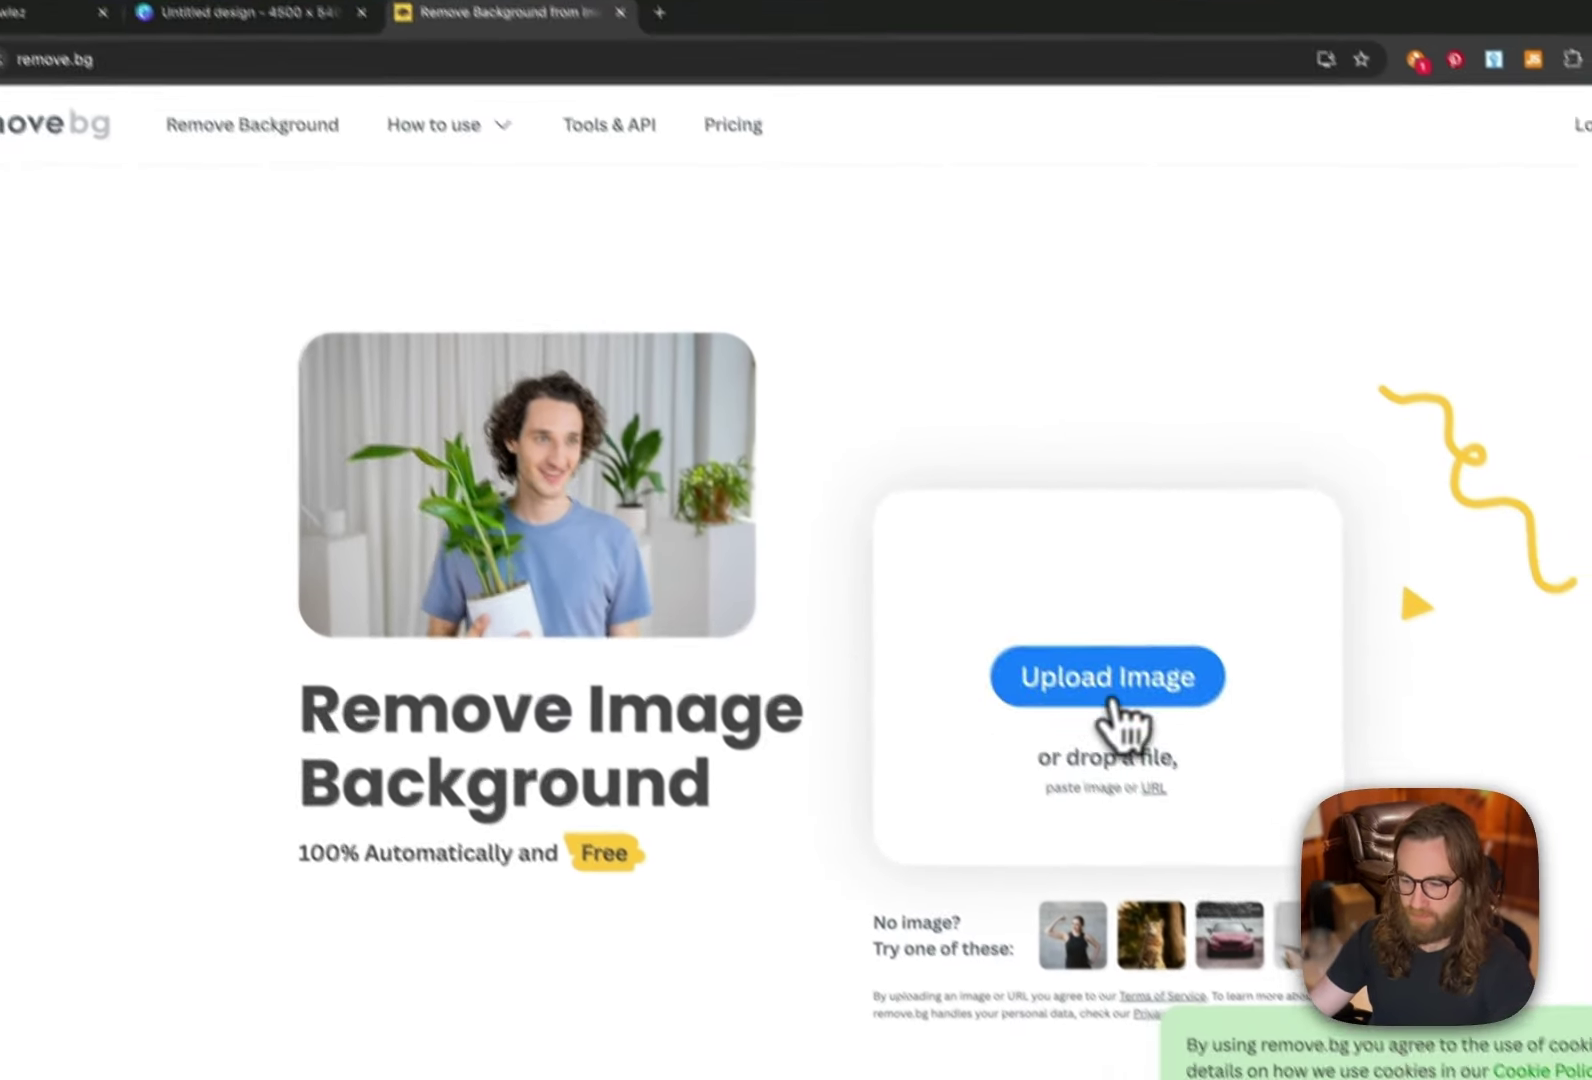
click(1205, 790)
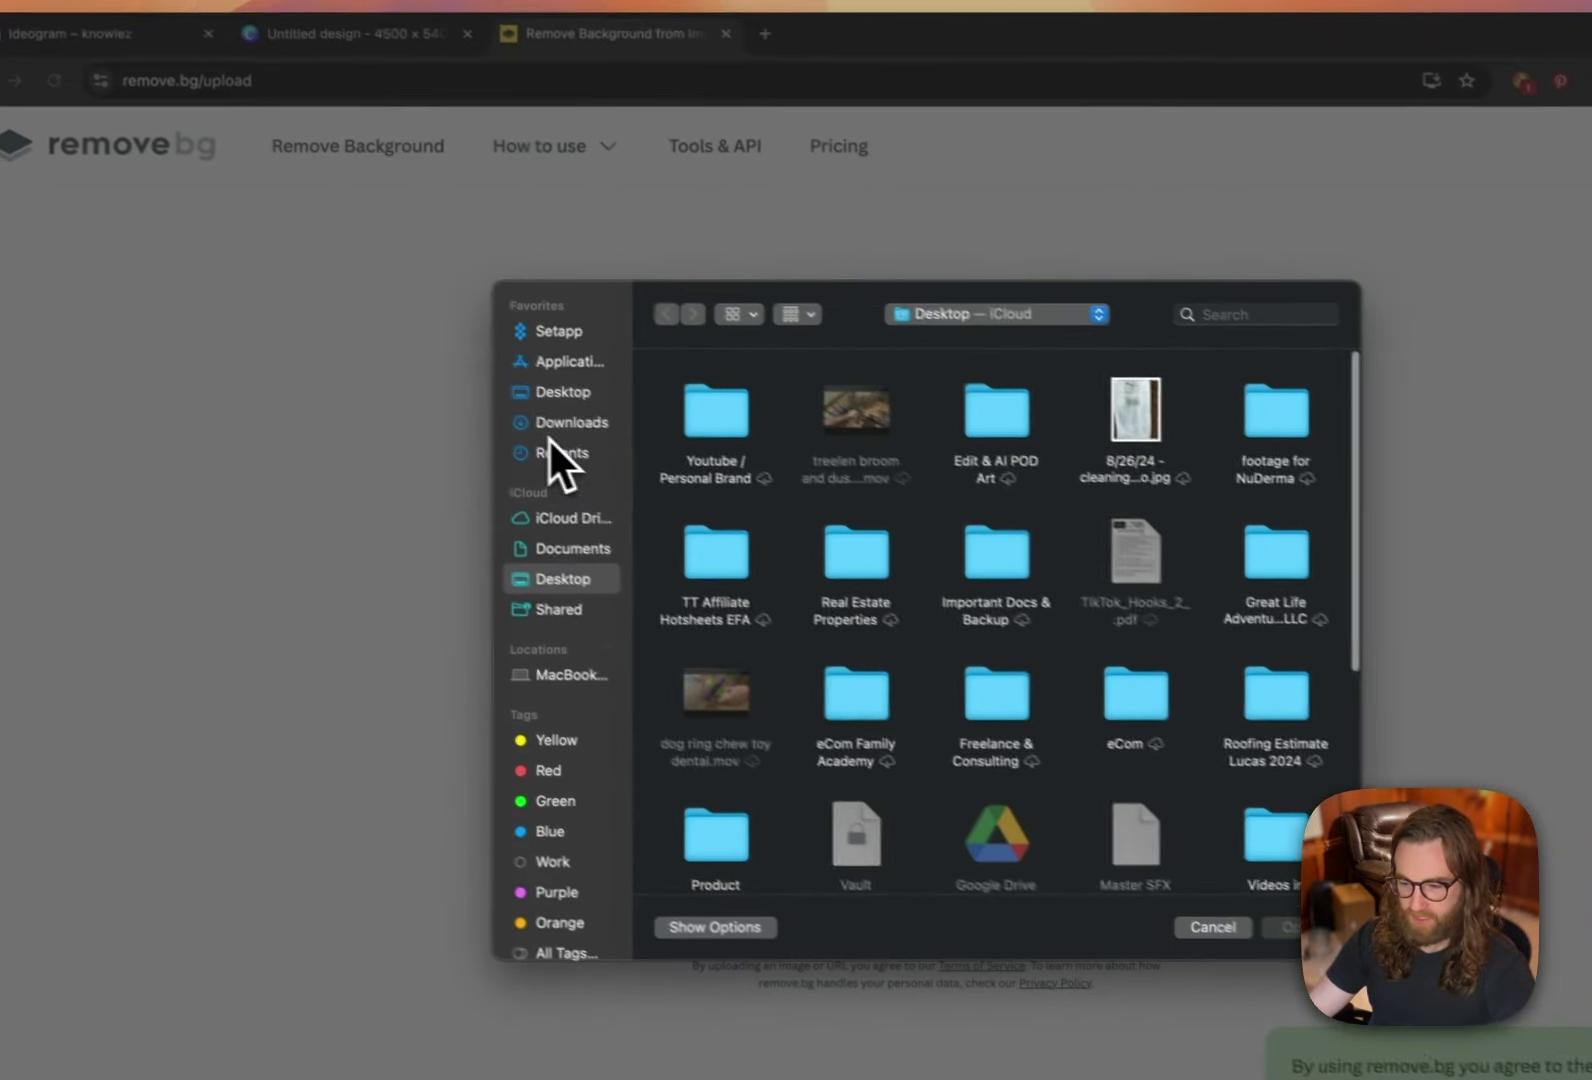
click(444, 333)
double_click(766, 495)
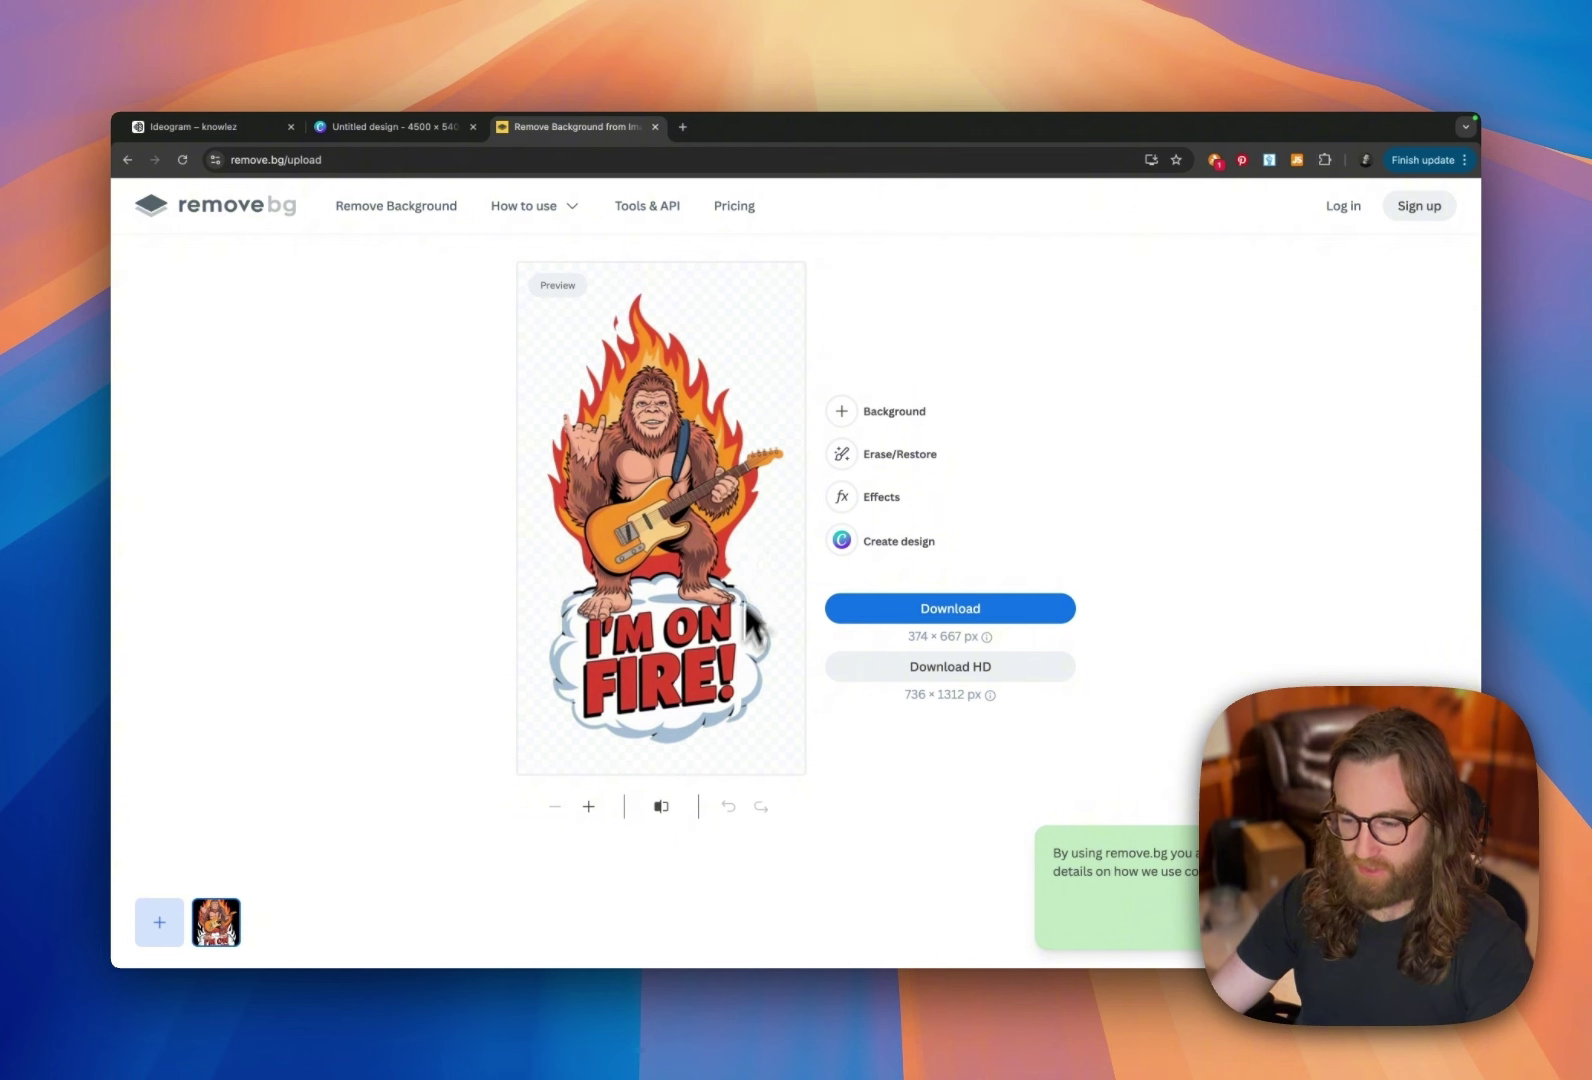
scroll(741, 595, up, 5)
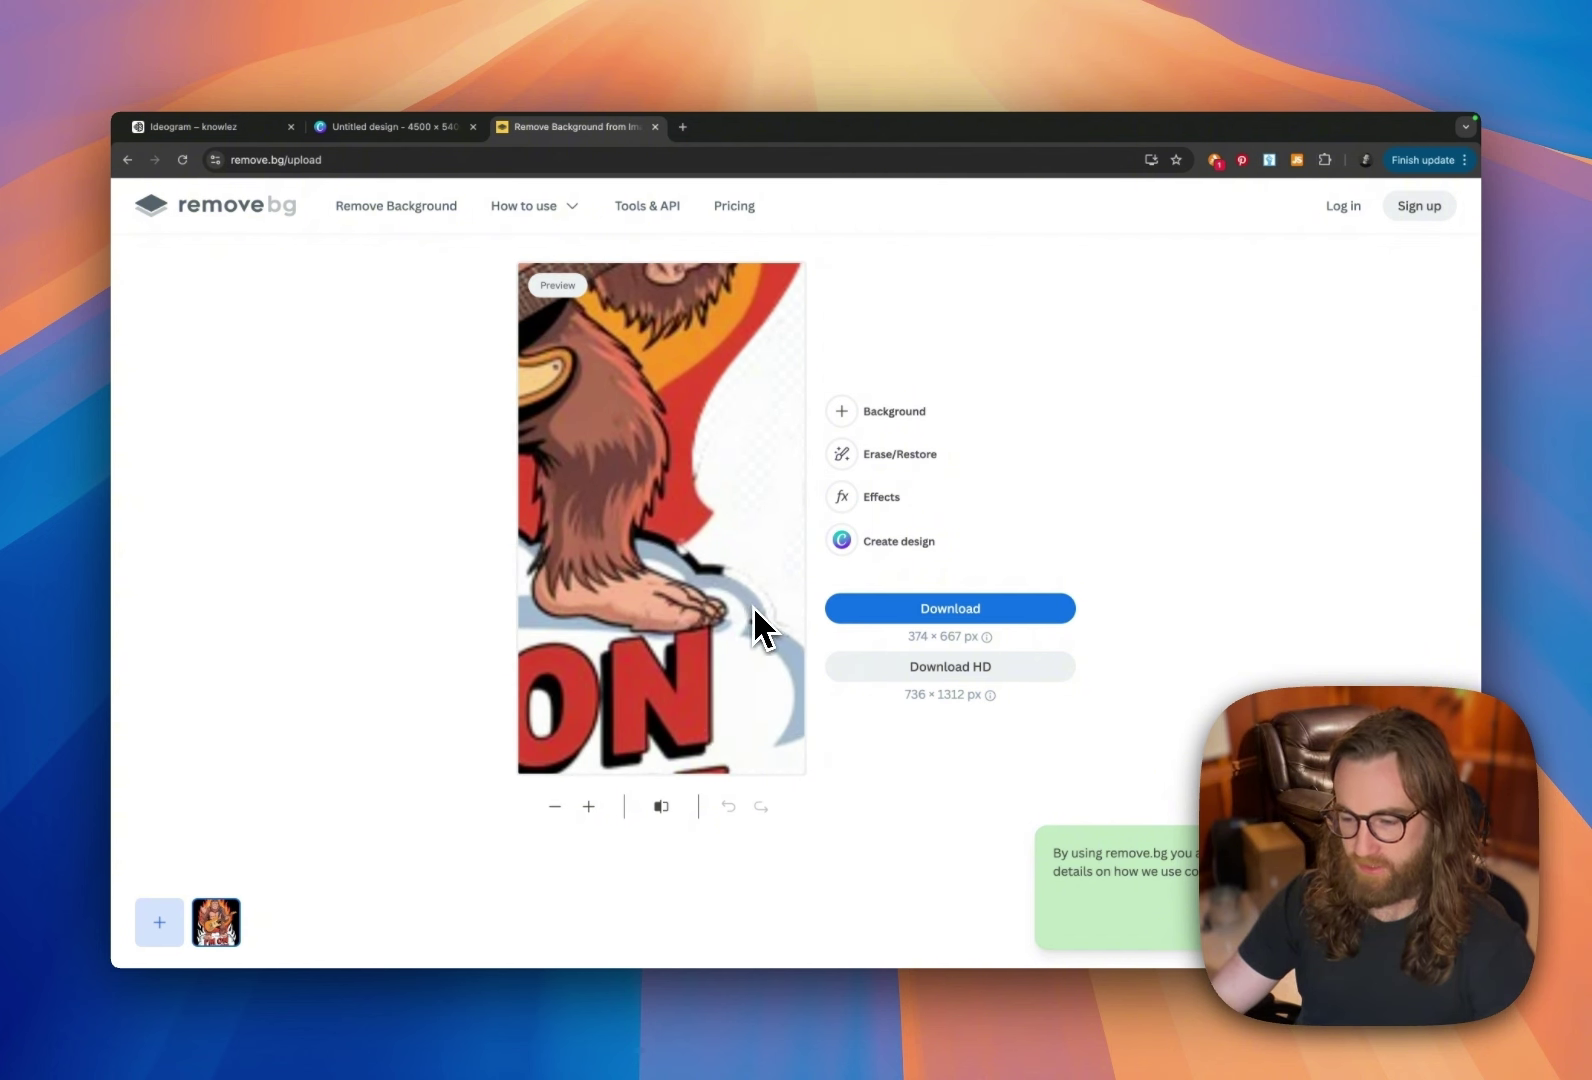
scroll(752, 606, down, 5)
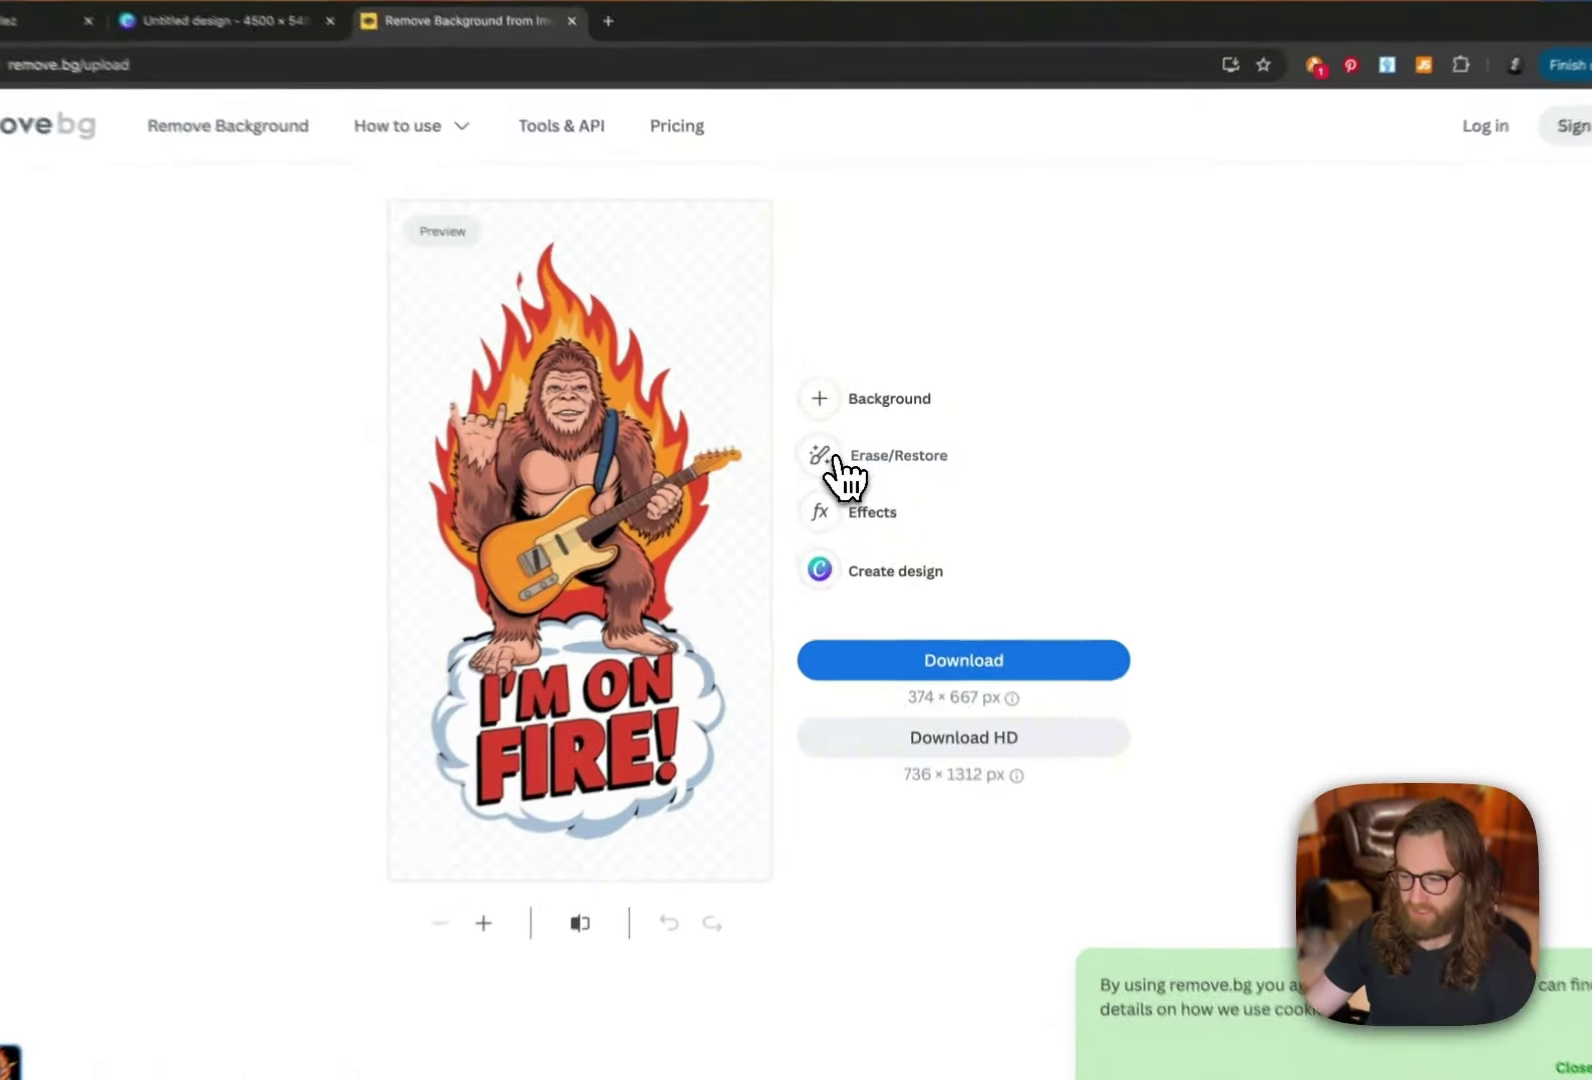
Step: Open remove.bg's Erase/Restore brush for the bigfoot image and try its Restore and Erase modes
click(845, 454)
click(970, 426)
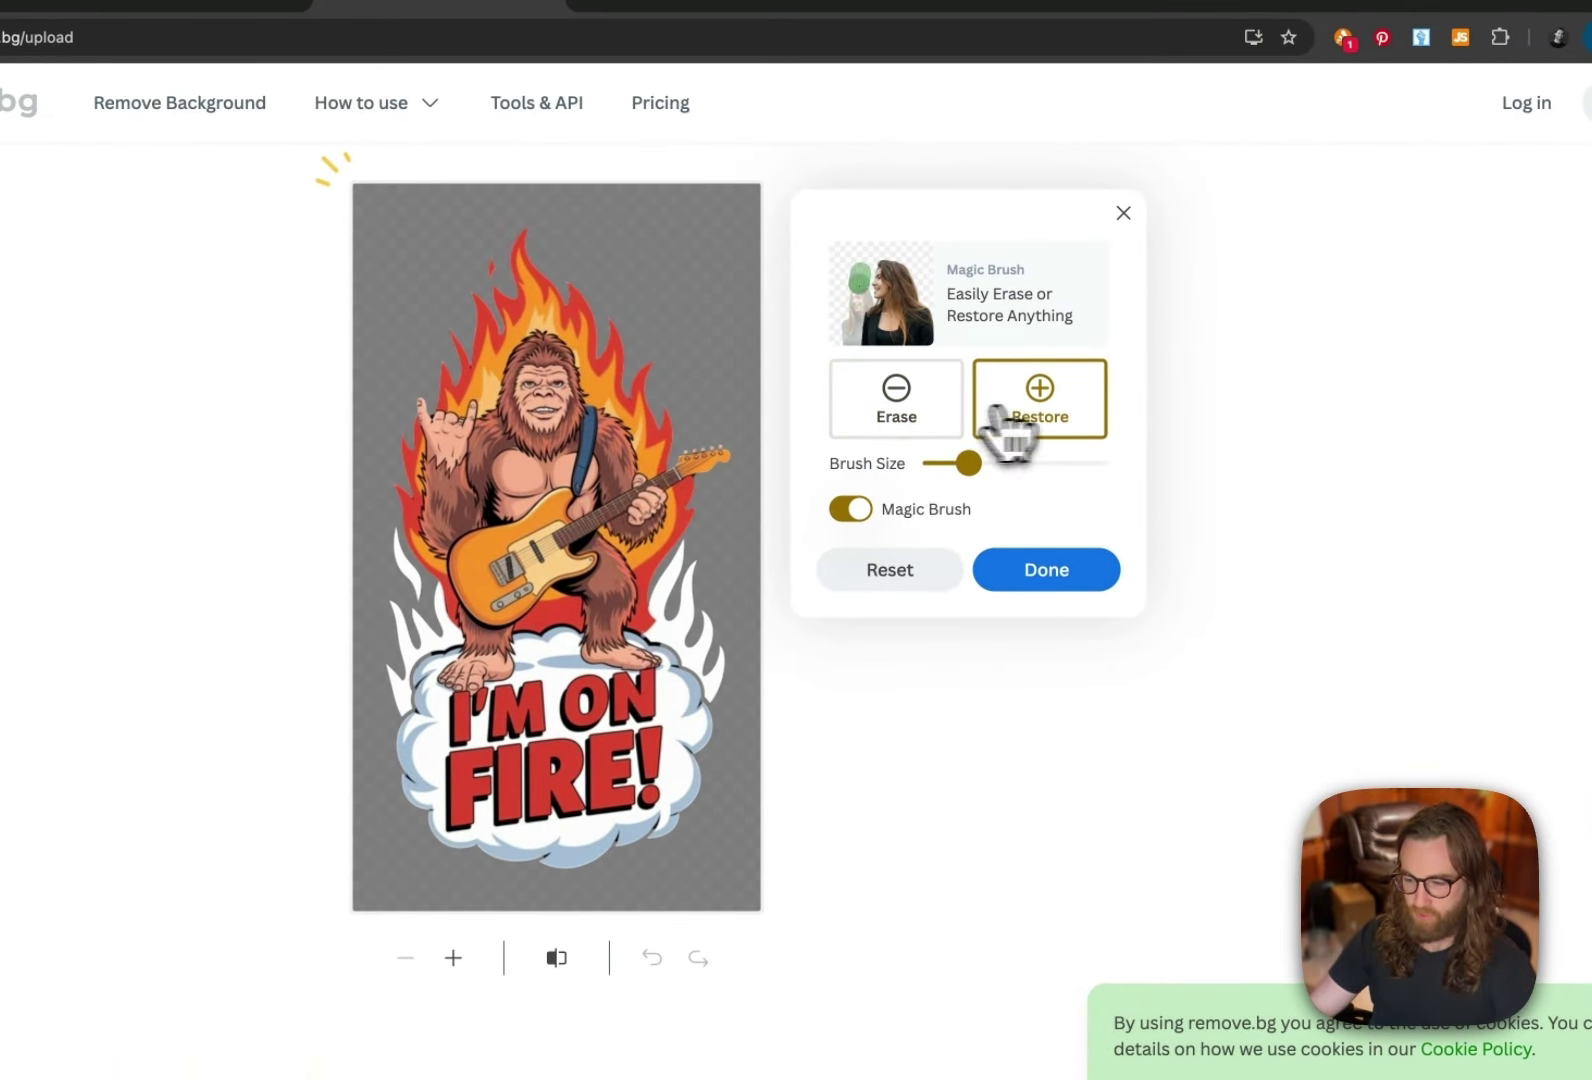
click(896, 420)
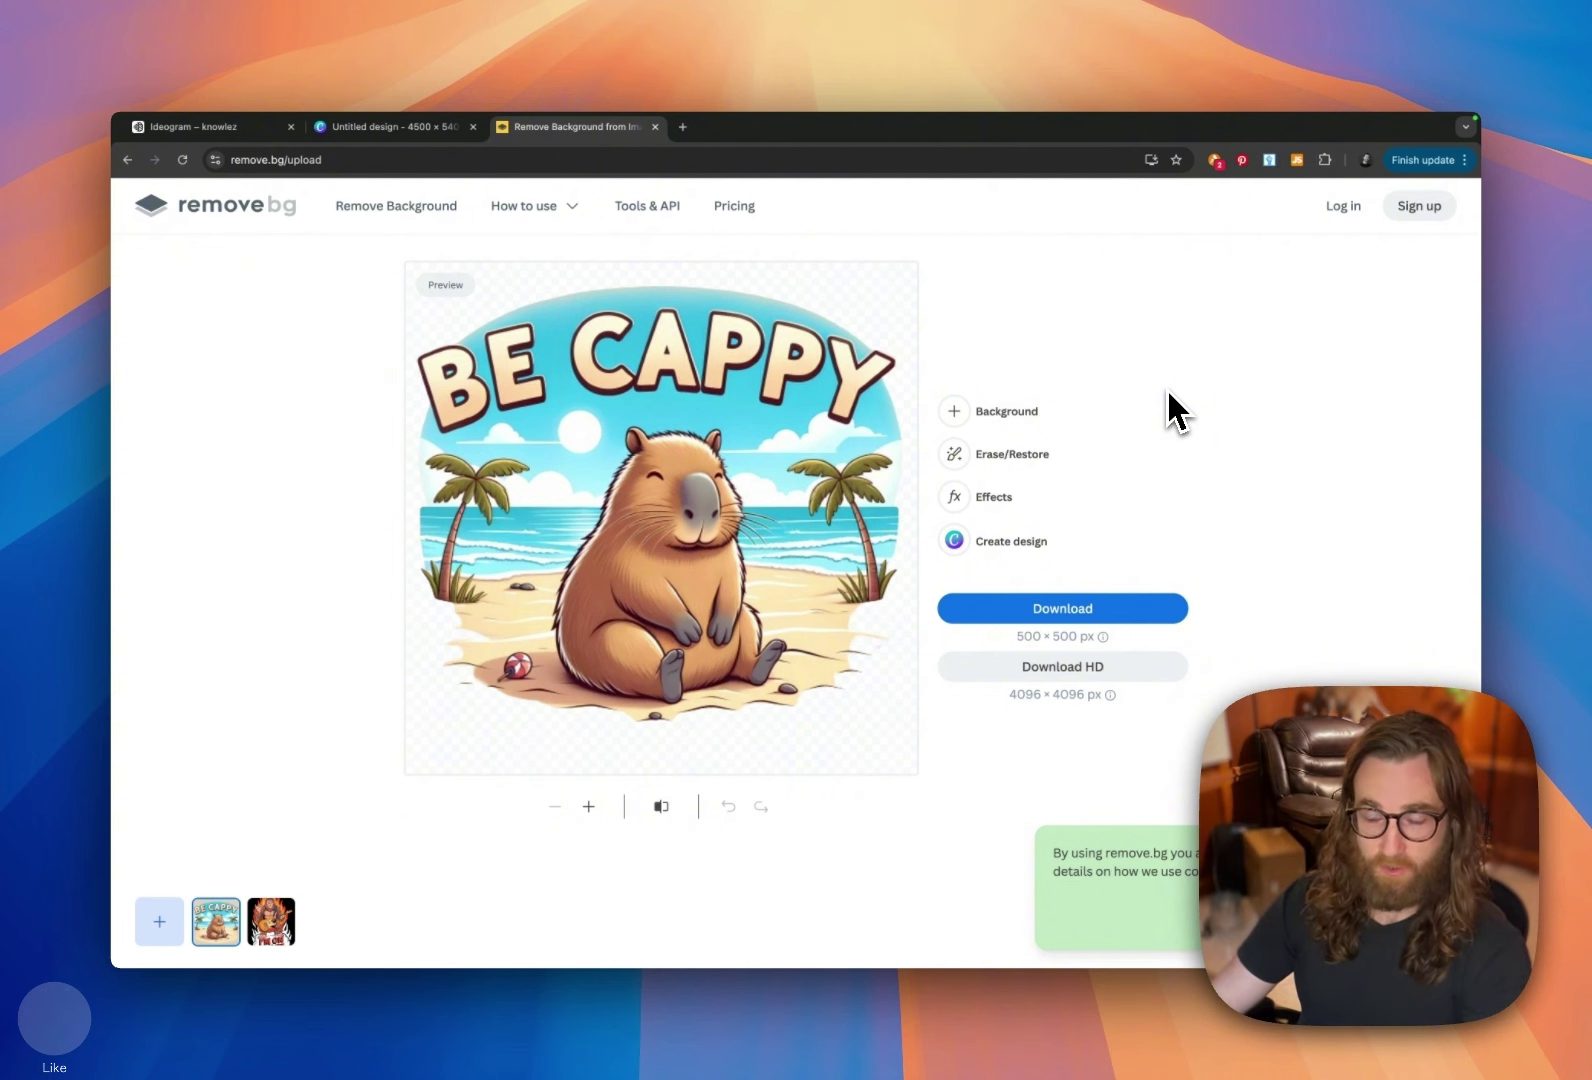
Step: In Bigjpg, upload "bigfoot taunting monster truck driving away mountains.png" and enlarge it 4x as Artwork with Highest noise reduction
click(462, 501)
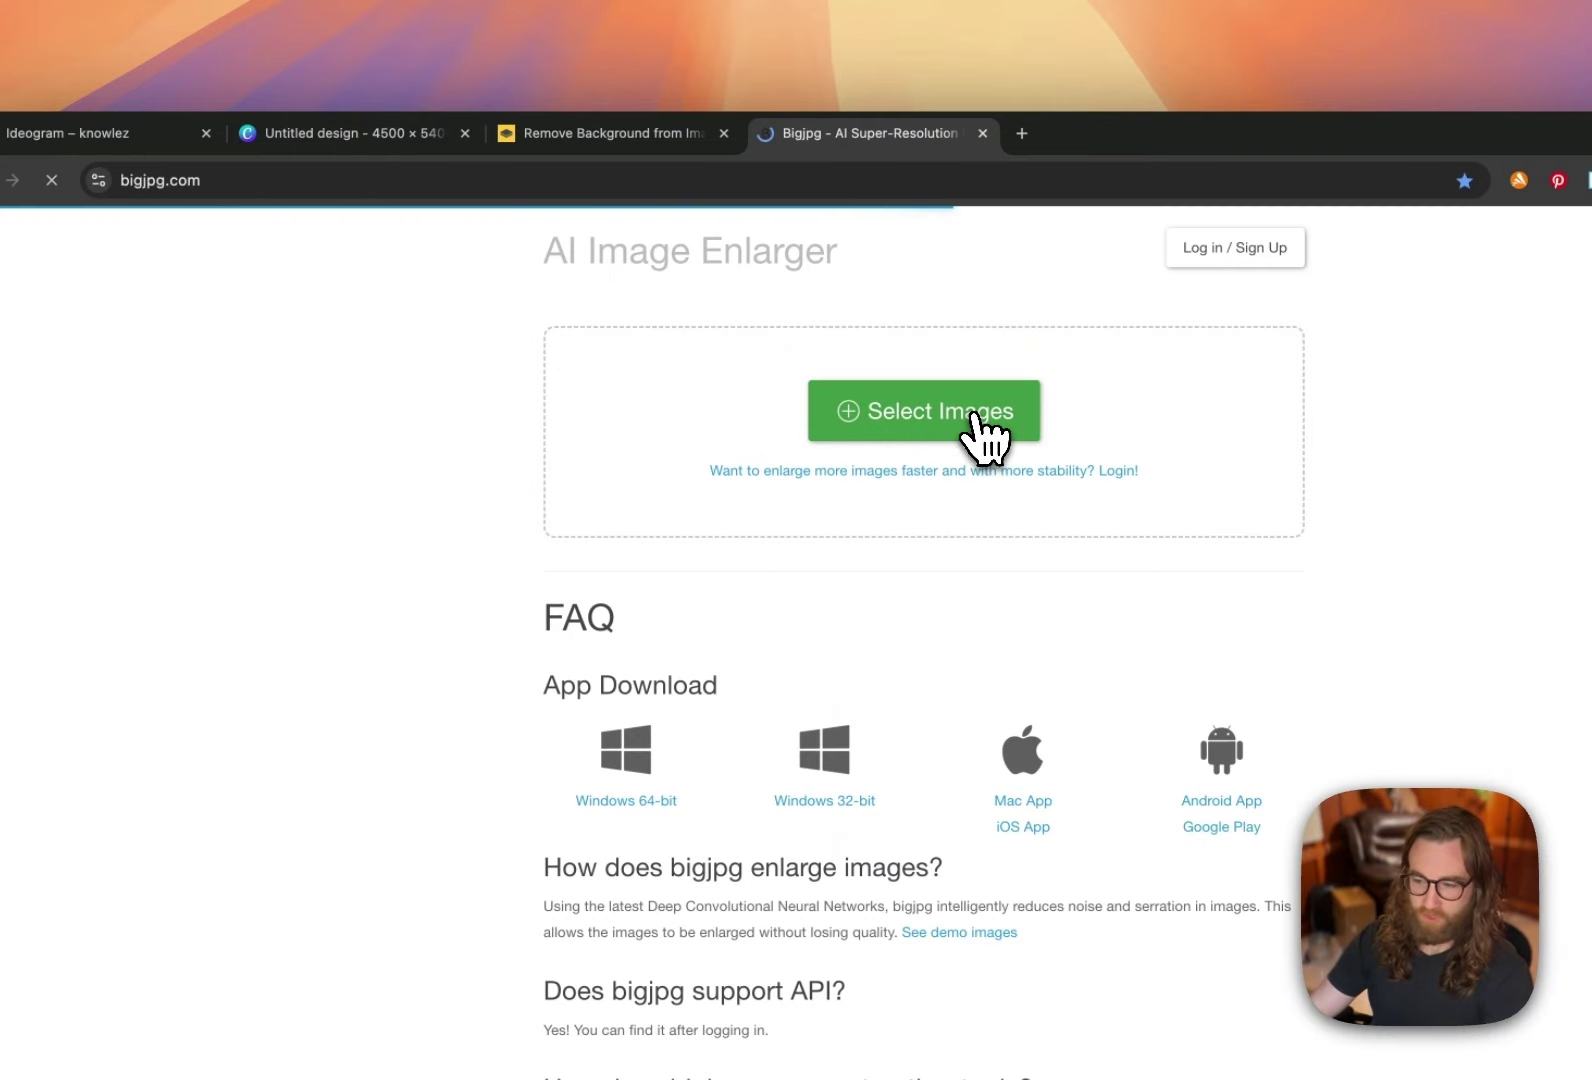
click(976, 418)
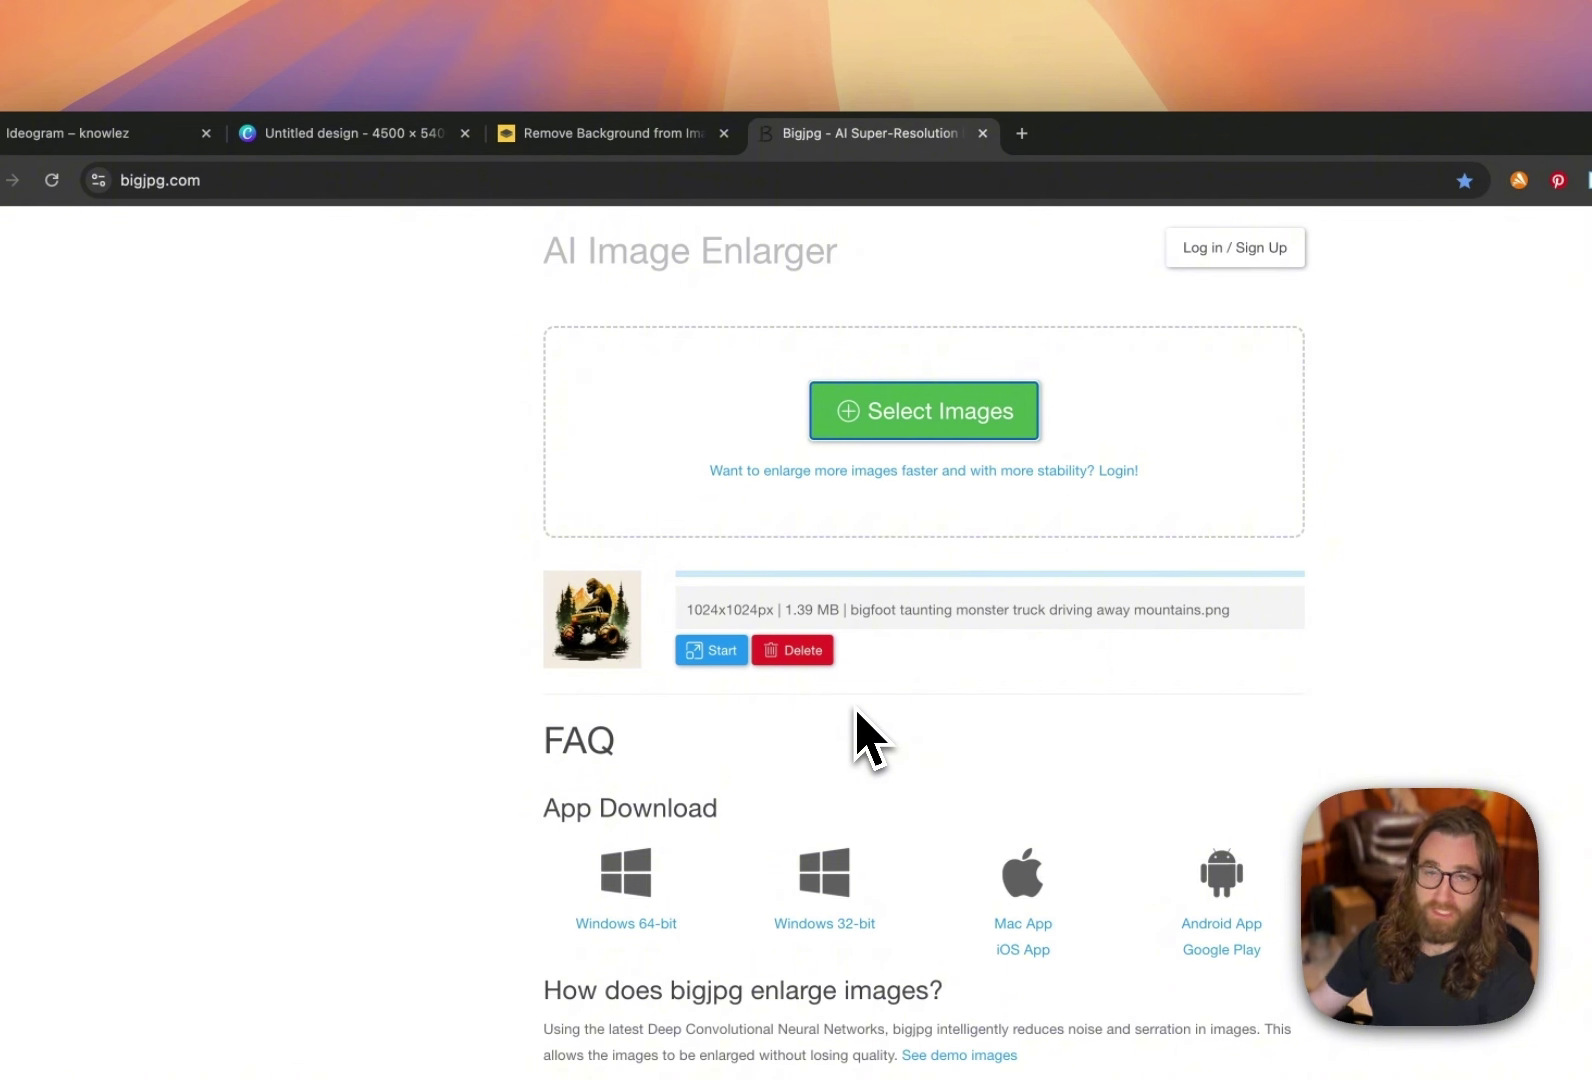
click(708, 655)
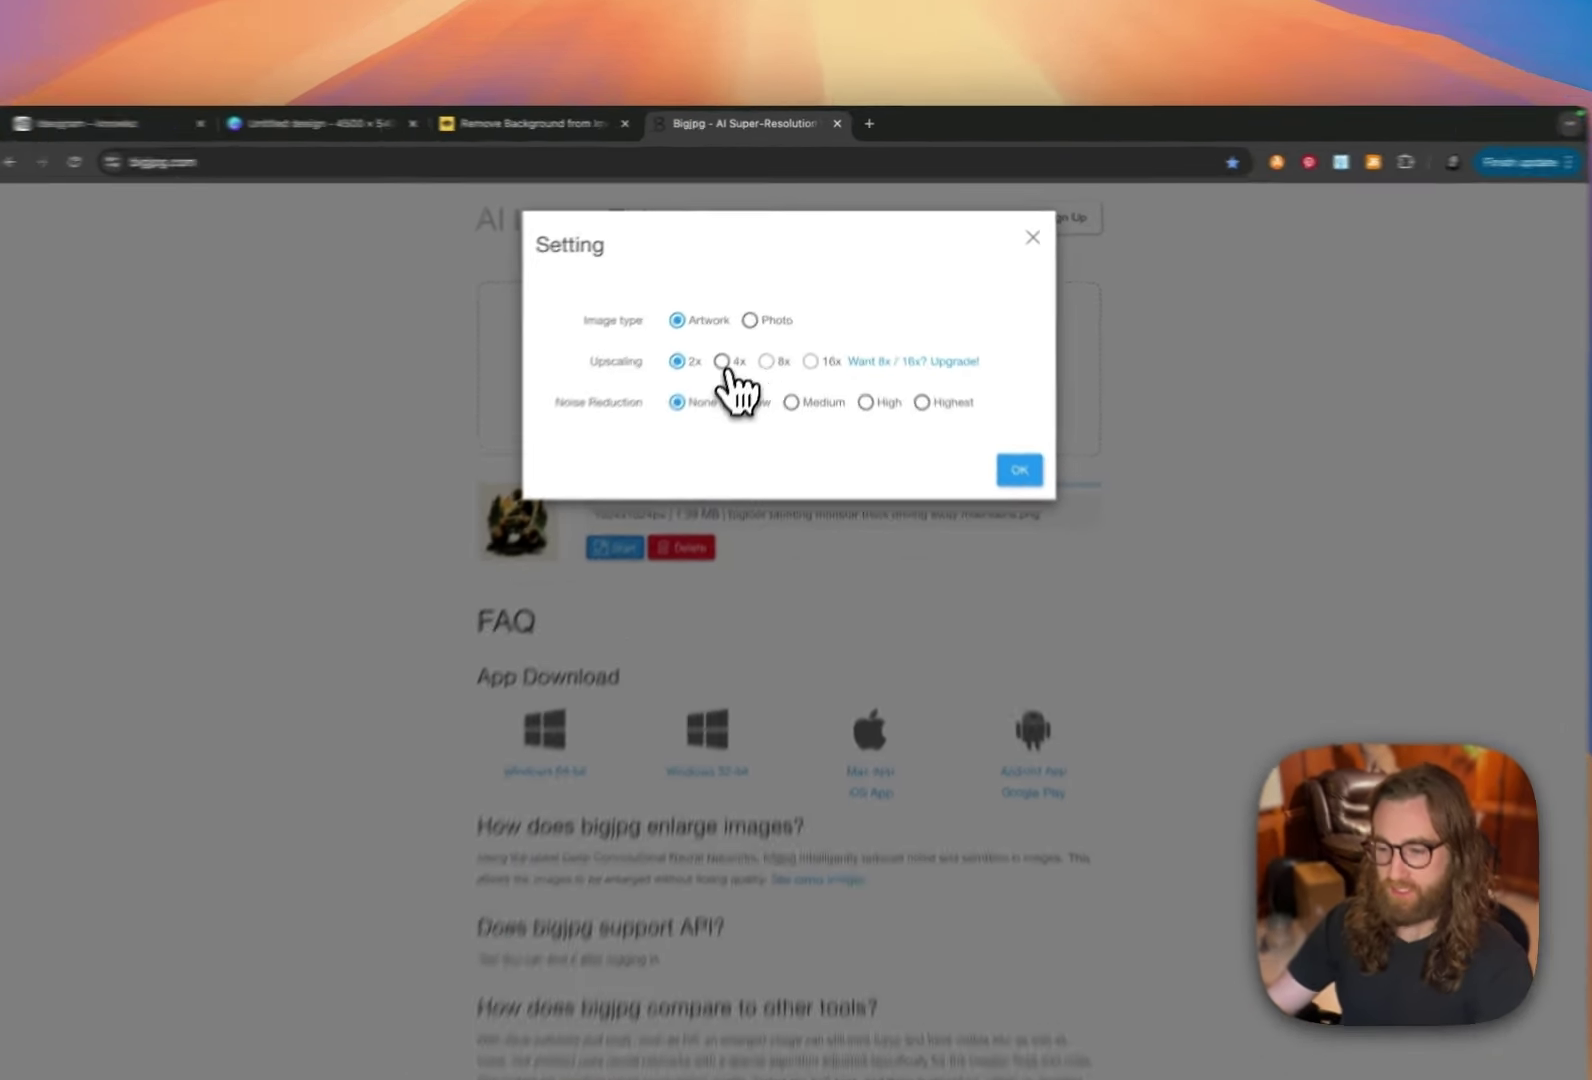
click(738, 331)
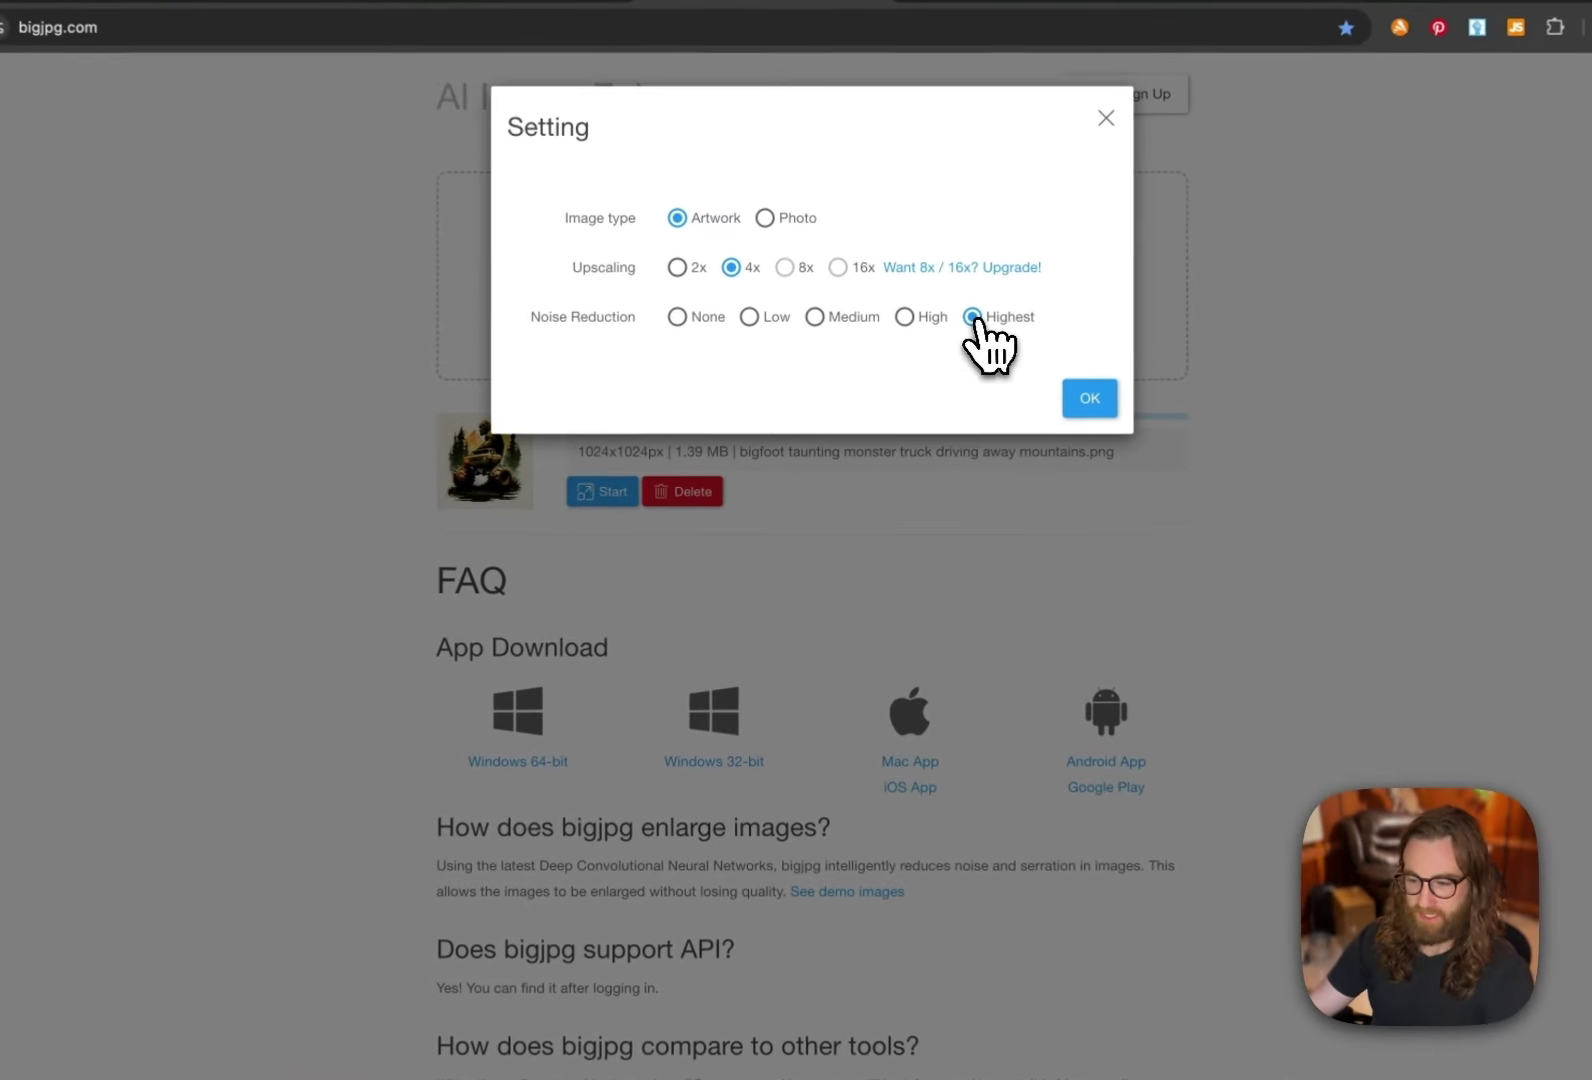
click(909, 366)
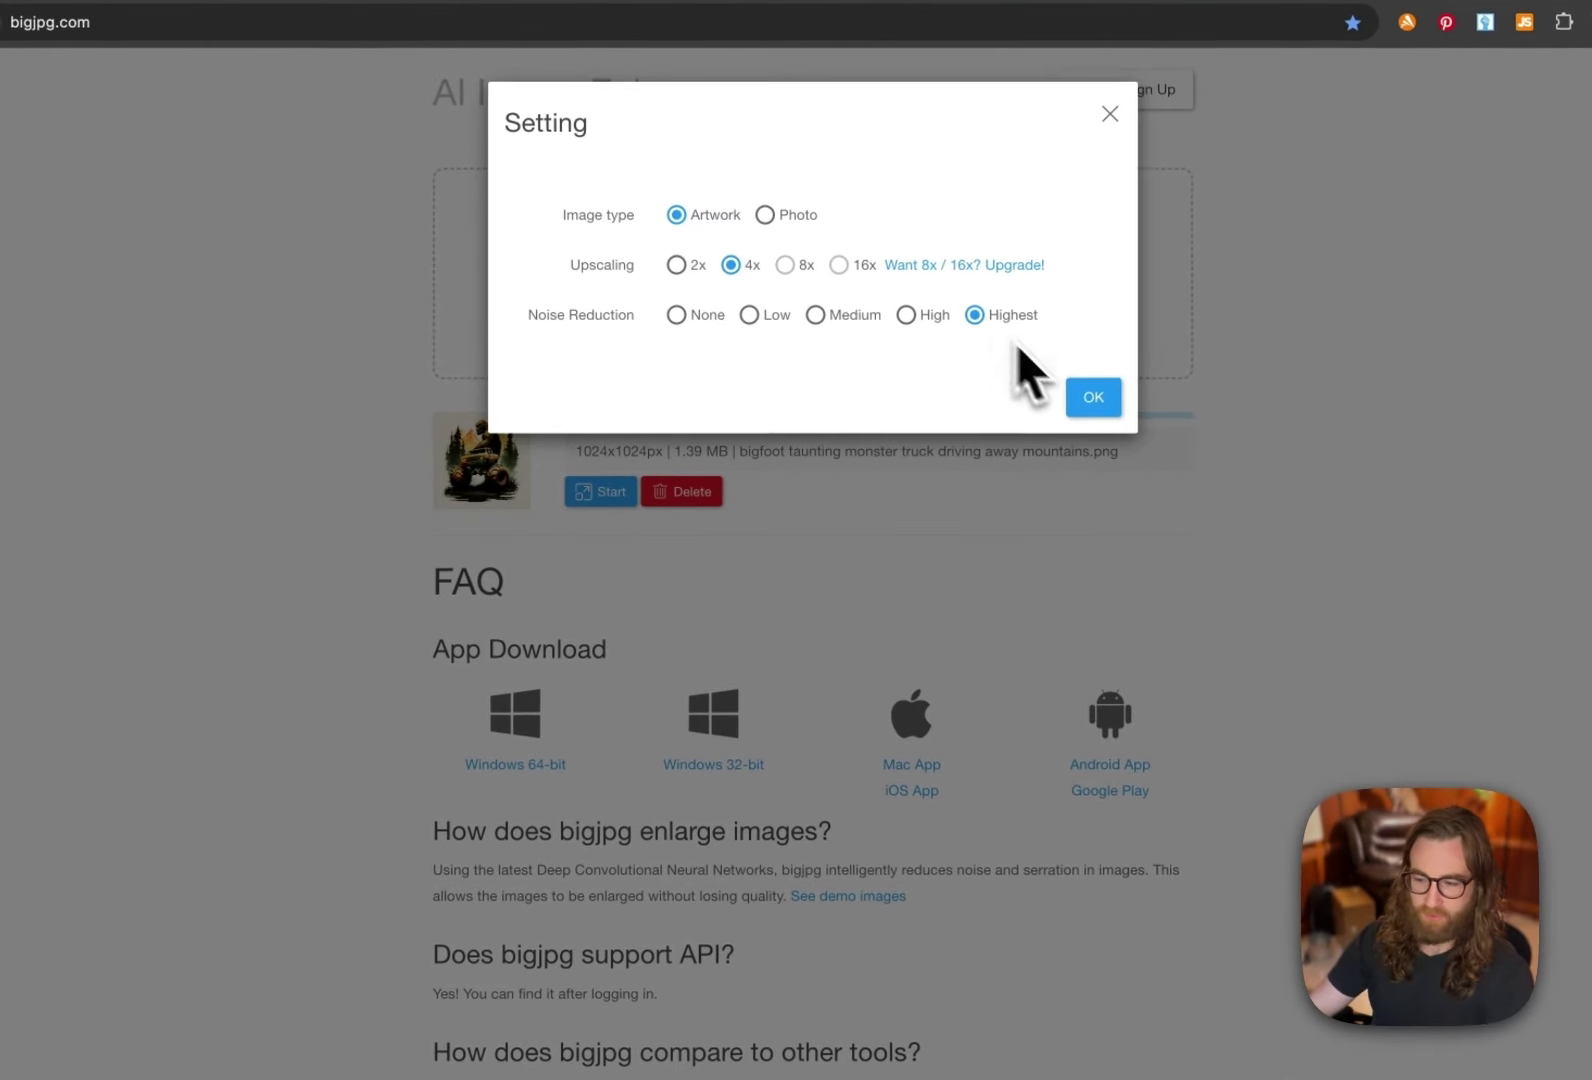
click(1080, 392)
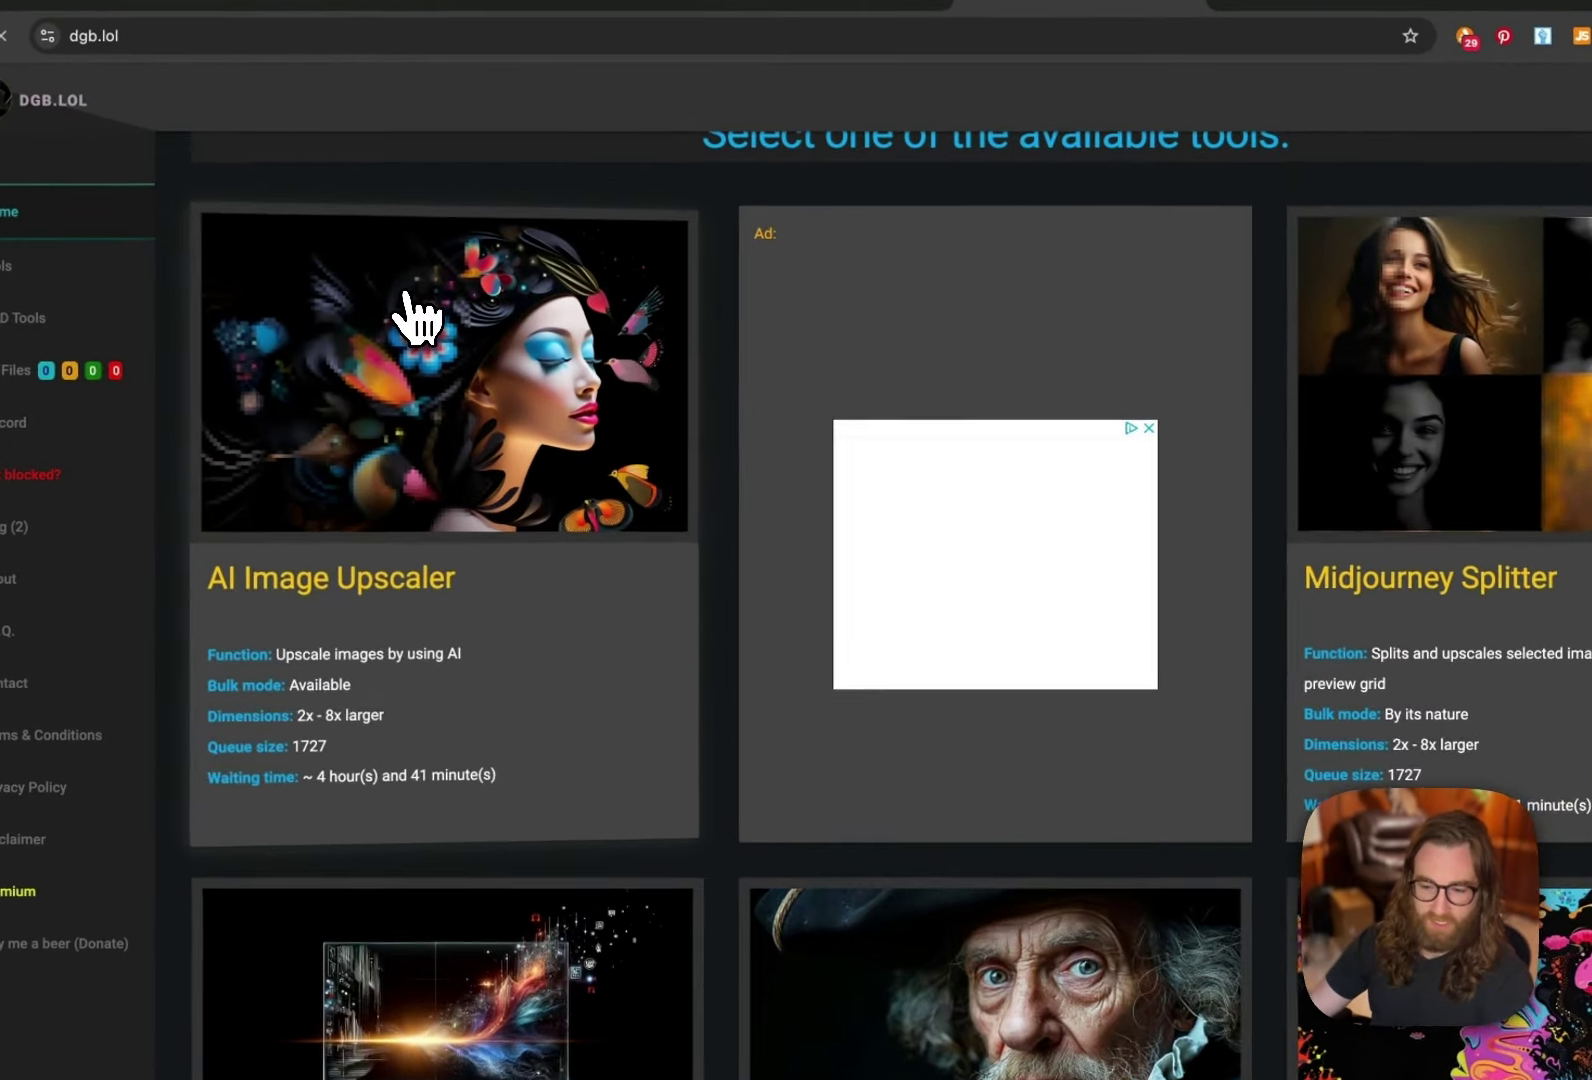
Step: Open the AI Image Upscaler tool on dgb.lol
click(472, 348)
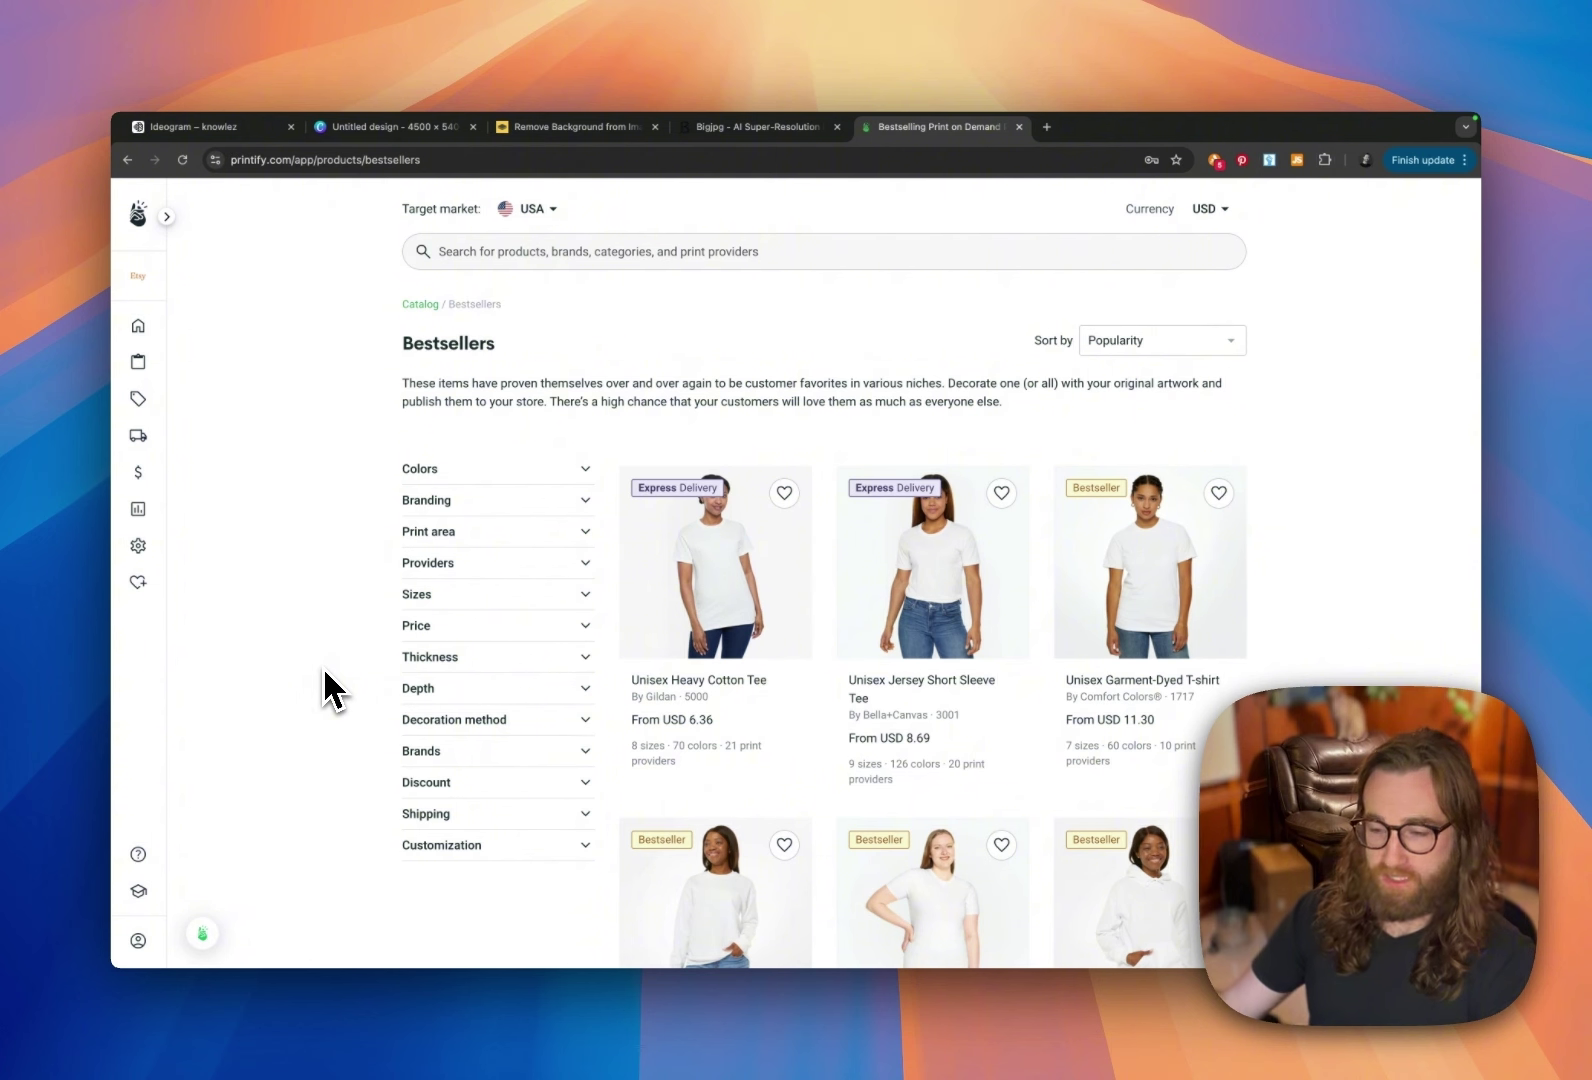
Step: Switch to Printify and browse the Bestsellers catalog for products to sell, comparing base prices and print providers
scroll(330, 690, down, 1)
scroll(330, 690, up, 1)
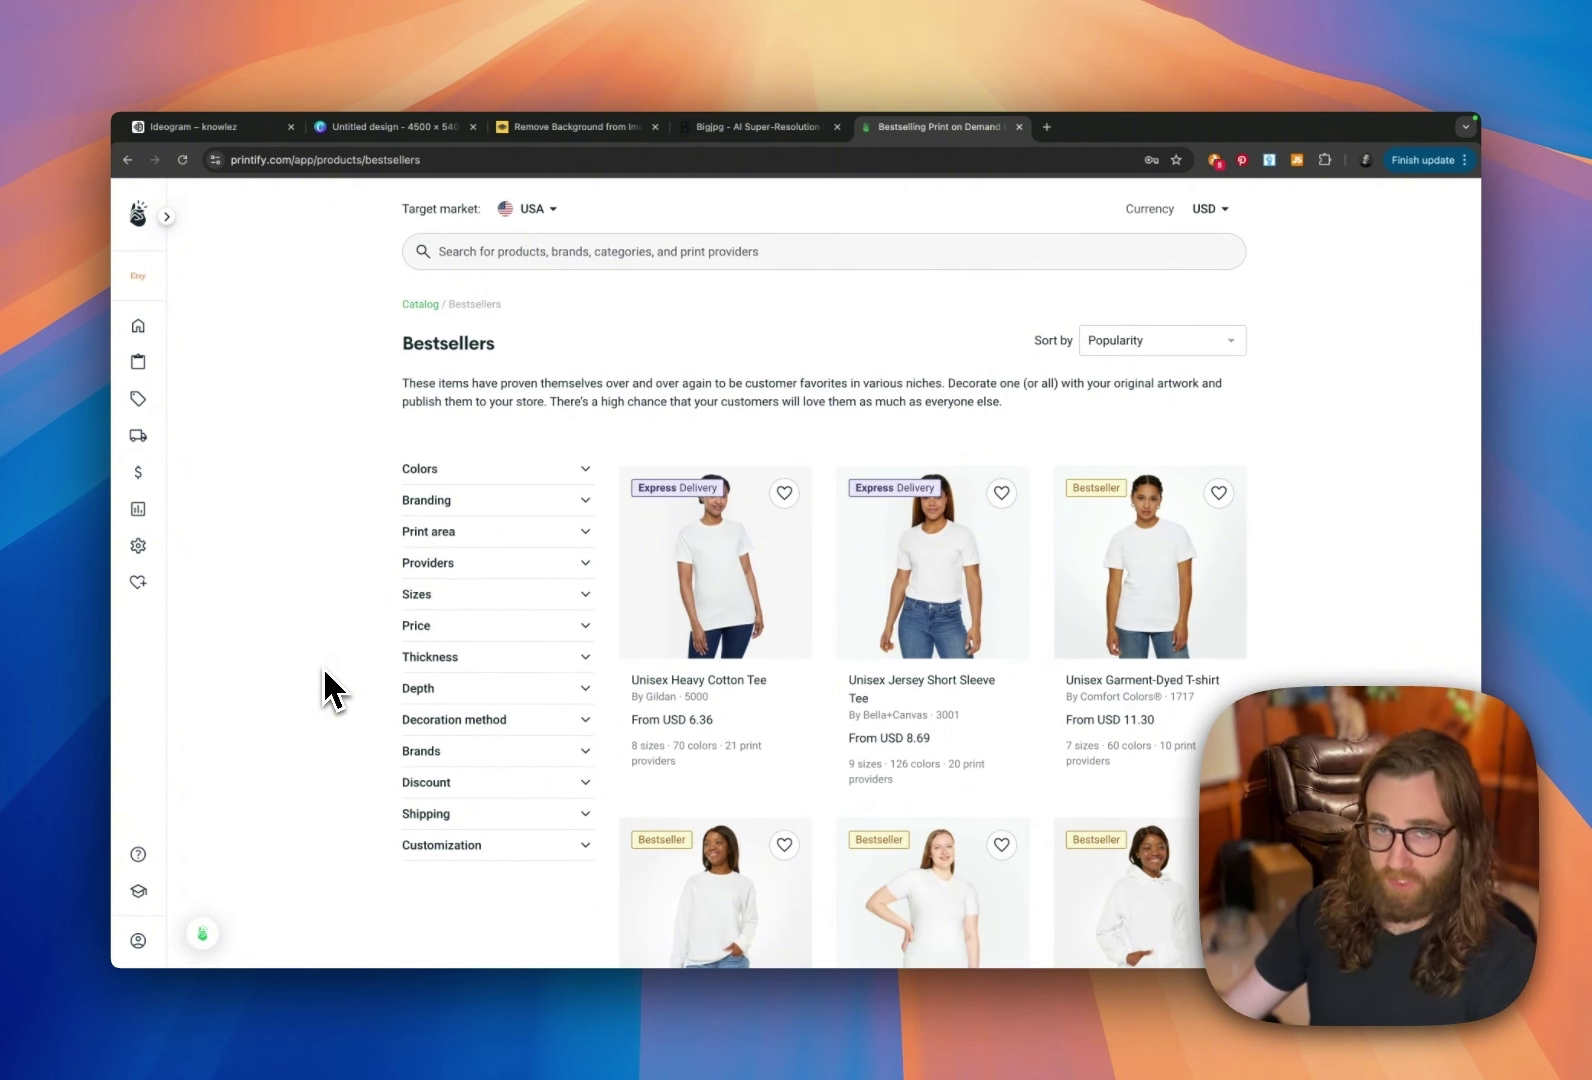
scroll(330, 690, down, 10)
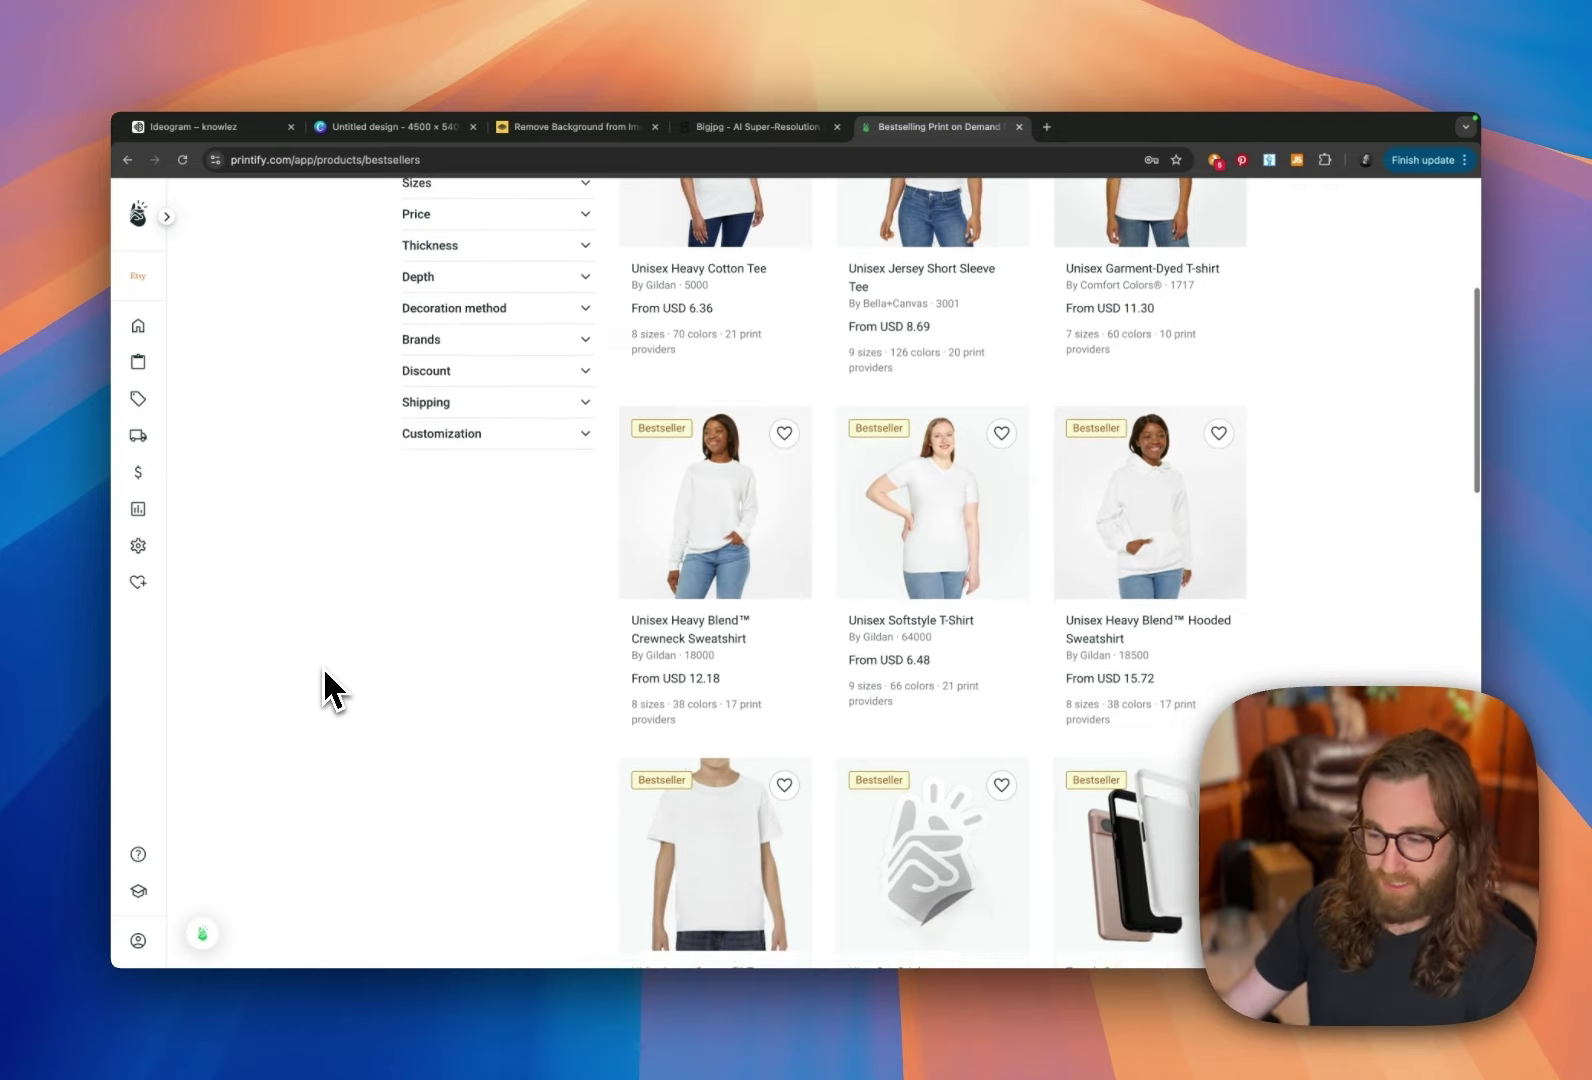
scroll(330, 690, down, 5)
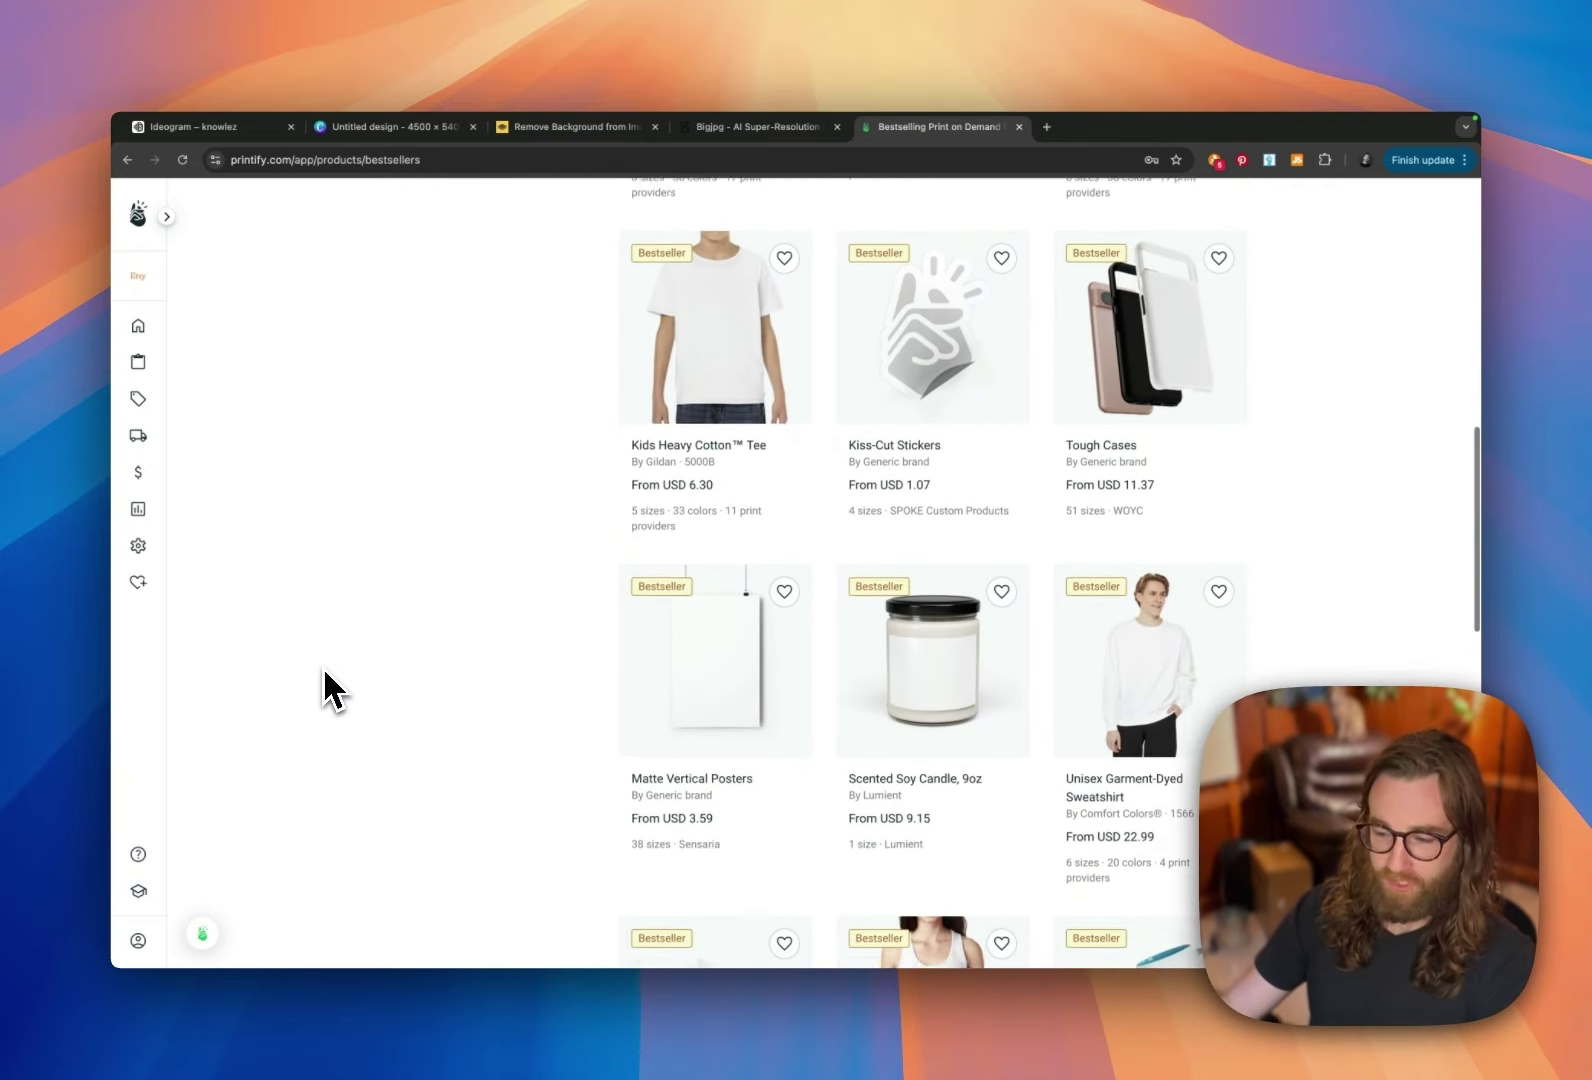
scroll(330, 690, down, 5)
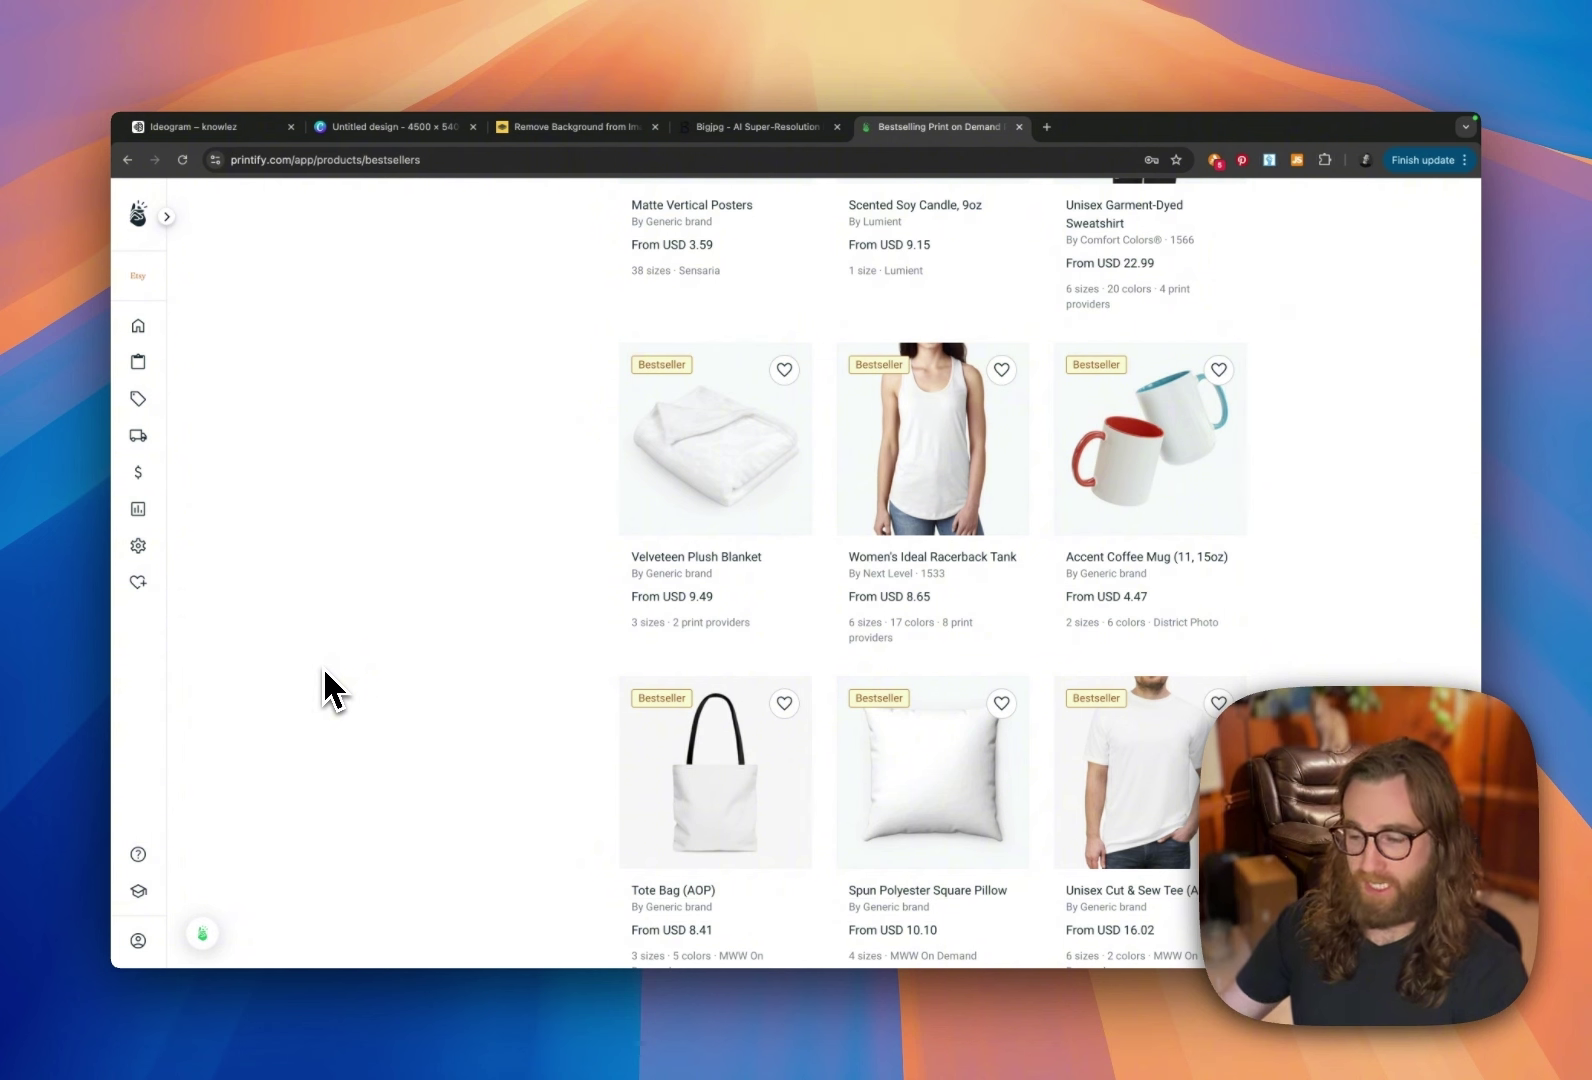
scroll(370, 670, down, 3)
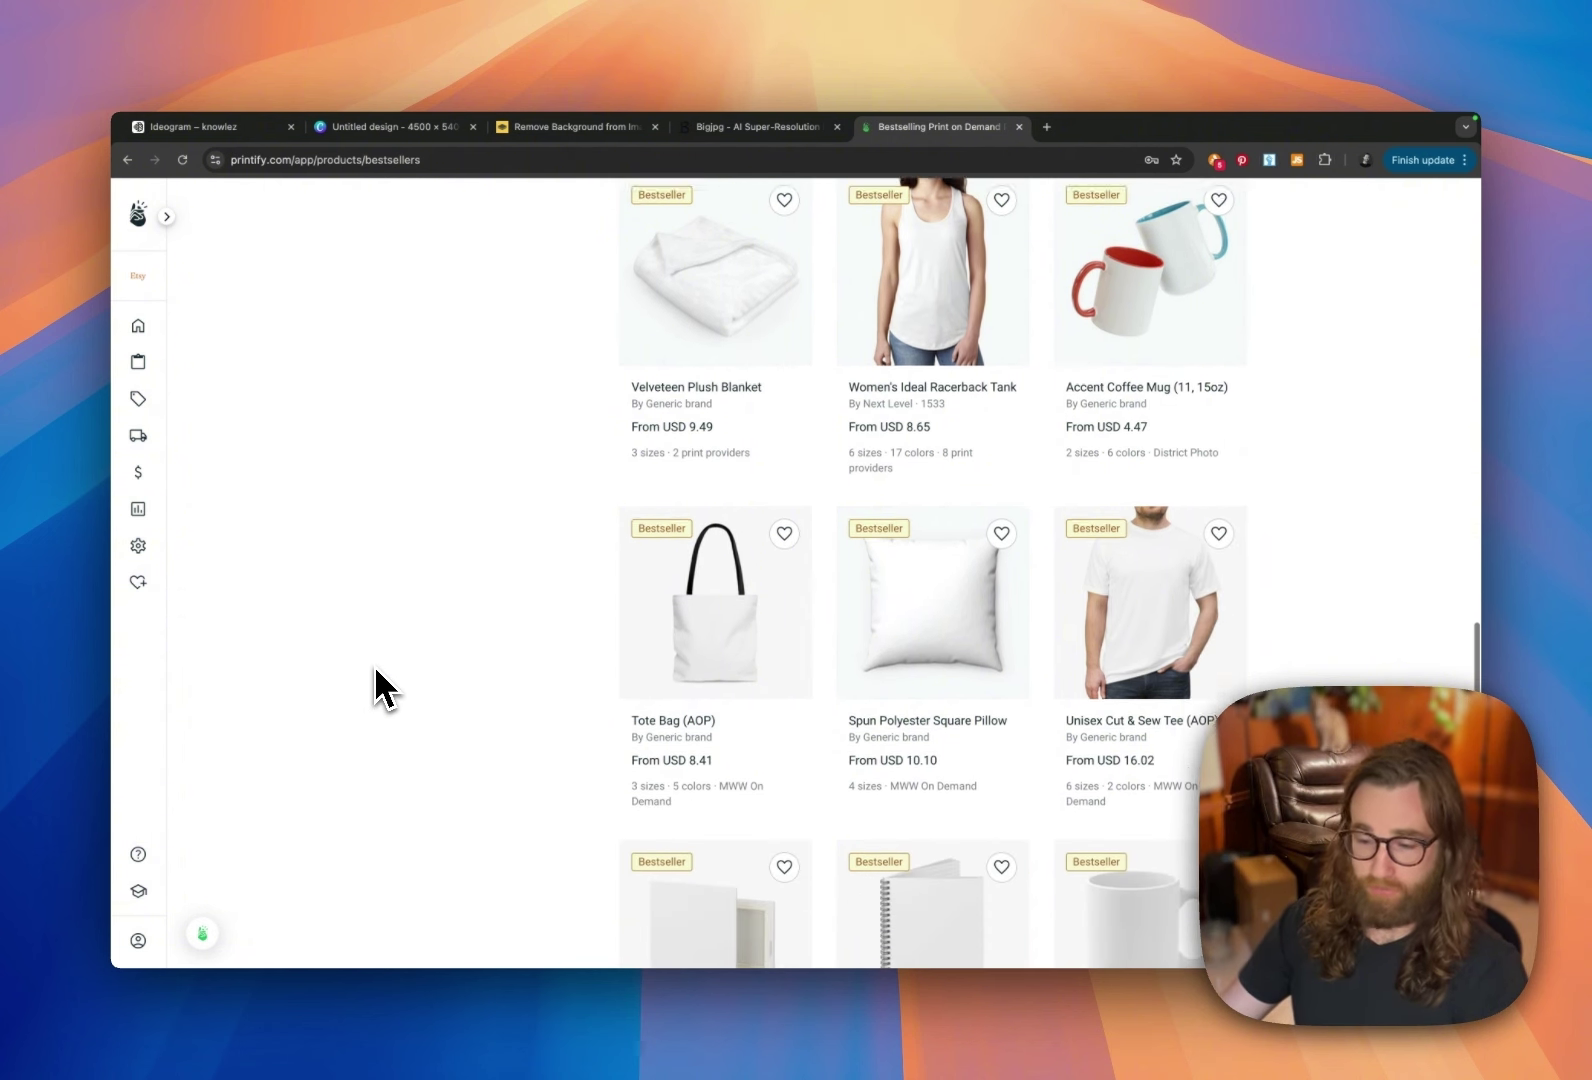
scroll(380, 675, down, 6)
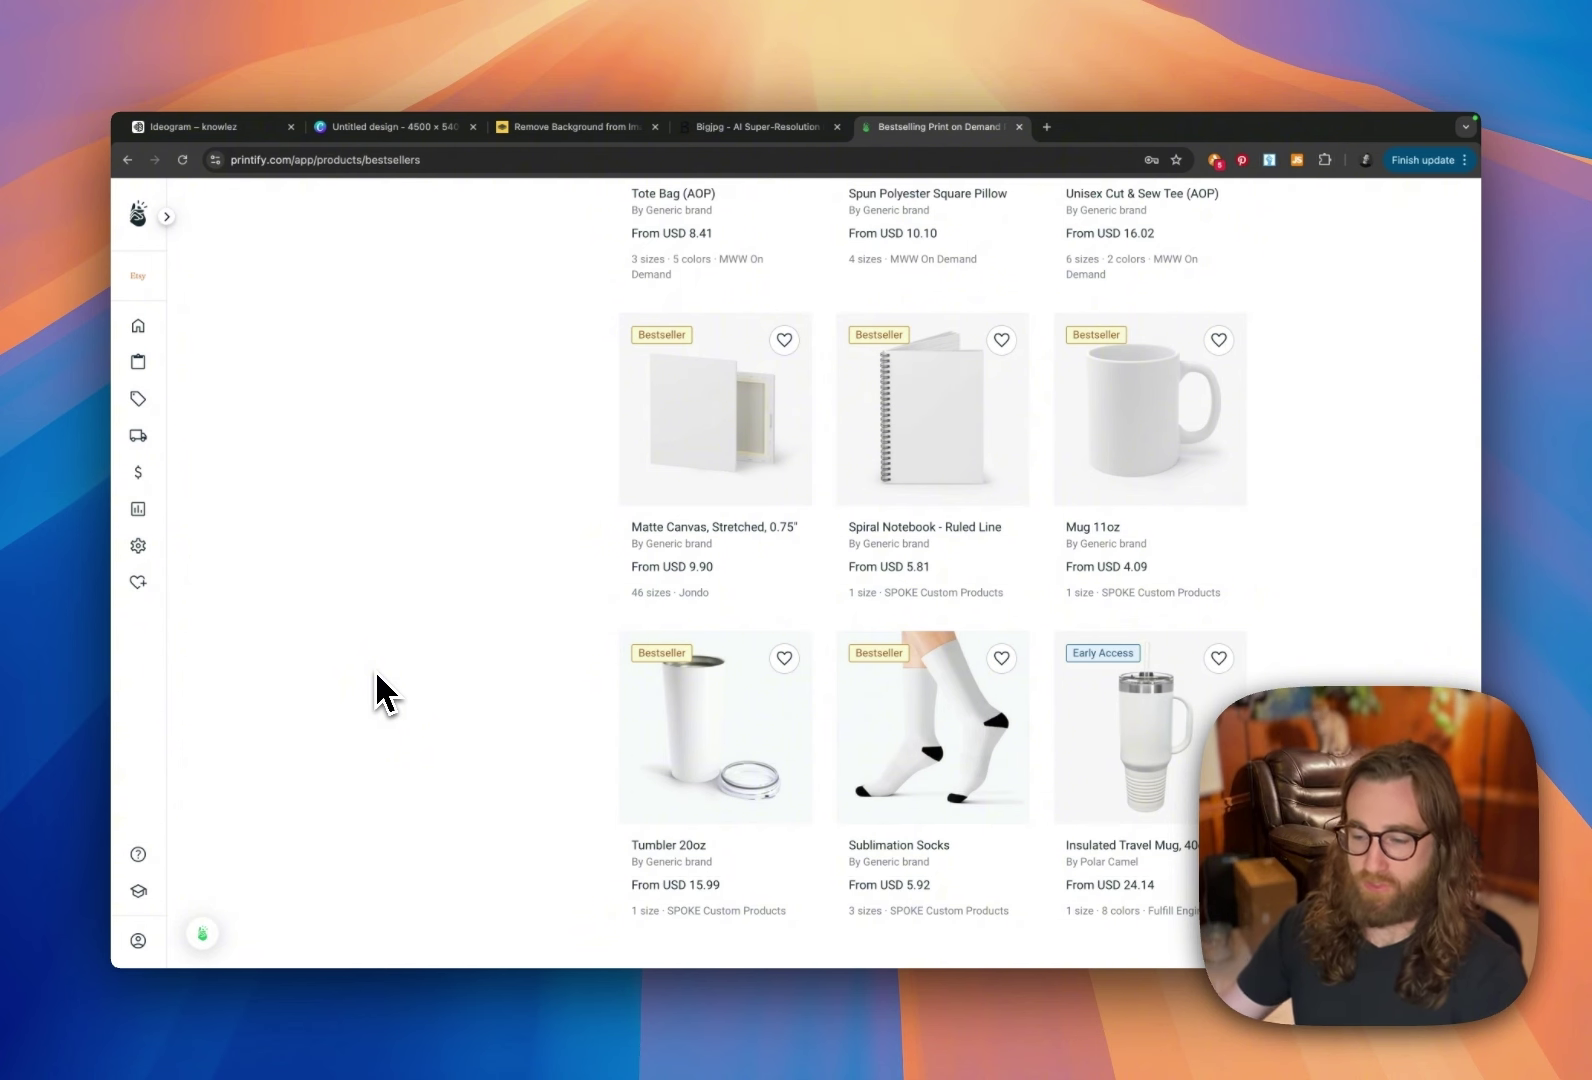
scroll(378, 692, up, 15)
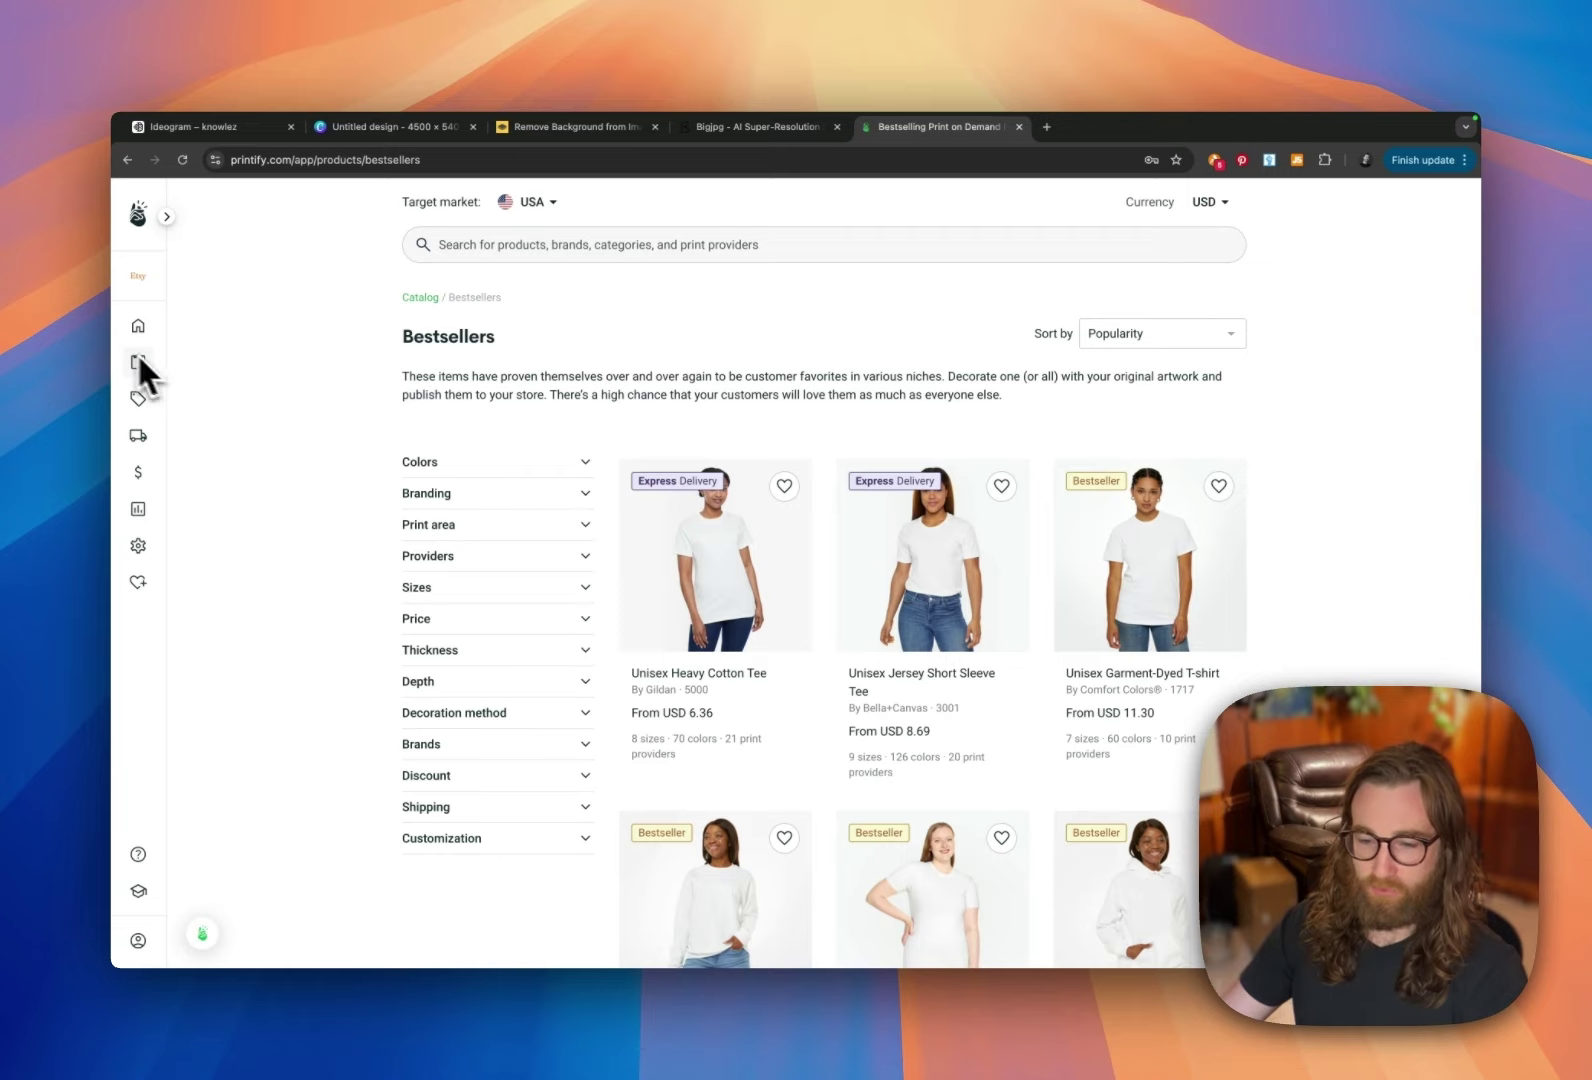
Step: Open Printify's TikTok Ready catalog section and browse its fast-shipping products
mouse_move(140, 362)
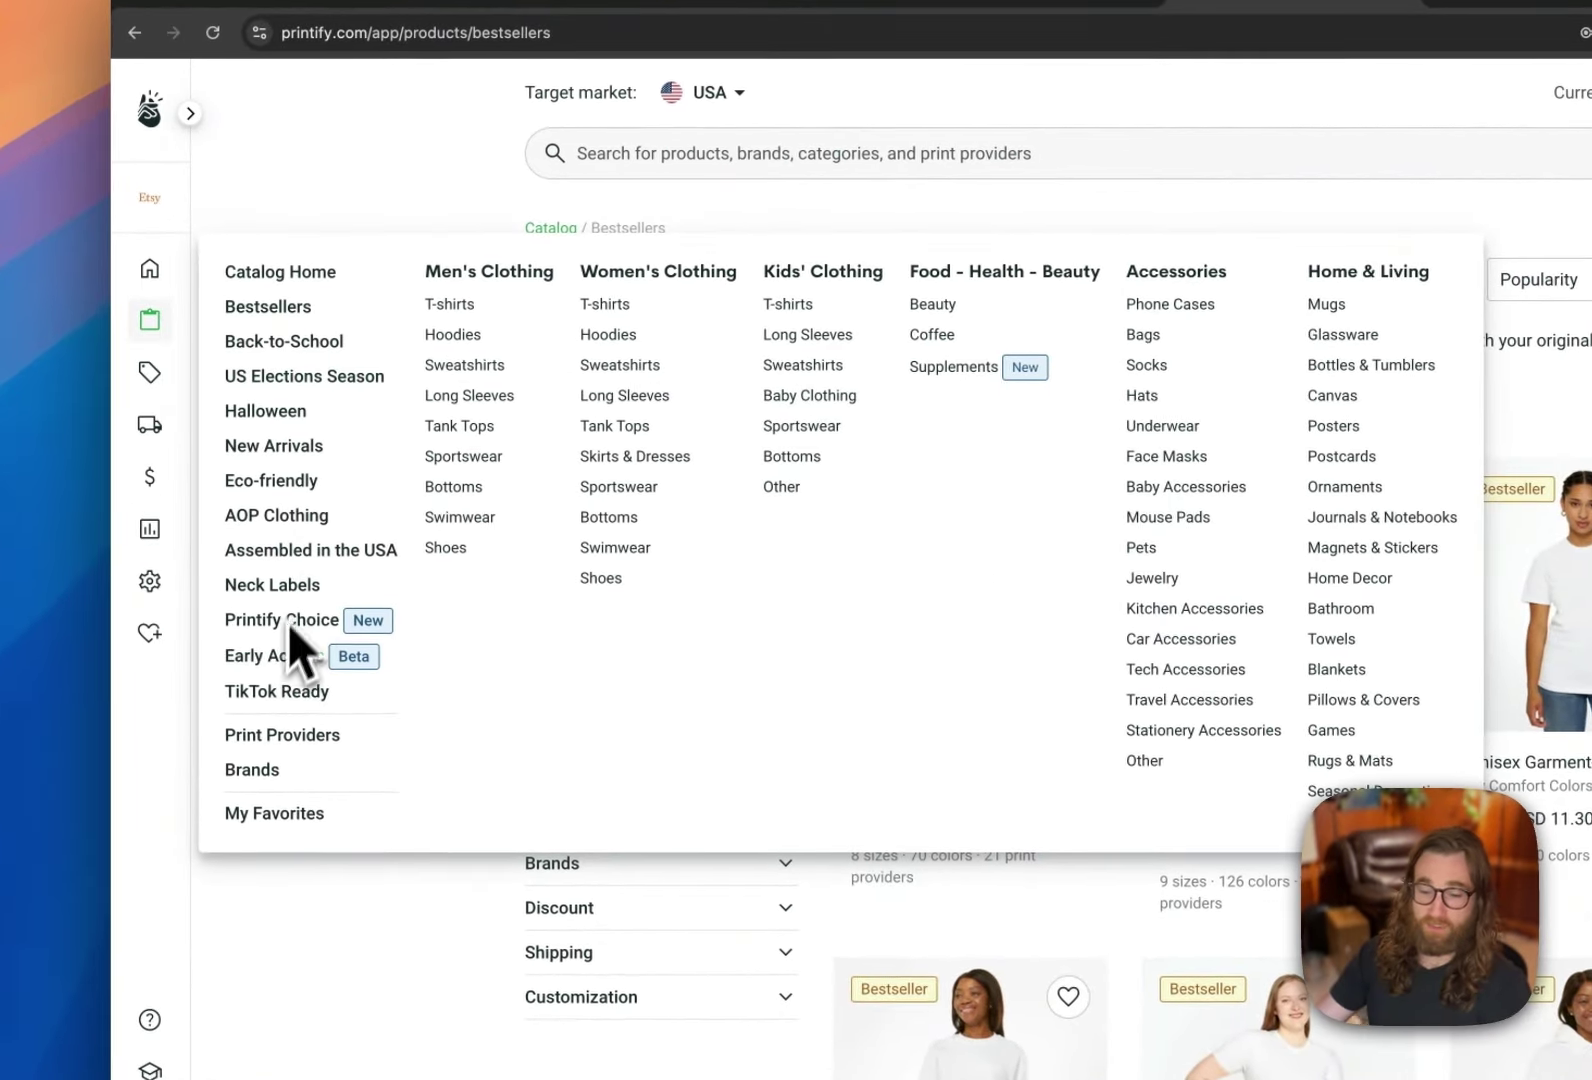
click(280, 695)
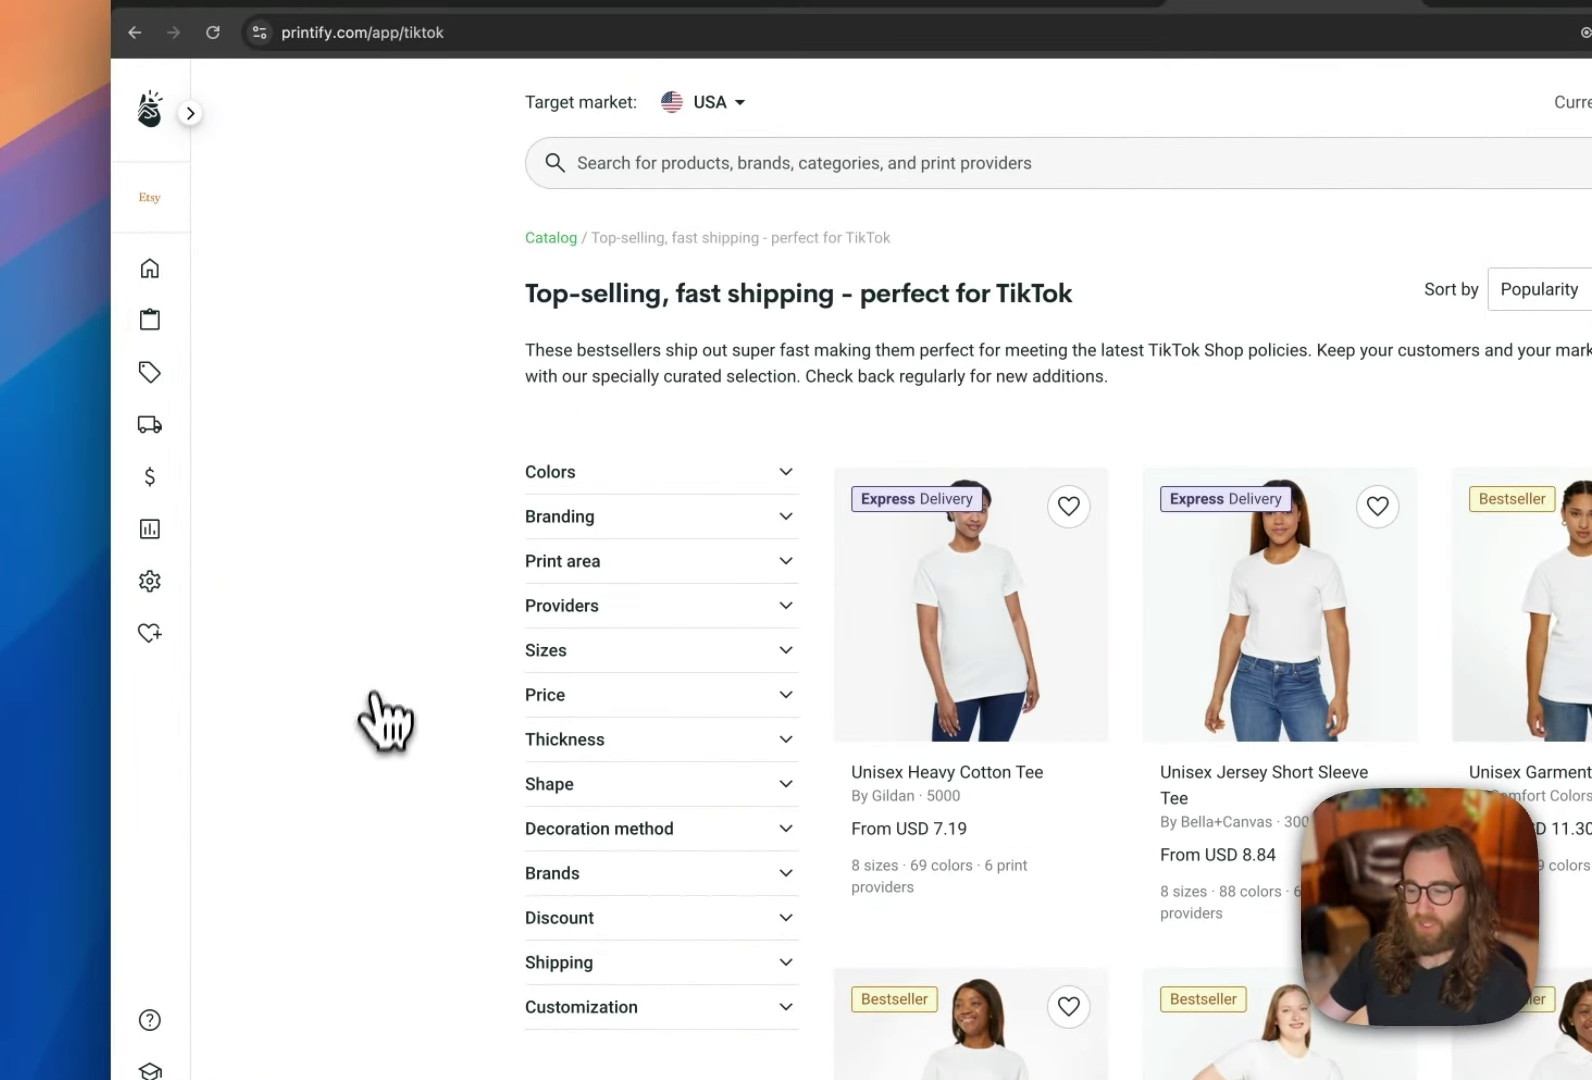
scroll(384, 700, down, 2)
scroll(388, 680, down, 2)
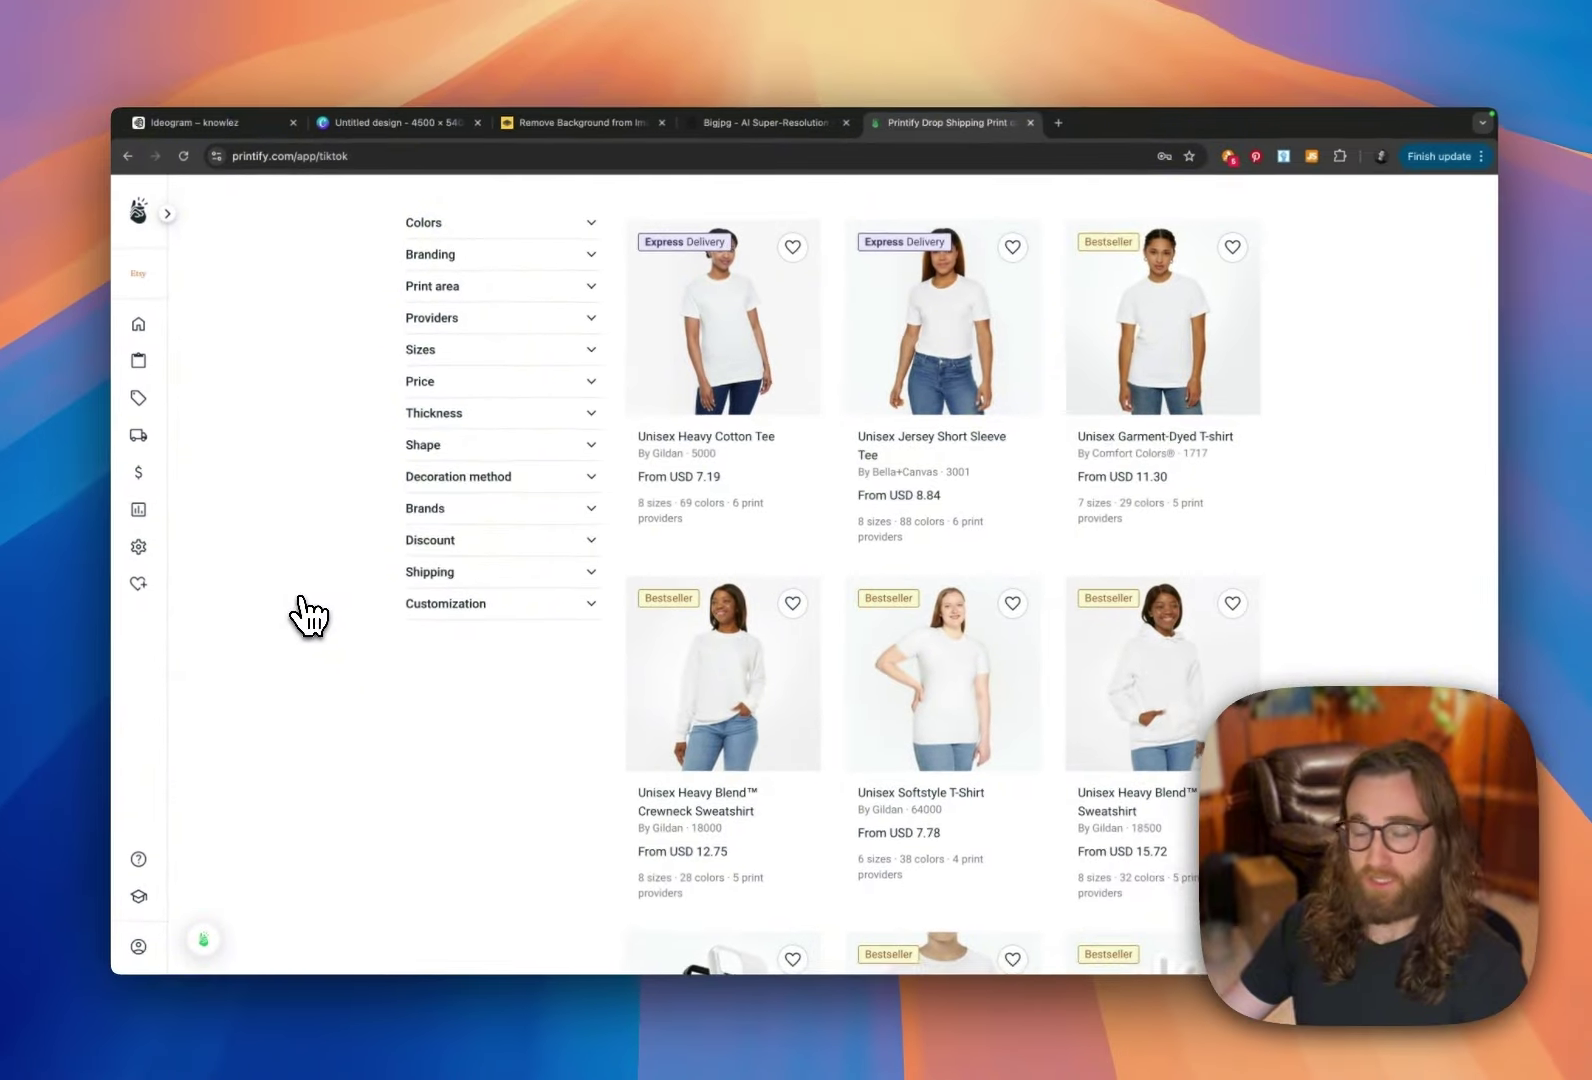
scroll(307, 614, down, 1)
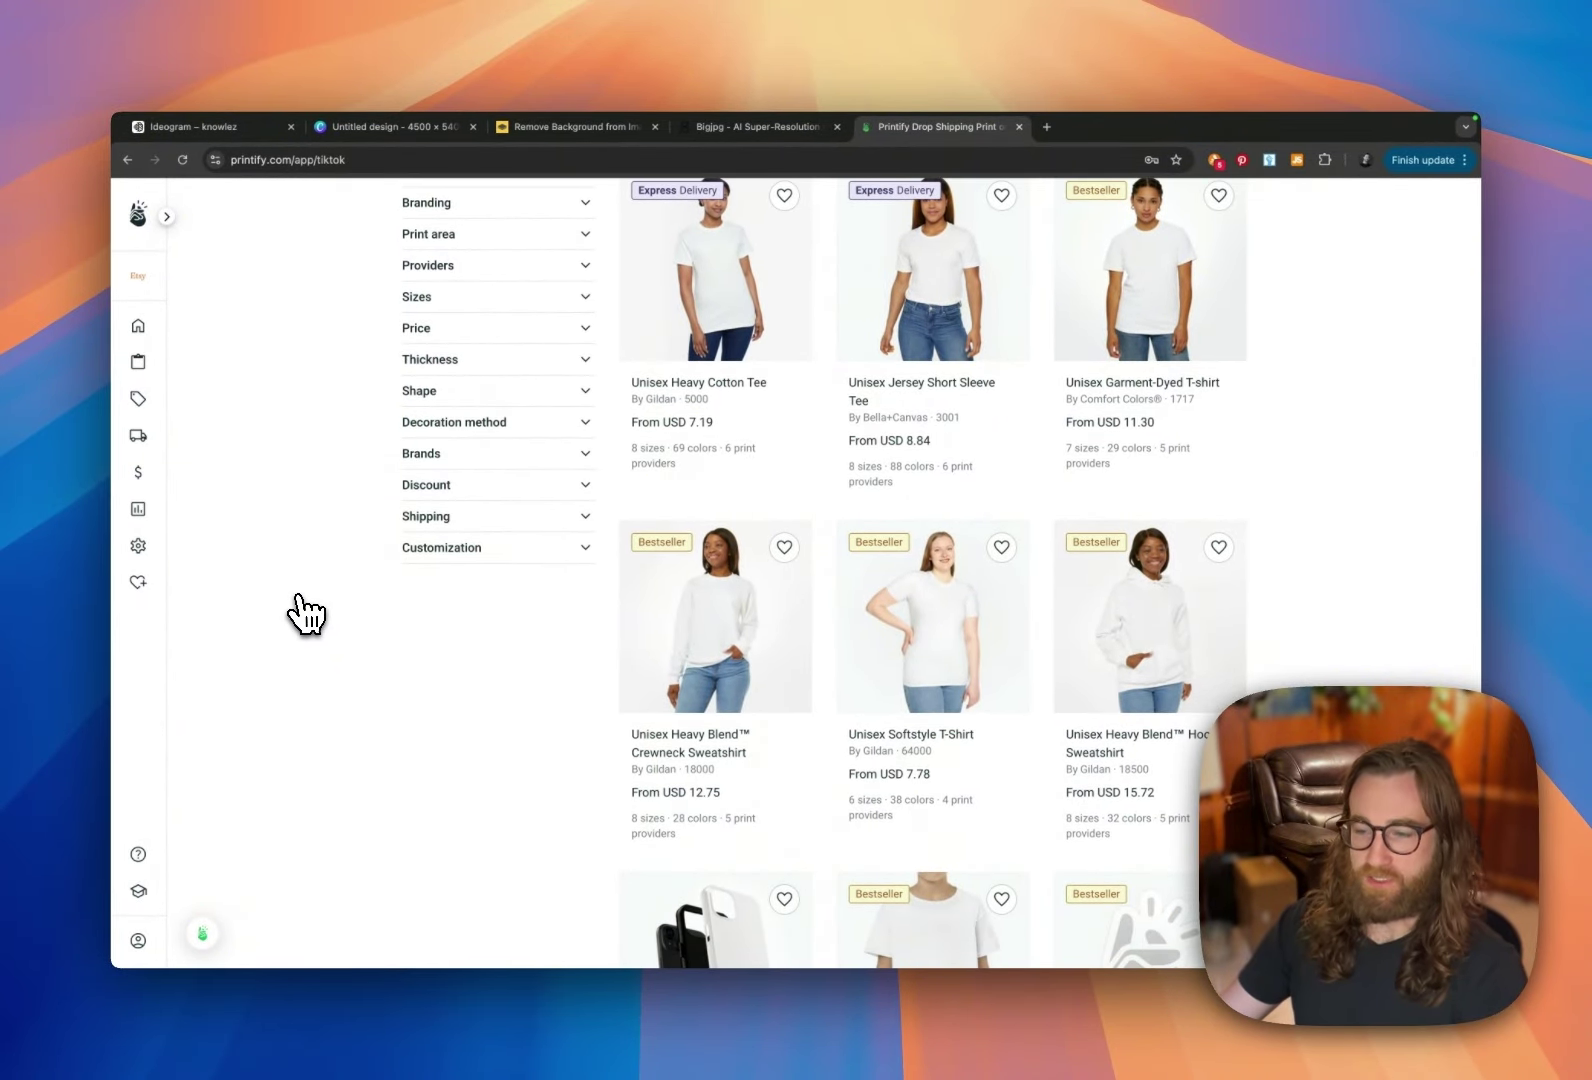
scroll(307, 614, up, 3)
scroll(307, 614, down, 5)
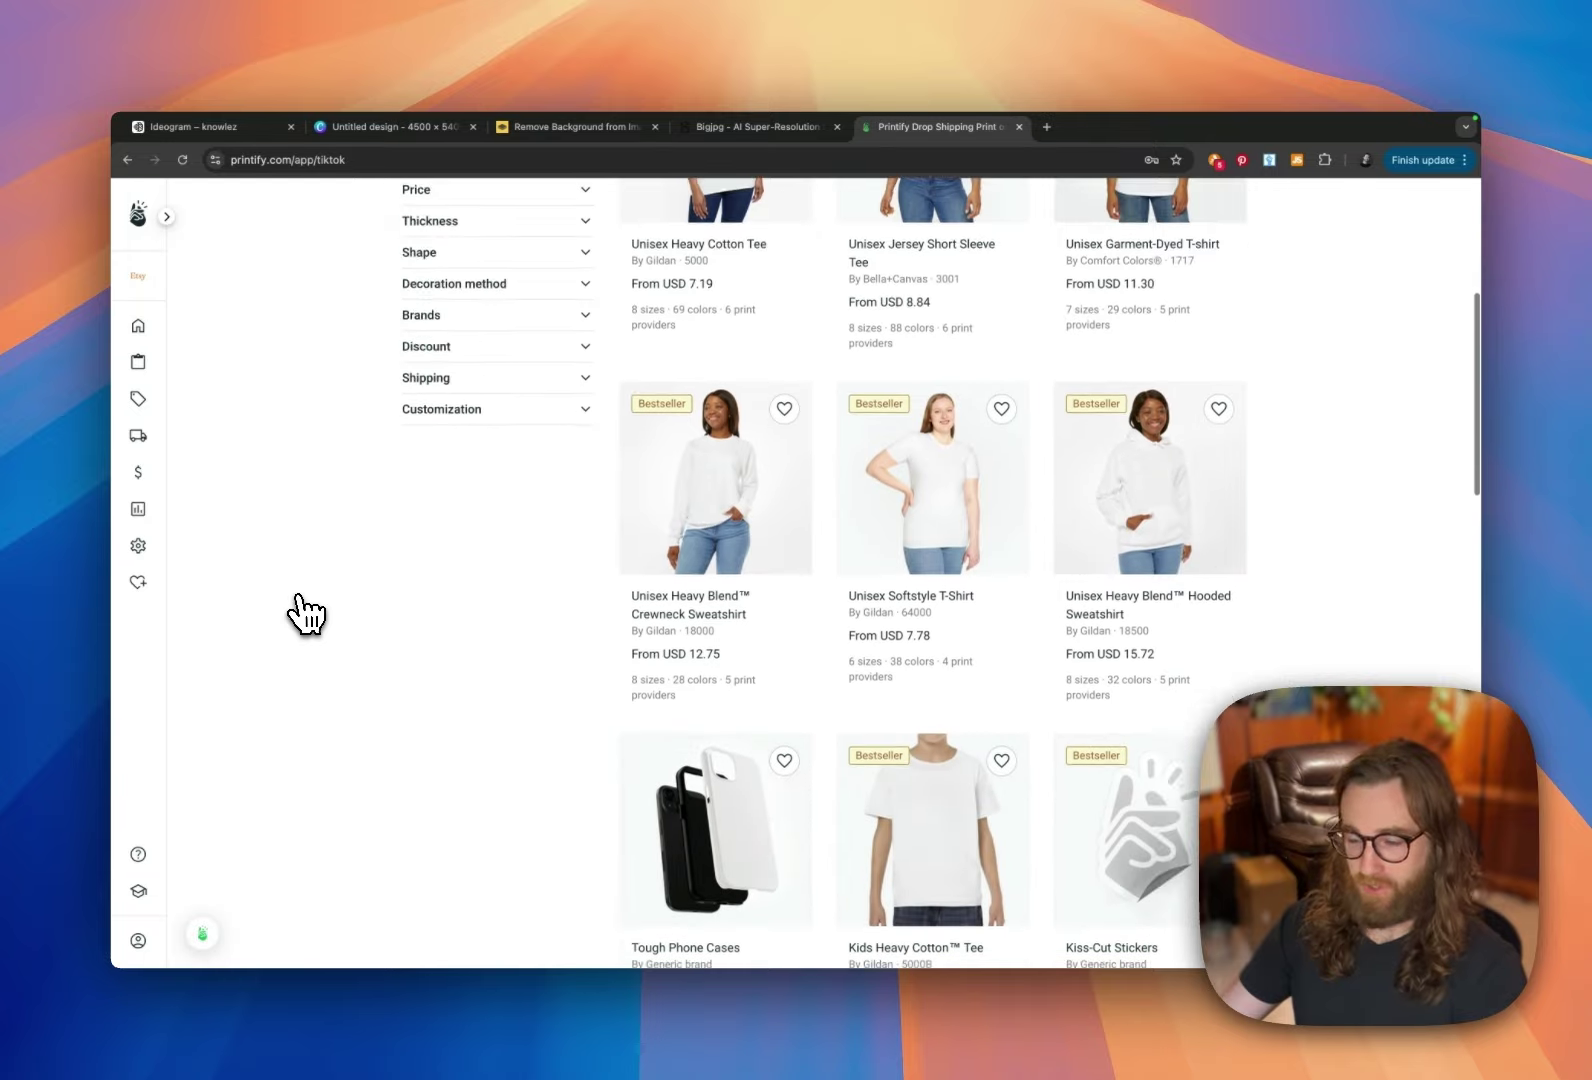
scroll(307, 614, down, 5)
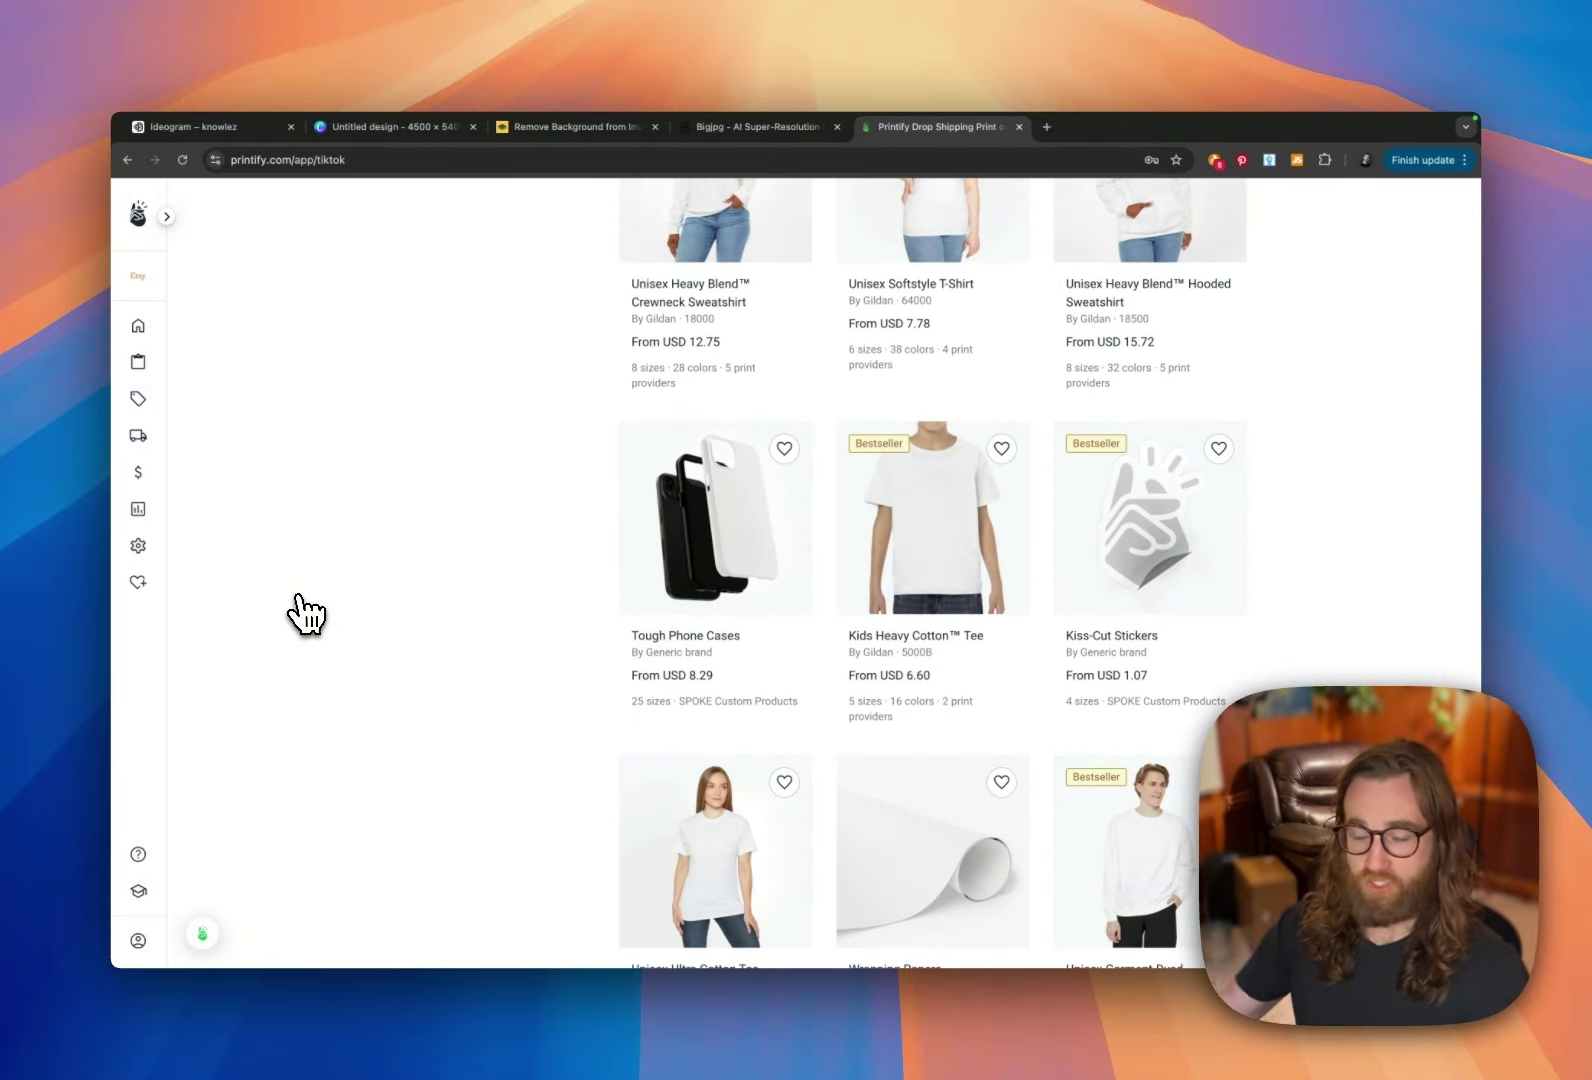
scroll(307, 614, down, 7)
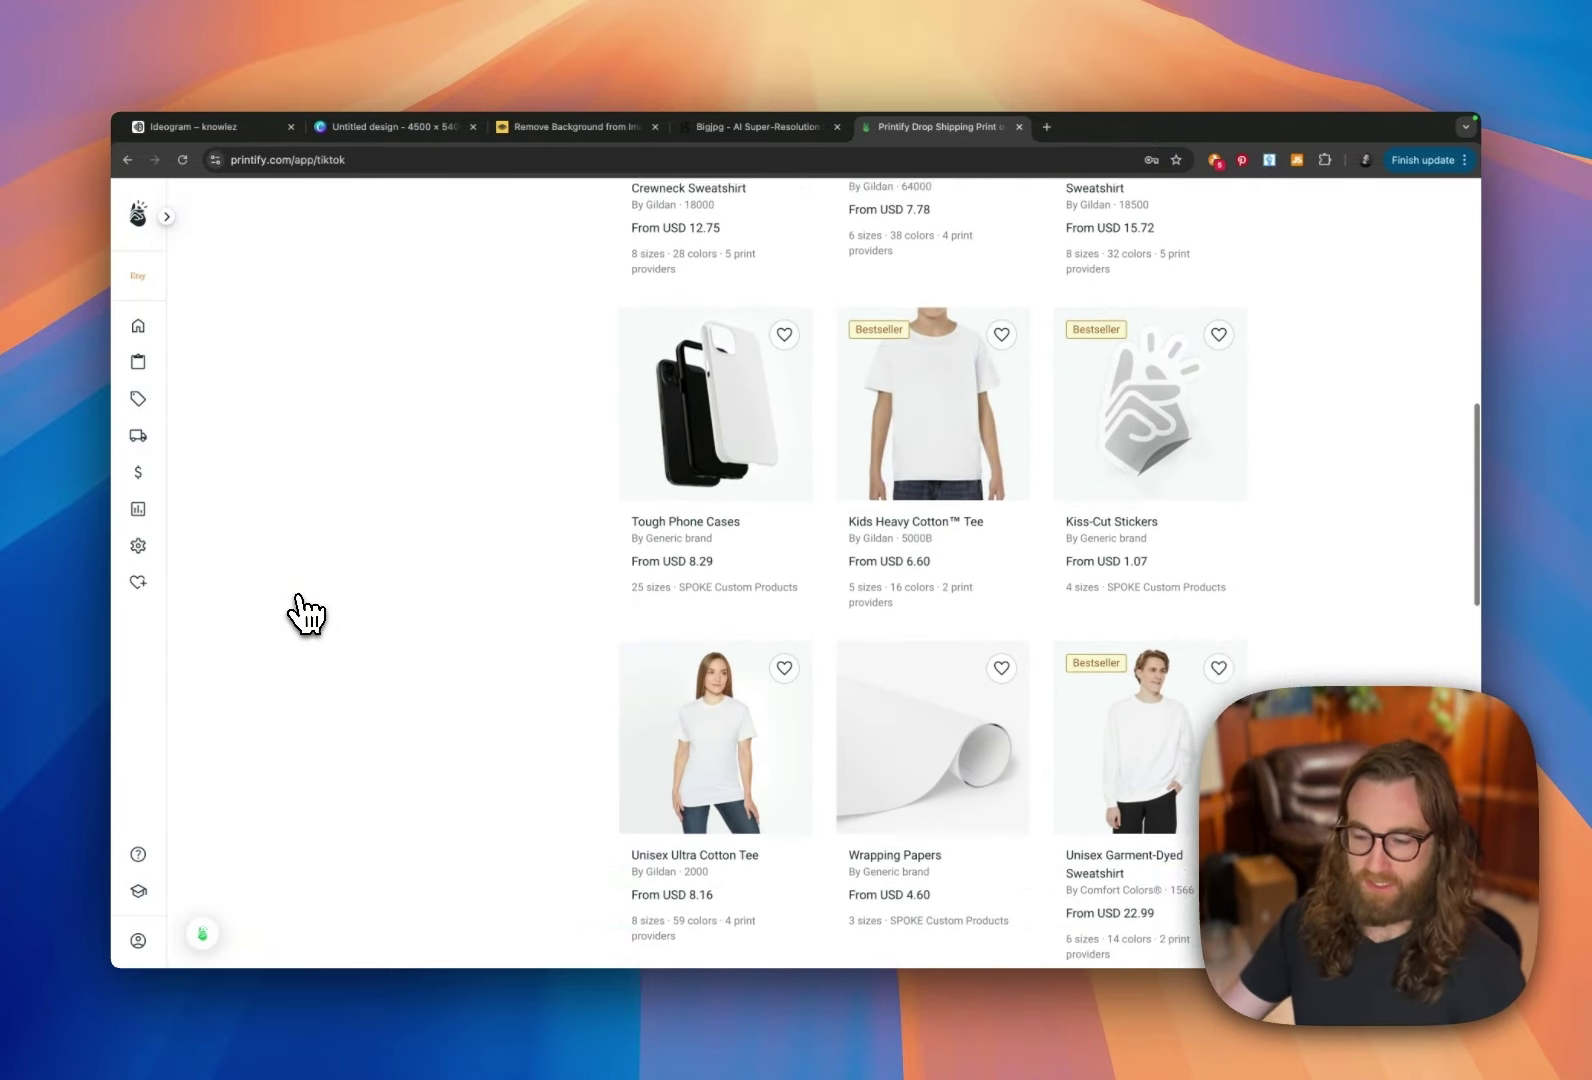
scroll(450, 612, down, 5)
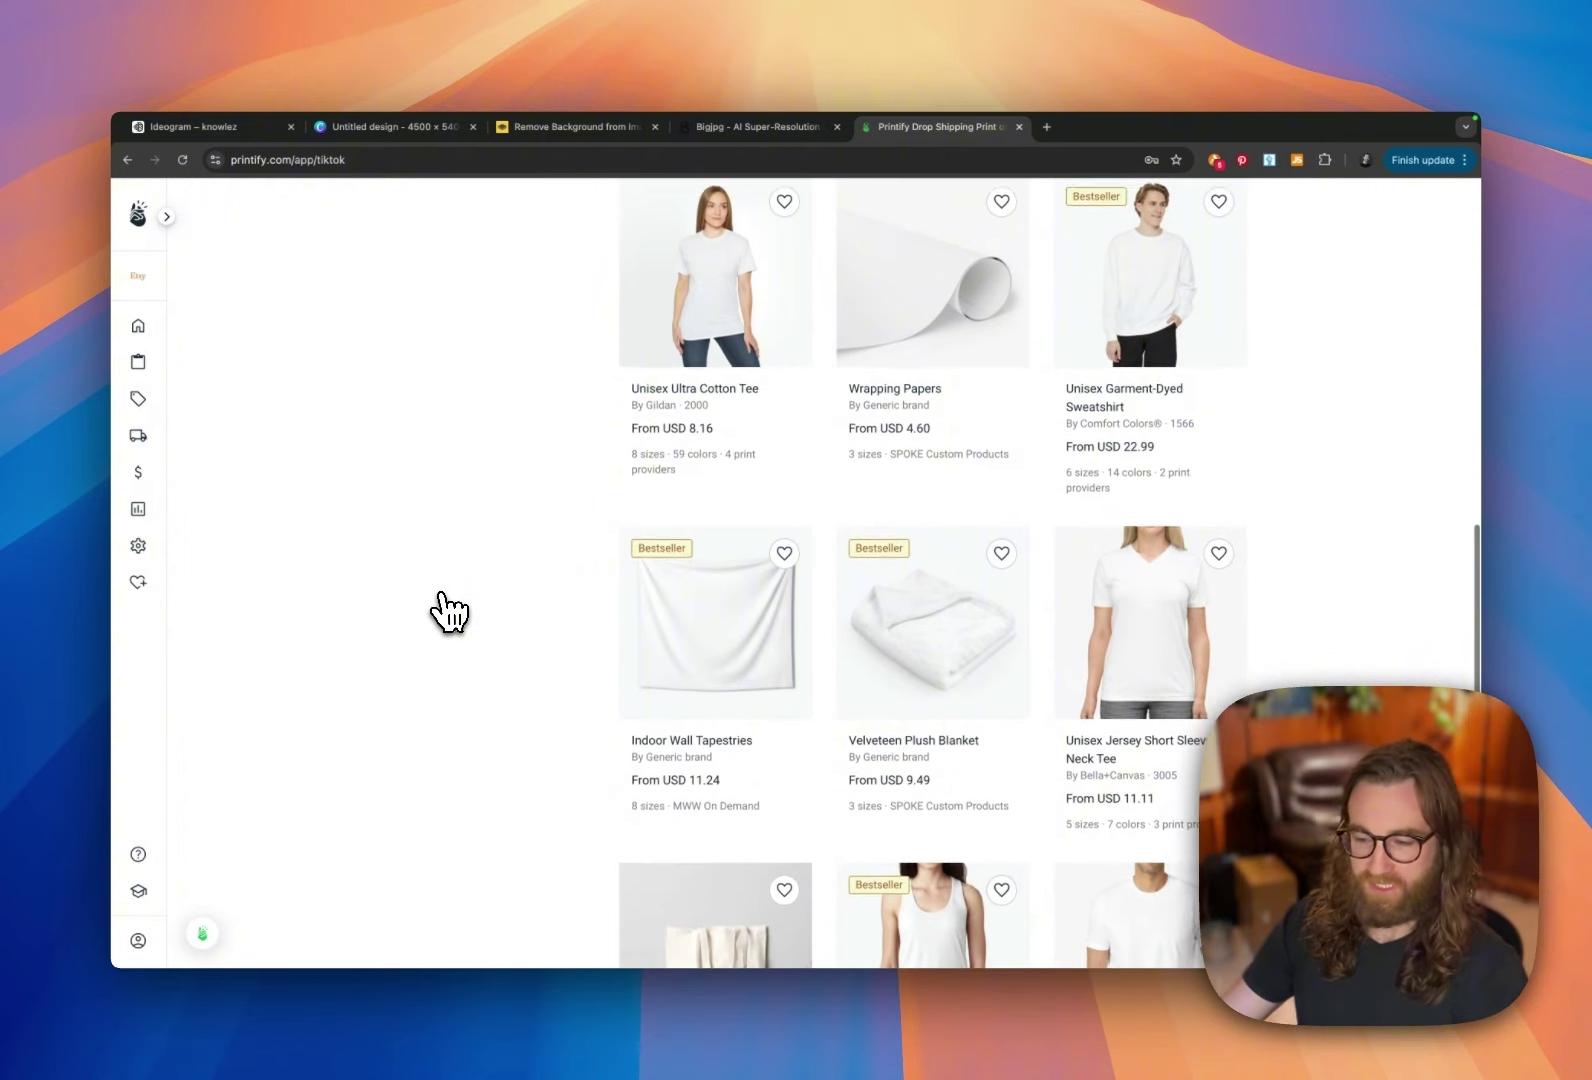
Step: Browse the remaining first-page TikTok products and the second page of the catalog, comparing product types, base prices and print providers
scroll(450, 612, down, 5)
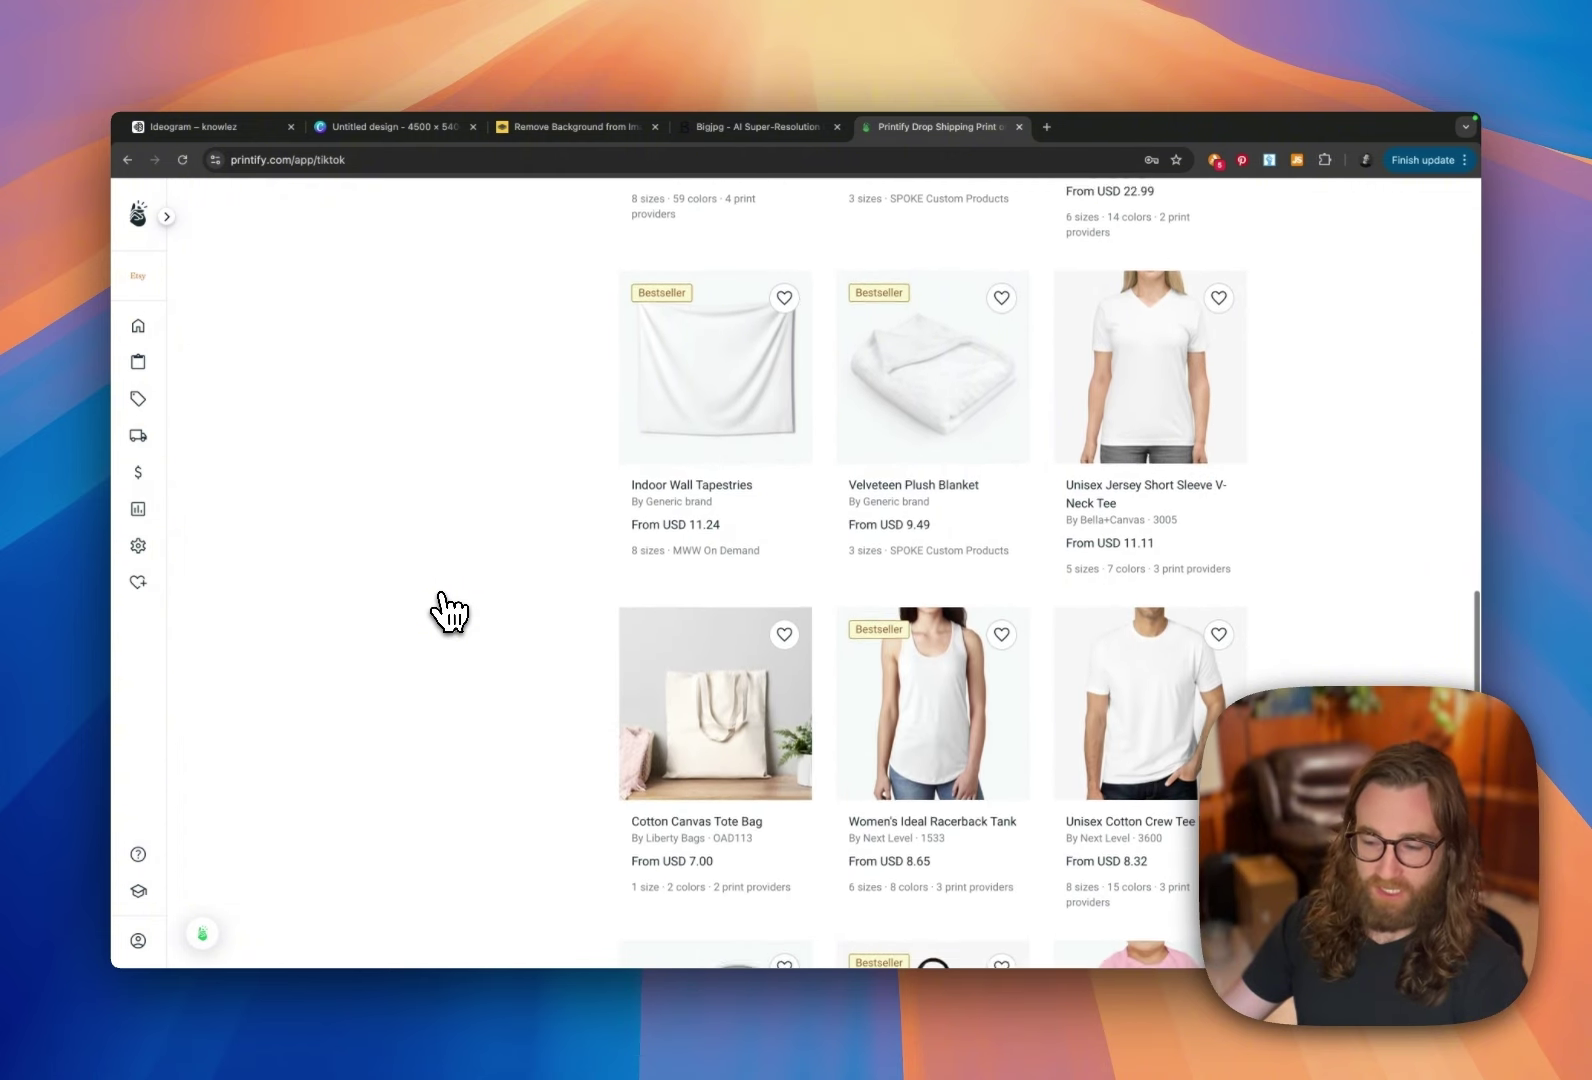
scroll(450, 612, down, 3)
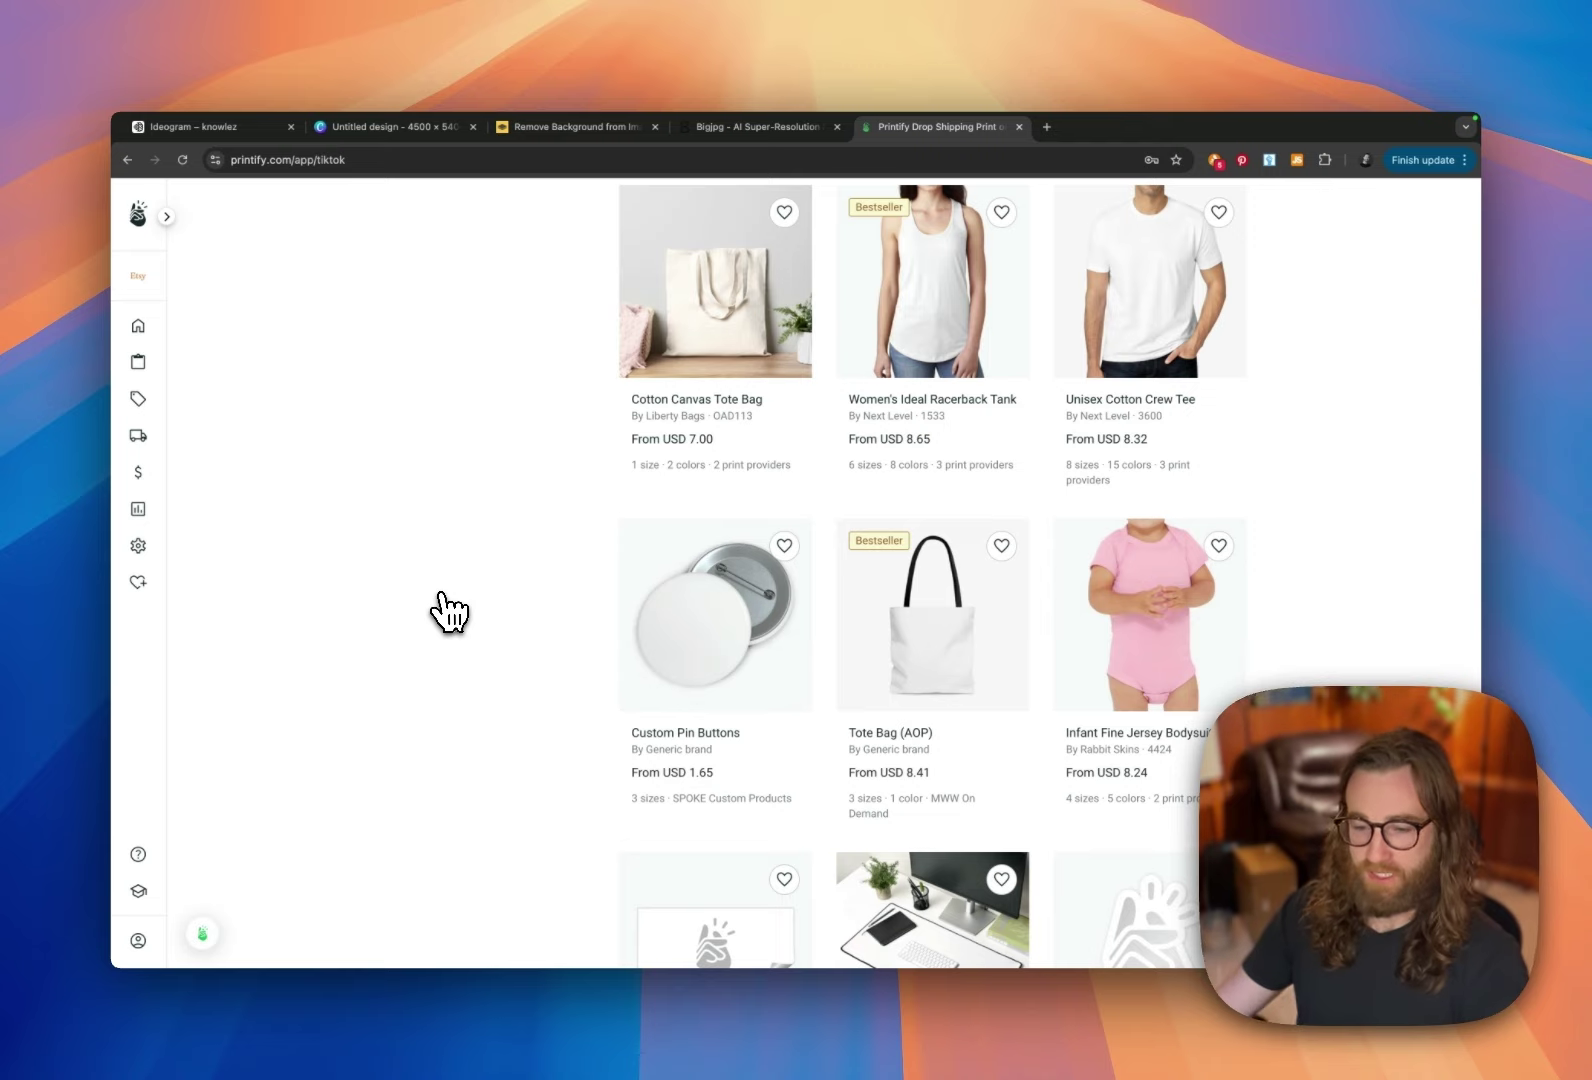
scroll(450, 612, down, 4)
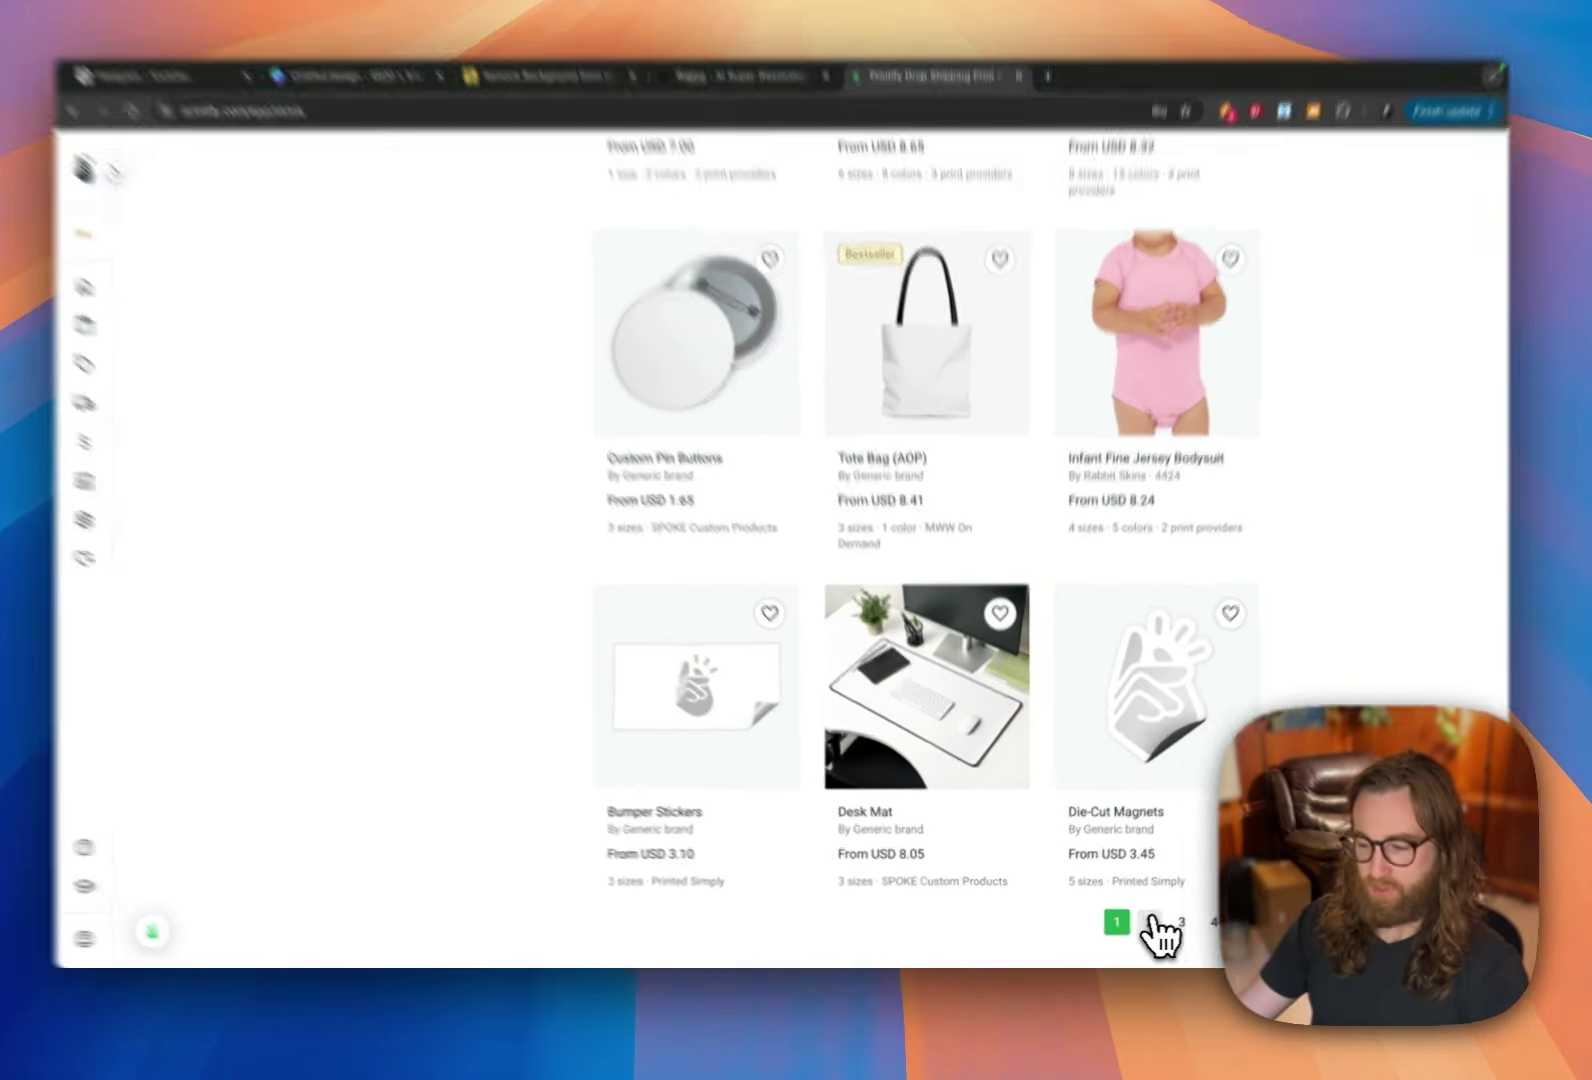
click(1142, 924)
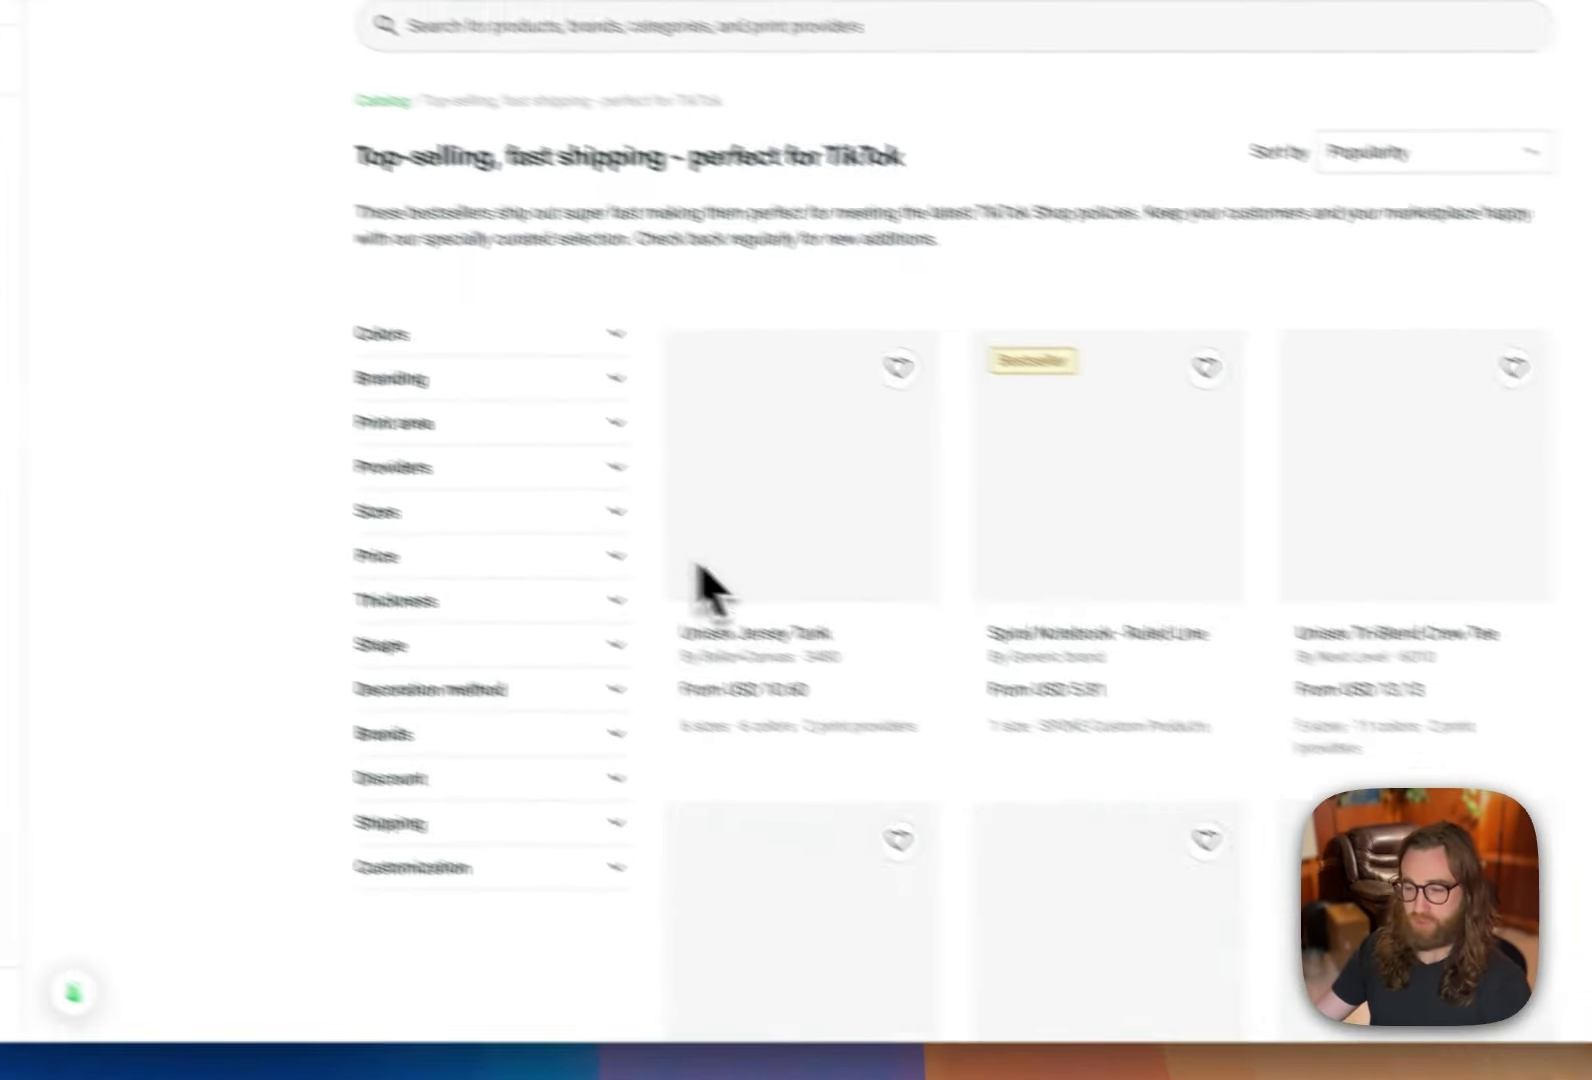
scroll(205, 505, down, 10)
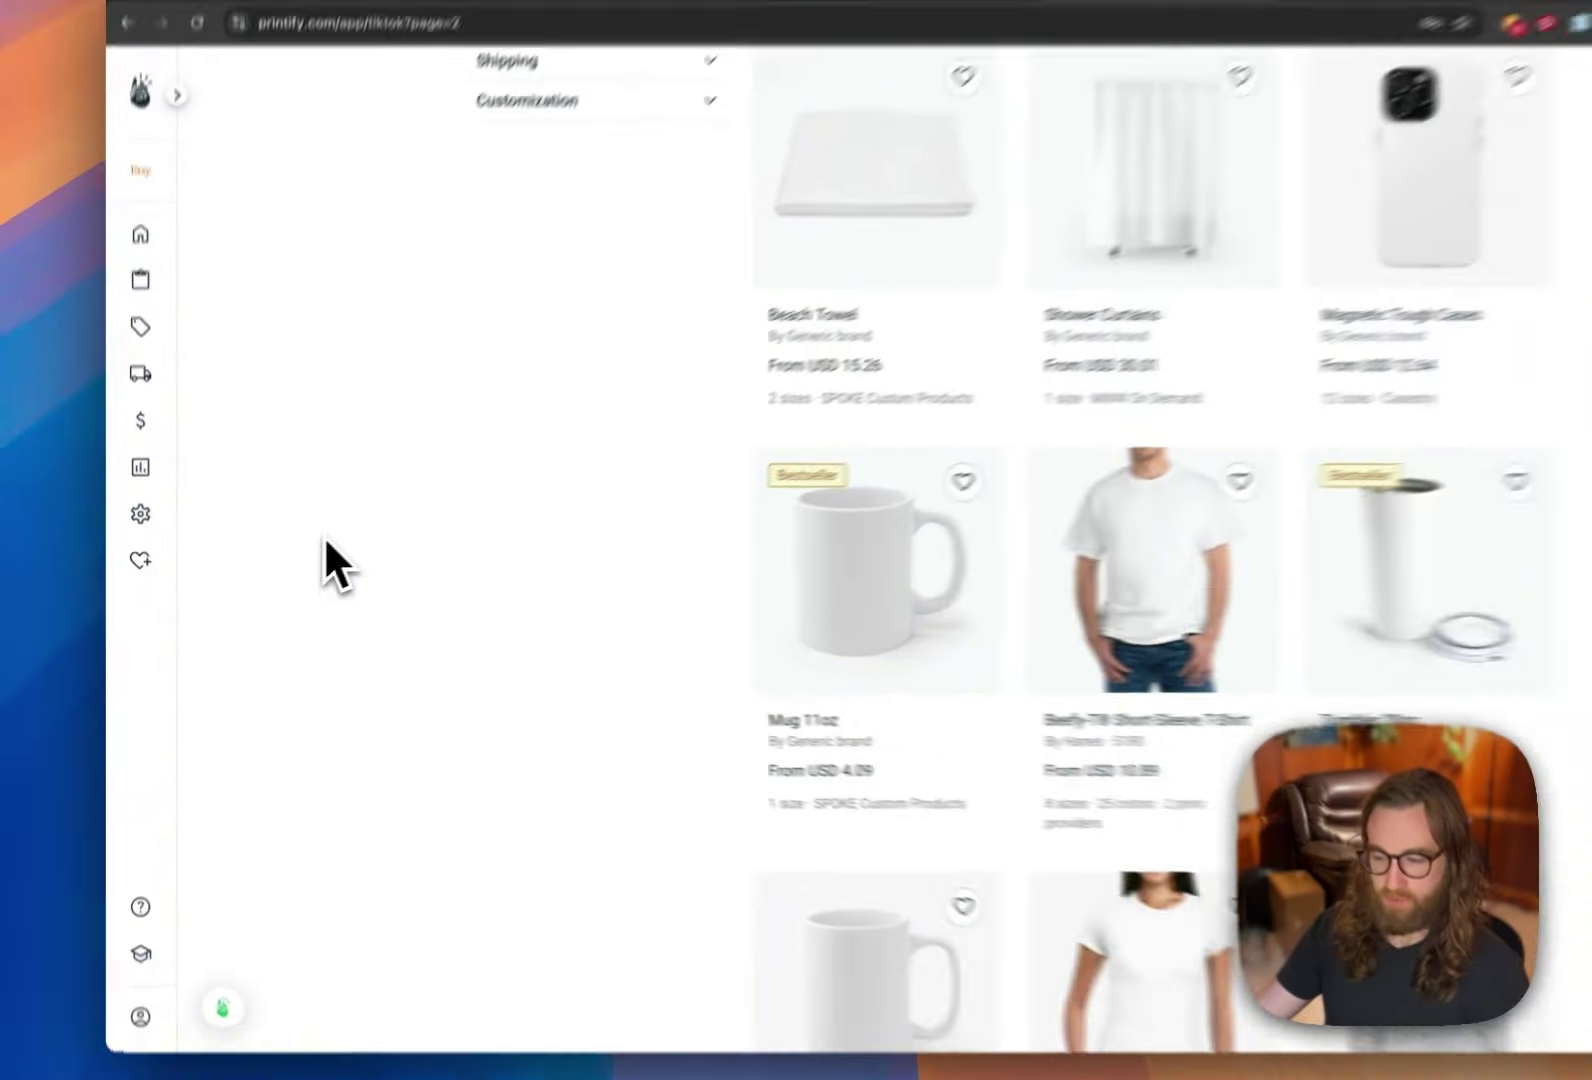
scroll(282, 562, down, 6)
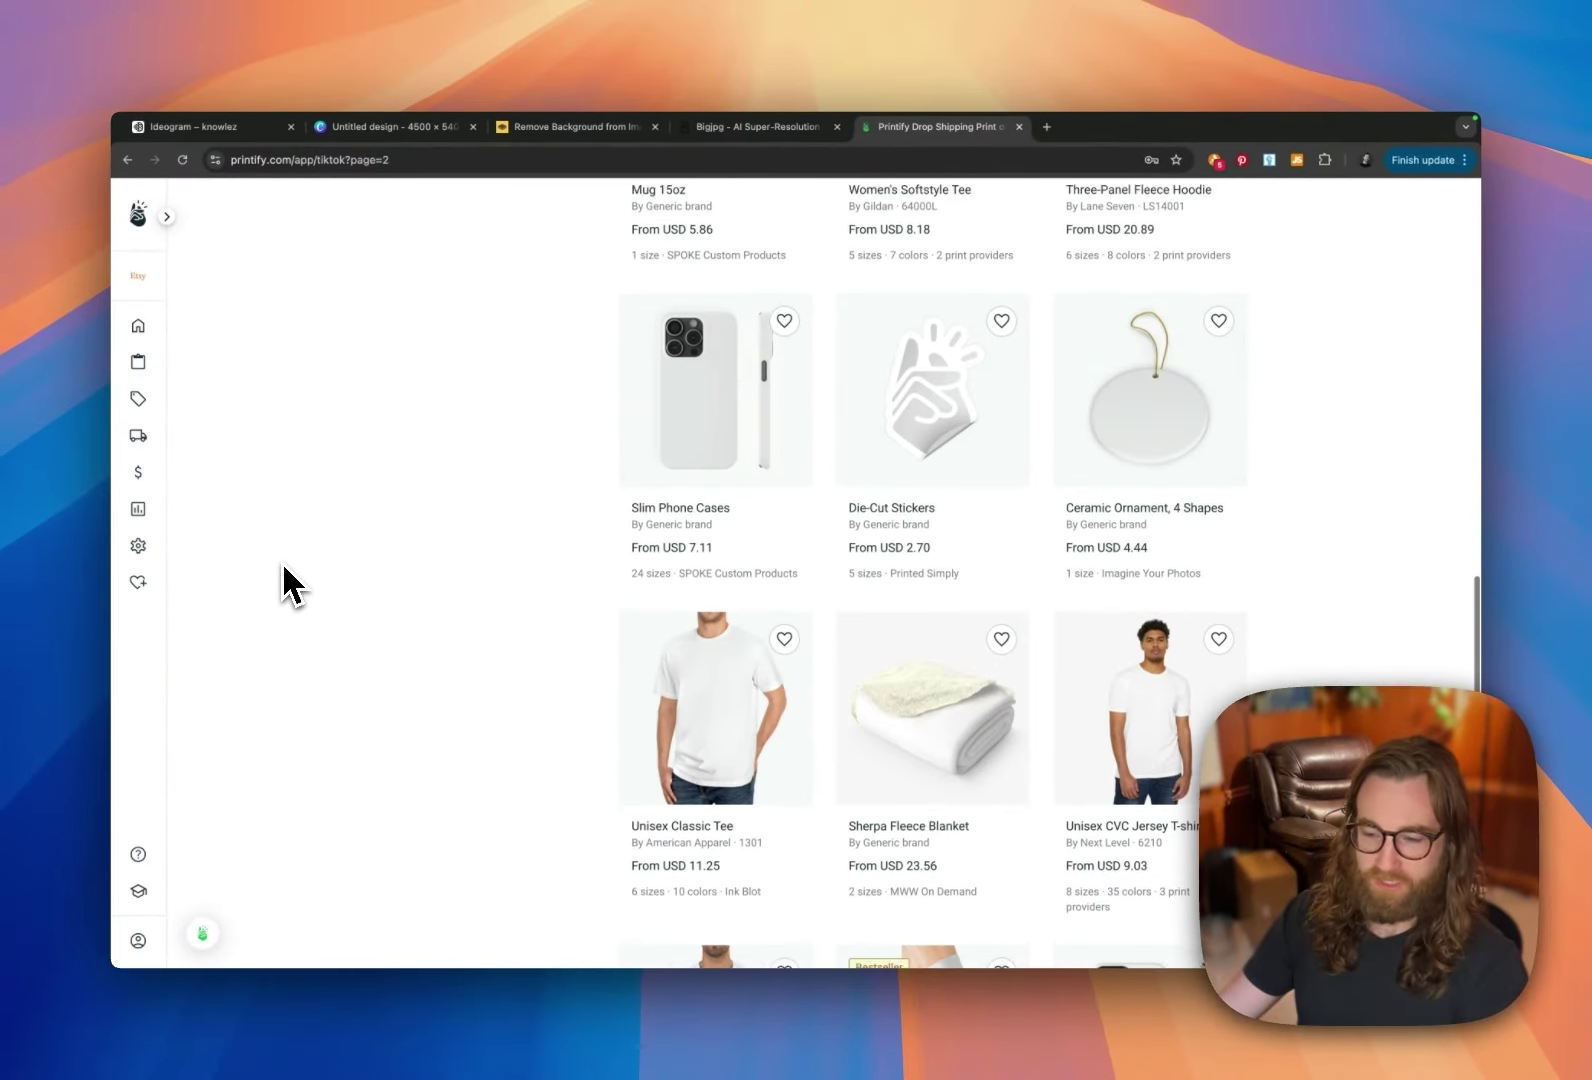
scroll(283, 567, down, 5)
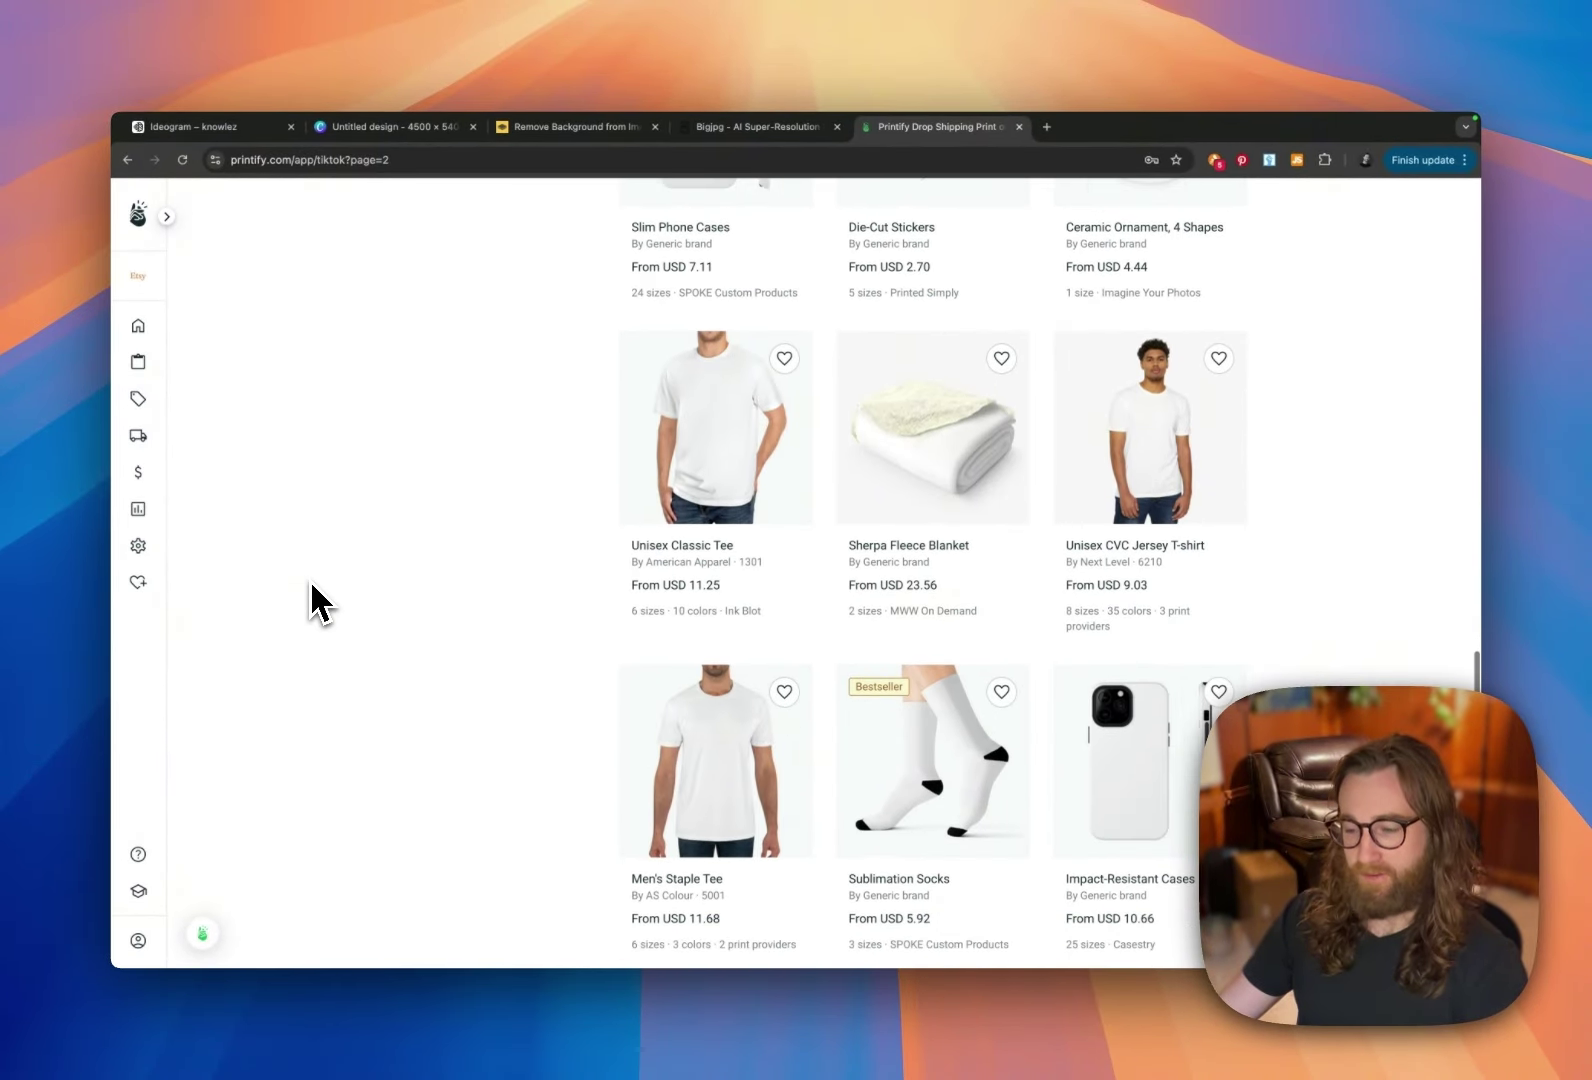
scroll(310, 585, down, 2)
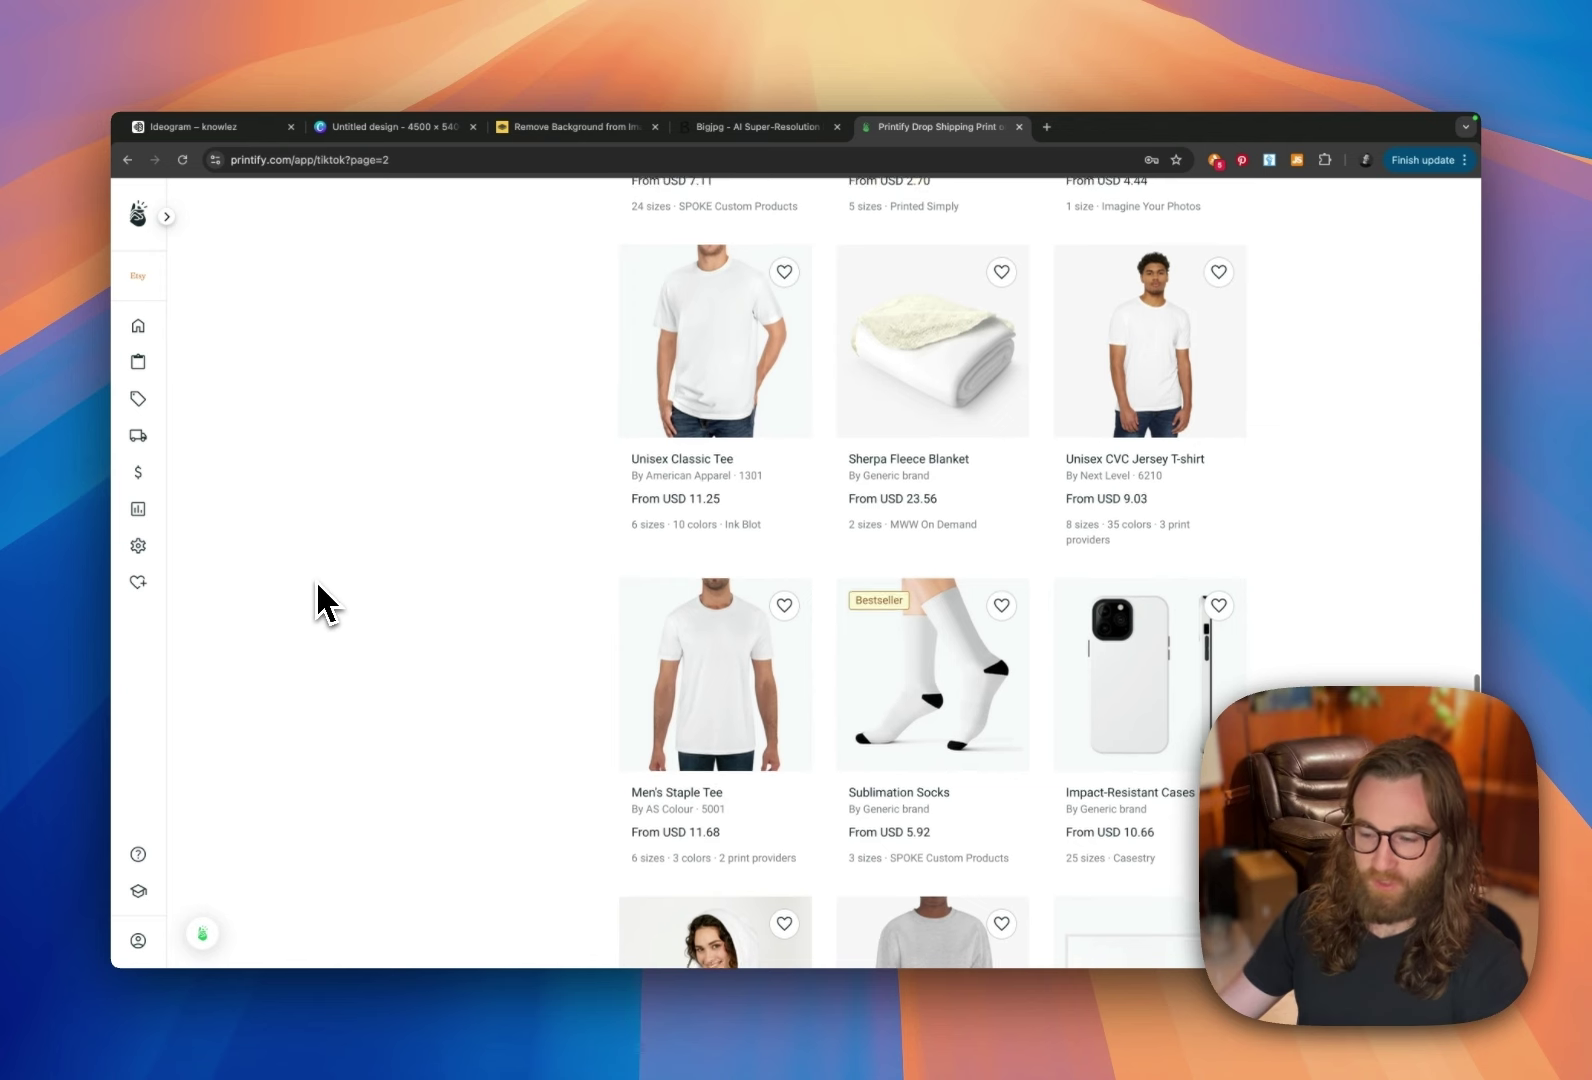
scroll(318, 588, down, 4)
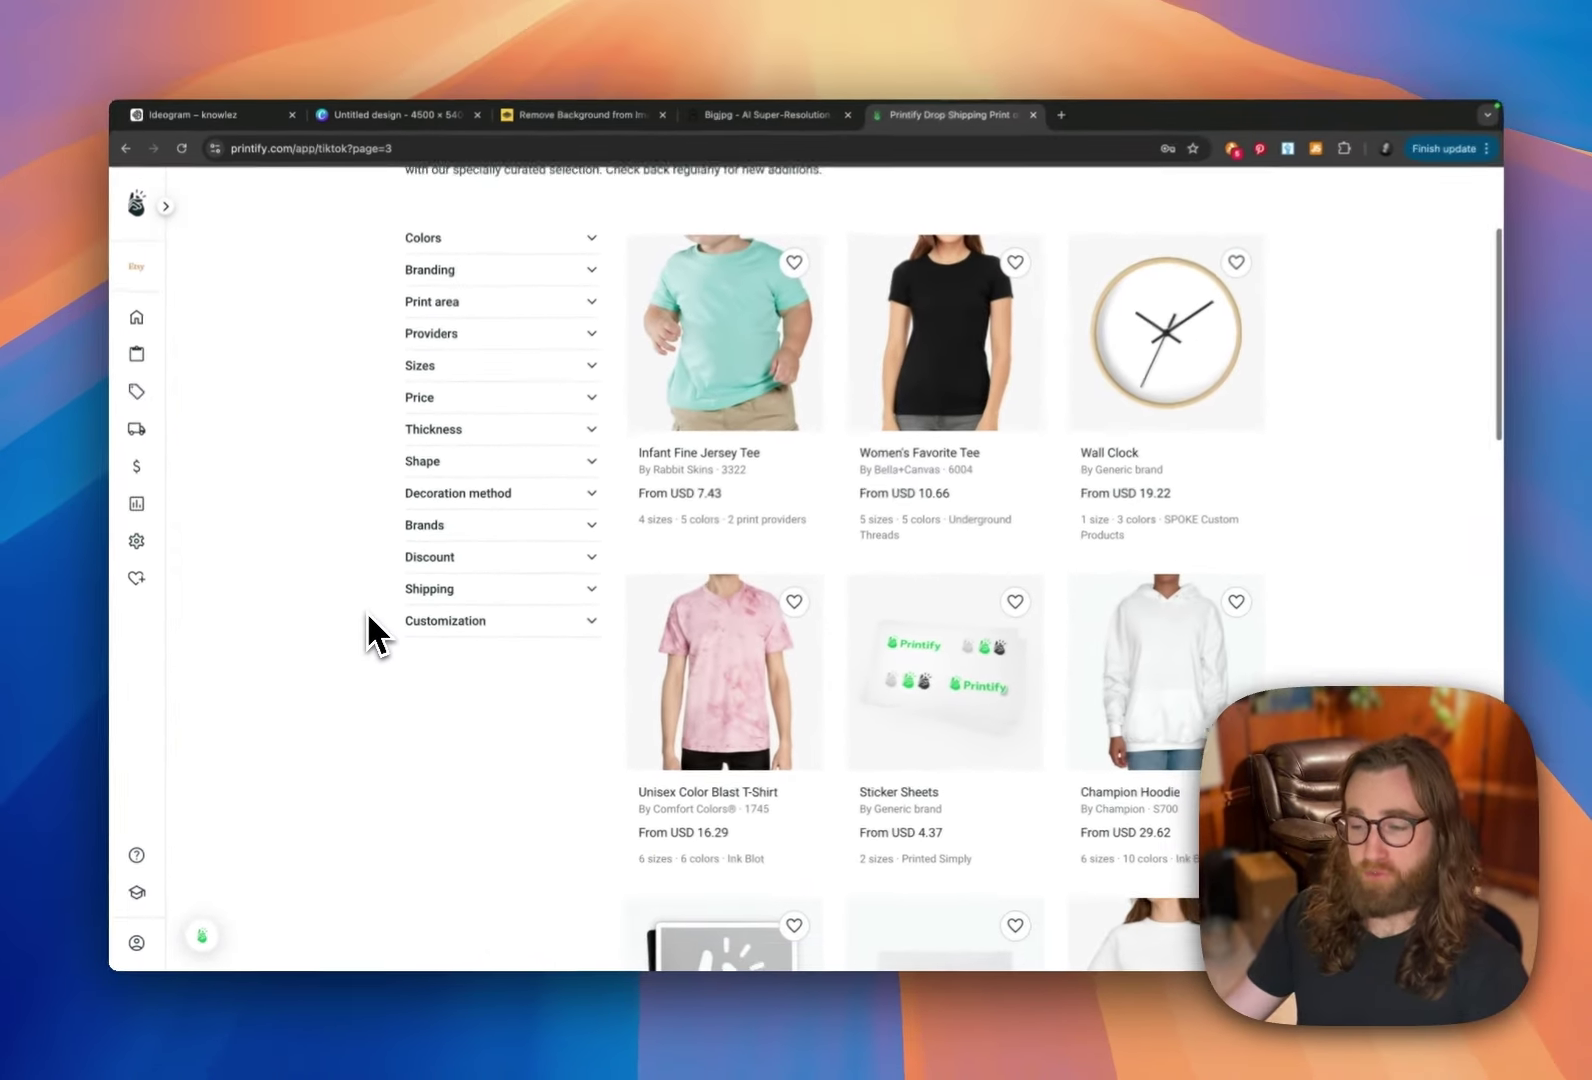
Step: Browse the third page of TikTok-ready products, examining items such as sticker sheets, magnets, wall clocks and outdoor rugs
scroll(366, 619, down, 1)
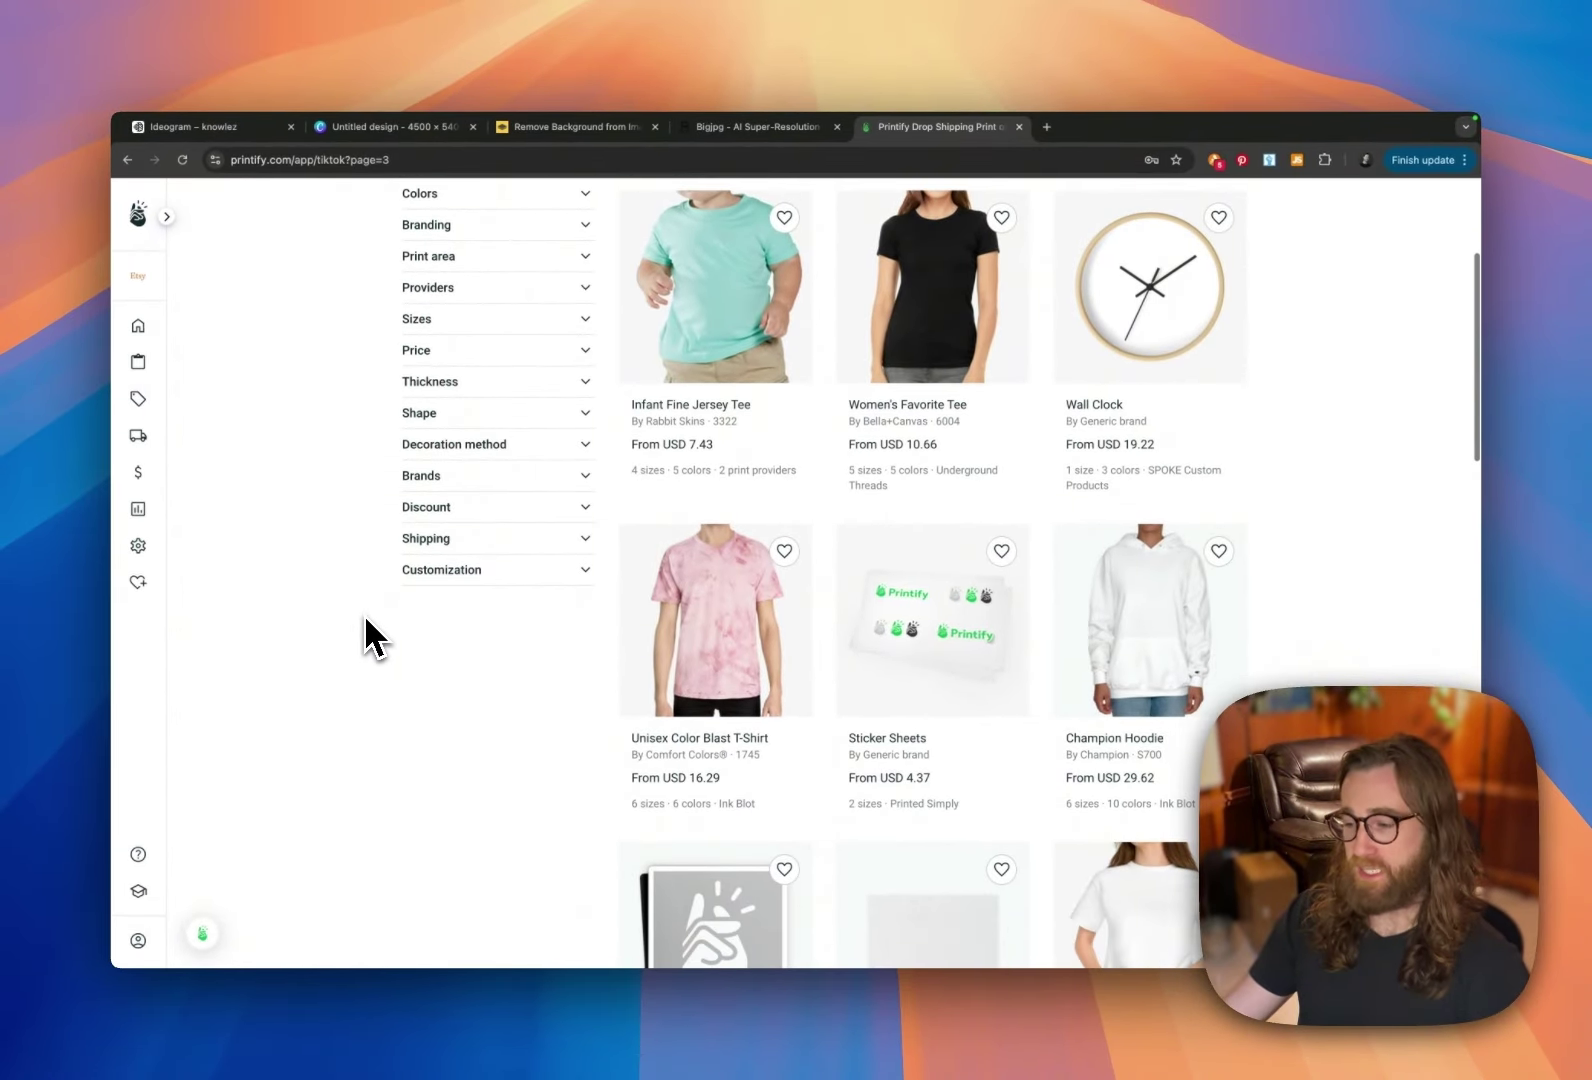
scroll(366, 619, down, 2)
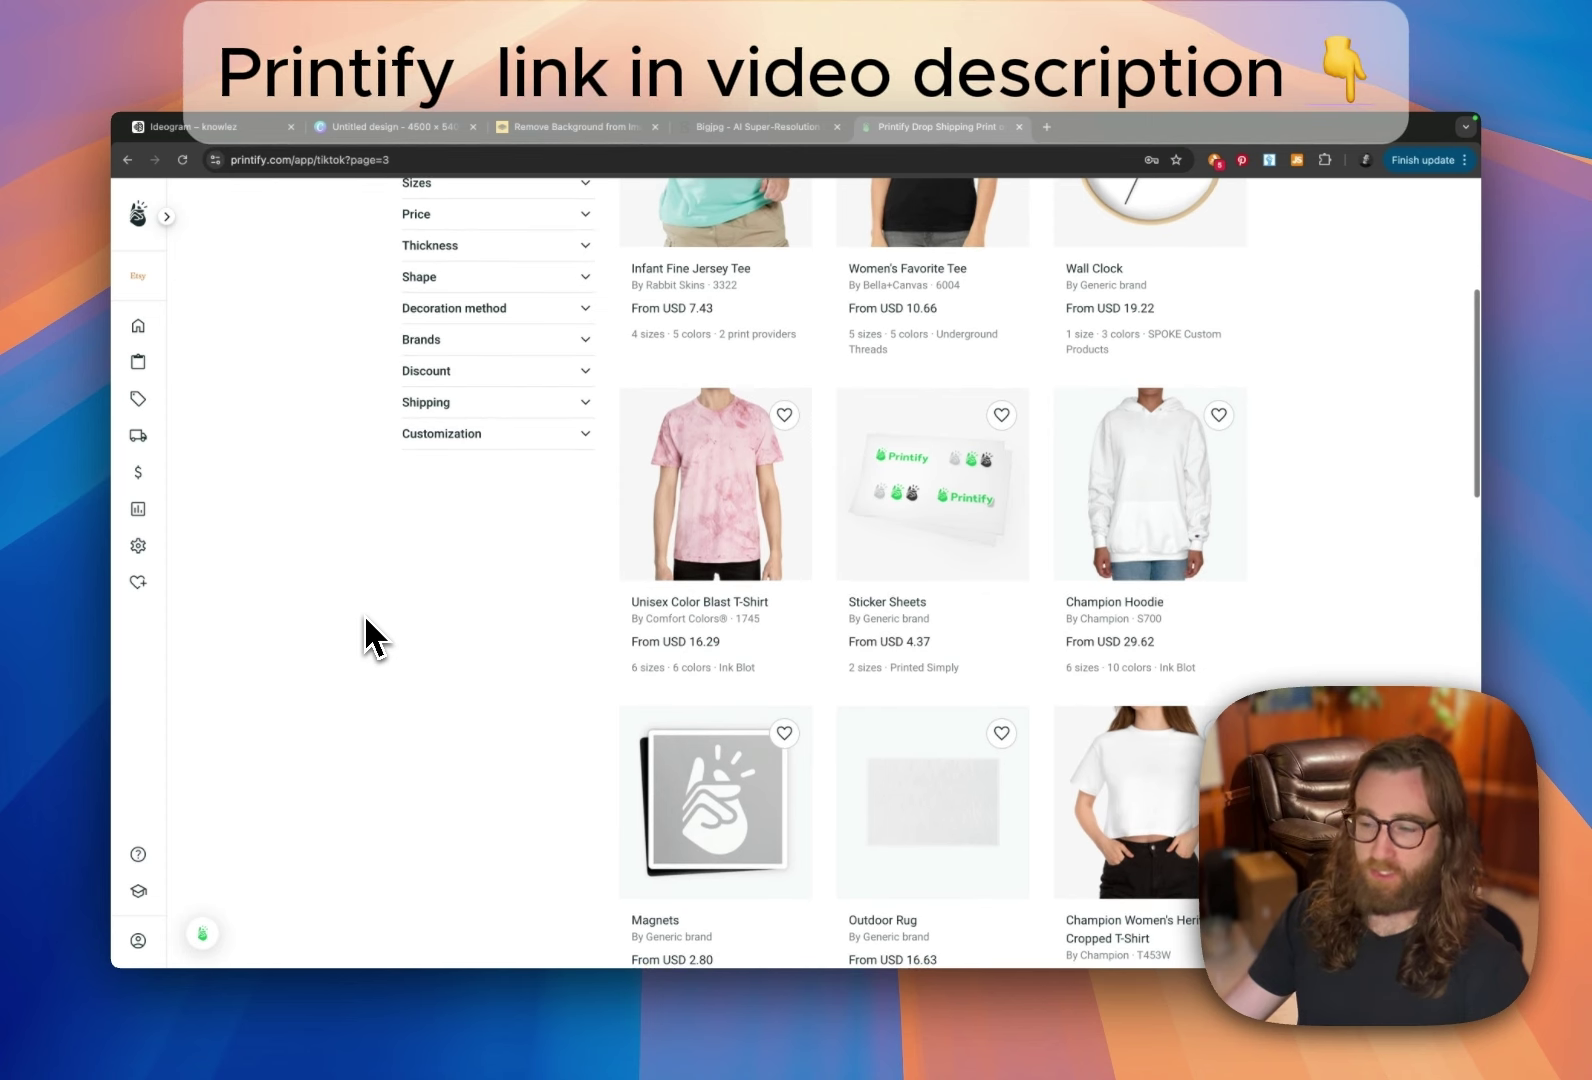
scroll(366, 619, up, 2)
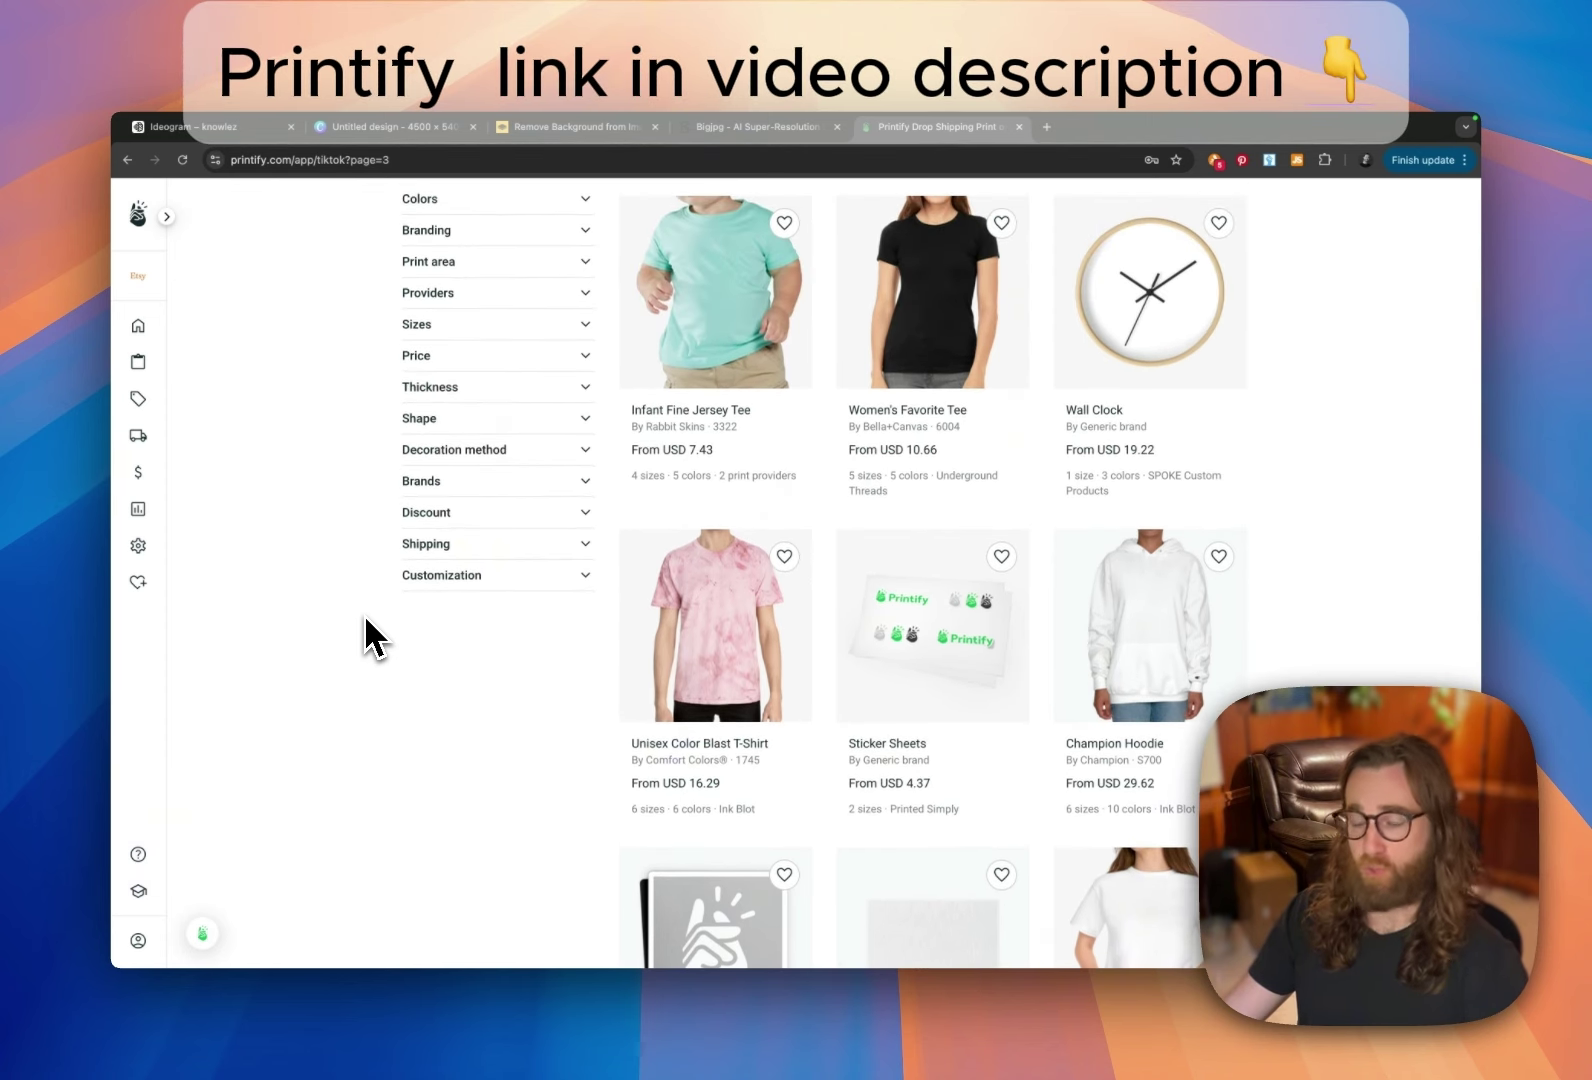
scroll(366, 619, down, 5)
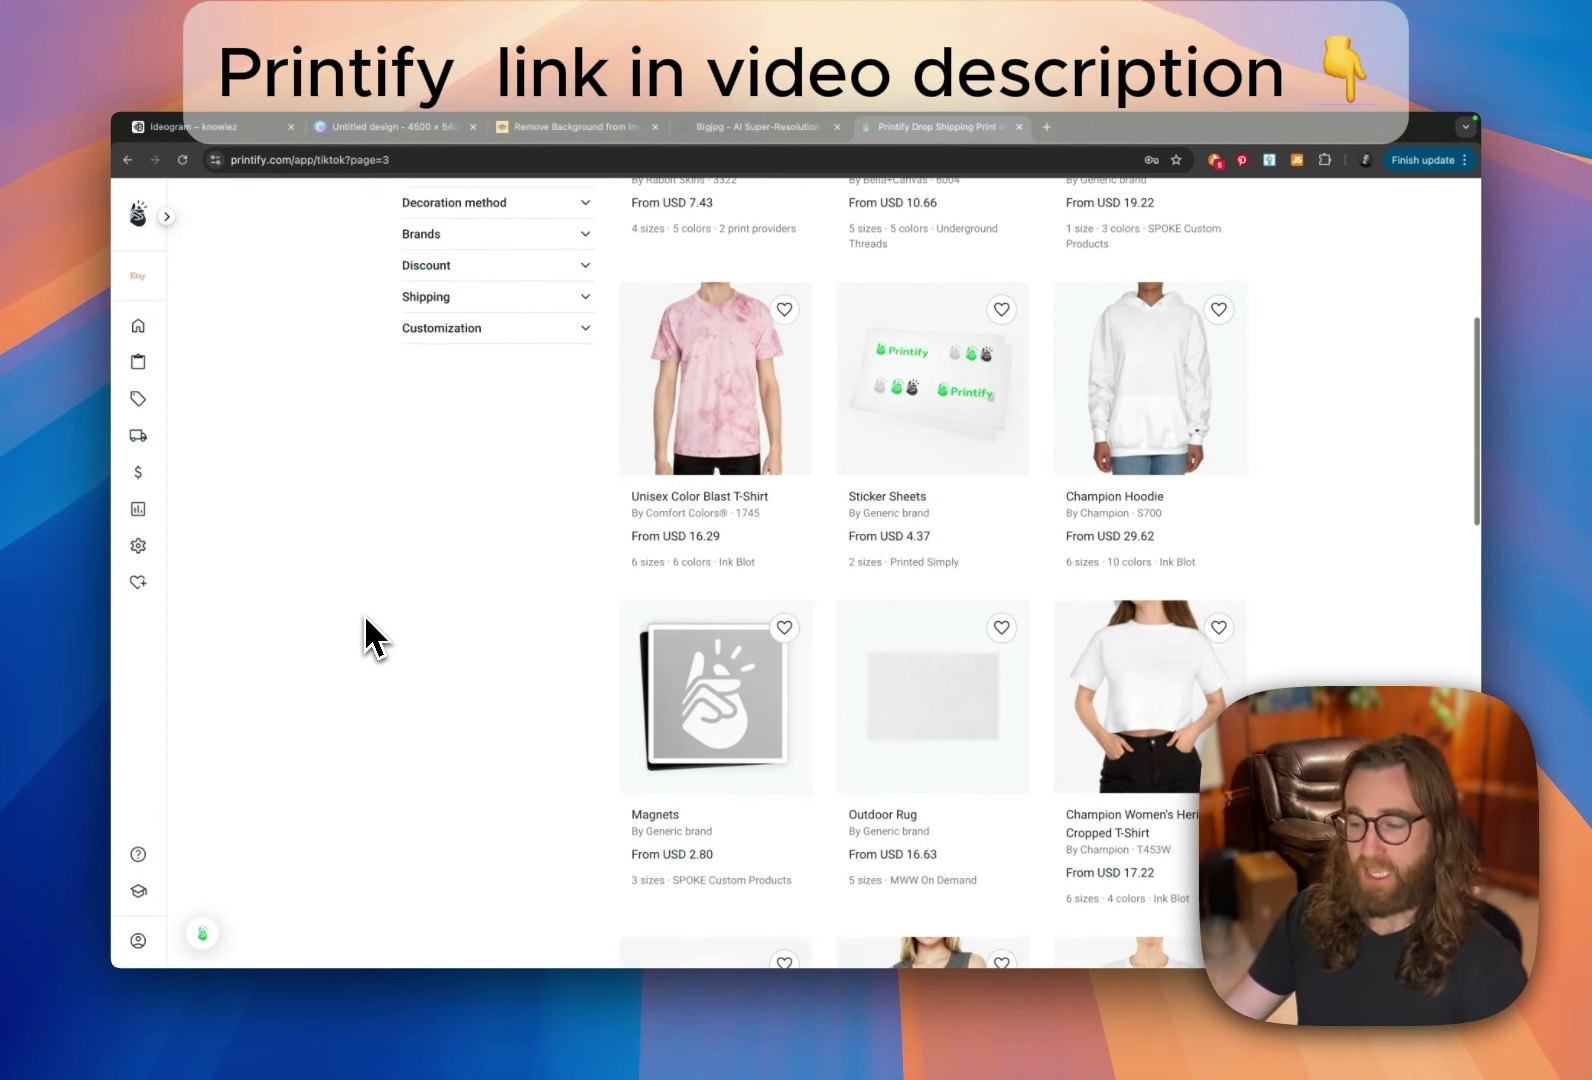
scroll(365, 618, up, 5)
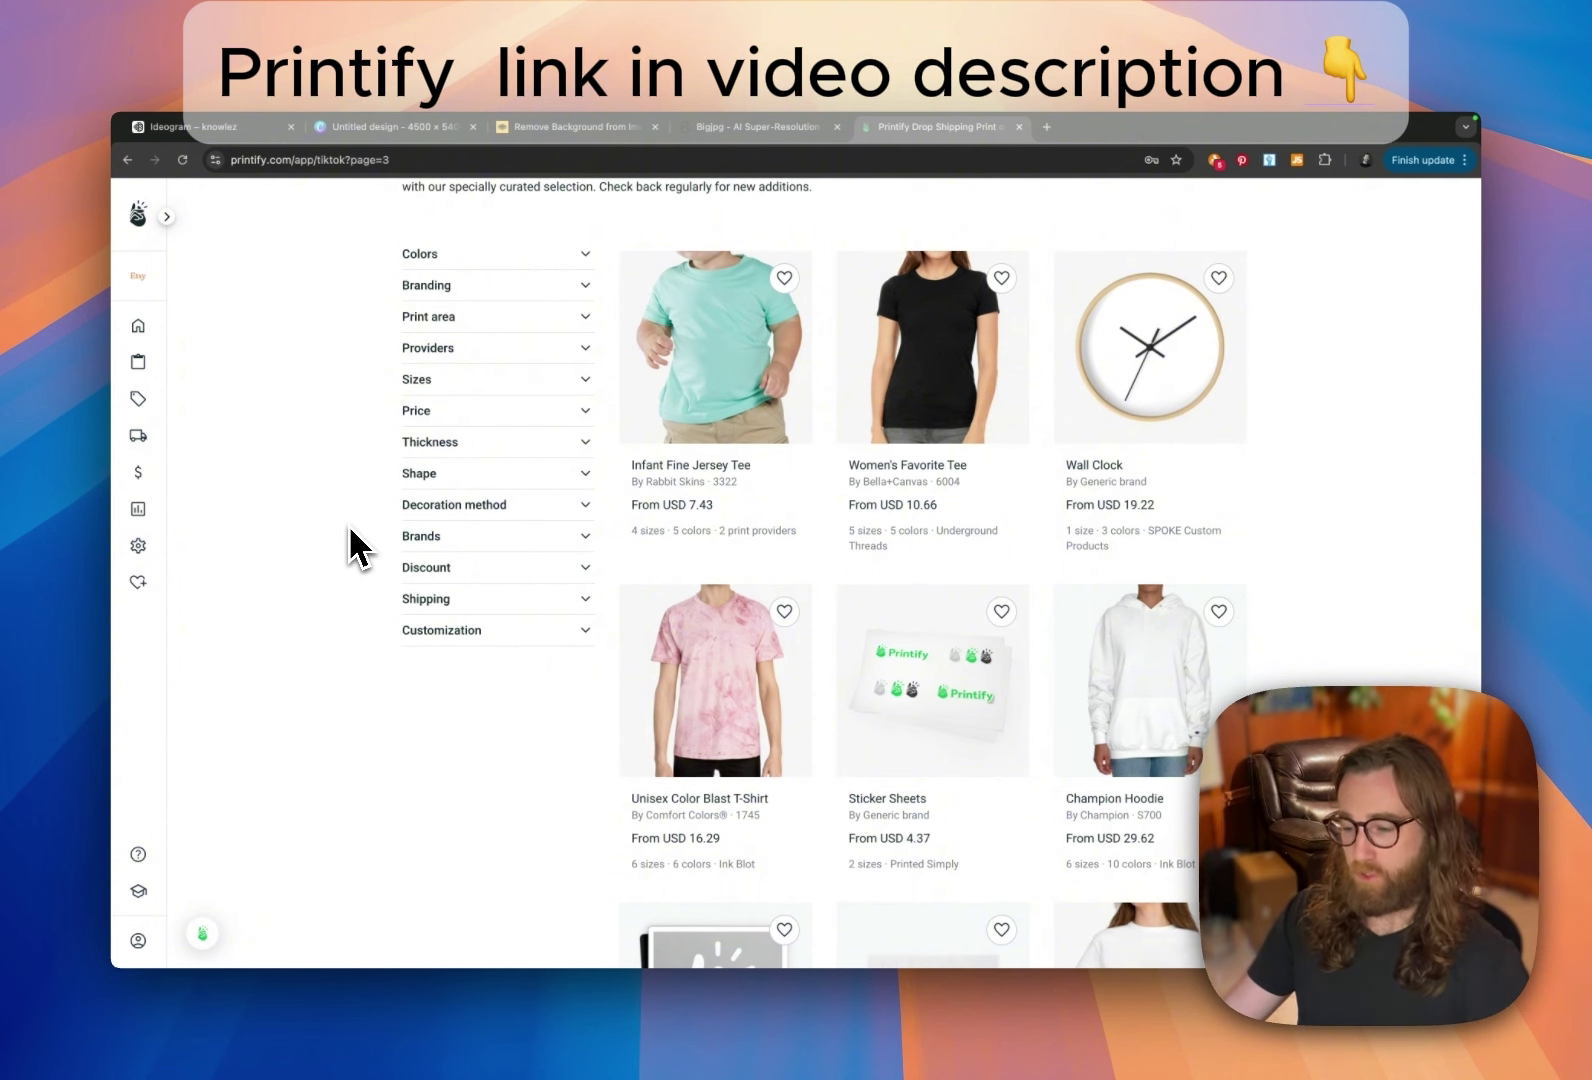
scroll(360, 548, down, 5)
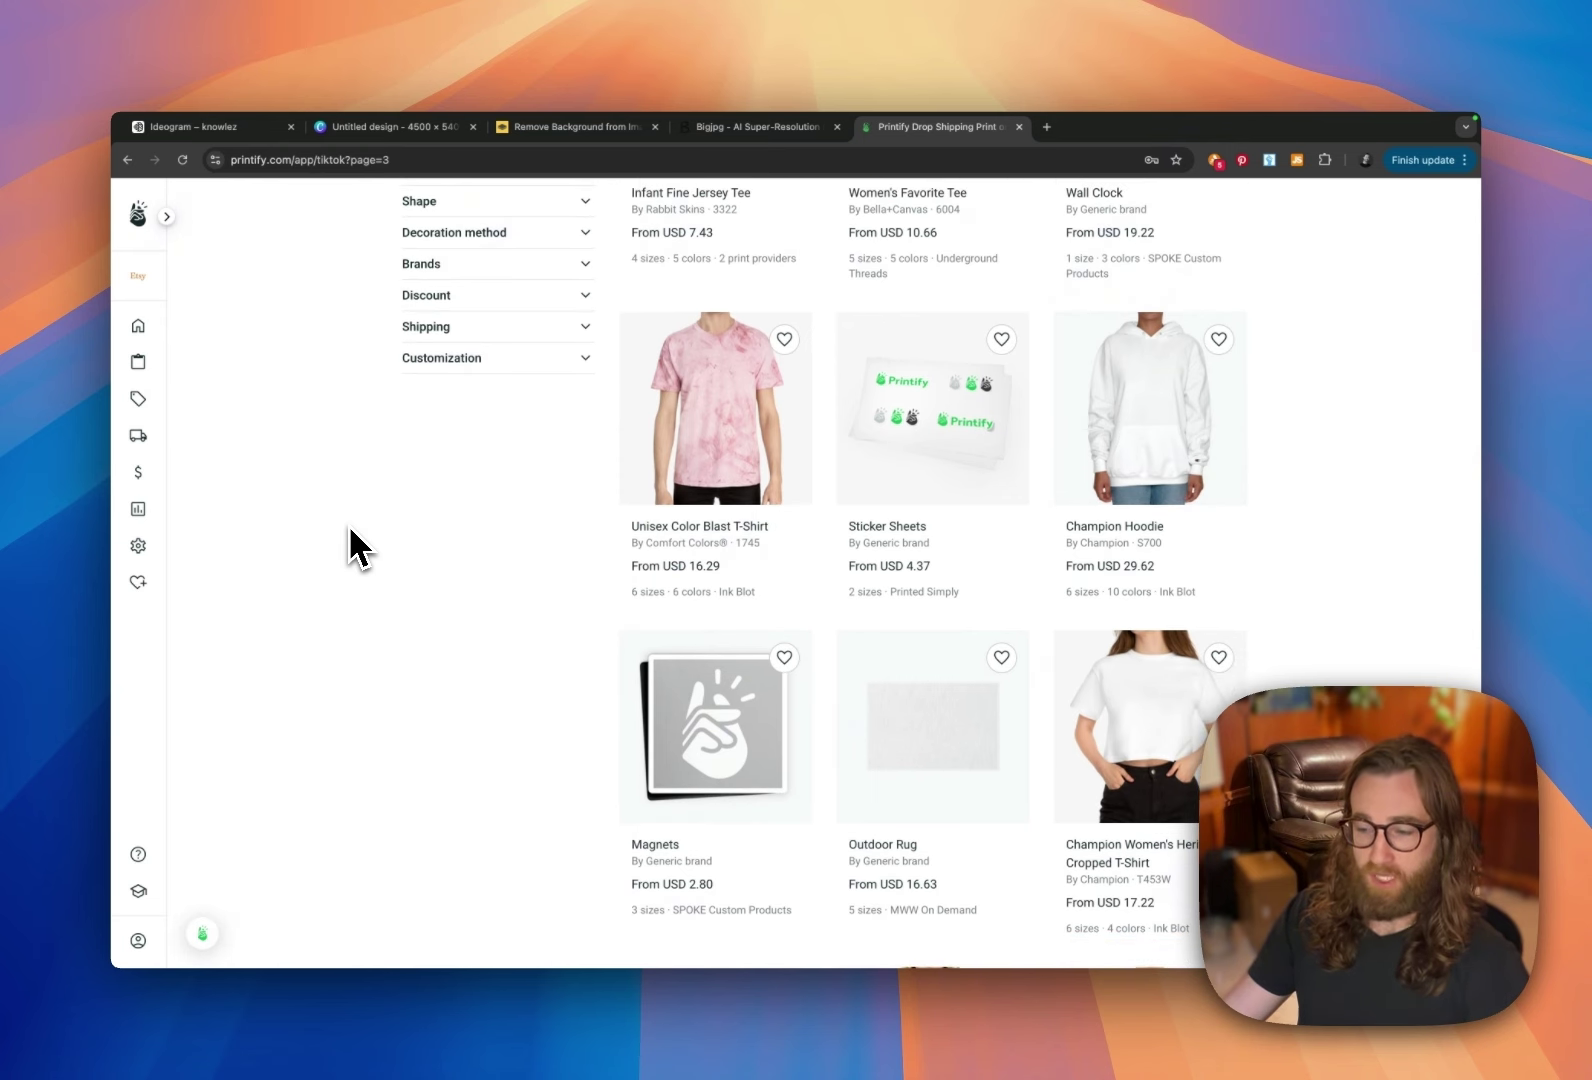
scroll(360, 548, down, 5)
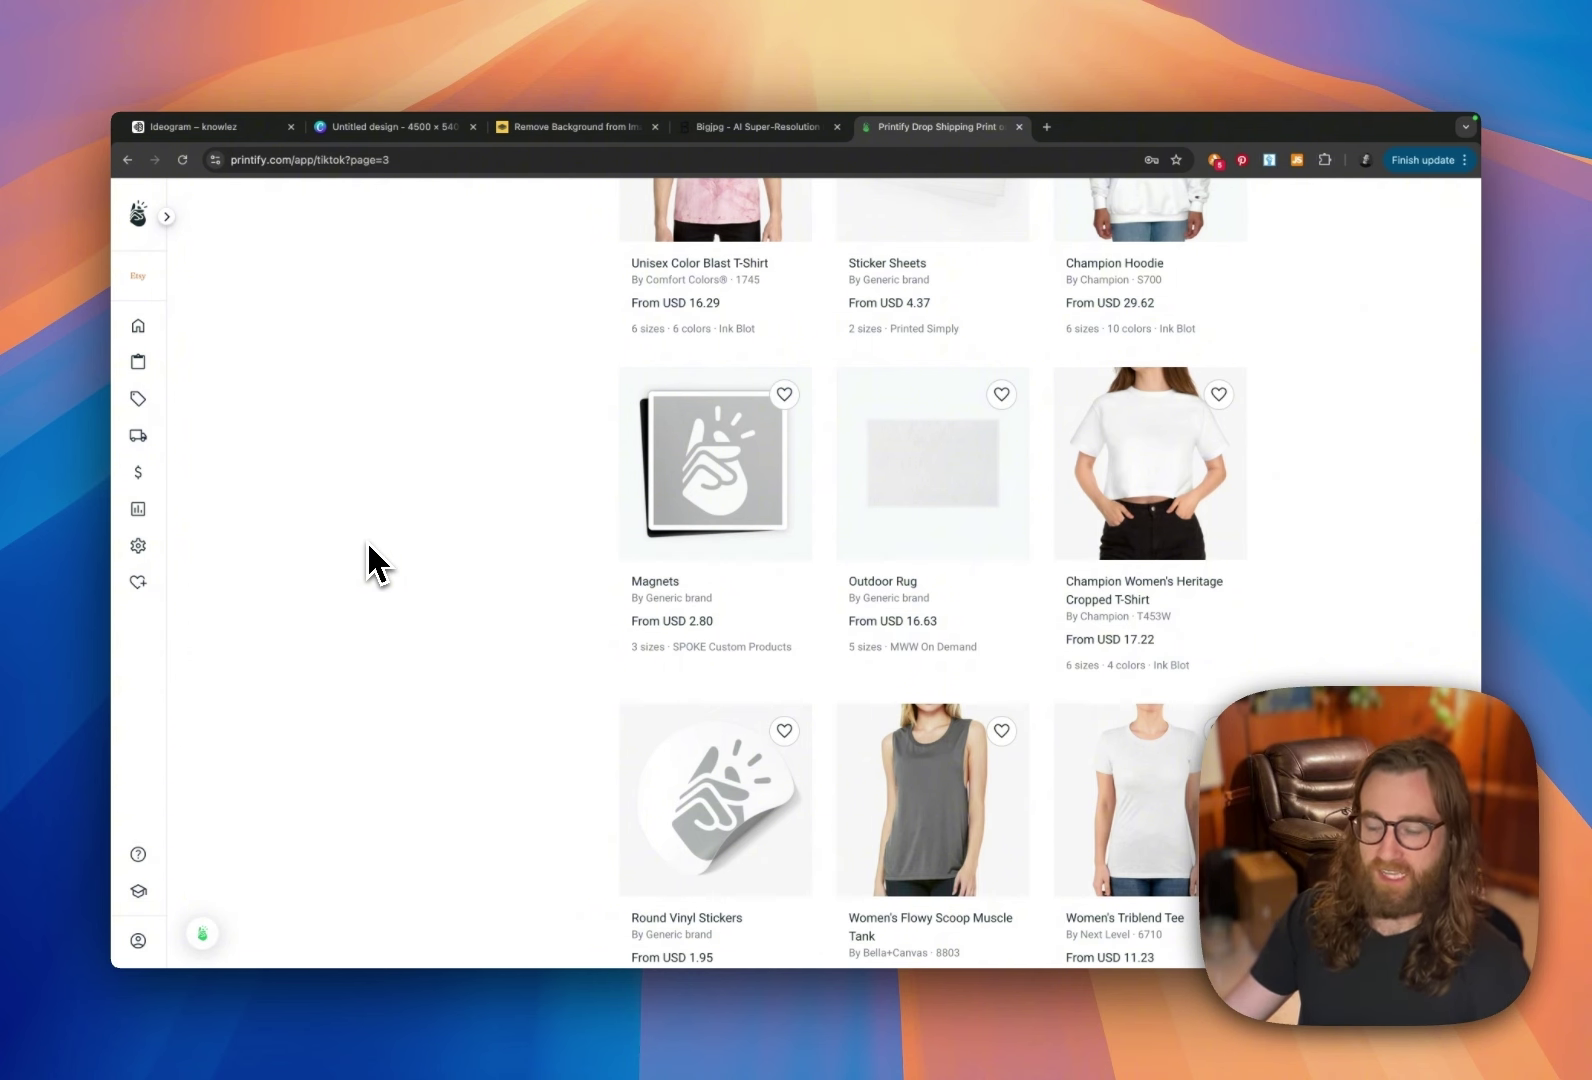
scroll(585, 578, down, 1)
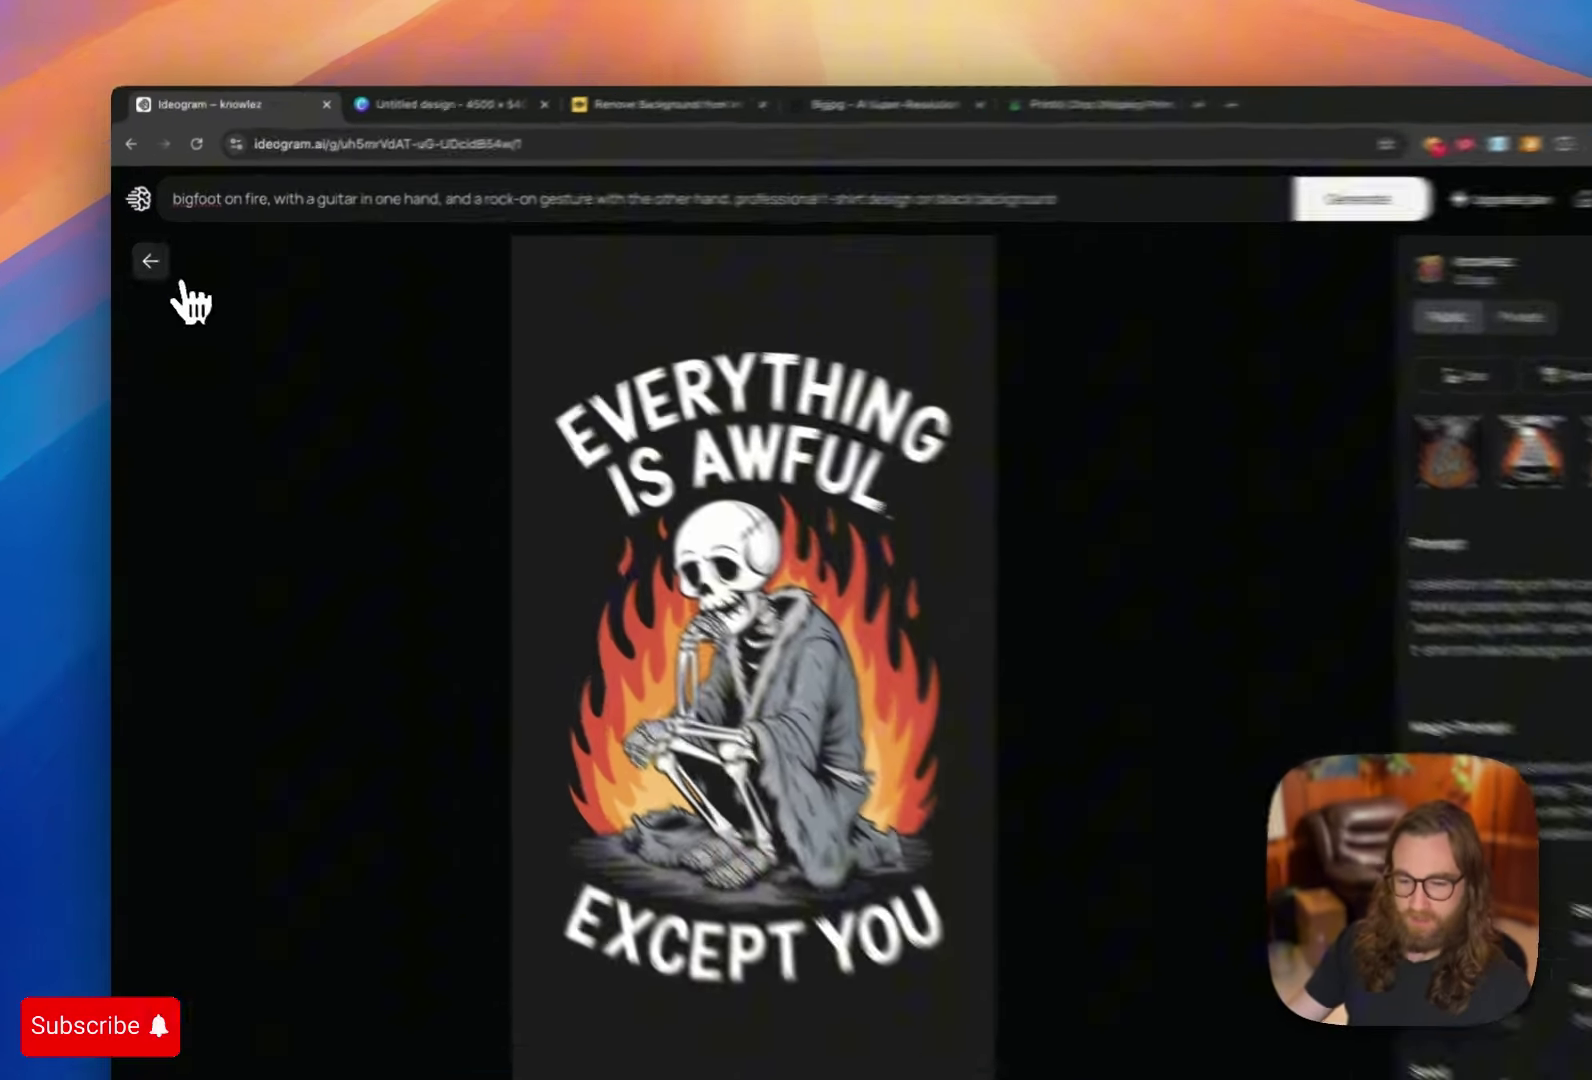
Step: Switch to Ideogram, return from the skeleton design to the public generated images, and look through the designs
click(144, 257)
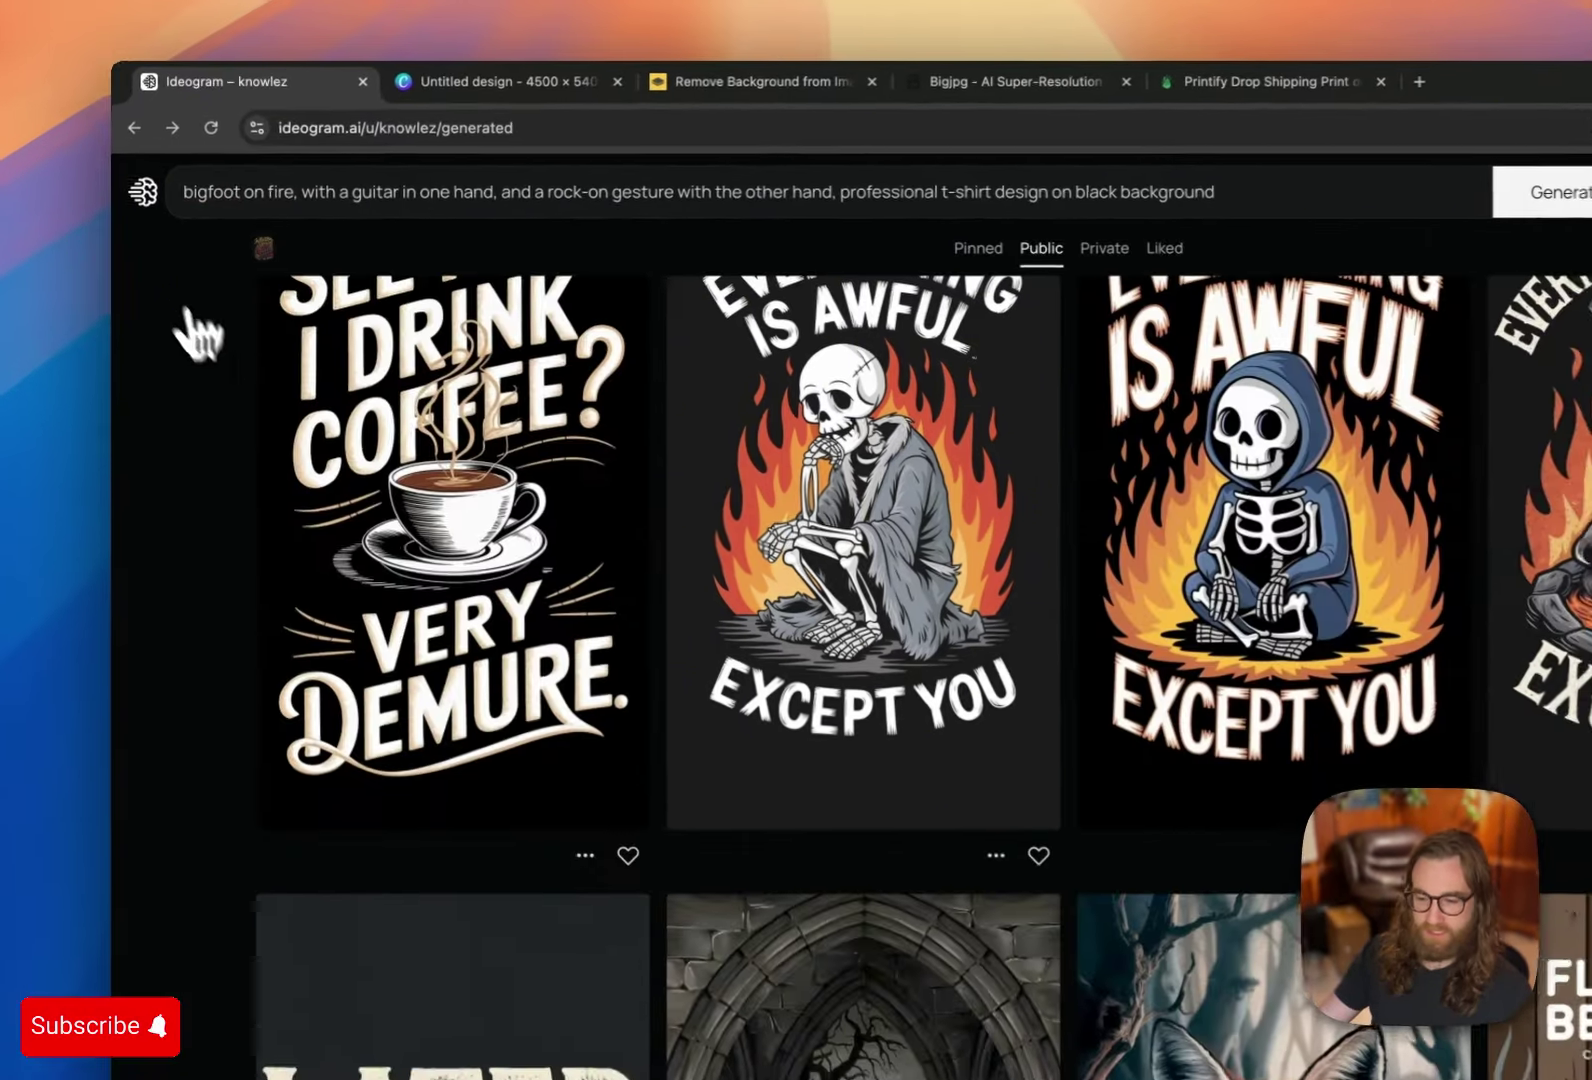
scroll(700, 599, down, 10)
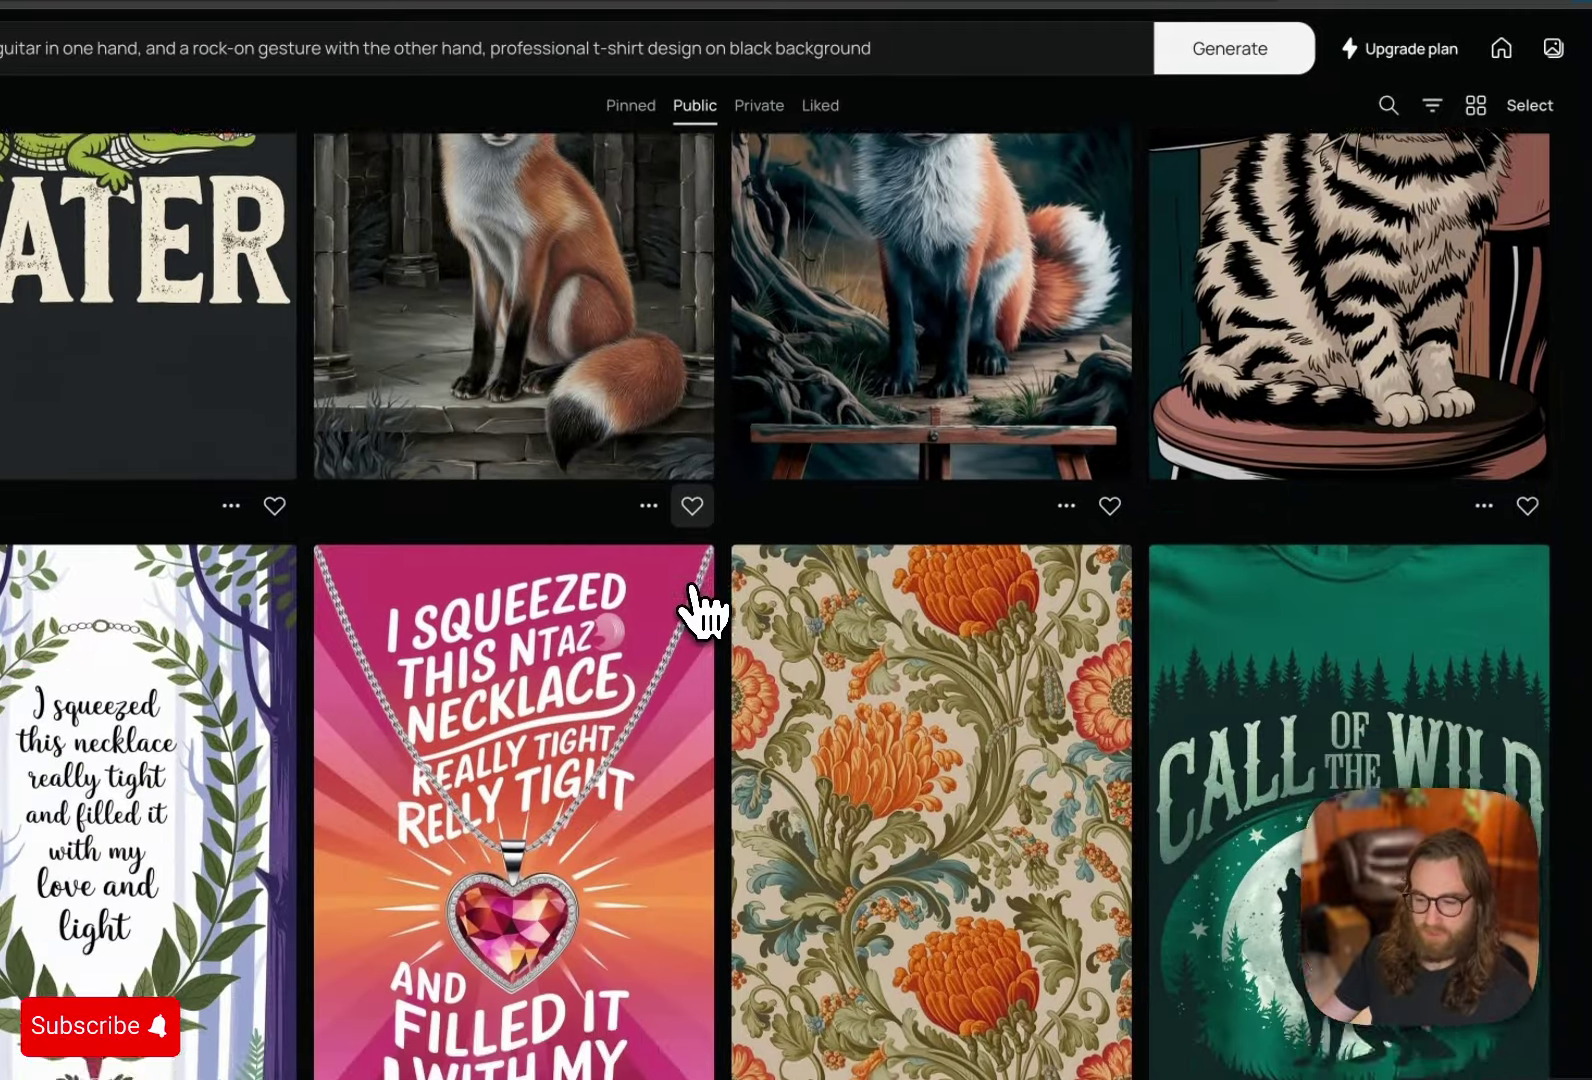
click(1250, 700)
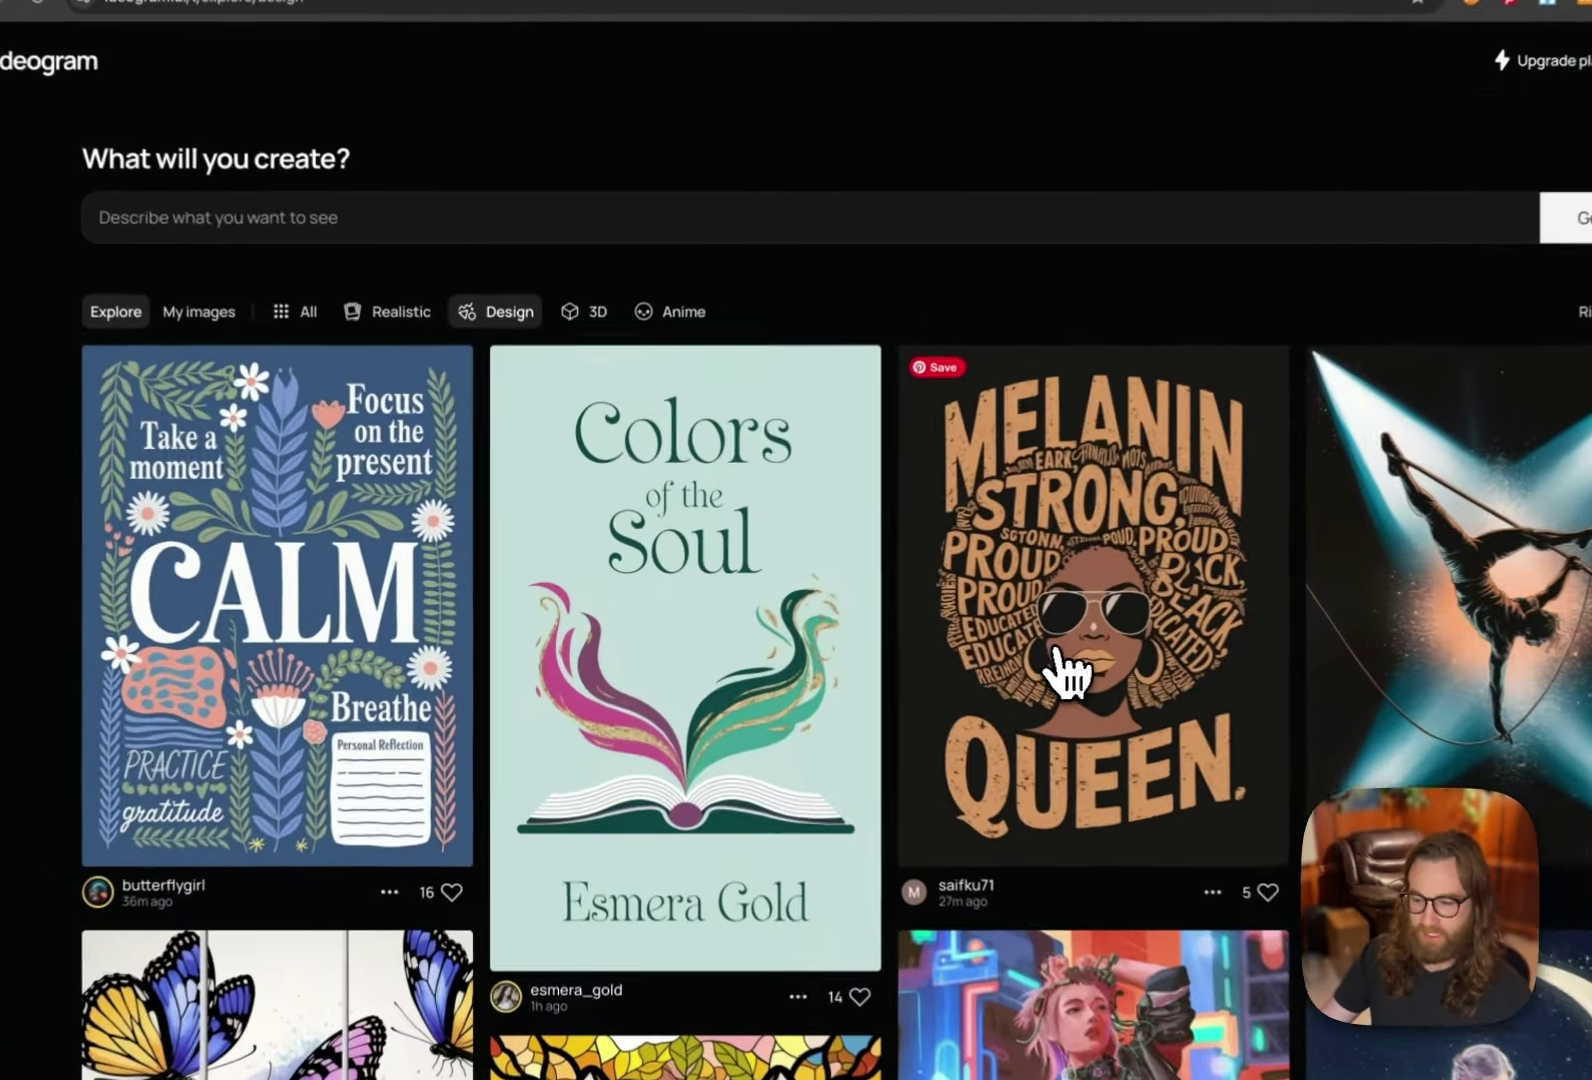
Step: Open the "Melanin Strong Queen" T-shirt image from Ideogram's Explore feed with the Design category selected
click(918, 615)
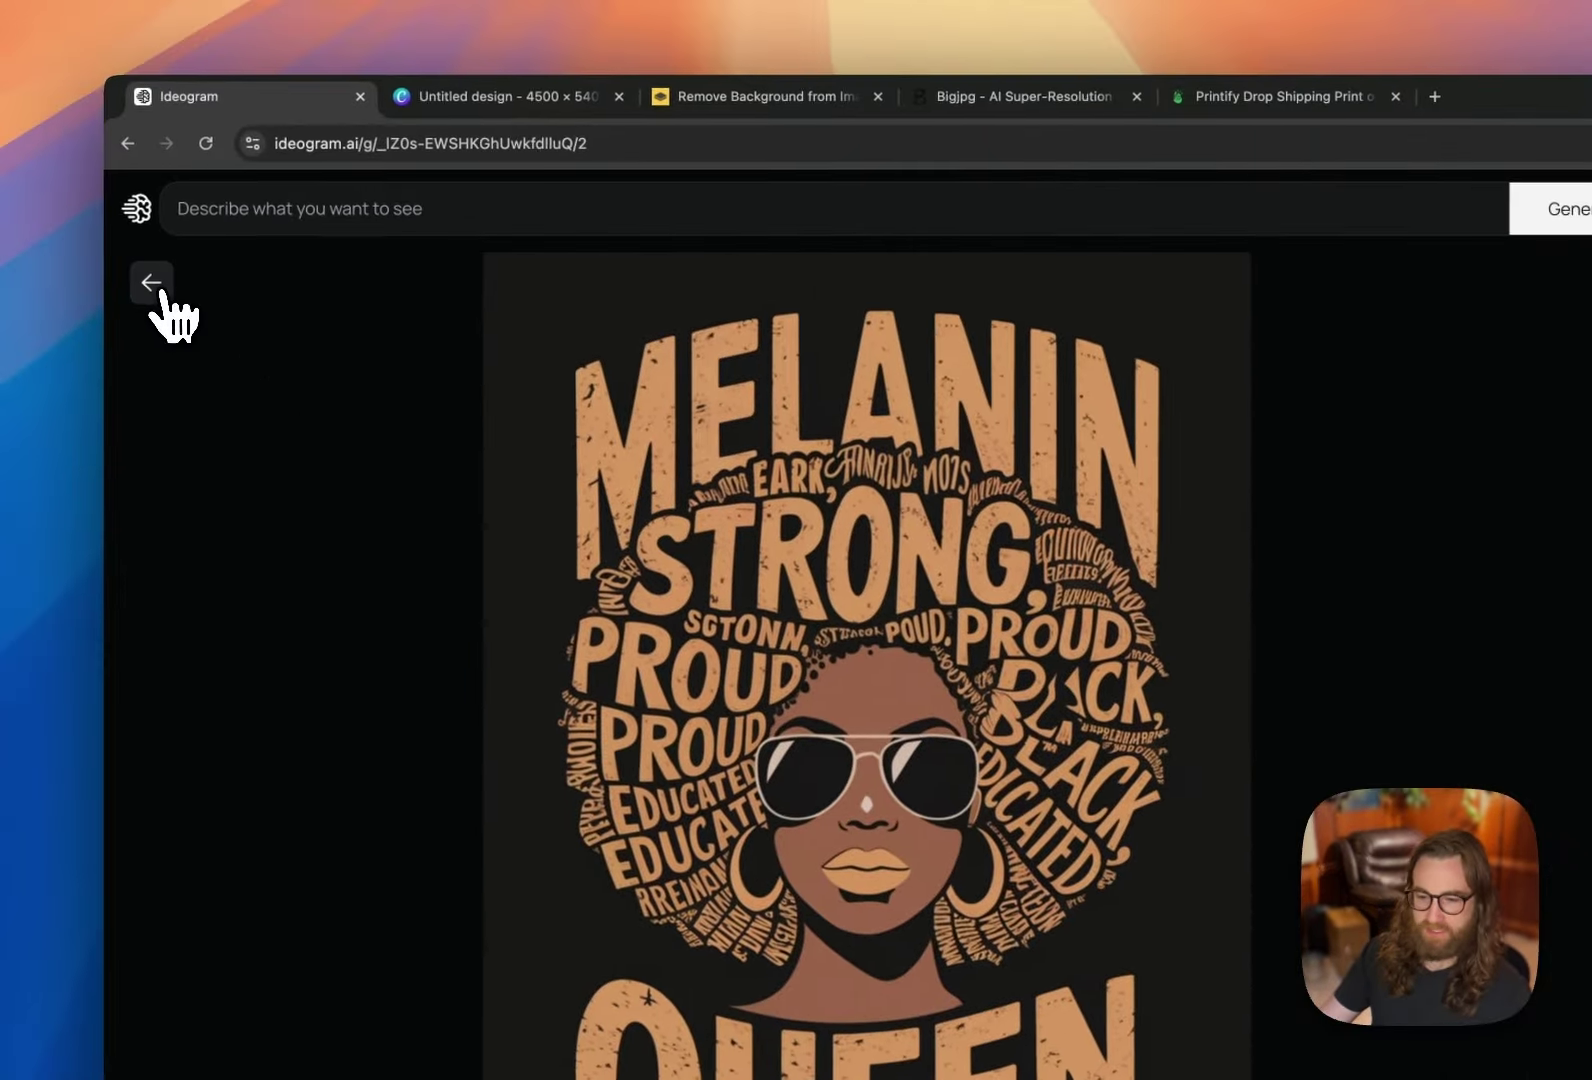
click(88, 226)
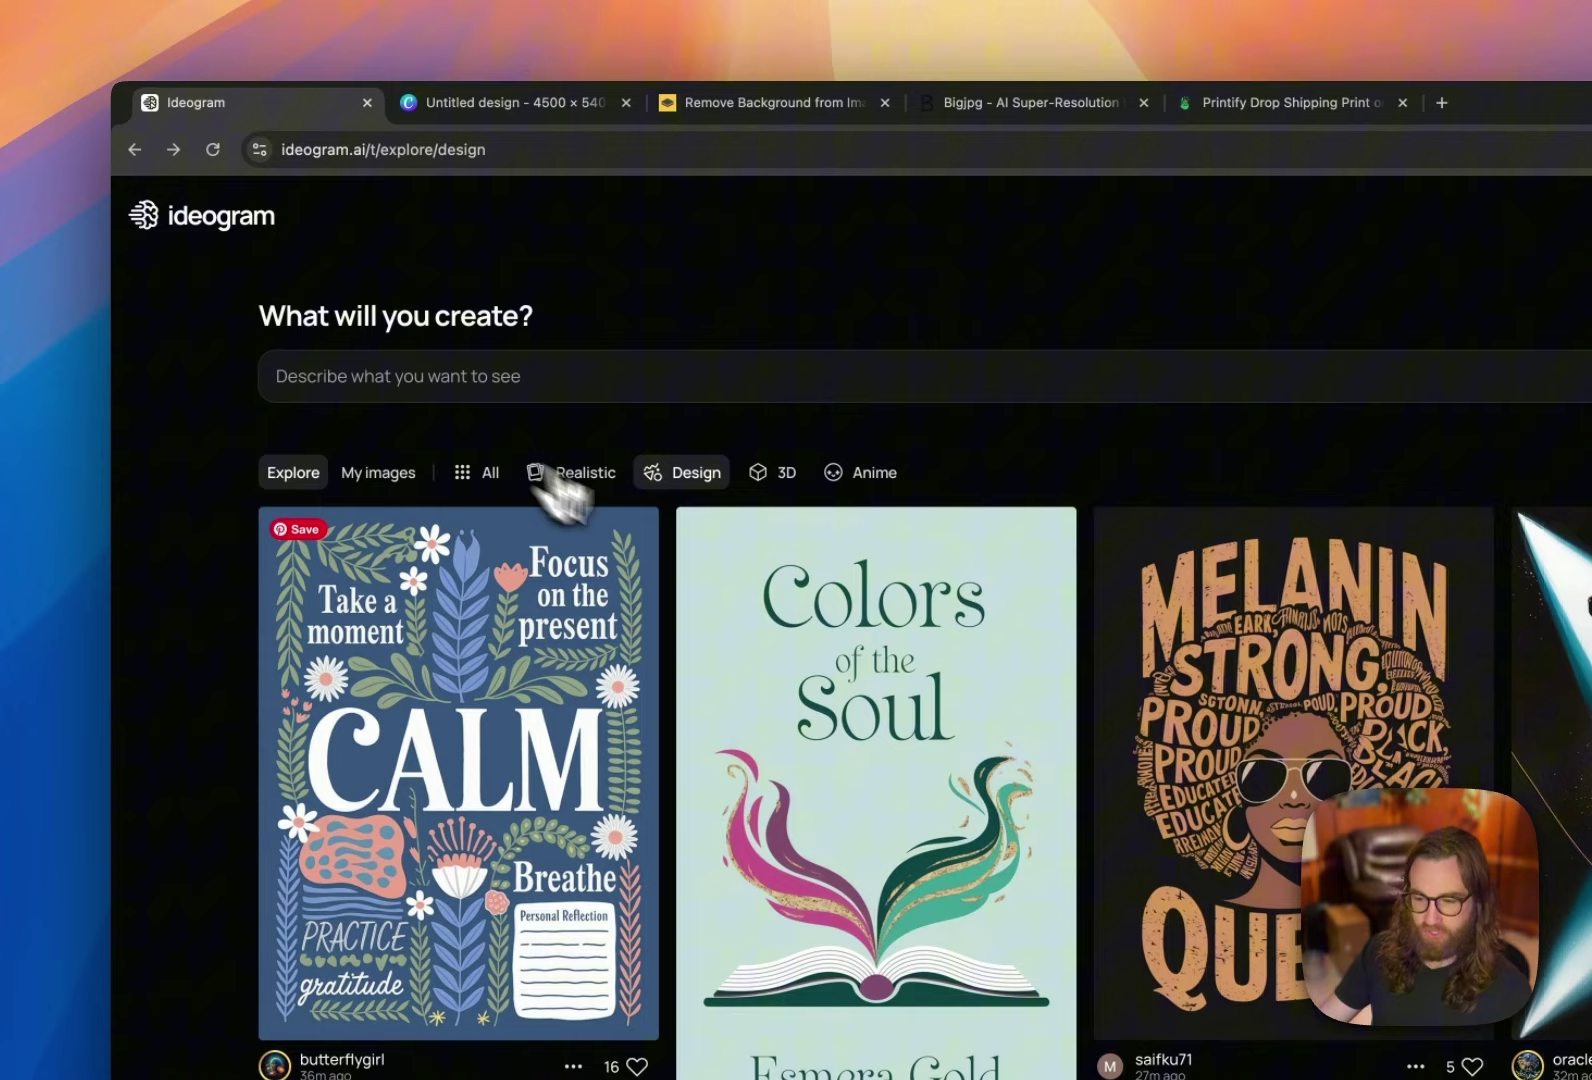
click(690, 478)
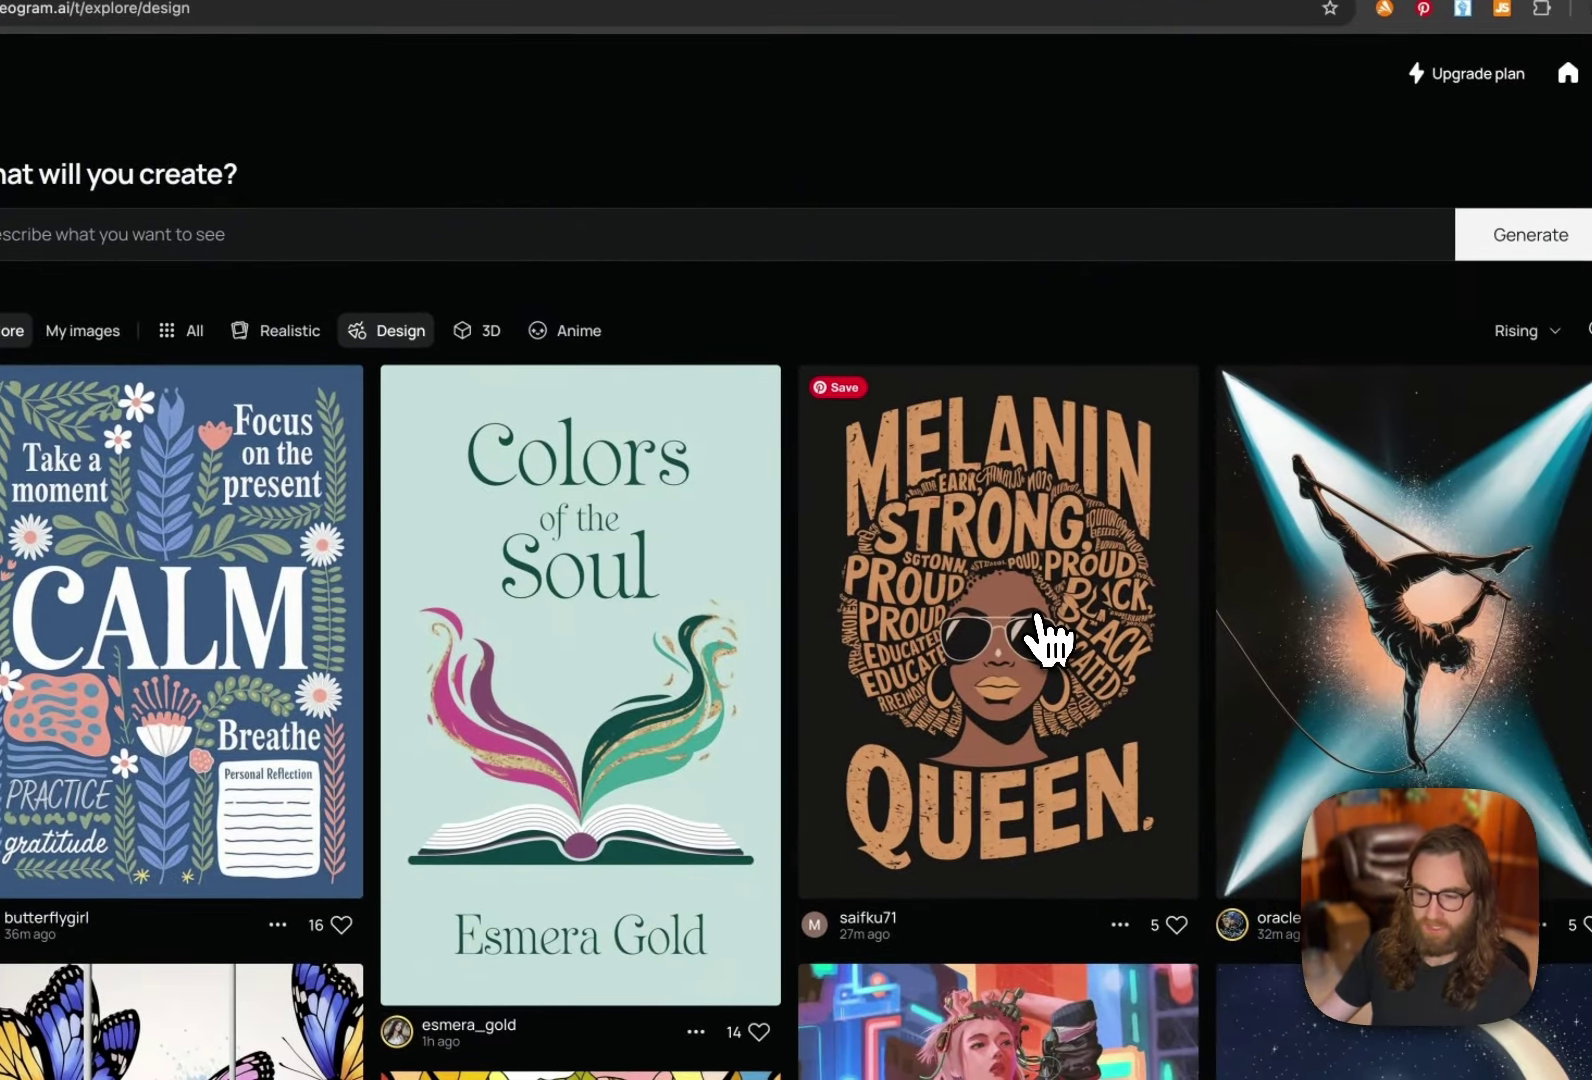
click(1045, 641)
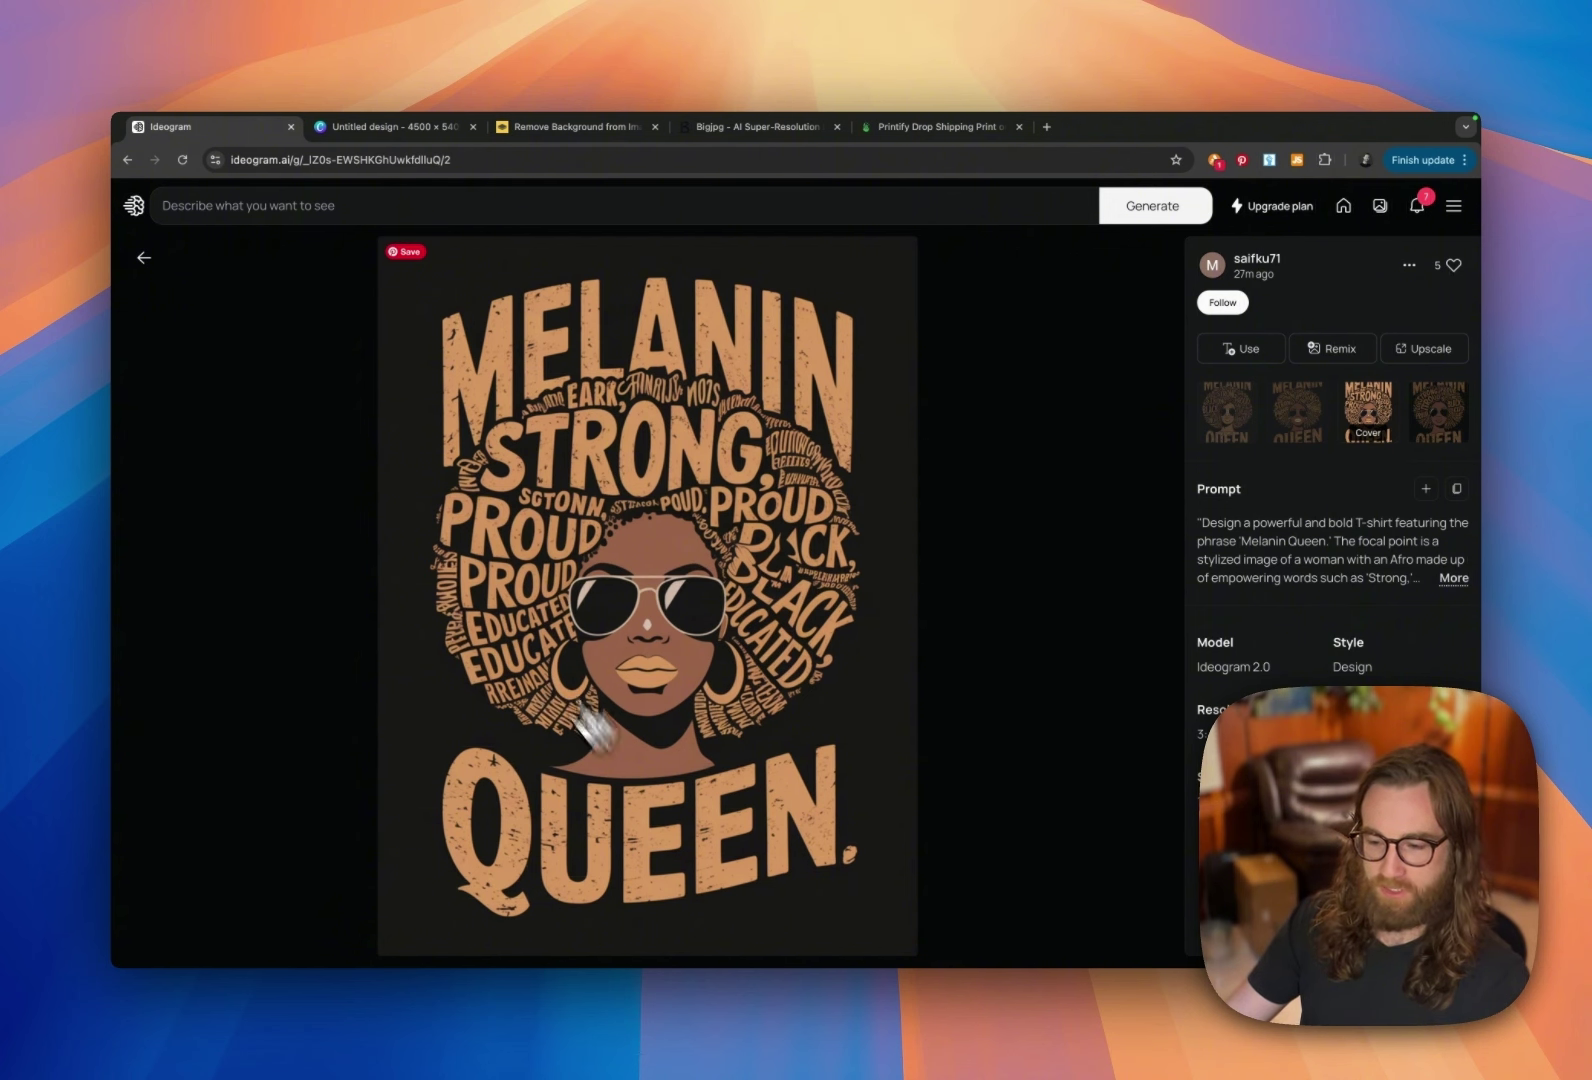
Step: View the Melanin Queen design's variations one after another, comparing their lettering, and return to the cover image
click(1295, 412)
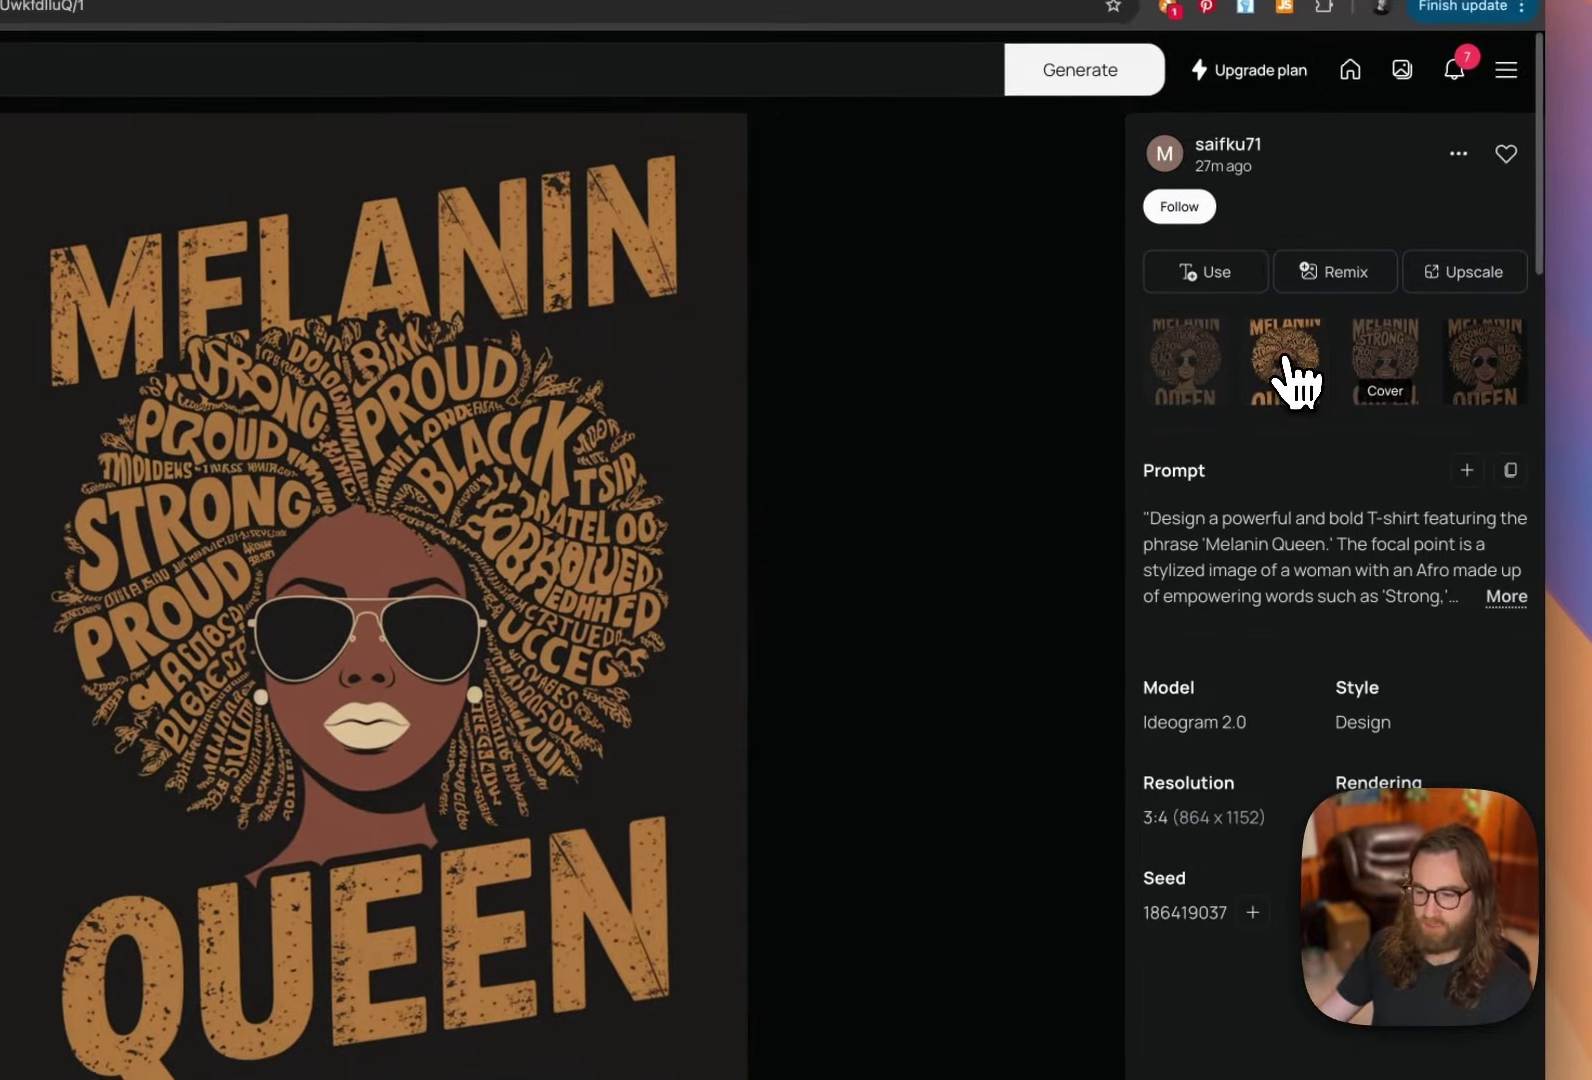
click(1205, 370)
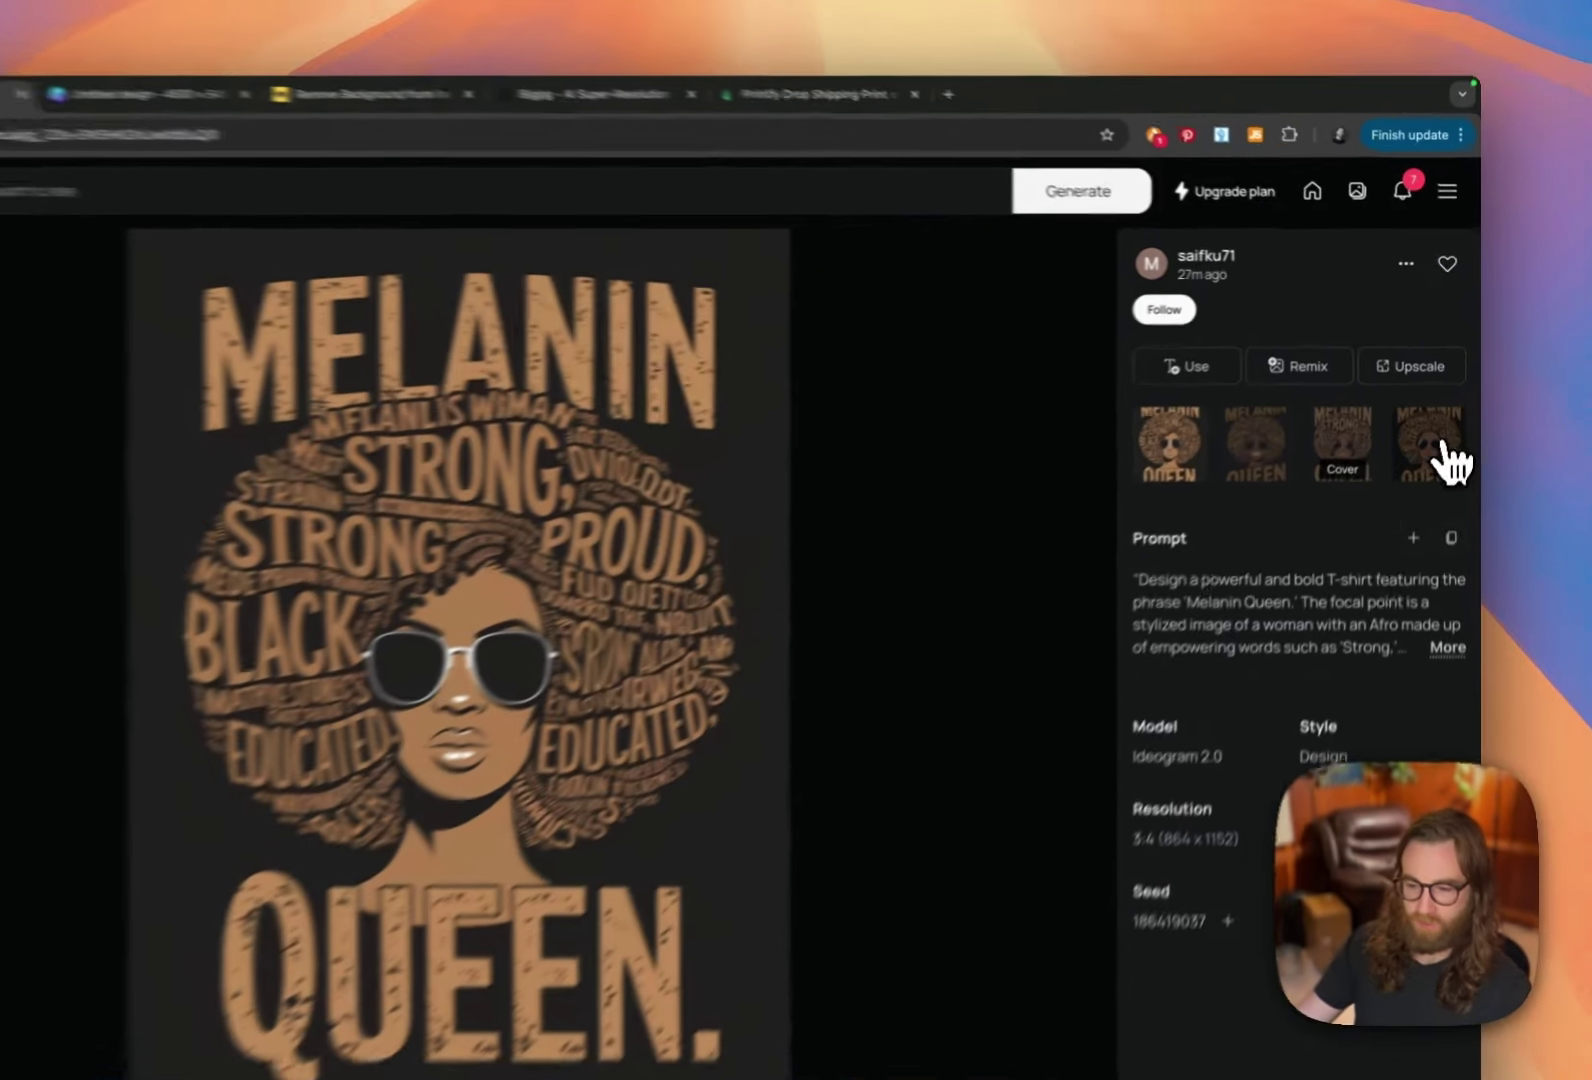
click(1438, 410)
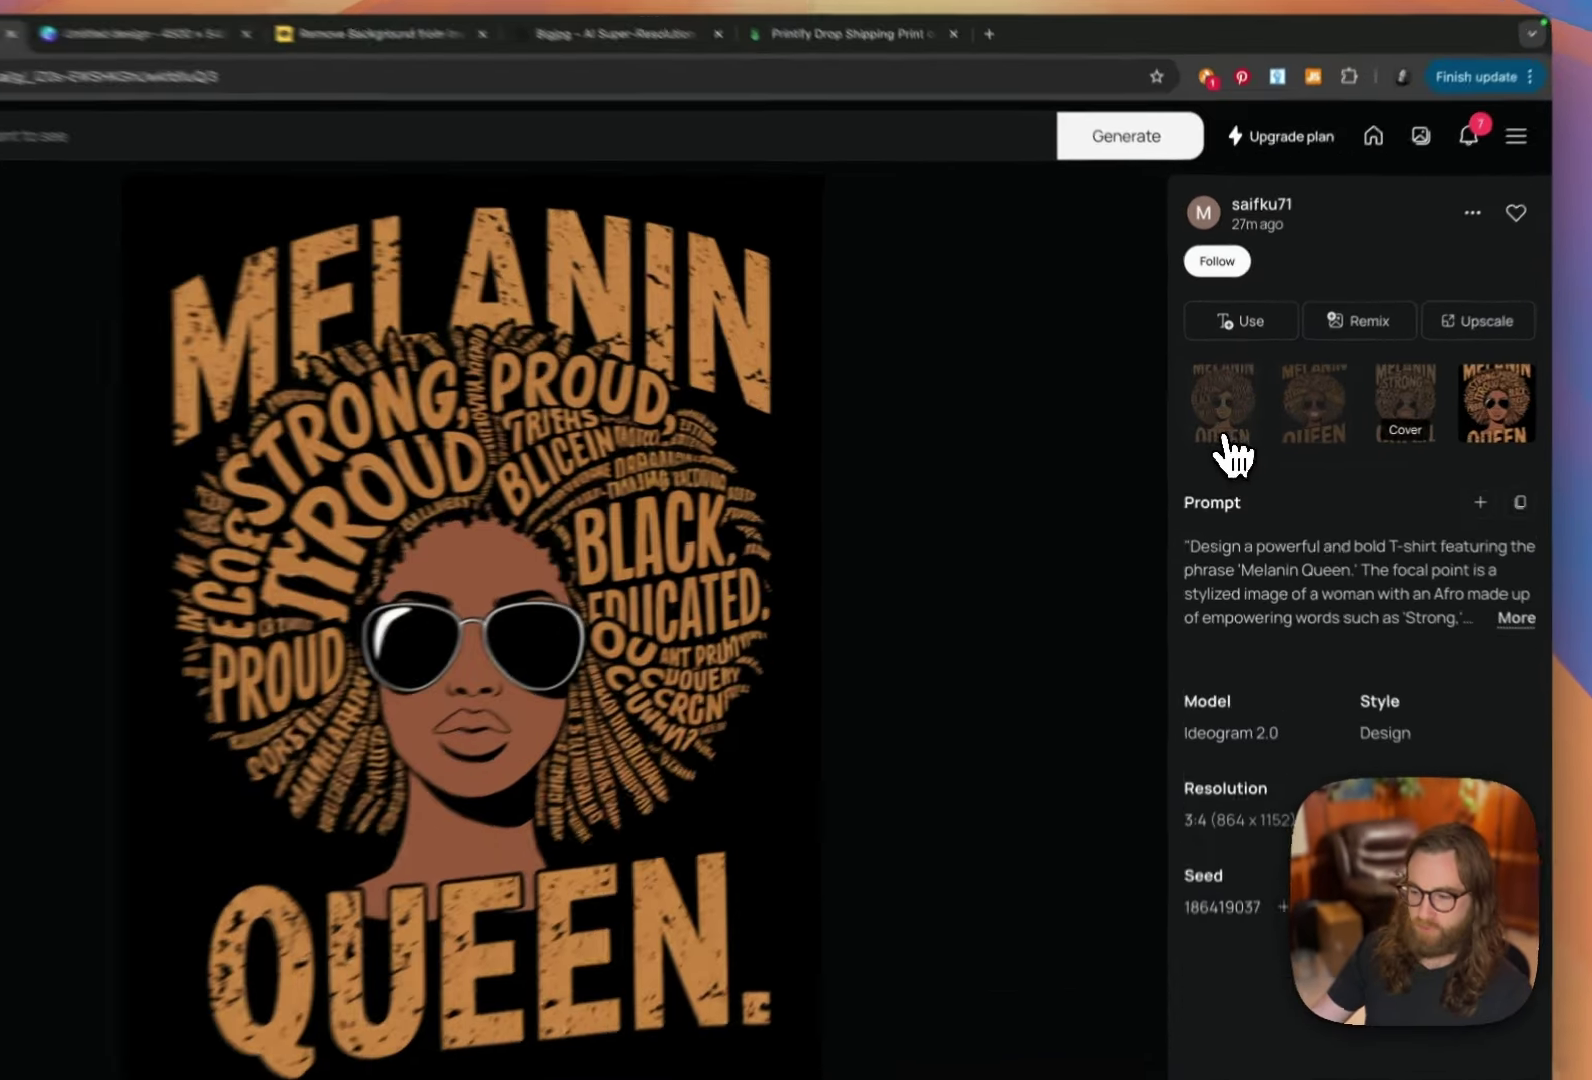
click(1224, 420)
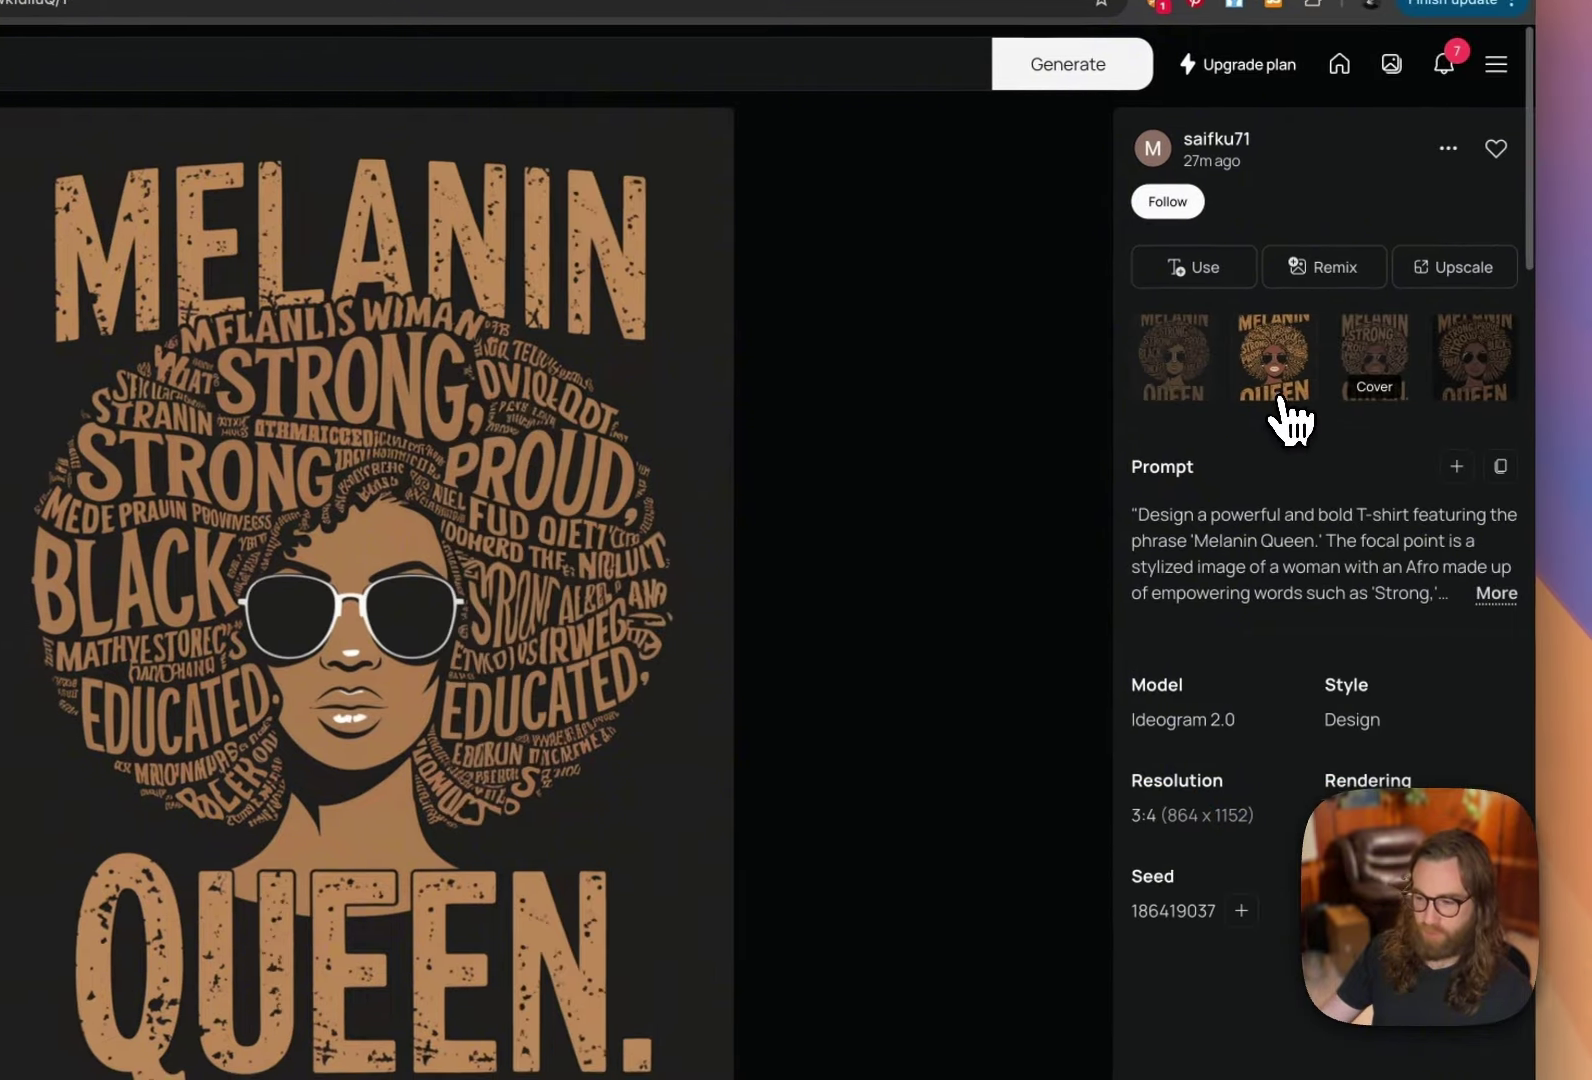
click(1290, 415)
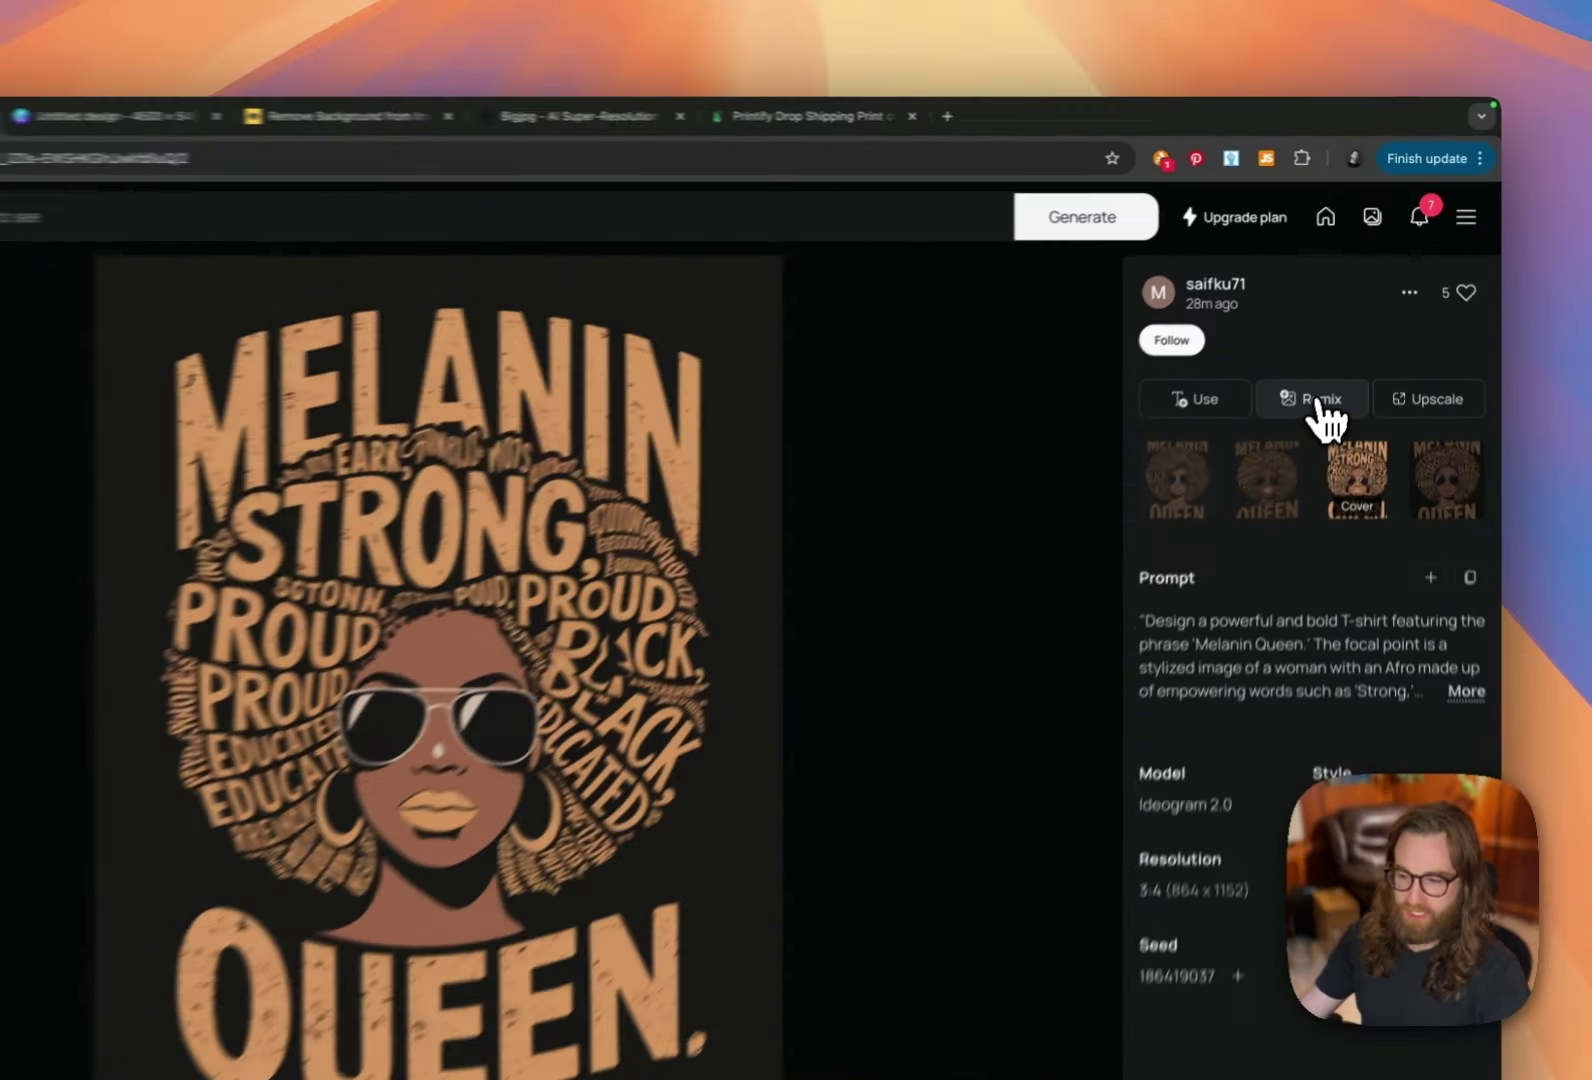
Step: Start a remix of the Melanin Queen cover image and review its full prompt text
click(1341, 352)
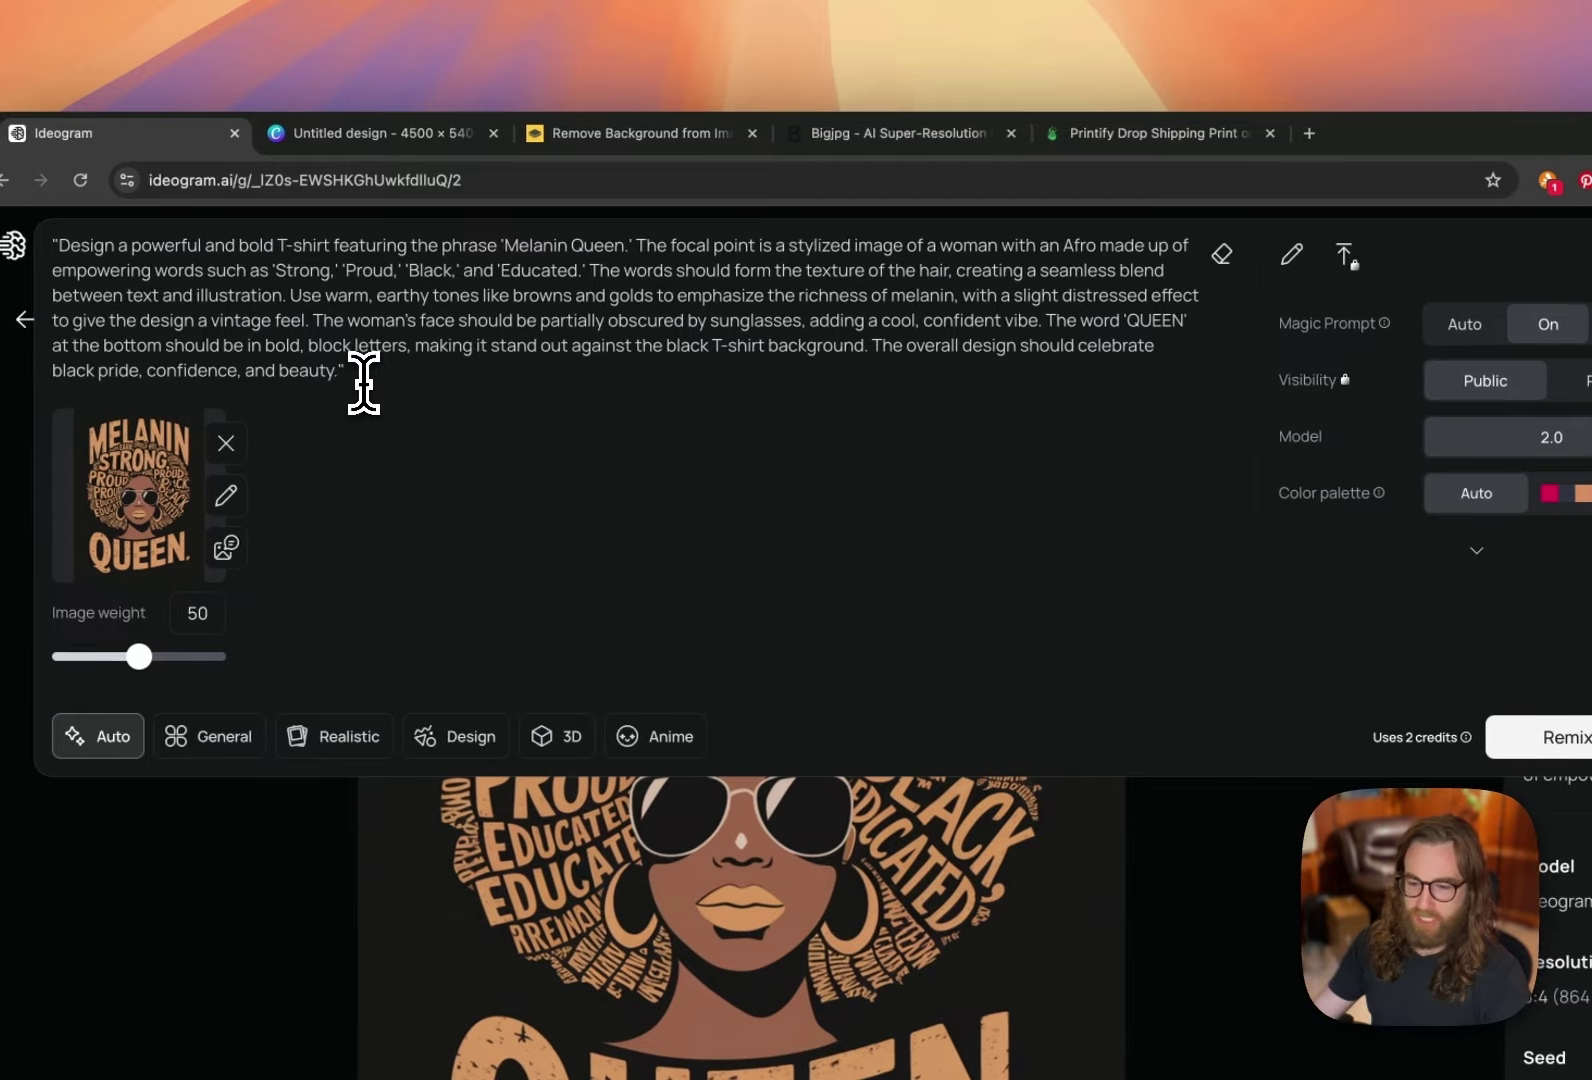
drag(362, 382, 32, 240)
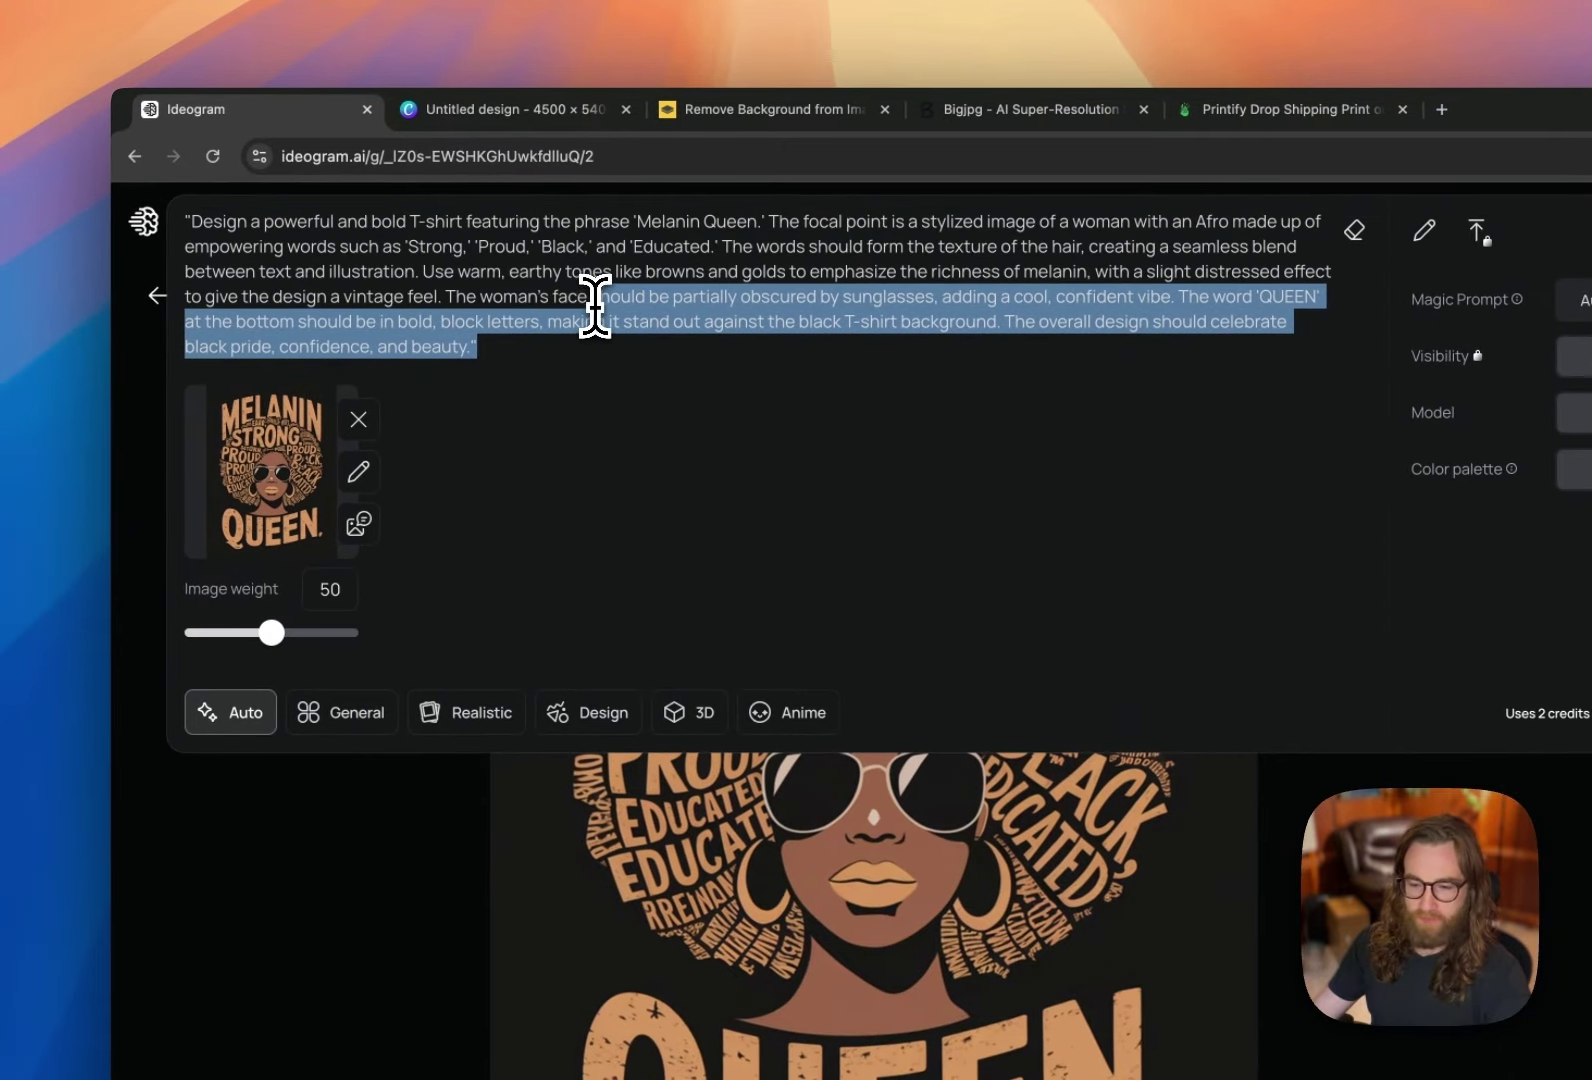
click(565, 340)
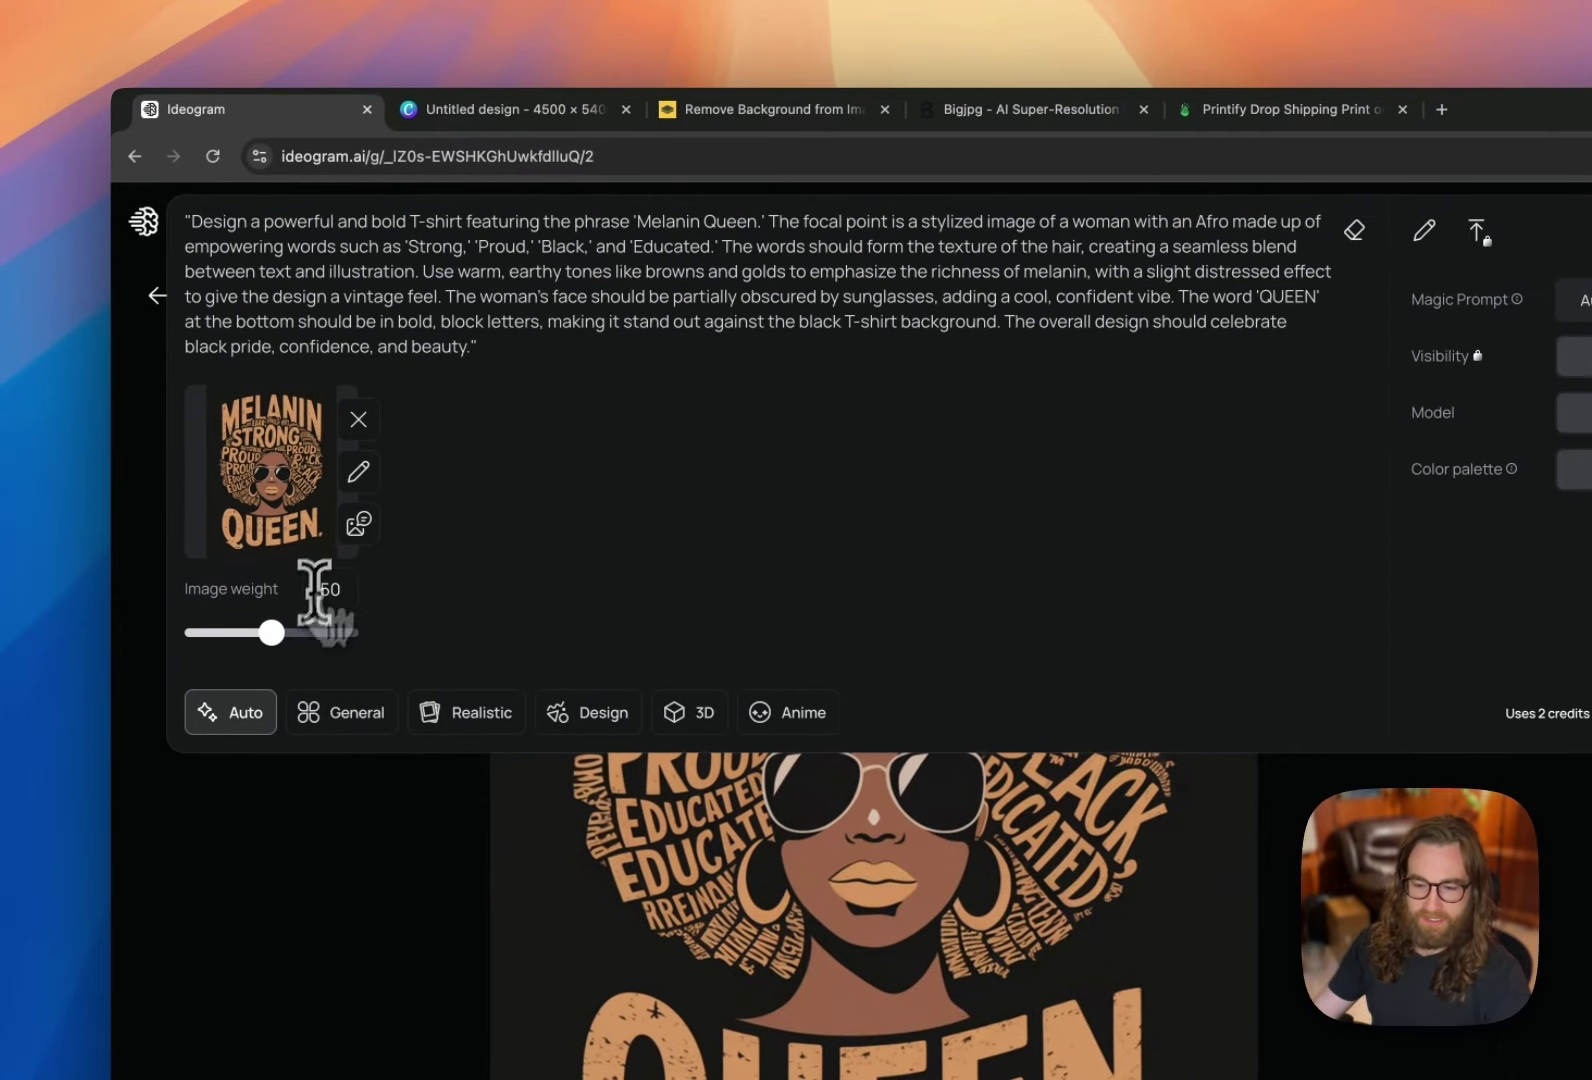
Step: Raise the remix image weight to 100, bring it back down toward the middle, and collapse the remix settings
drag(238, 645, 358, 632)
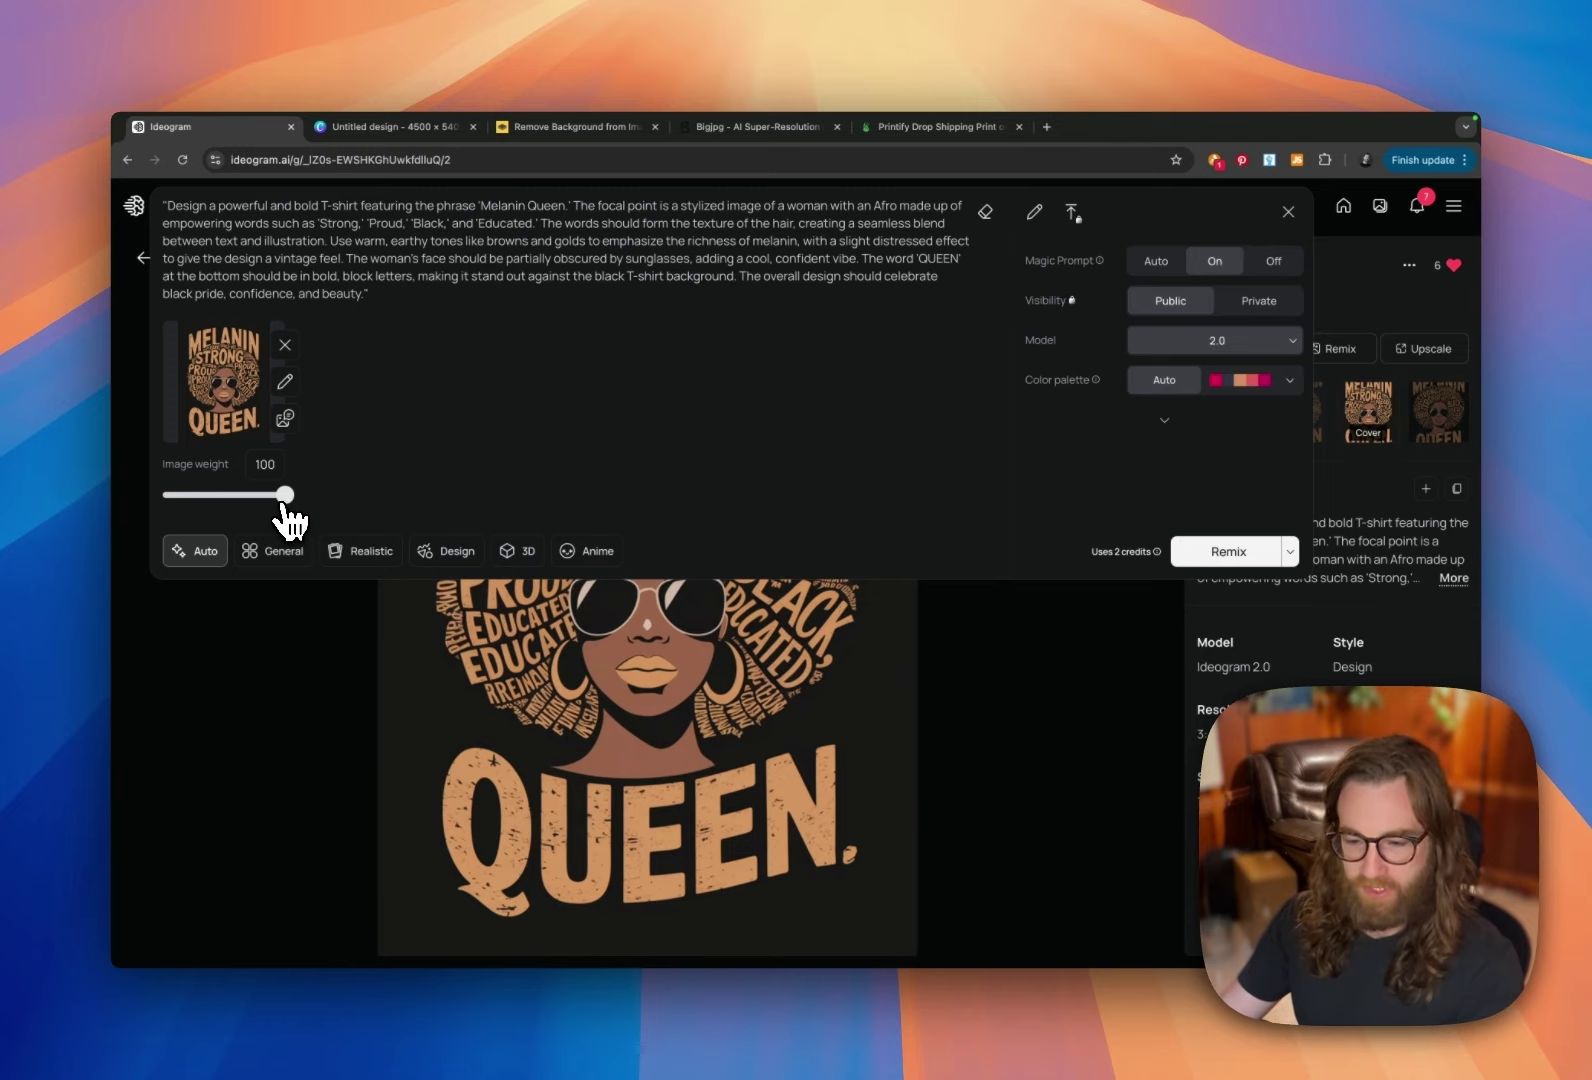
drag(285, 494, 228, 494)
key(Escape)
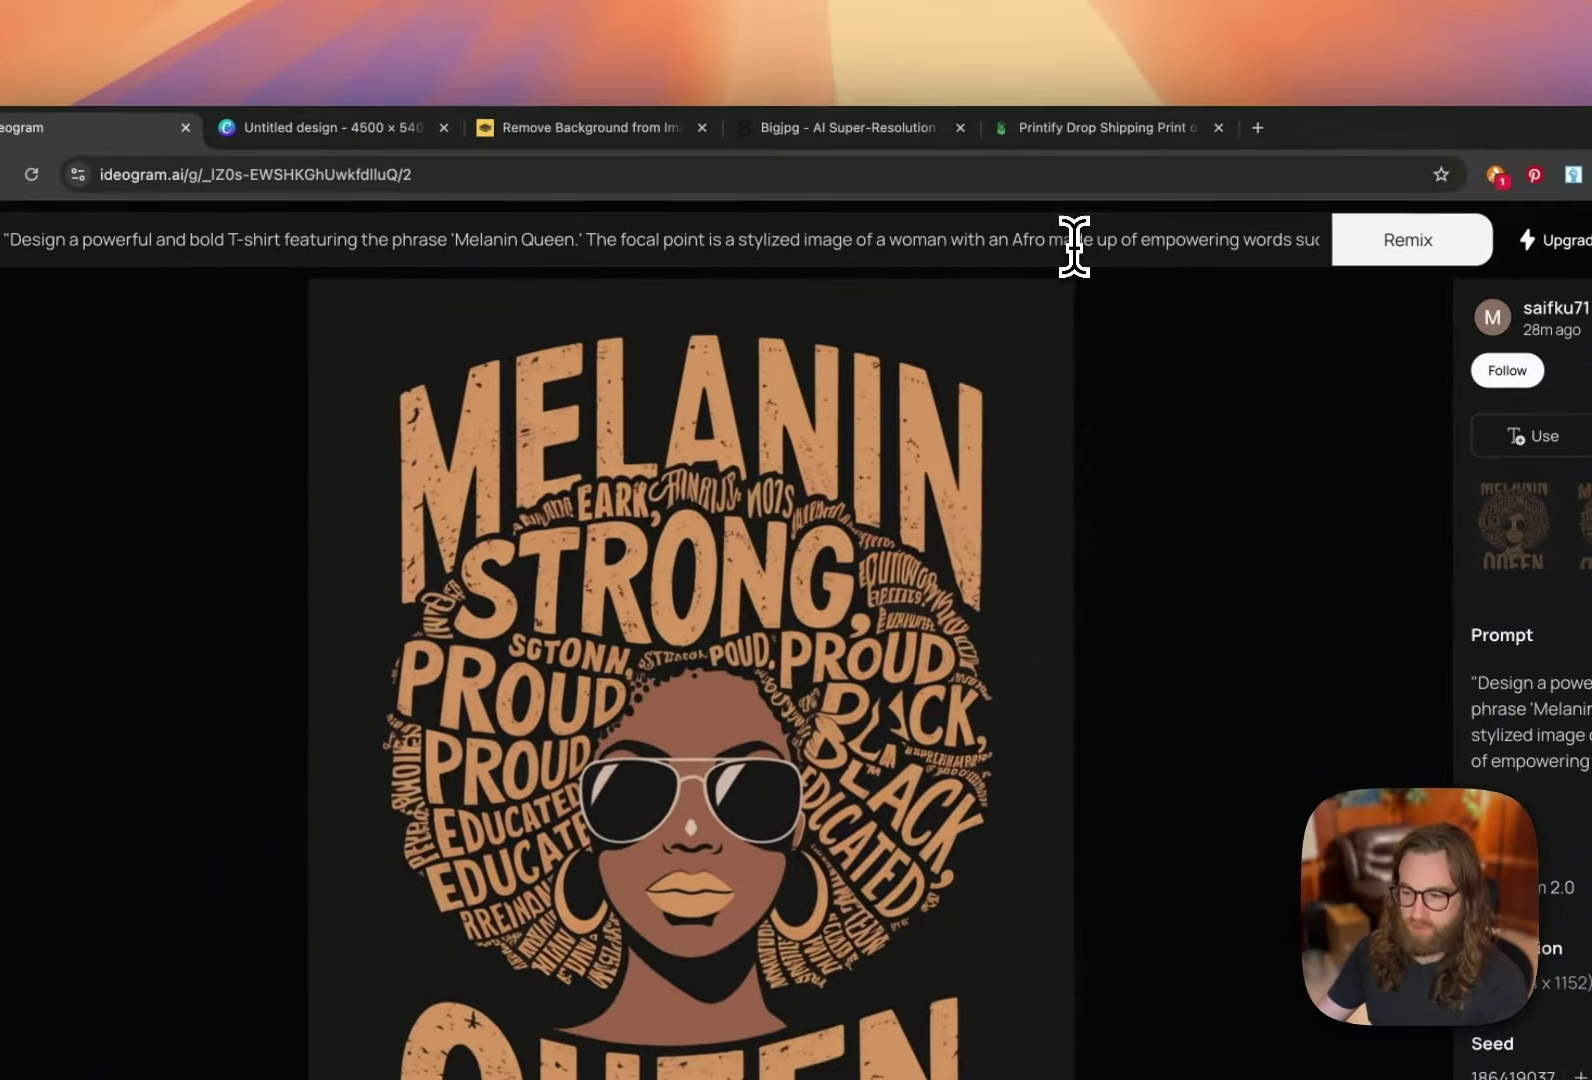
click(1074, 246)
key(Escape)
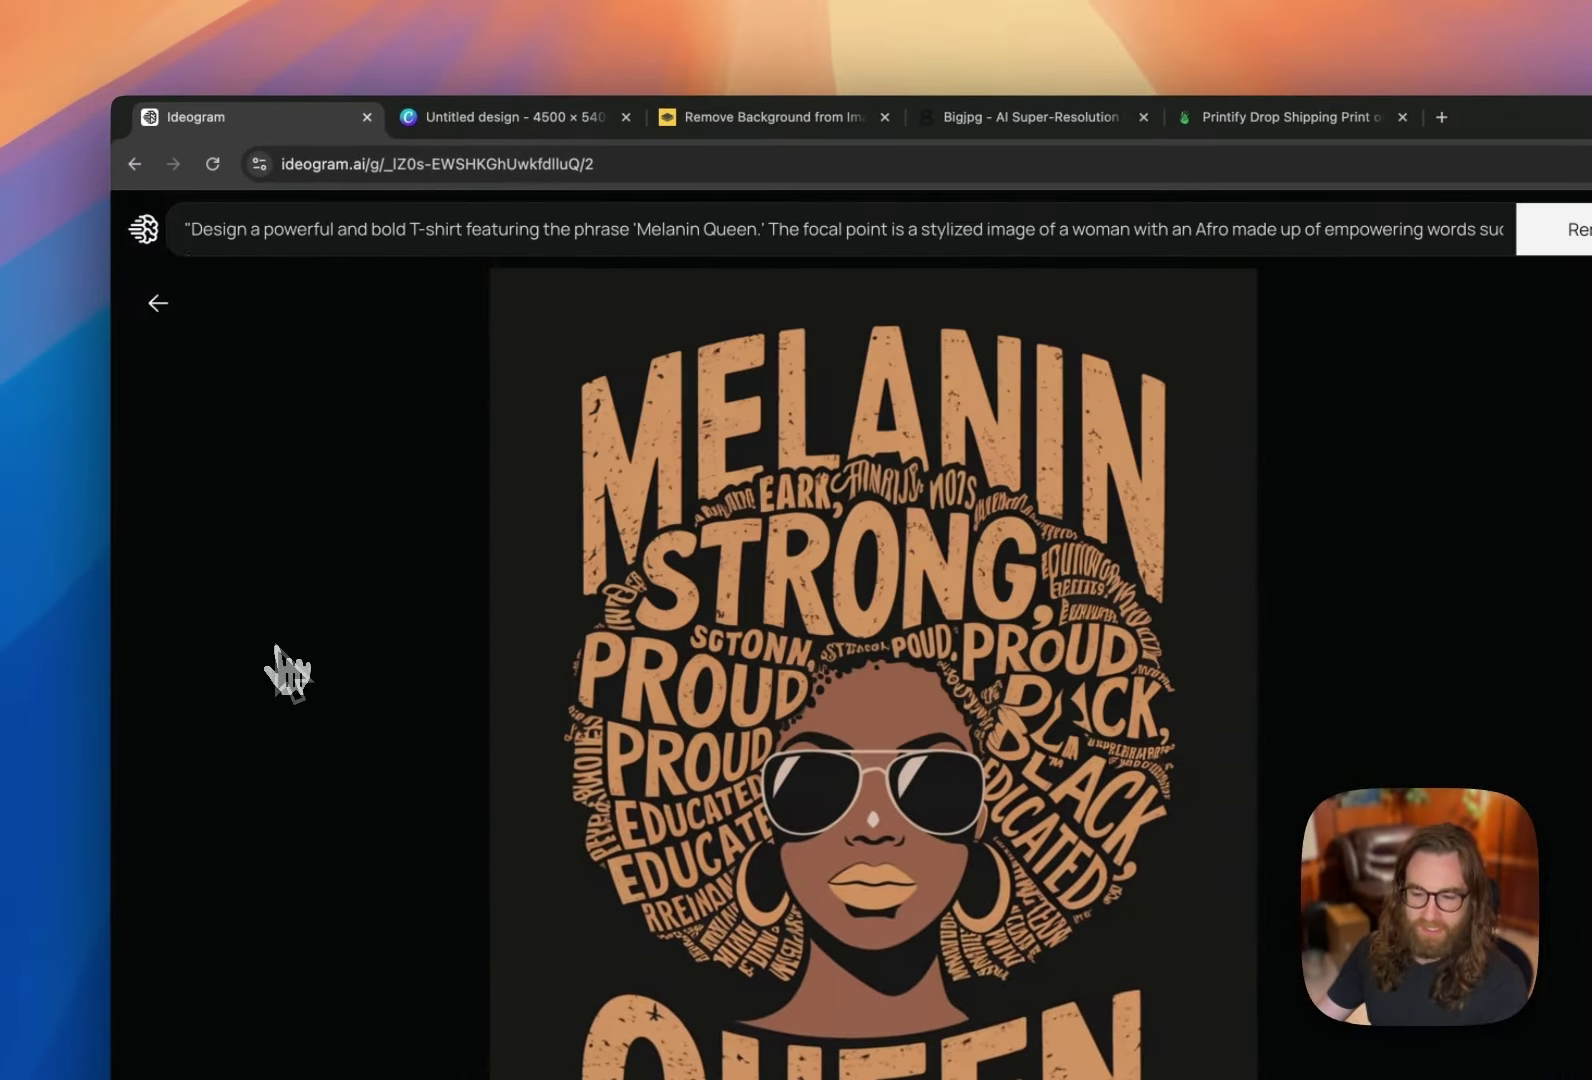
Step: Remix the Melanin Queen cover image with an image weight of 30 and the Pastel color palette
click(655, 235)
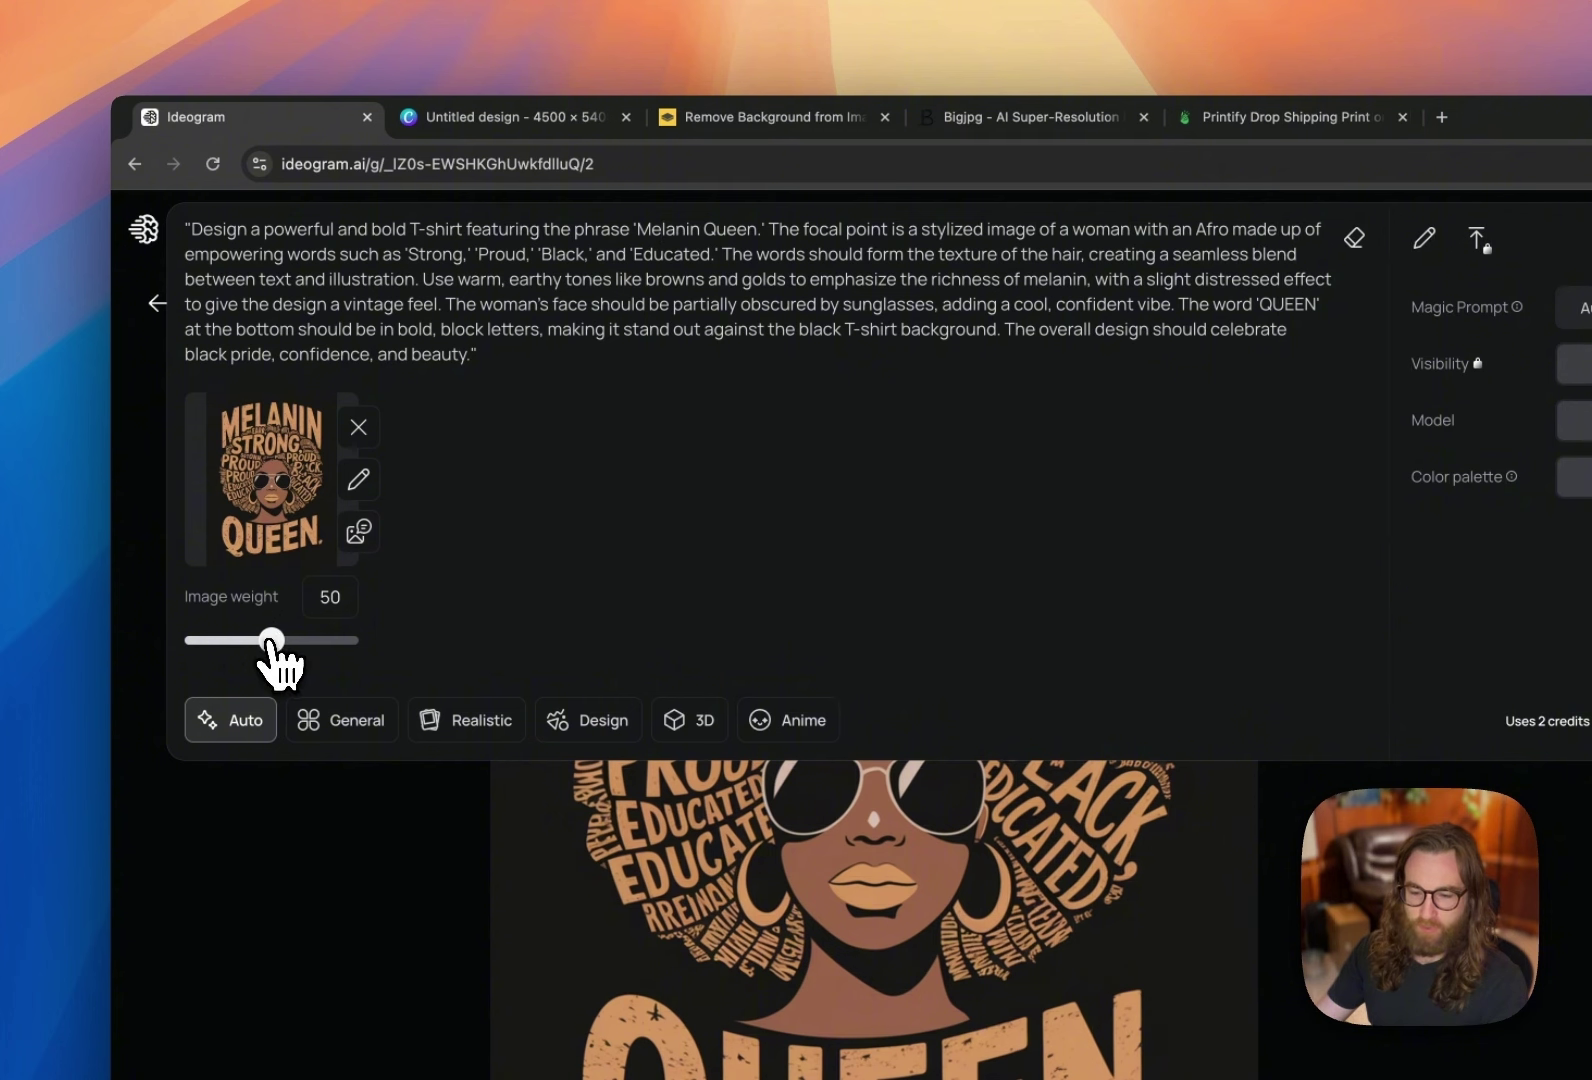
drag(271, 641, 219, 641)
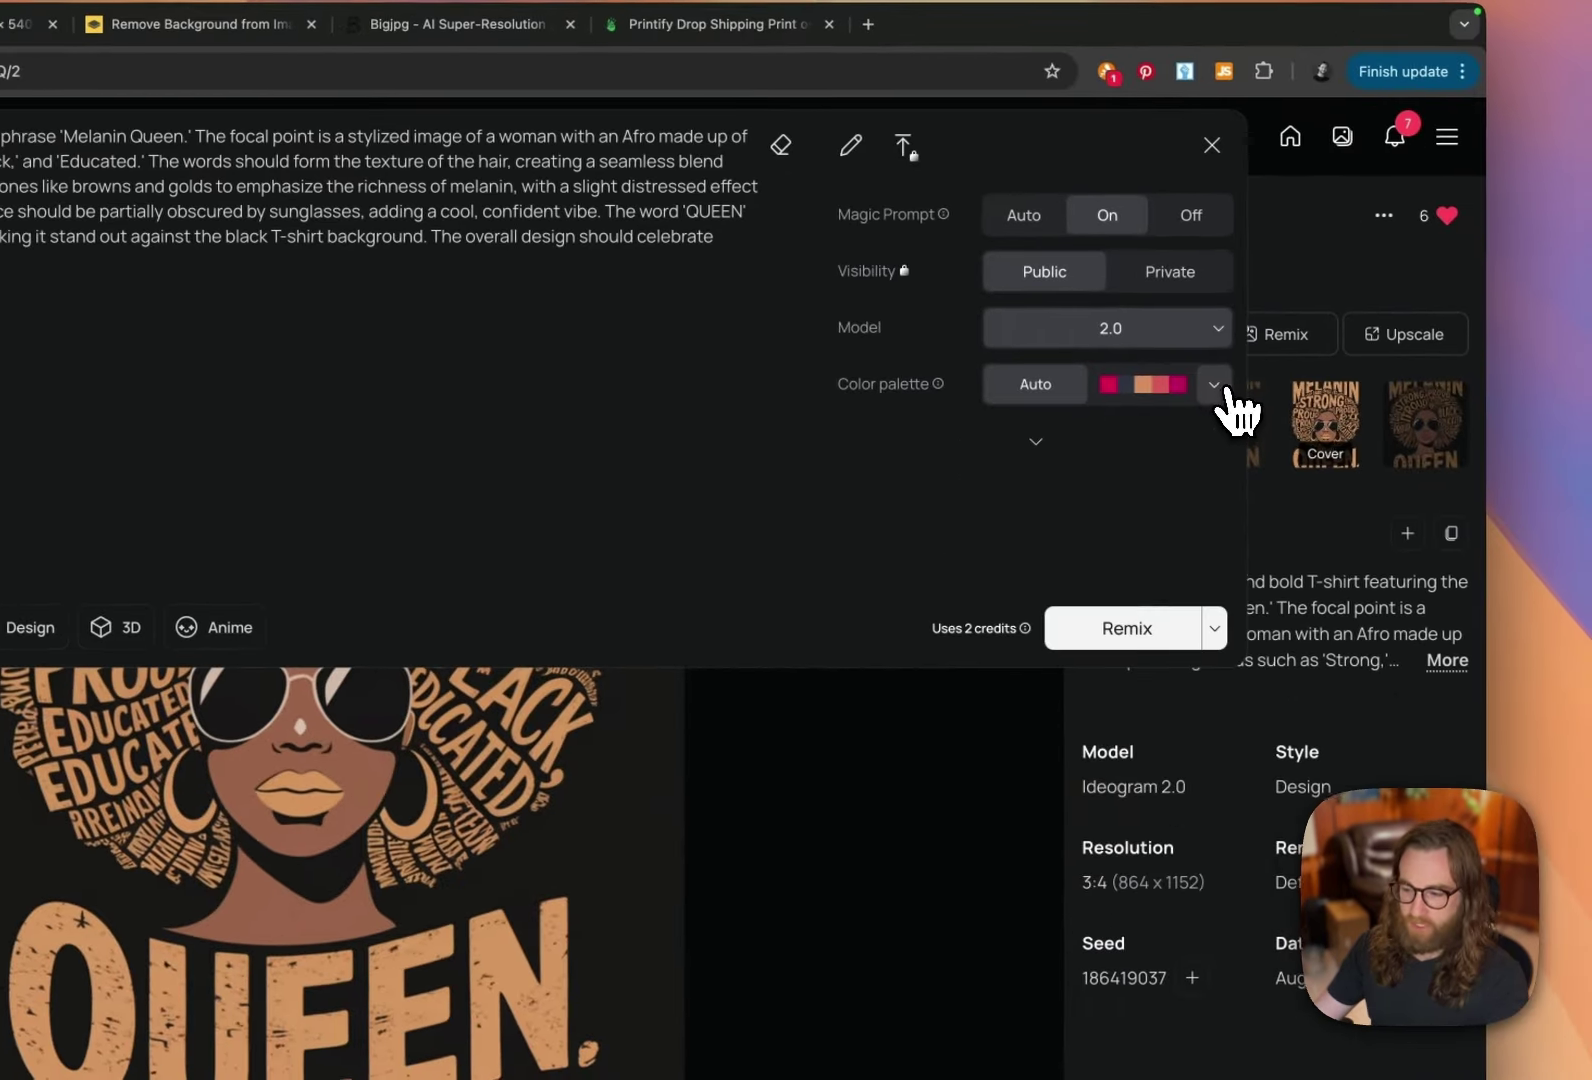
click(1219, 385)
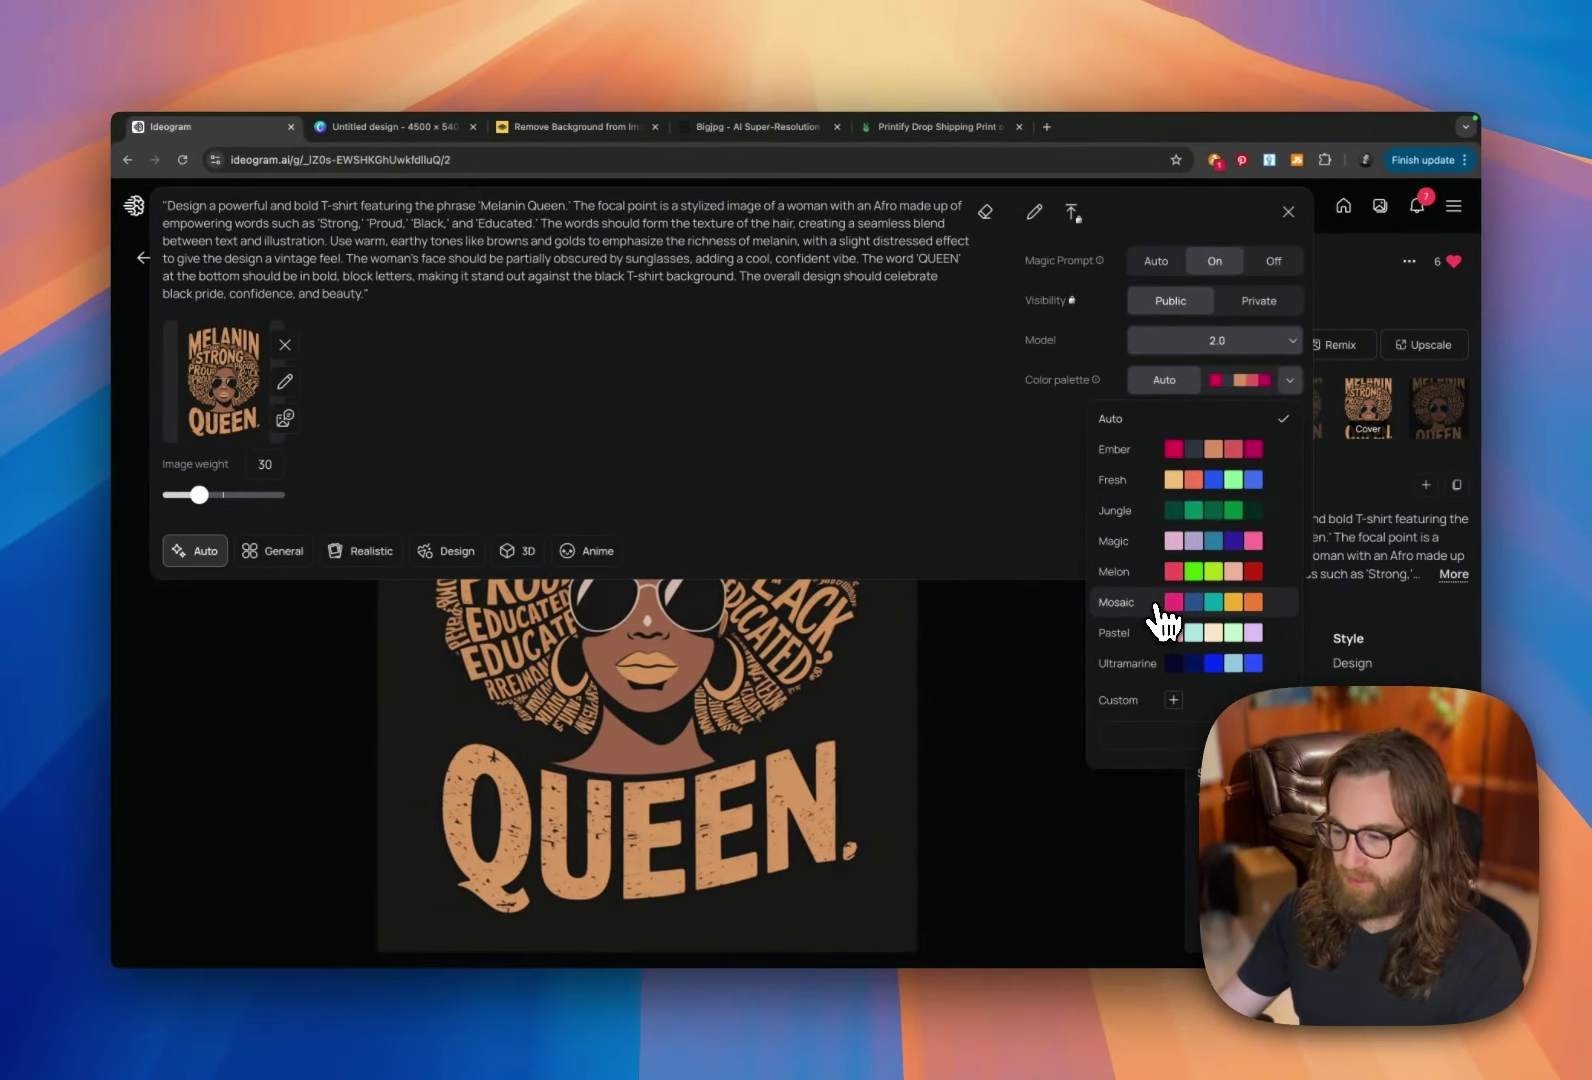
click(1160, 645)
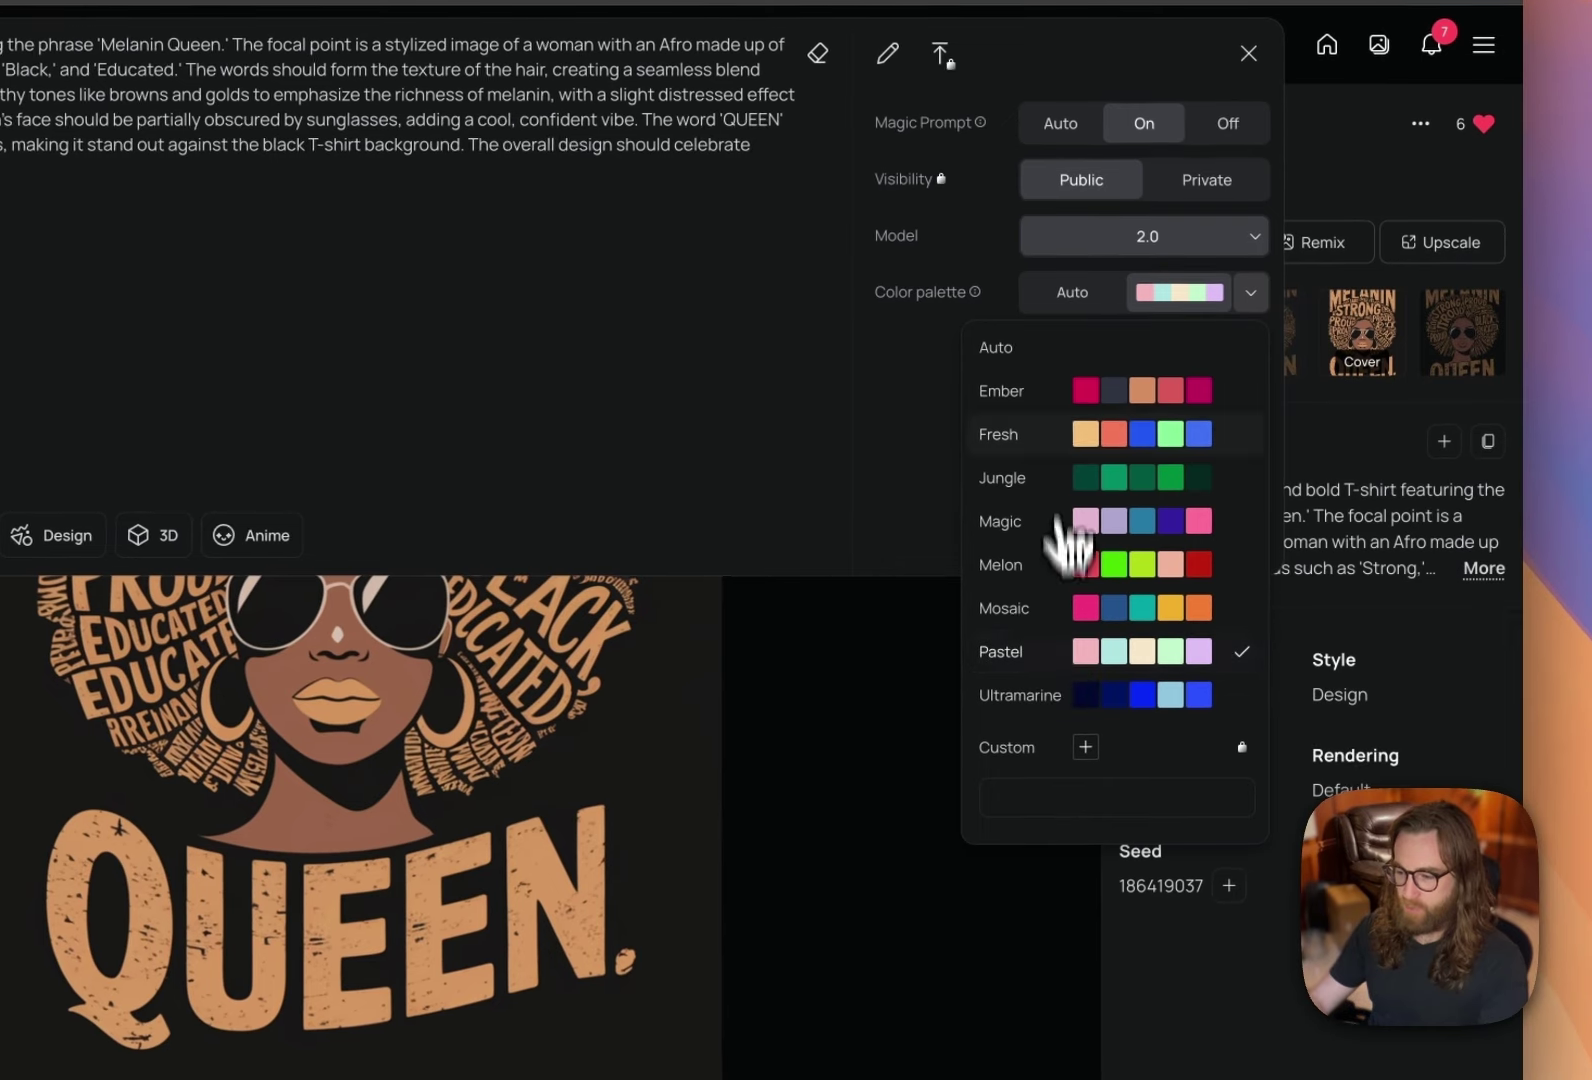
click(996, 274)
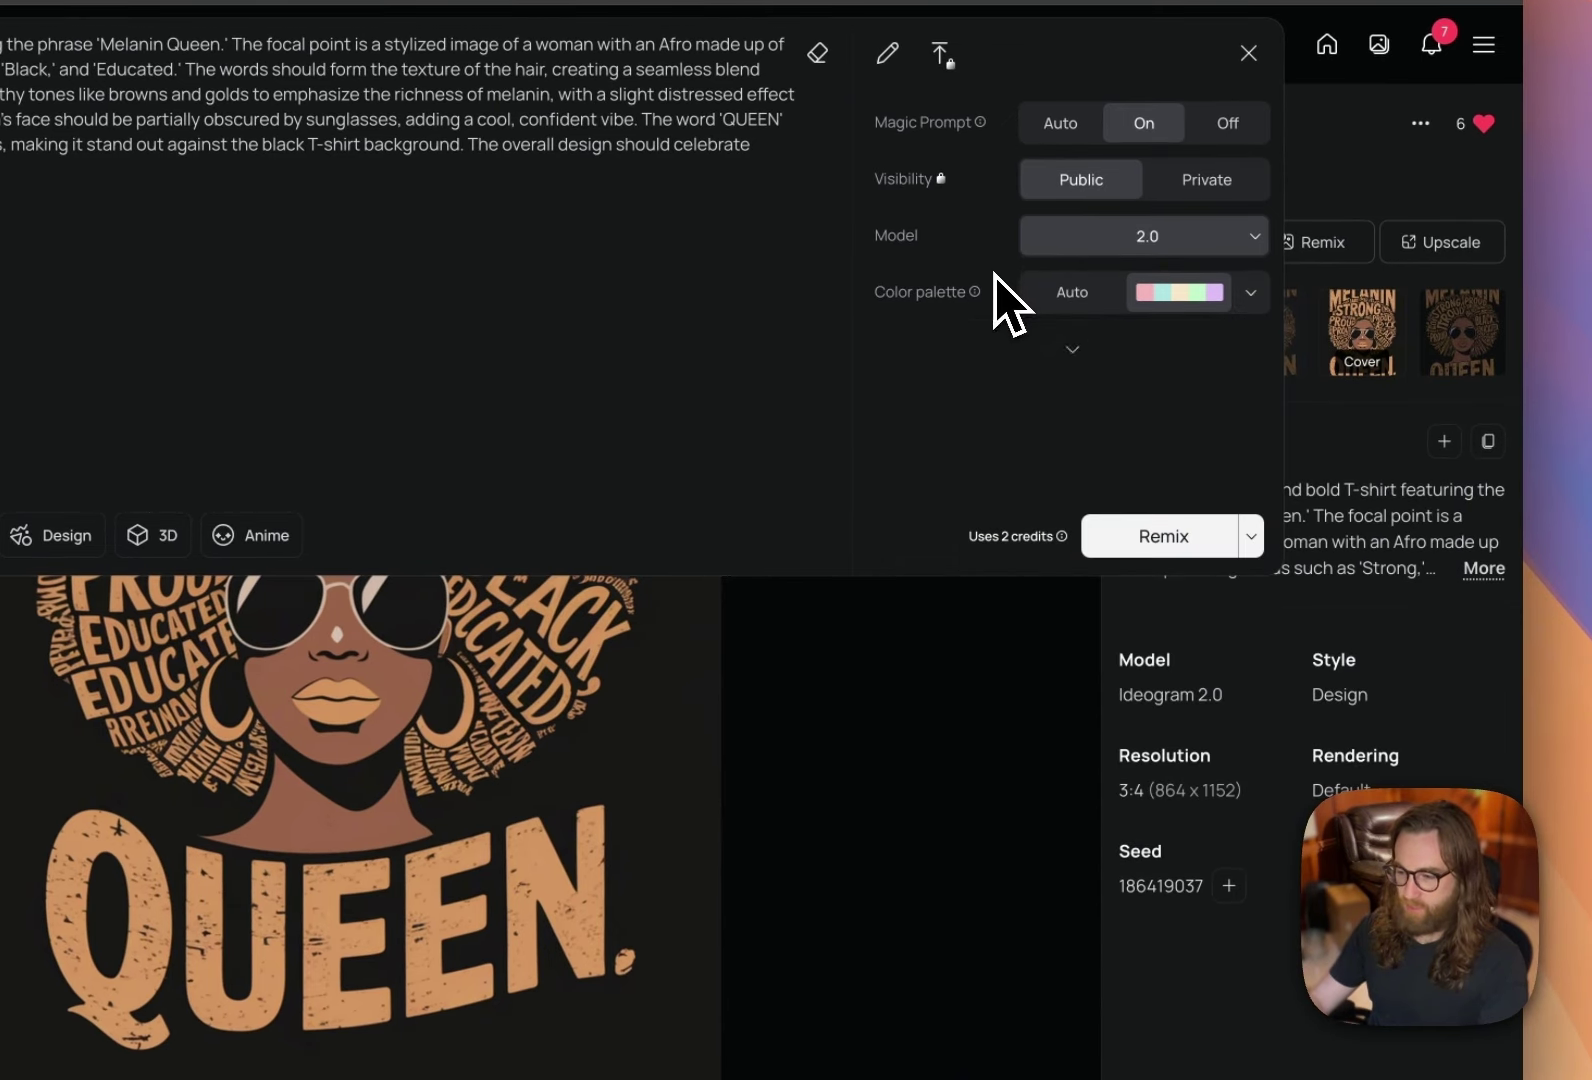
click(1170, 545)
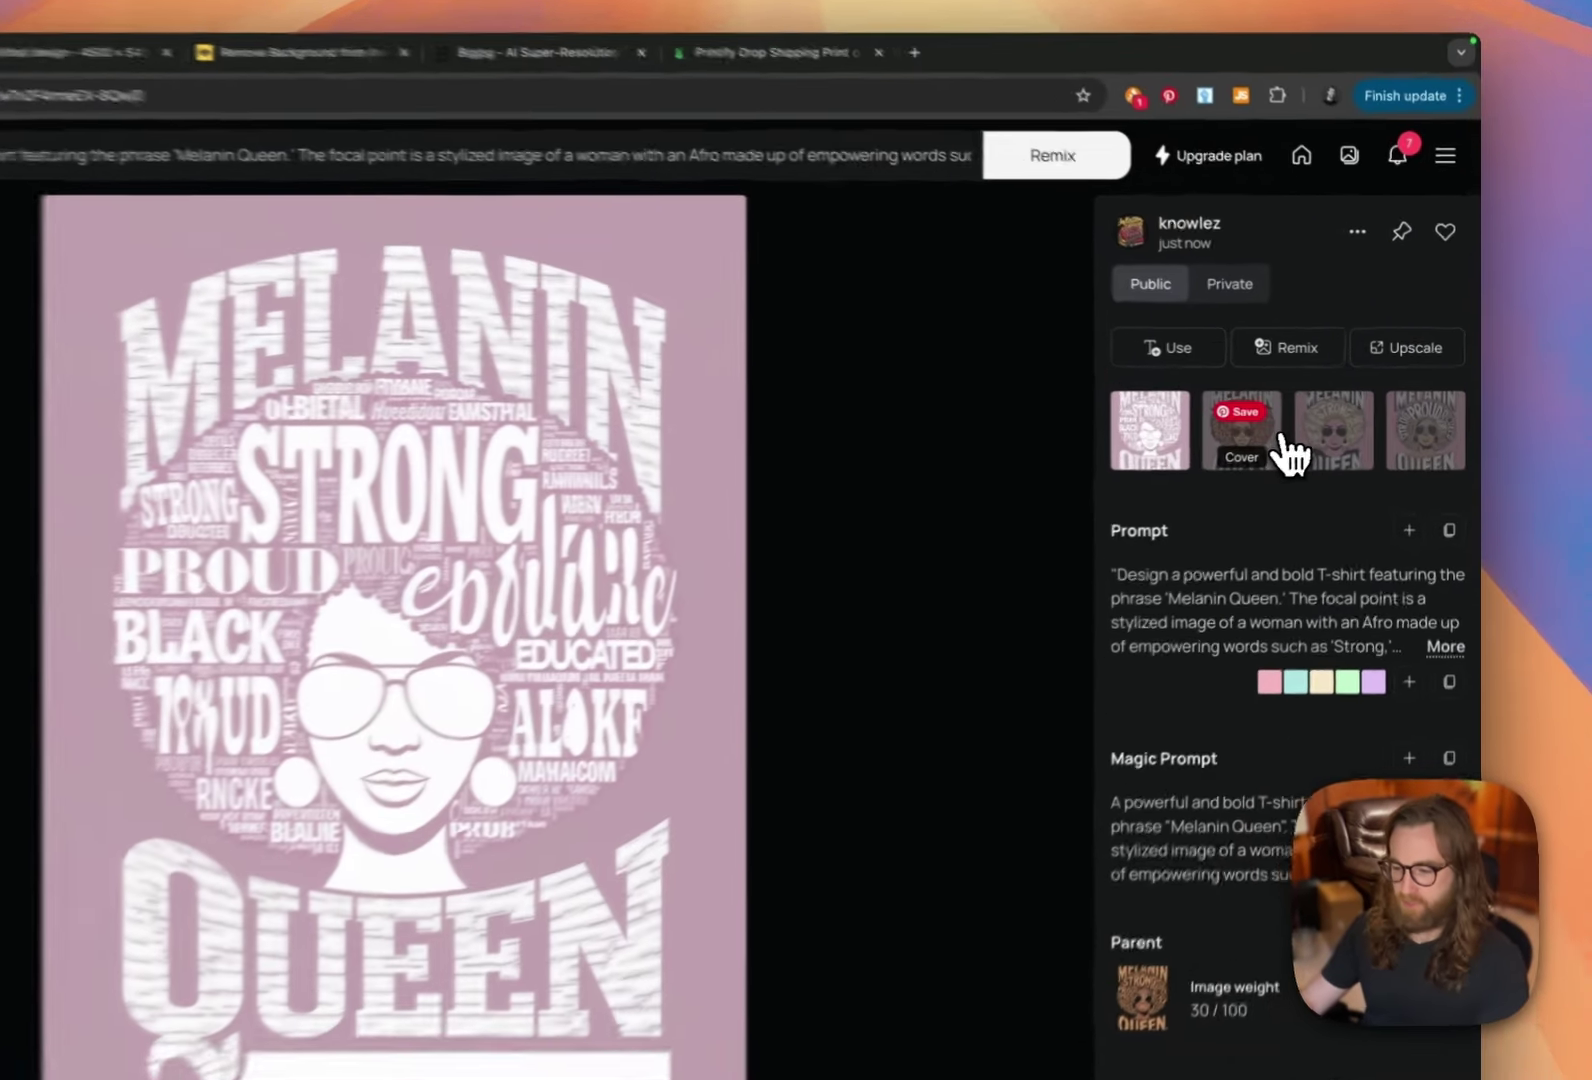
Step: View each of the four pastel Melanin Queen remix variations, comparing their colors and lettering
click(1322, 420)
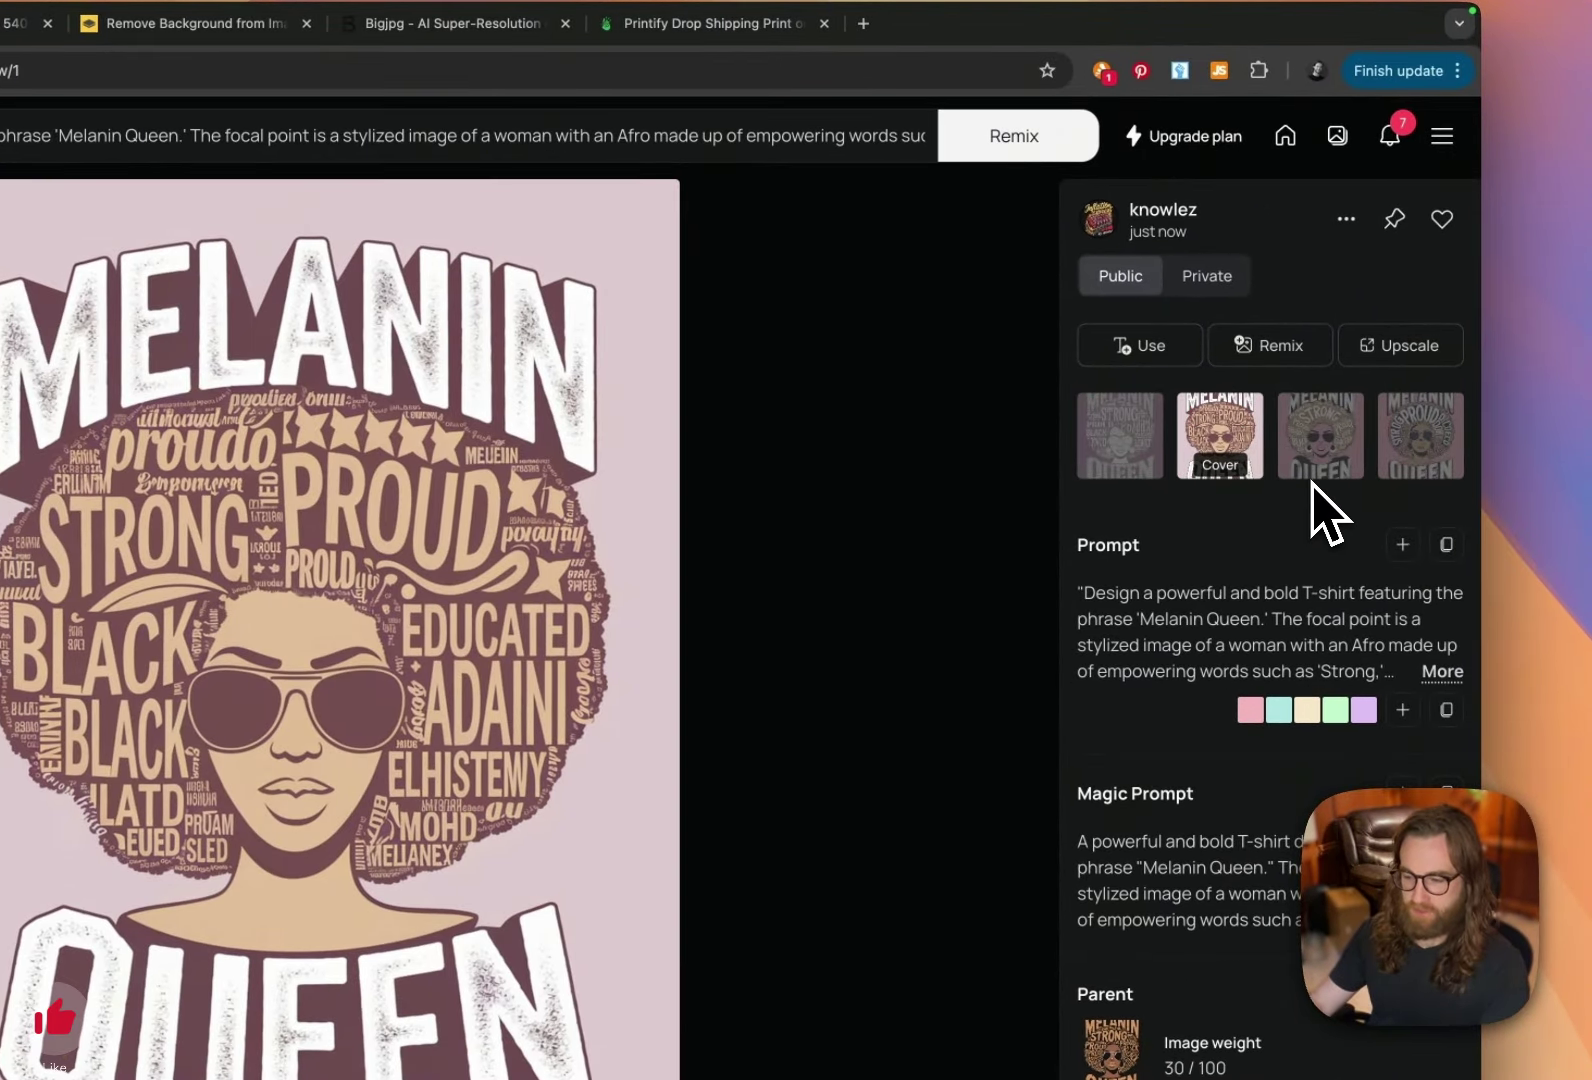
click(1358, 442)
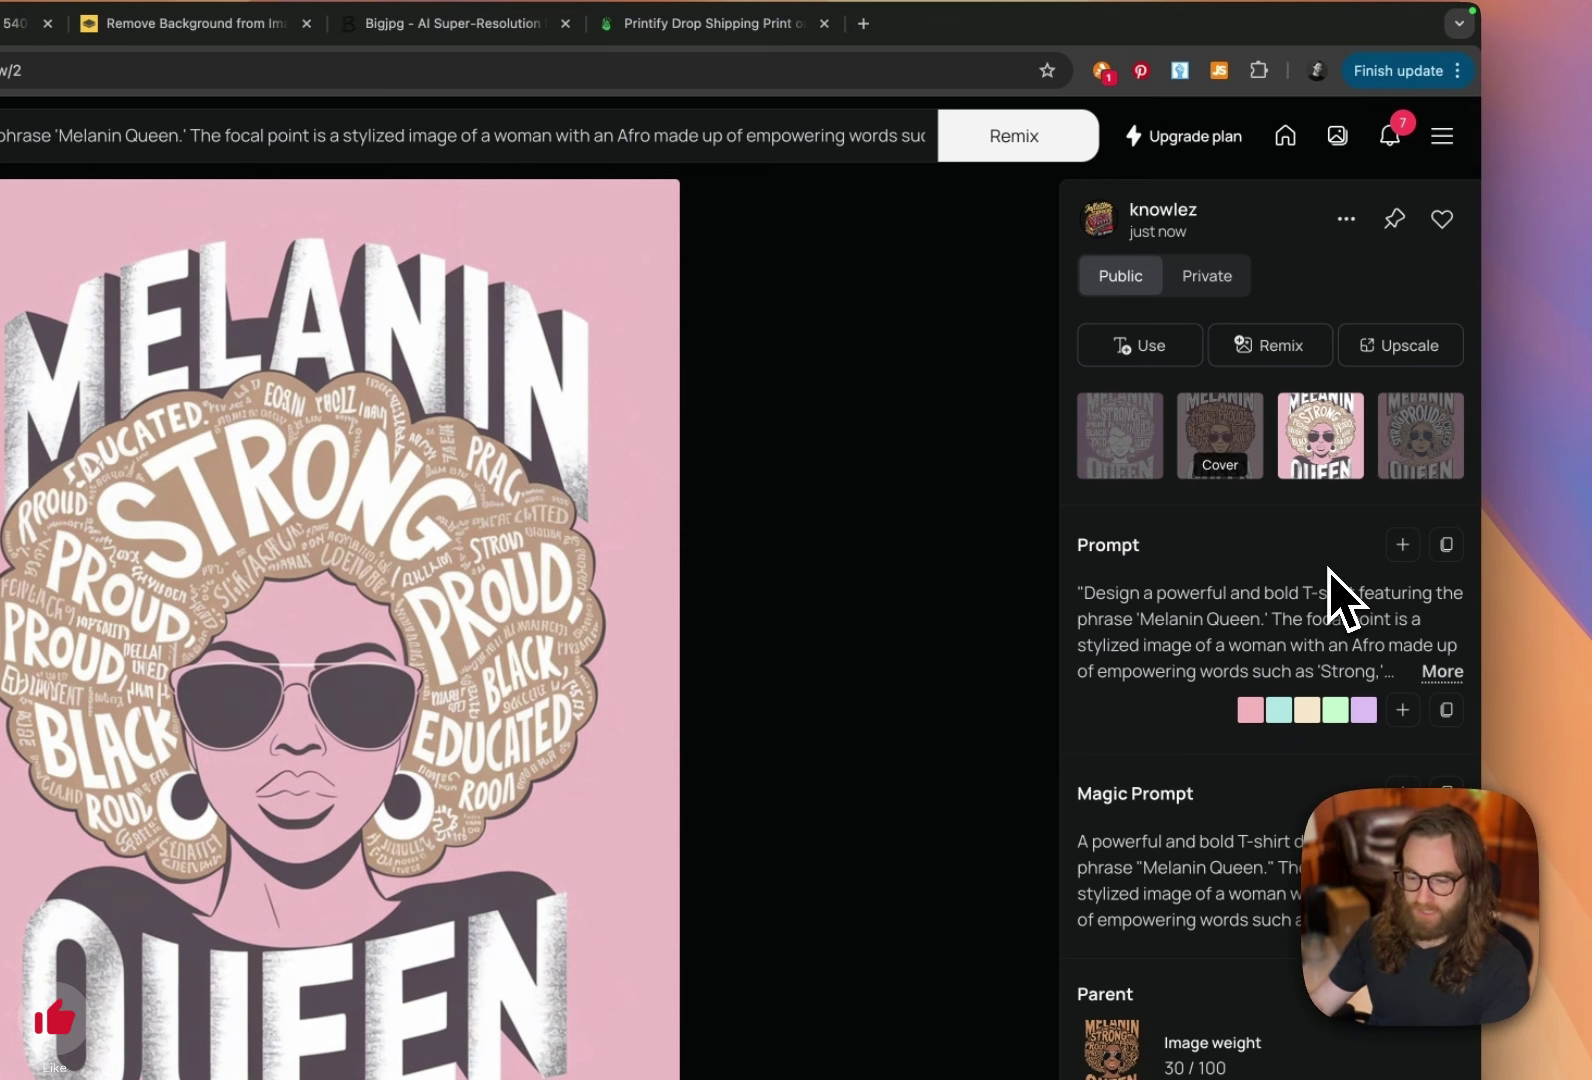
click(1432, 466)
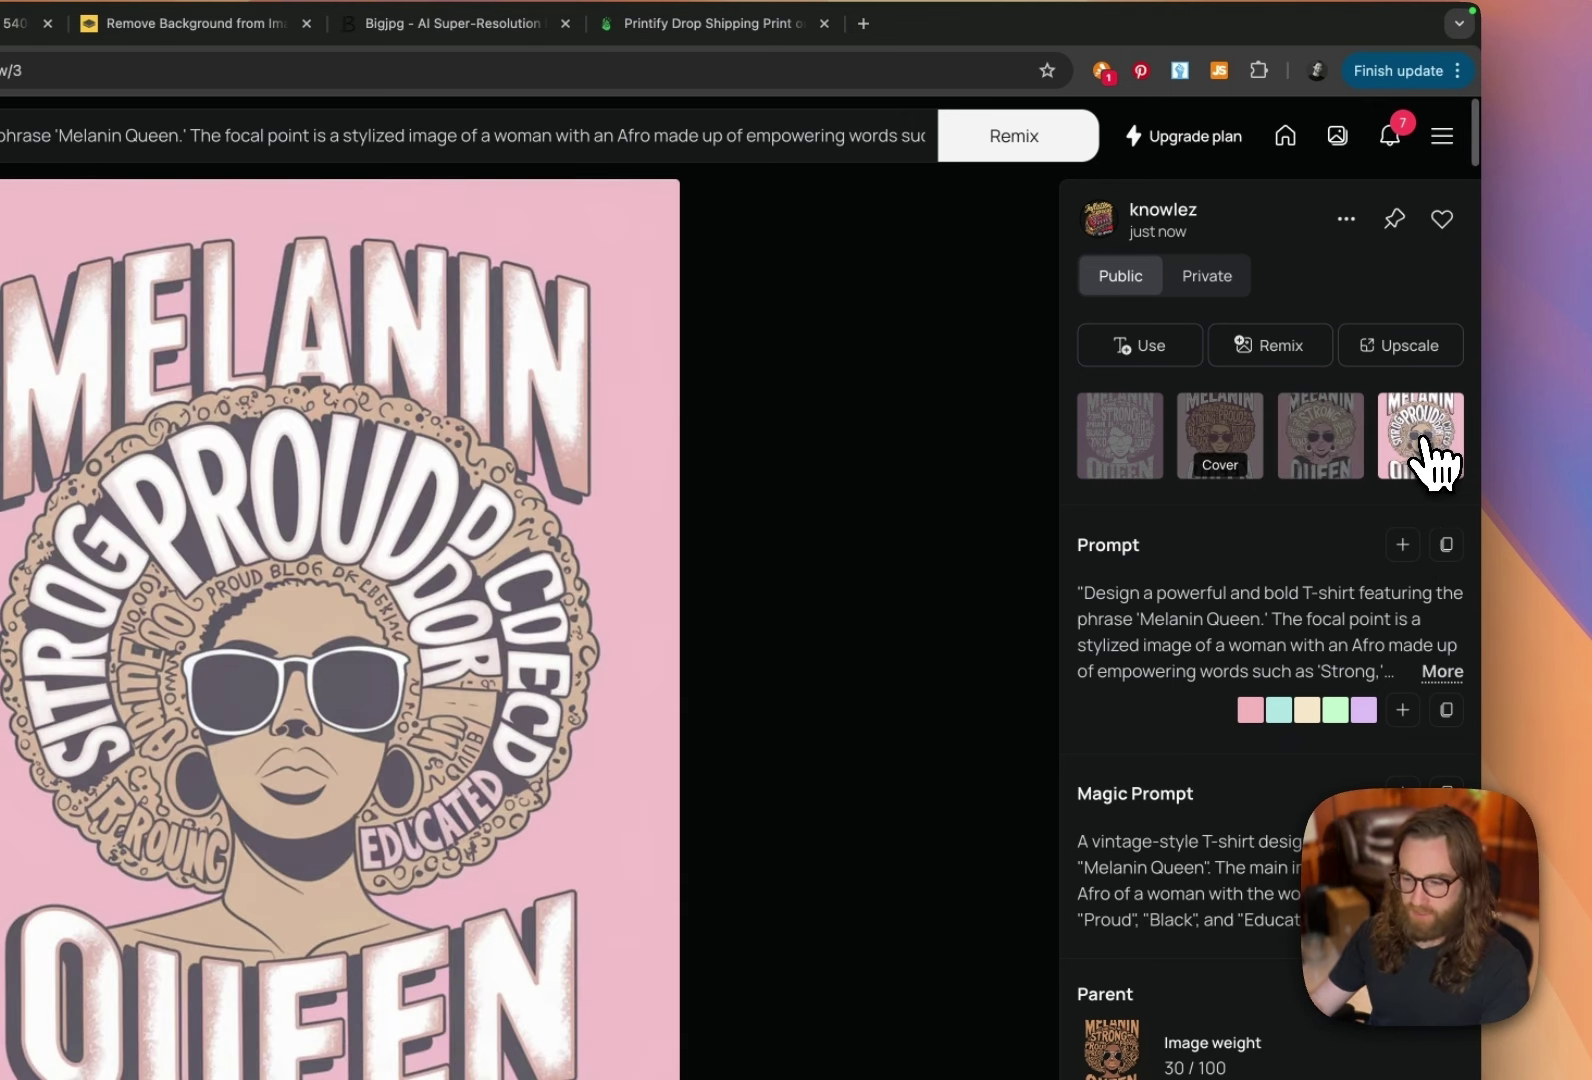
click(1305, 462)
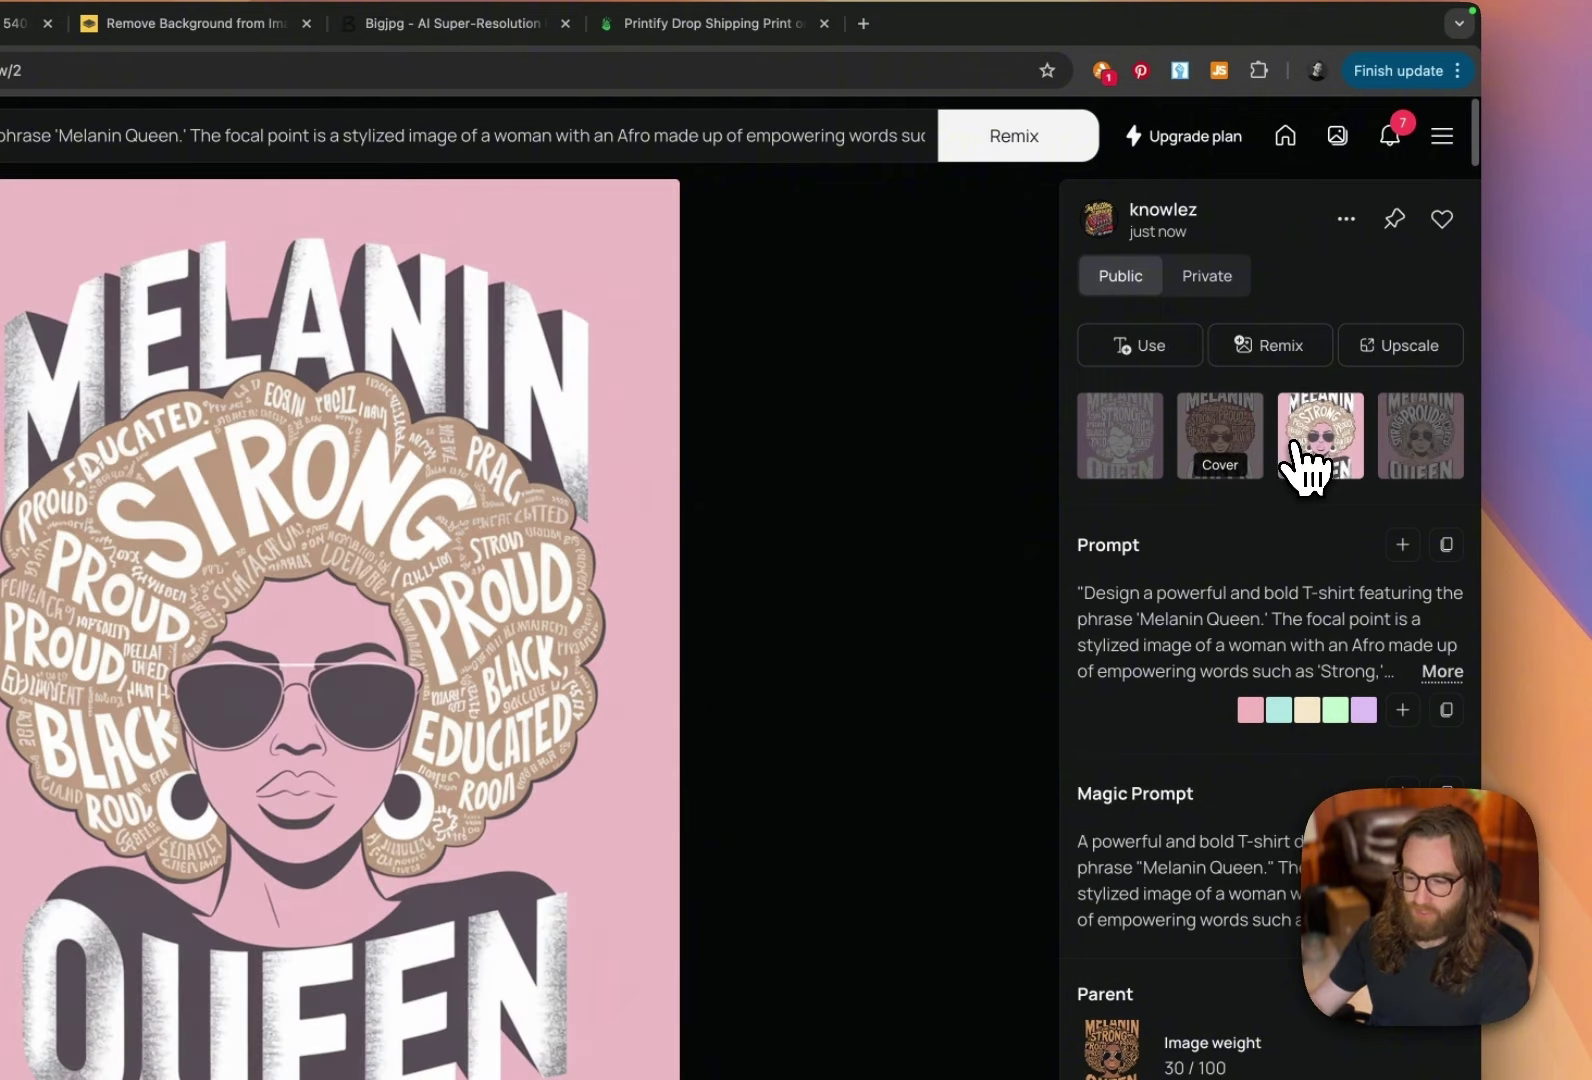
click(1150, 470)
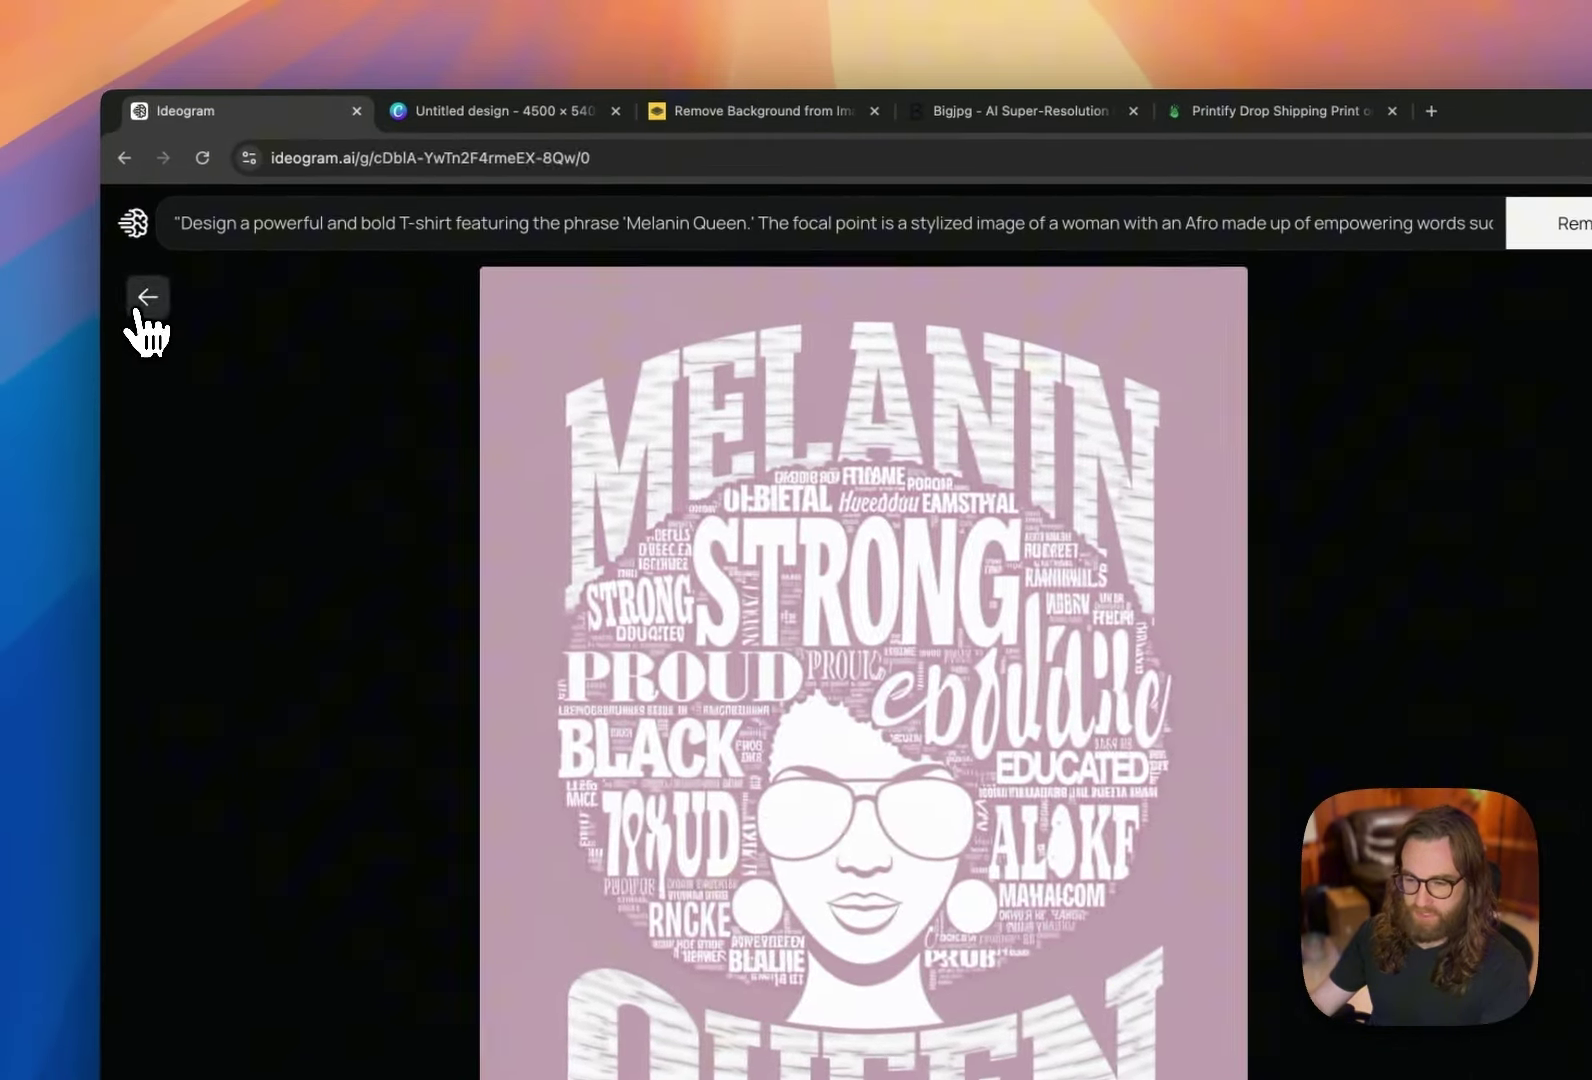
Step: Start another remix of the original Melanin Queen image with the Auto color palette and highlight its prompt's warm, earthy tones instruction
click(50, 284)
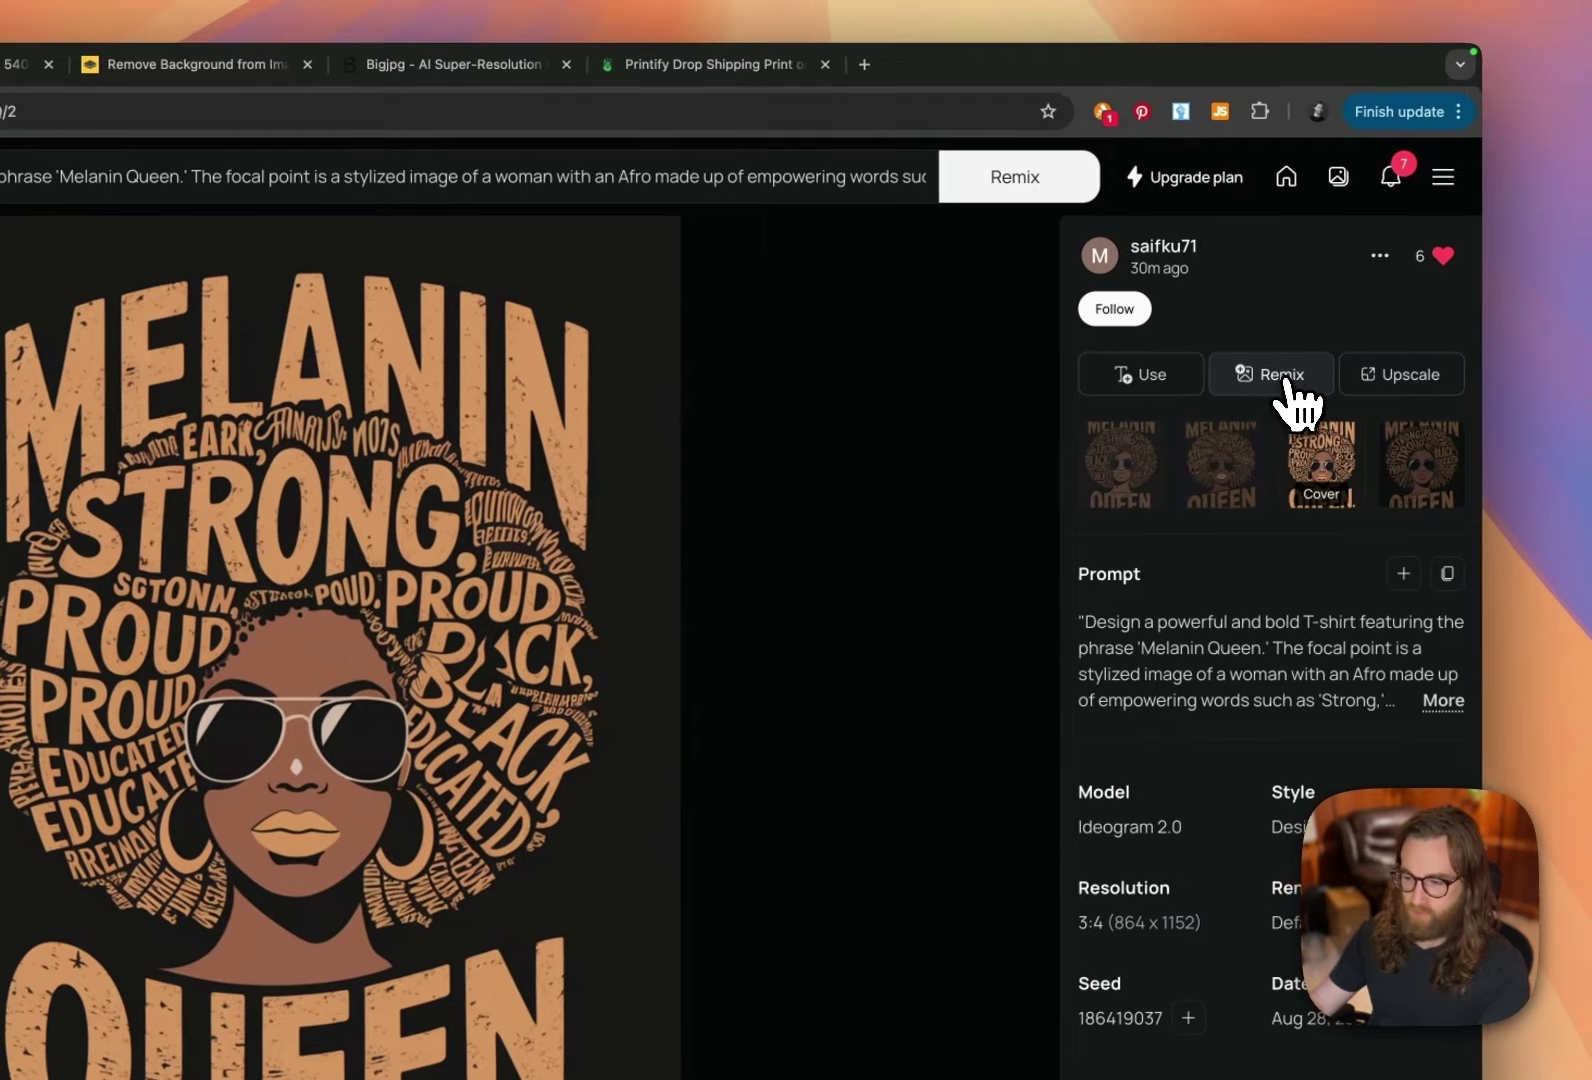
click(1560, 325)
click(1028, 430)
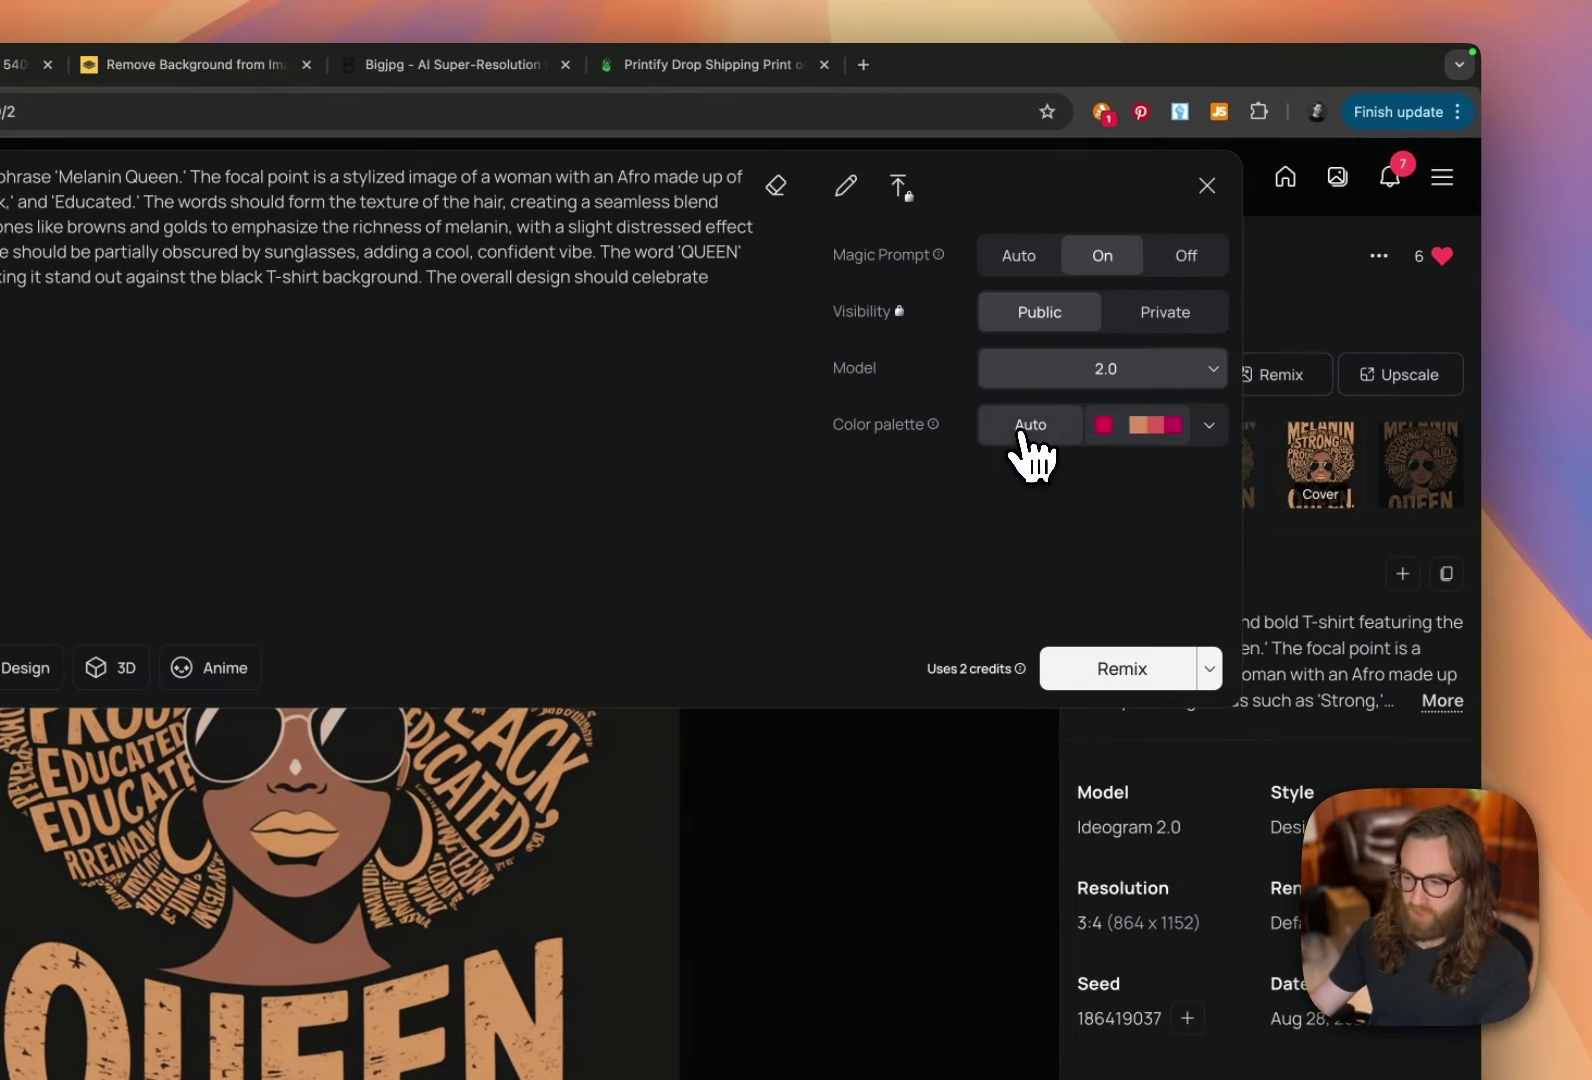
mouse_move(928, 447)
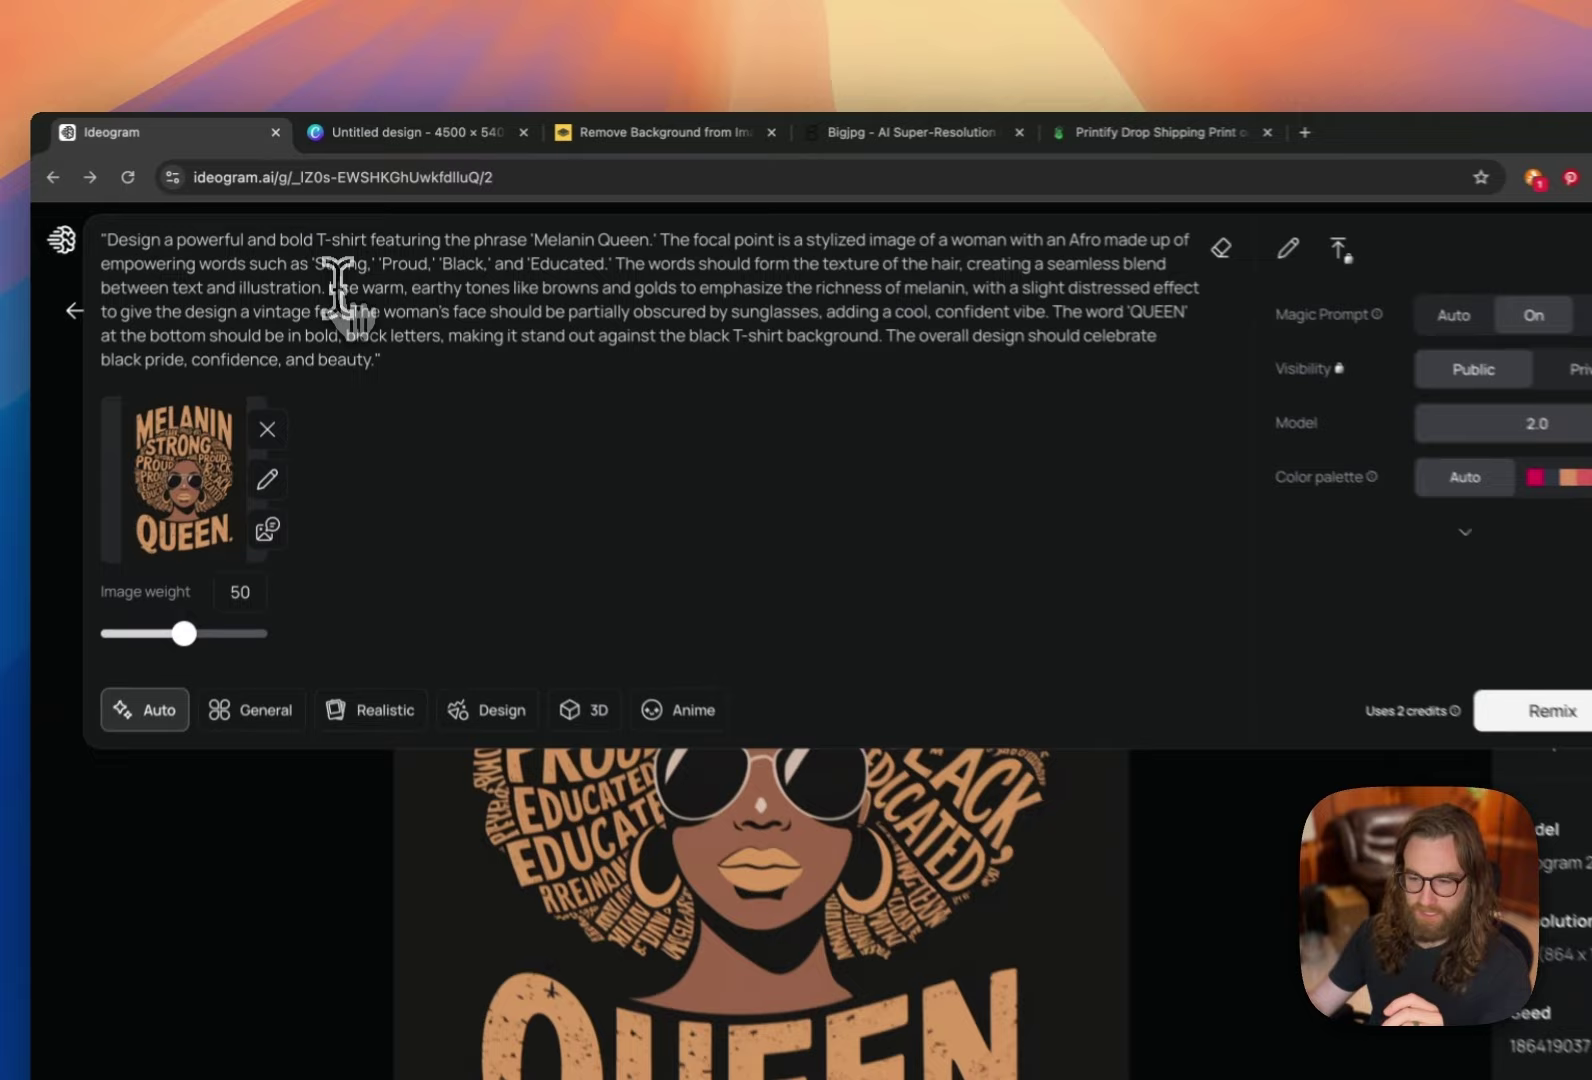
drag(328, 241, 487, 241)
drag(586, 294, 639, 295)
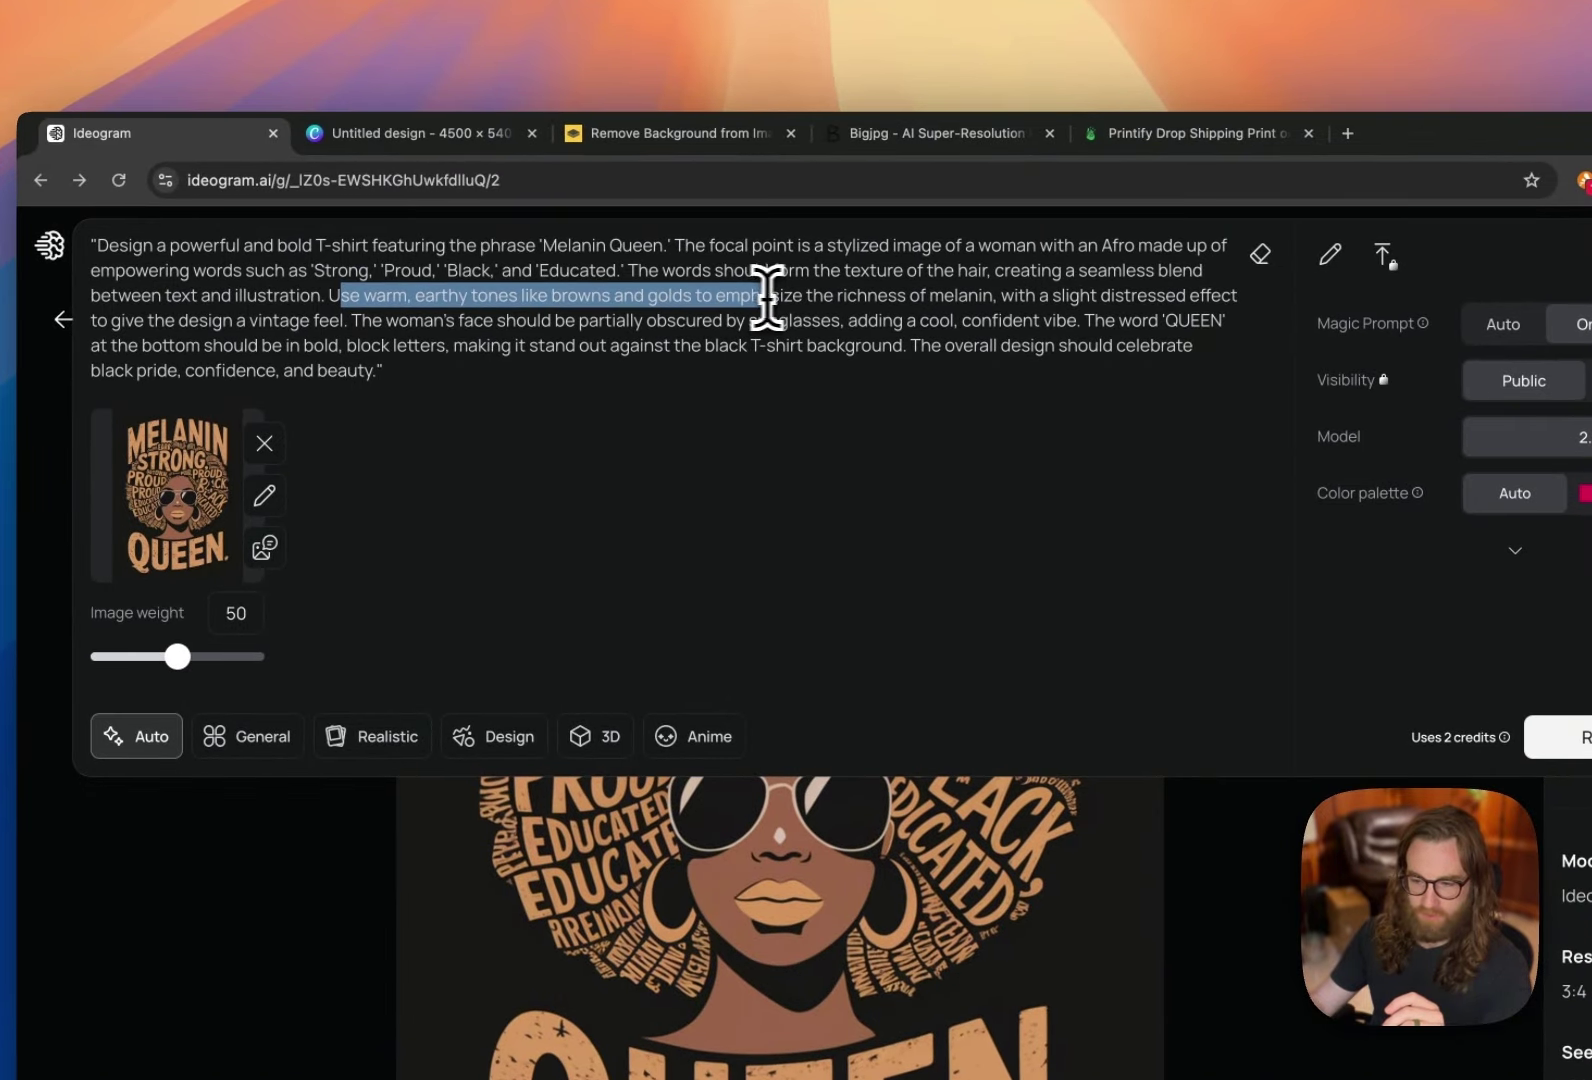
drag(767, 296, 973, 296)
click(873, 385)
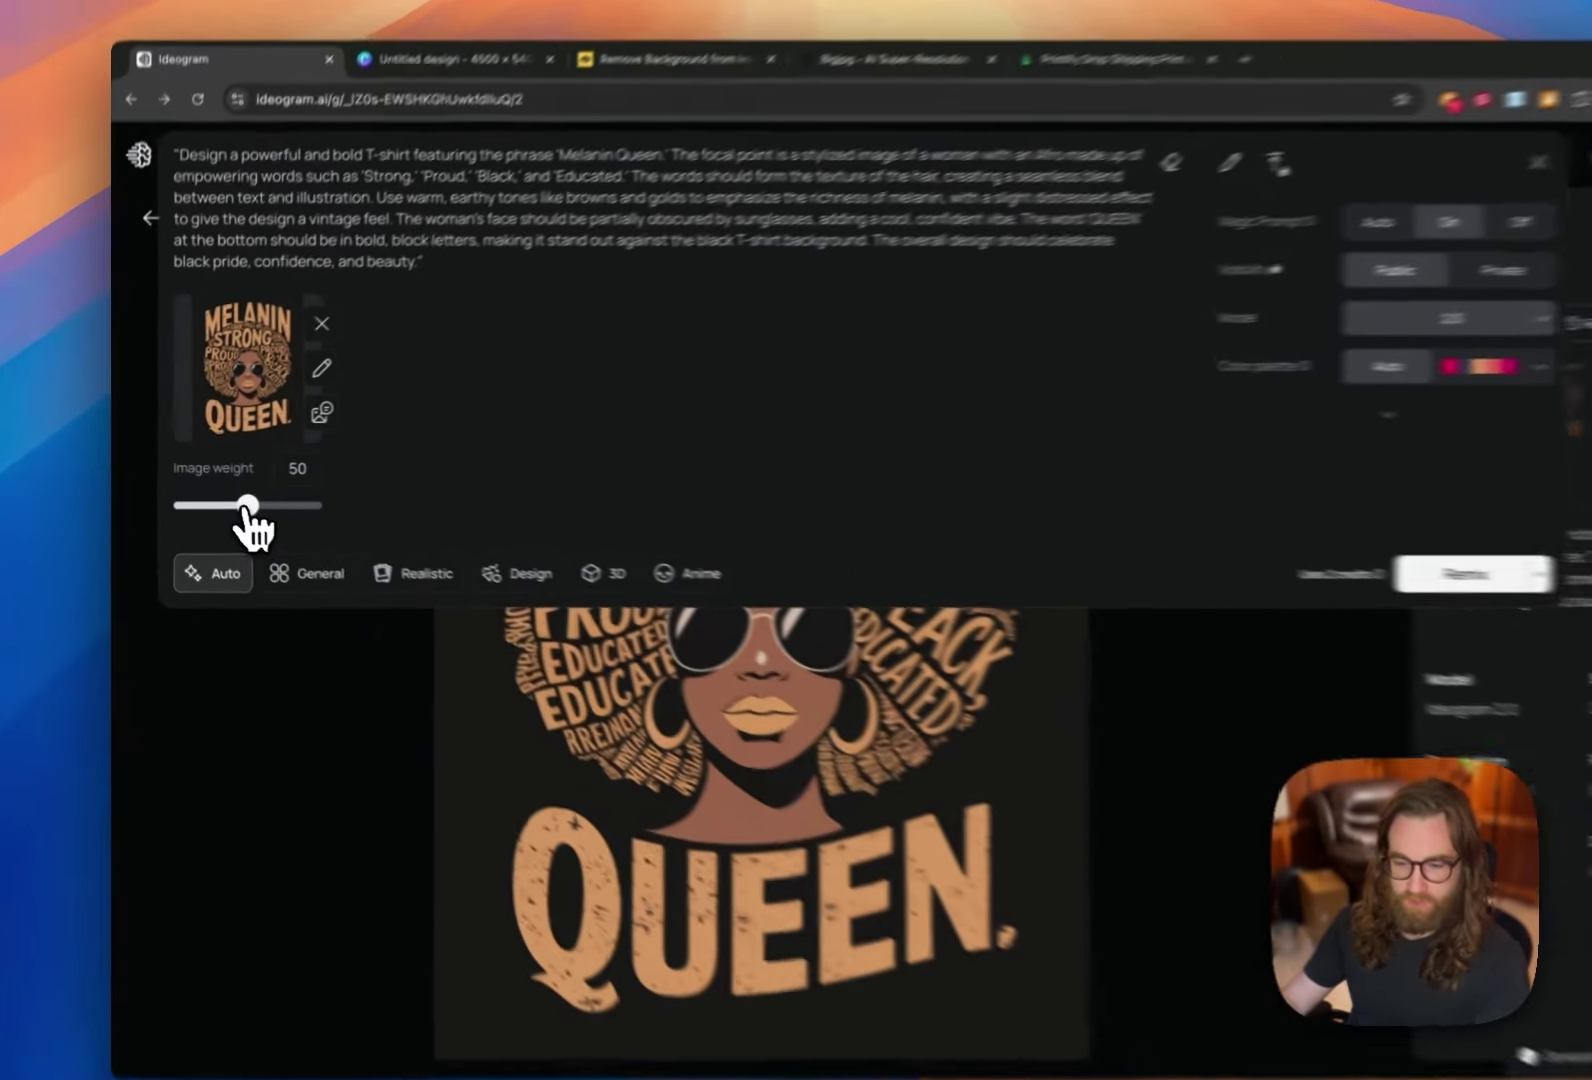
Step: Generate the Melanin Queen remix with image weight 10, the Design style and Quality rendering
drag(223, 500, 175, 500)
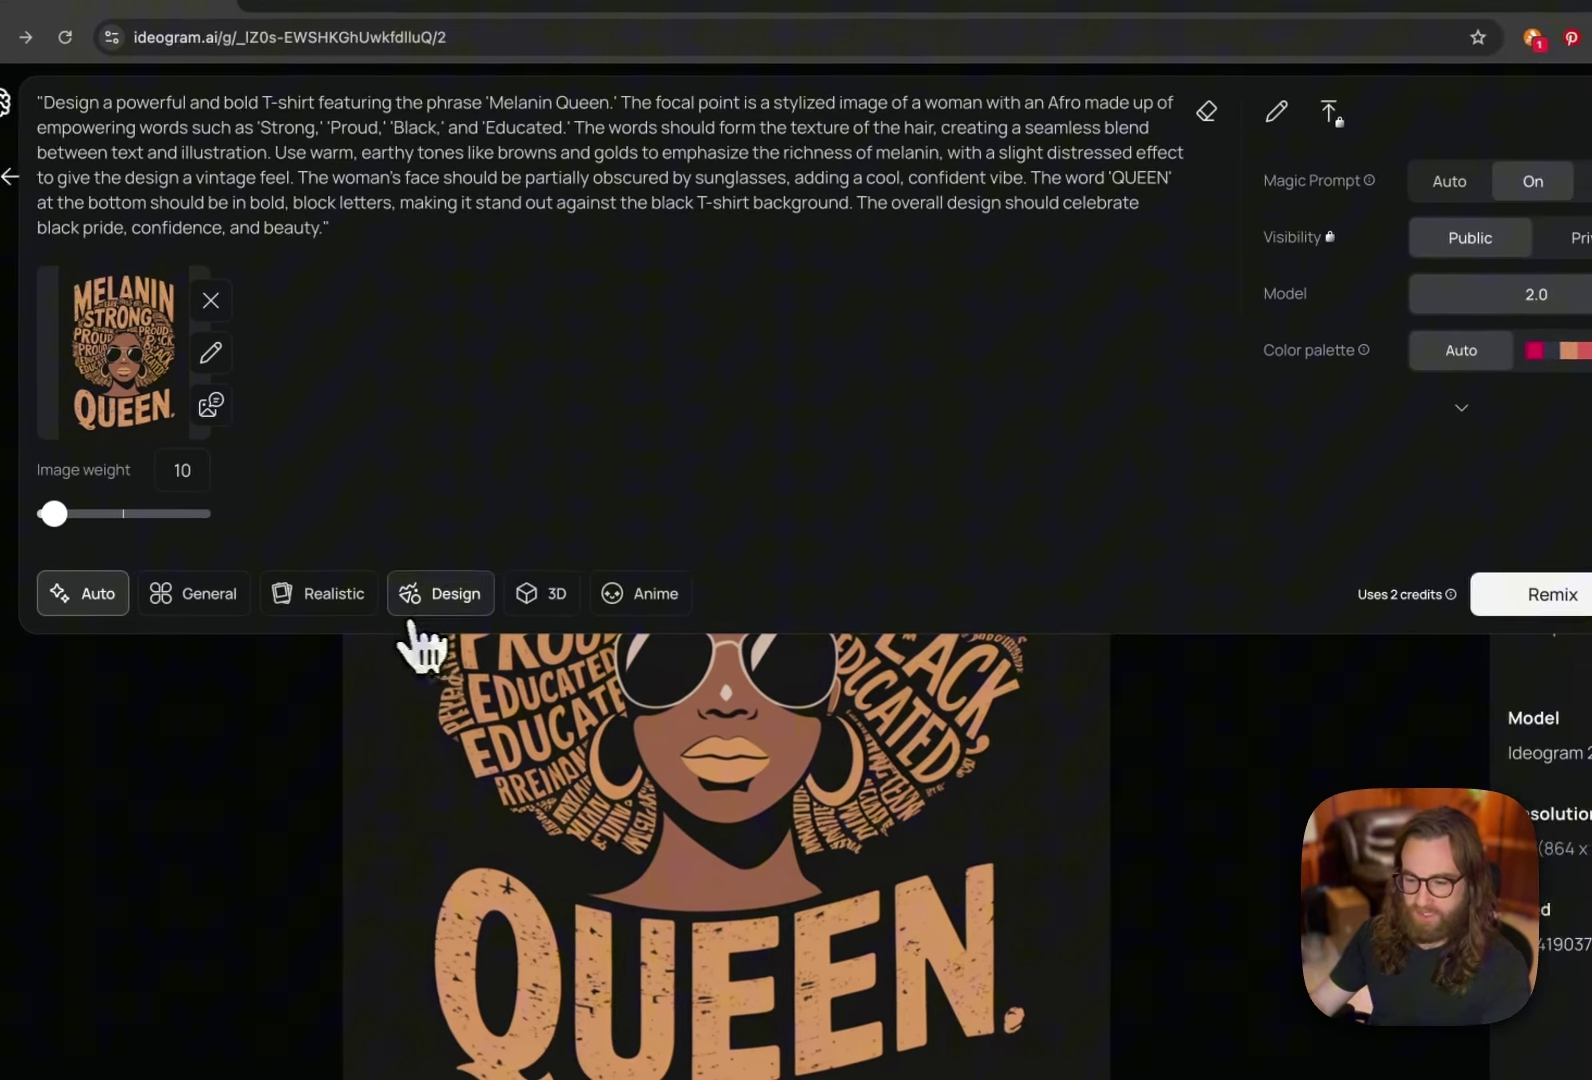
click(588, 595)
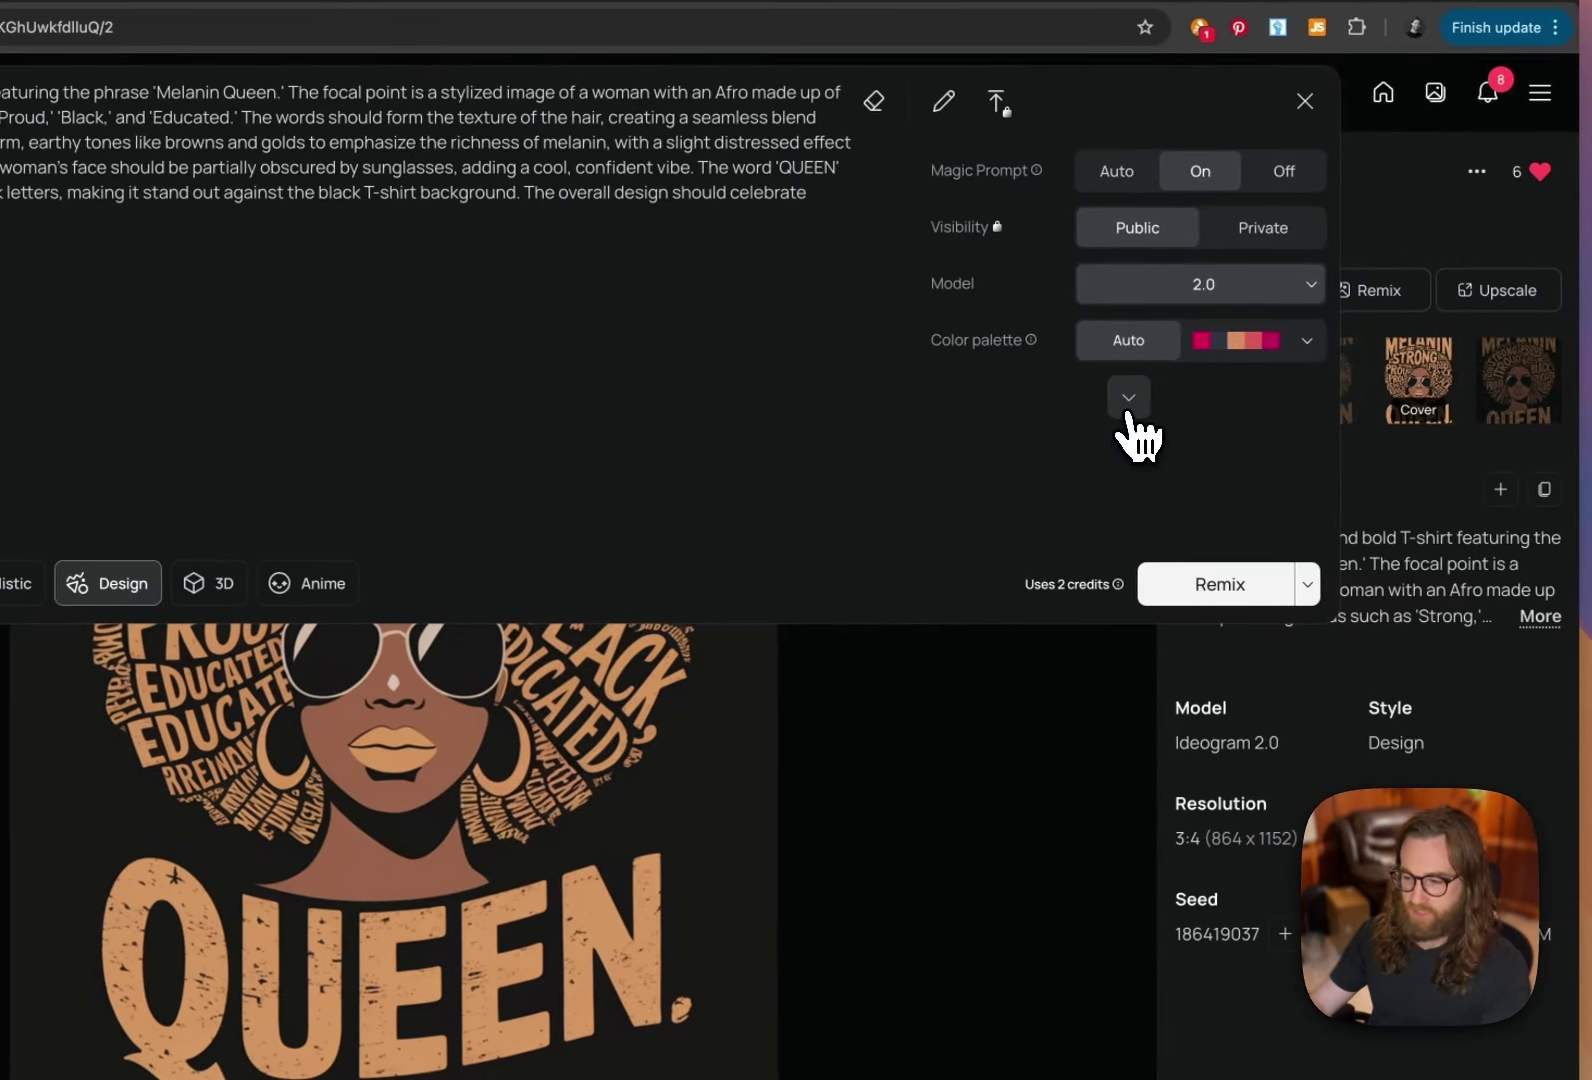
click(1303, 398)
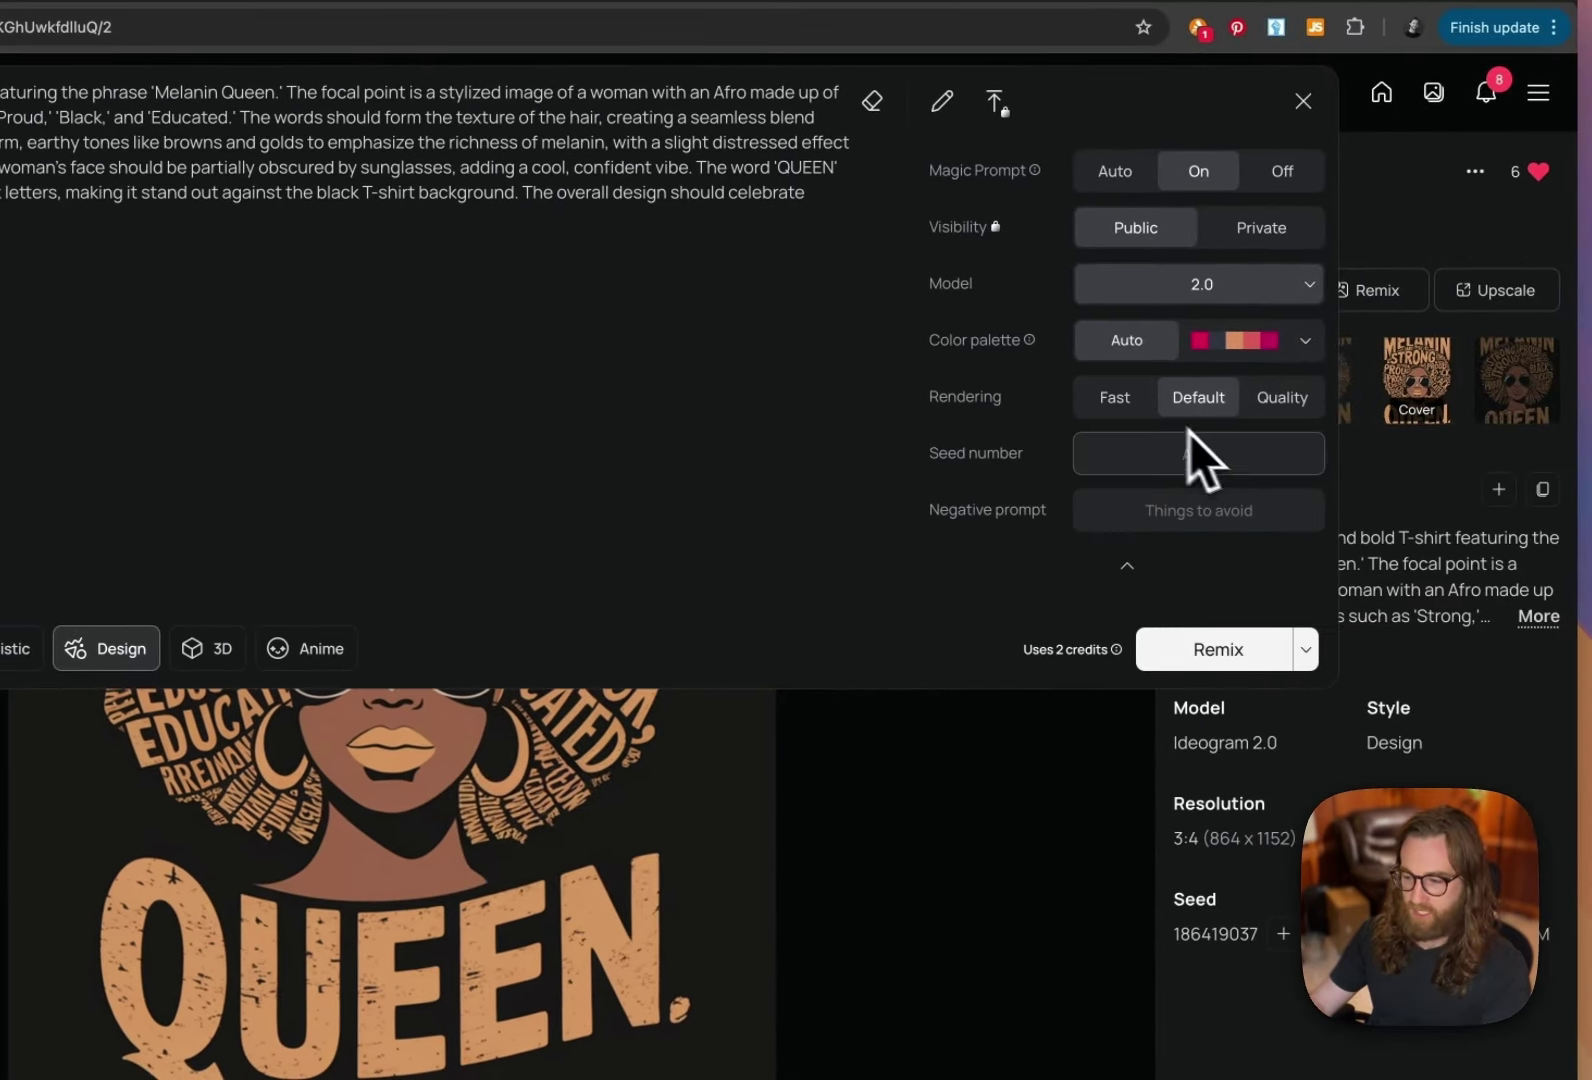
click(1275, 420)
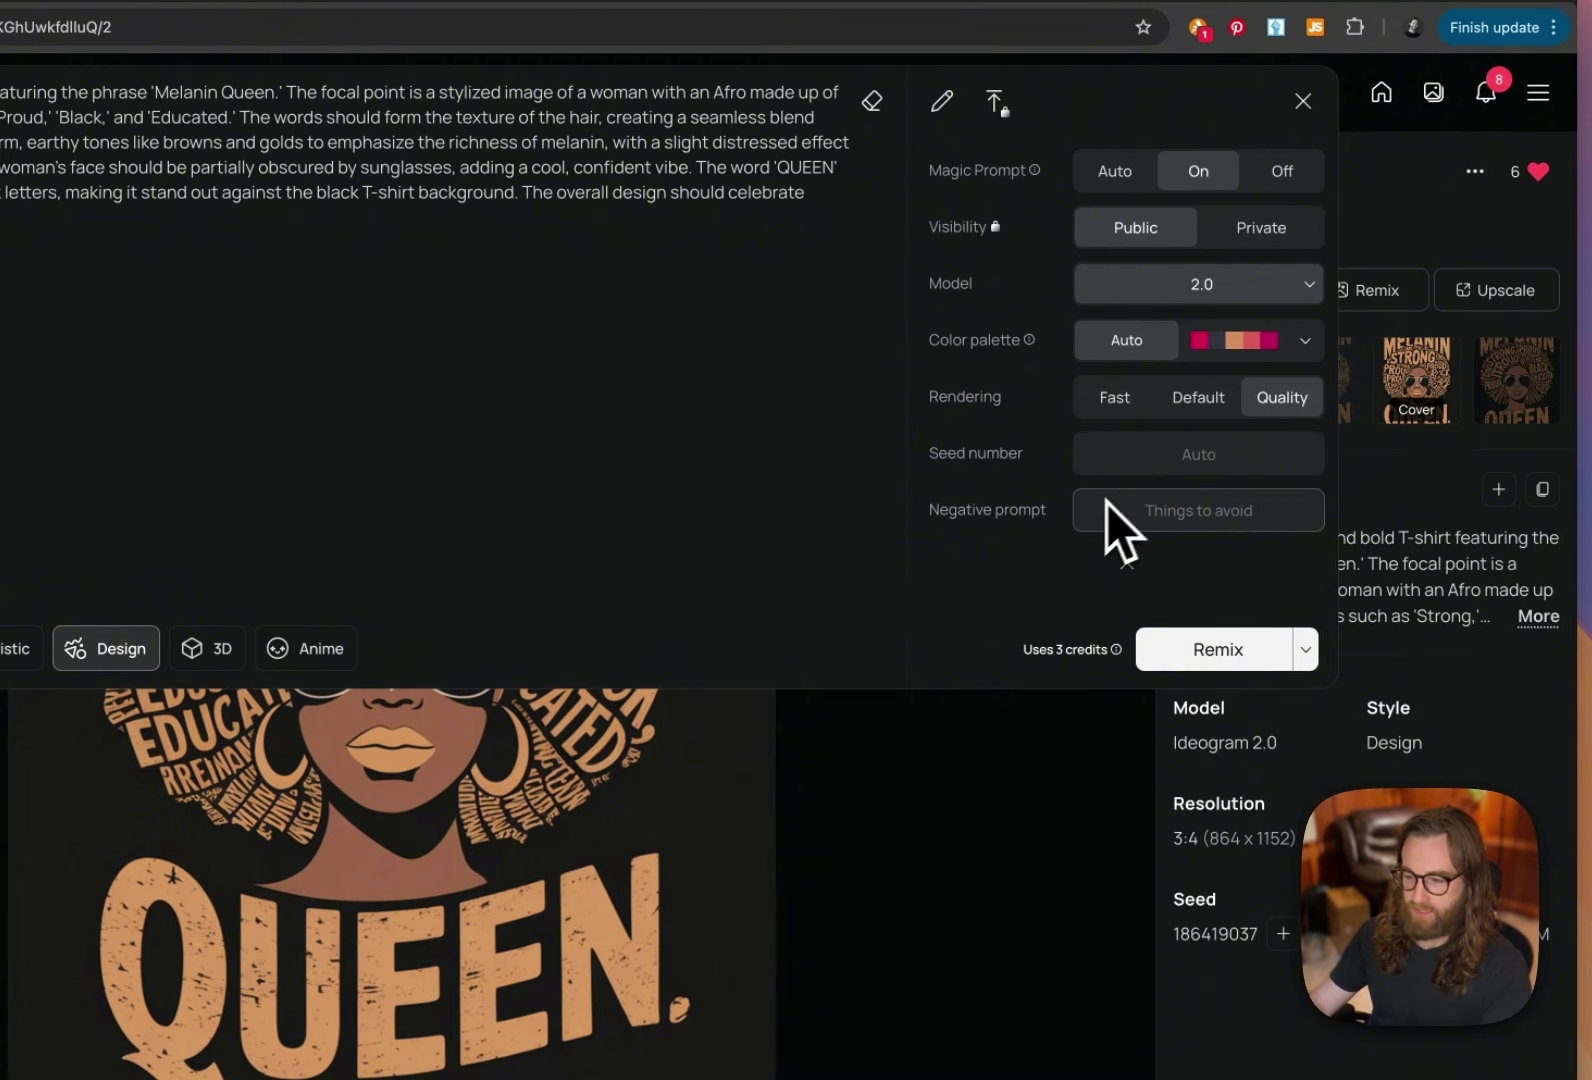
click(1200, 648)
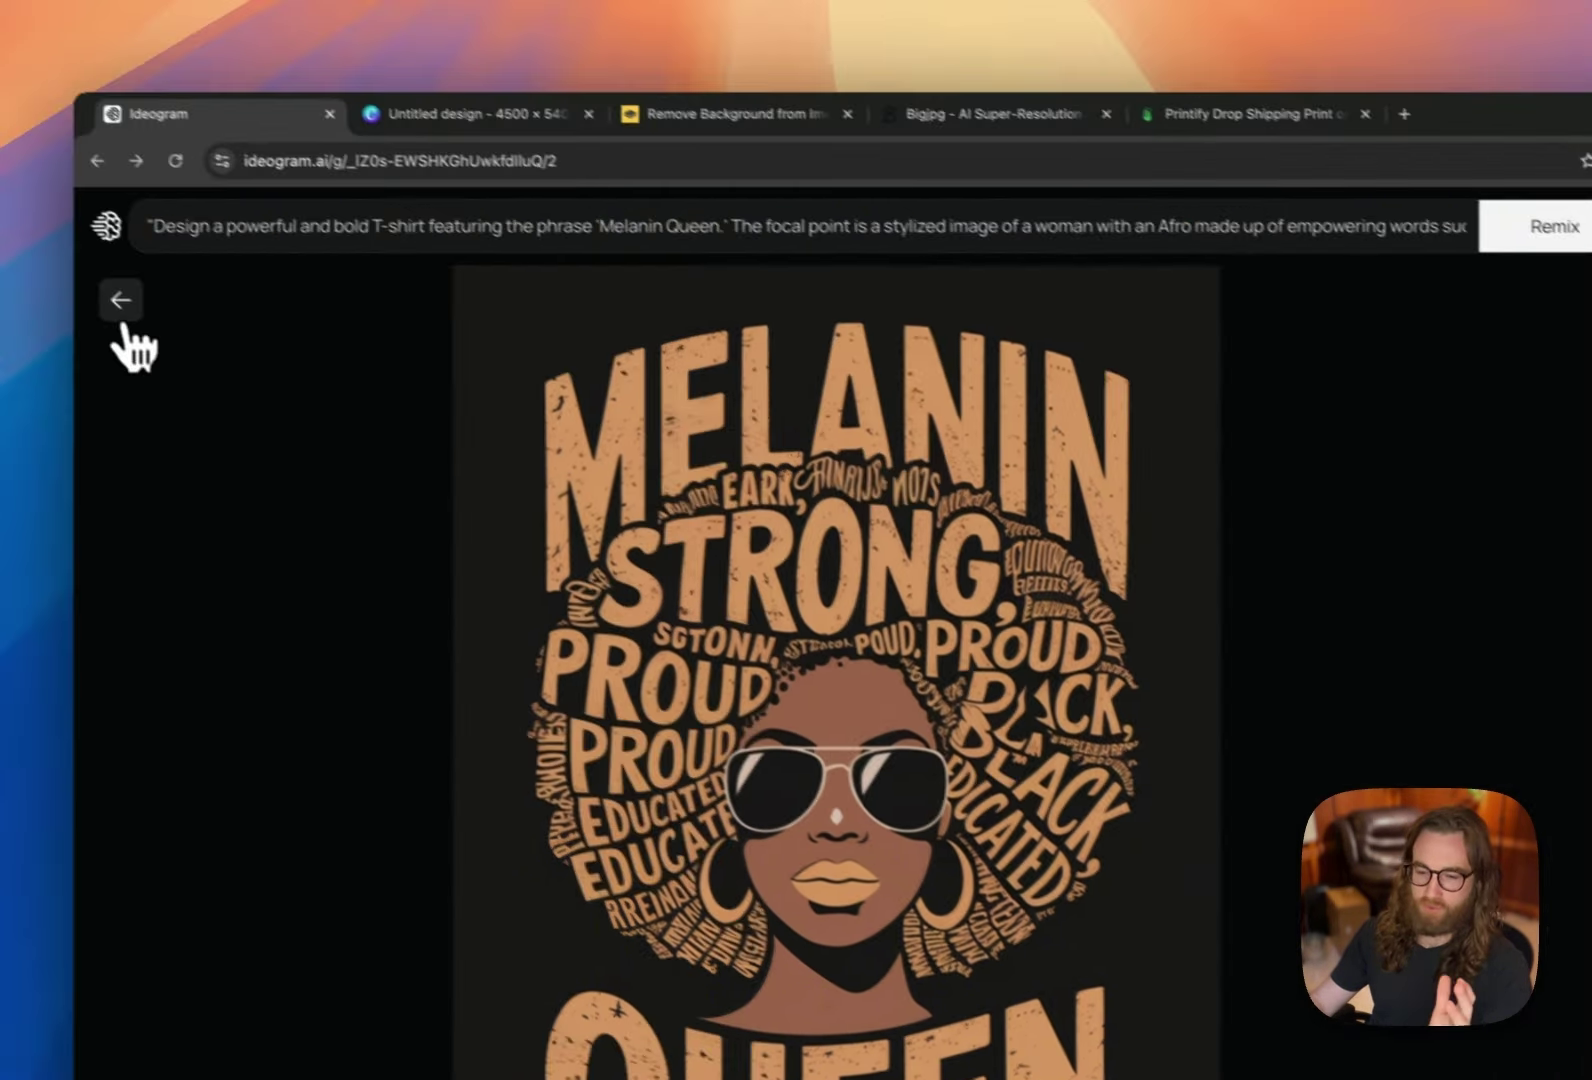
Step: Return to the Explore feed's Design category and browse the community designs for T-shirt inspiration
click(117, 310)
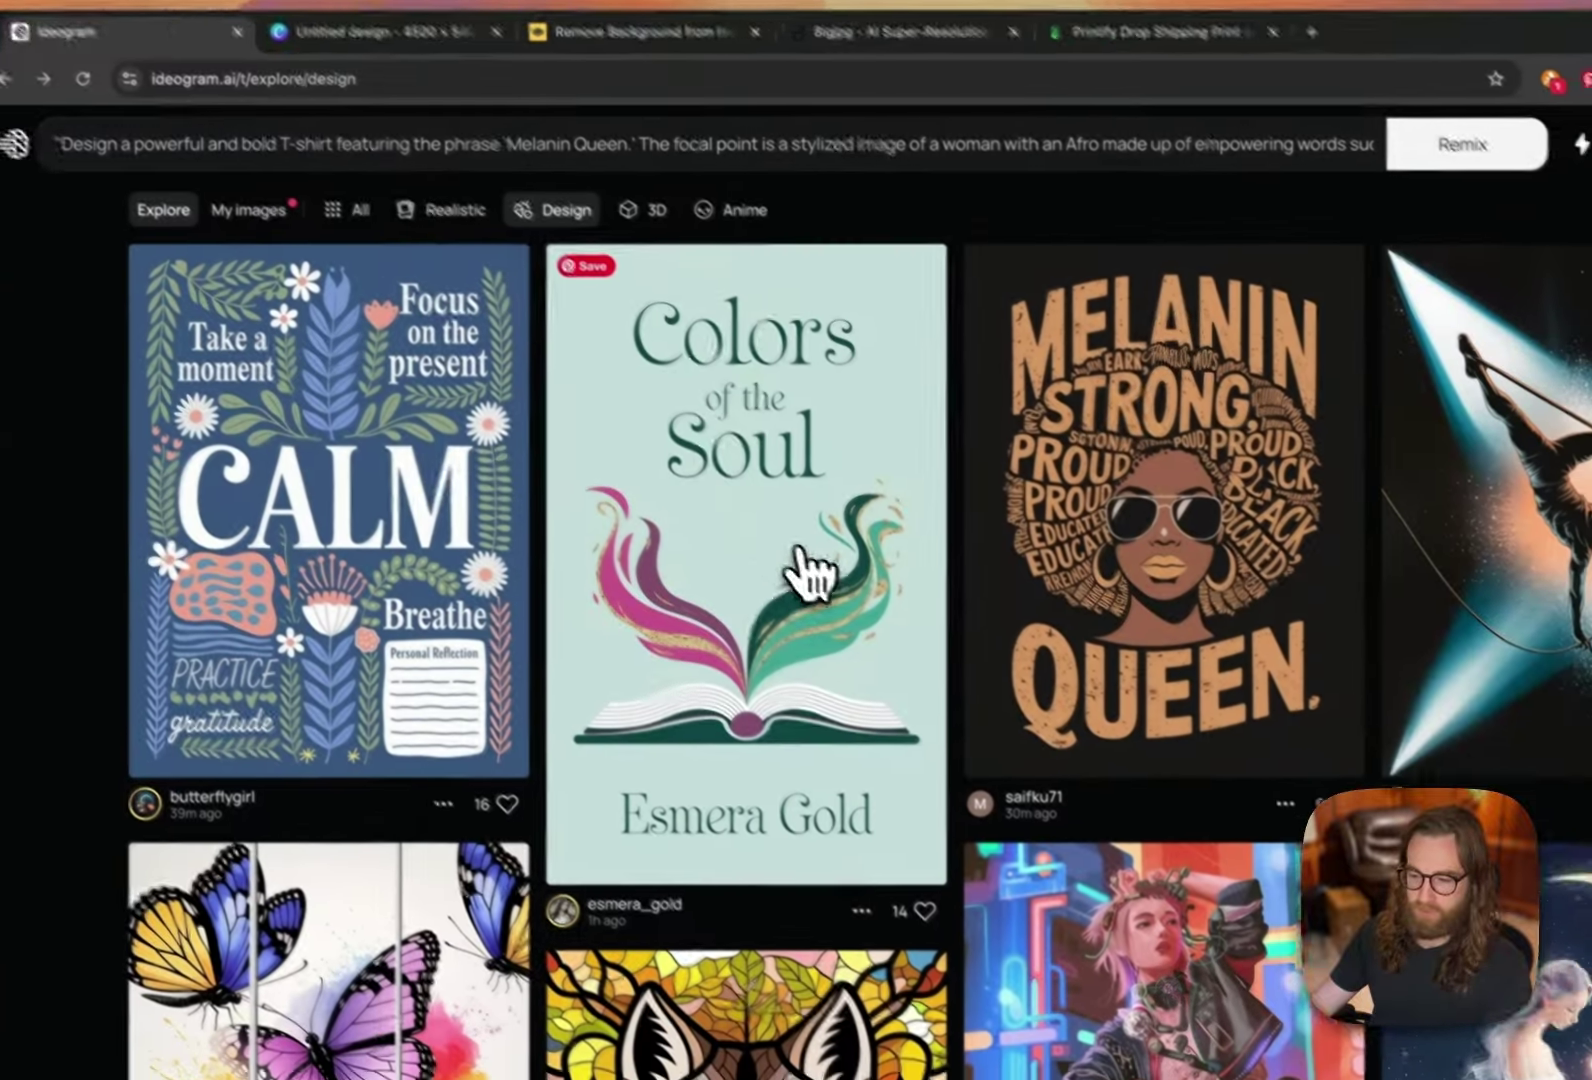
scroll(810, 570, down, 15)
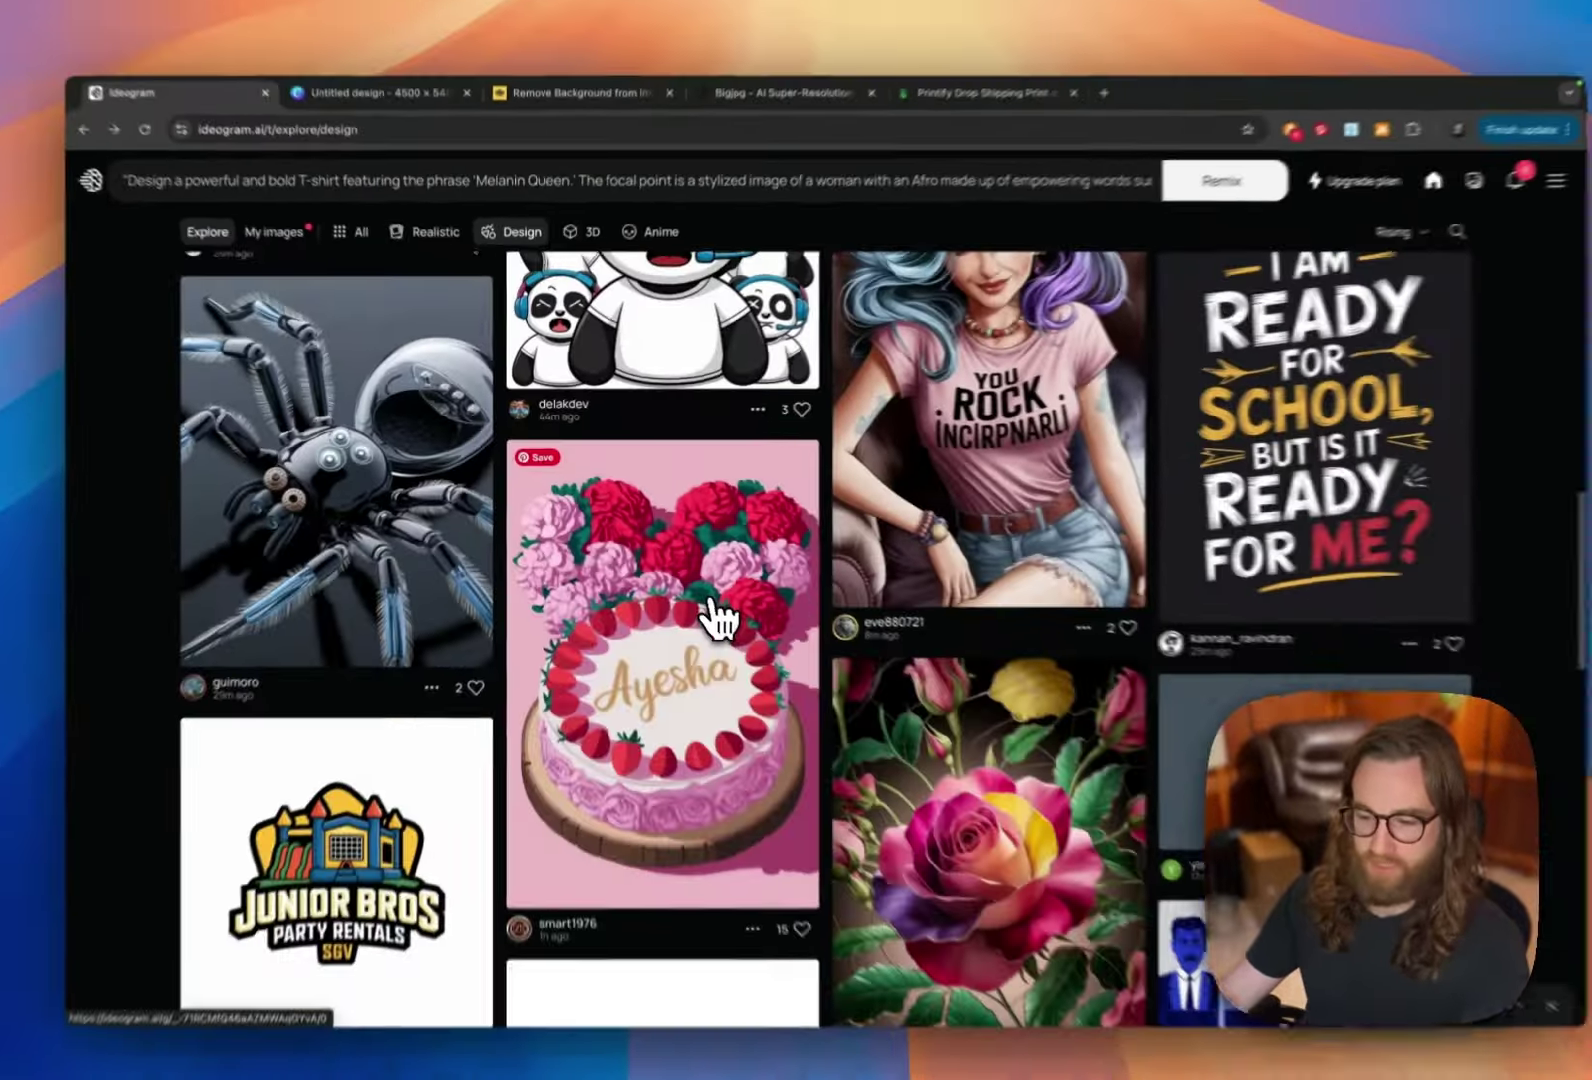
scroll(718, 618, down, 15)
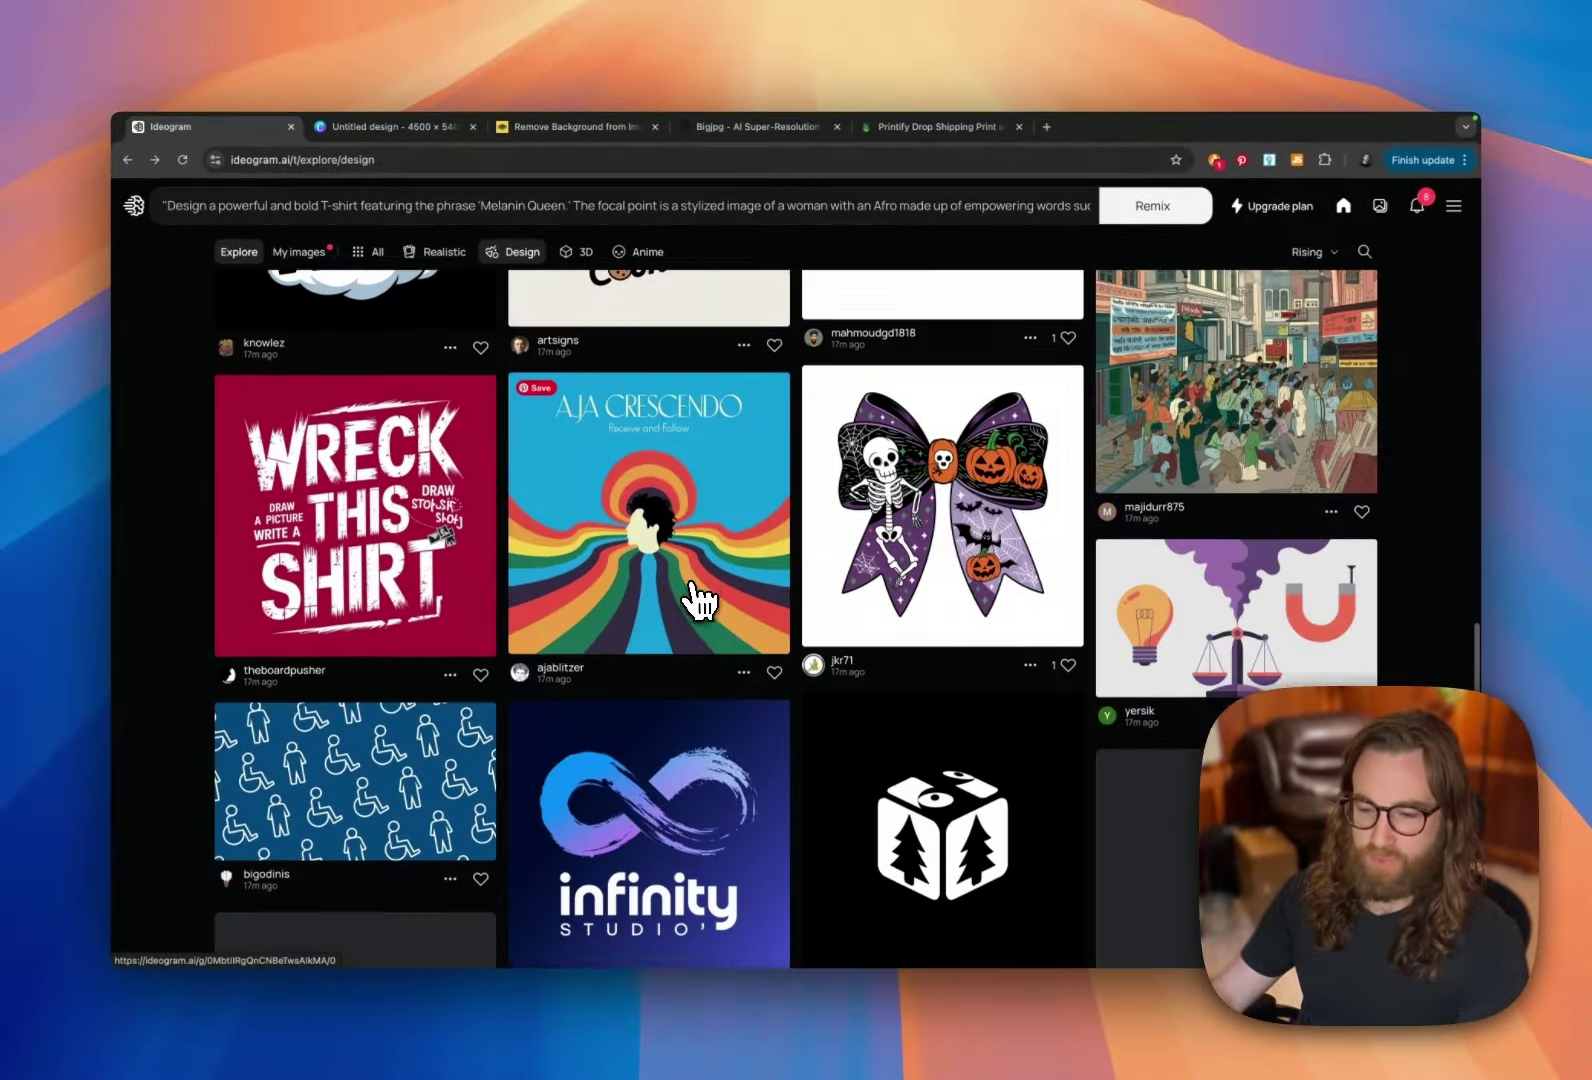
scroll(700, 600, down, 2)
scroll(700, 600, up, 5)
scroll(700, 600, down, 8)
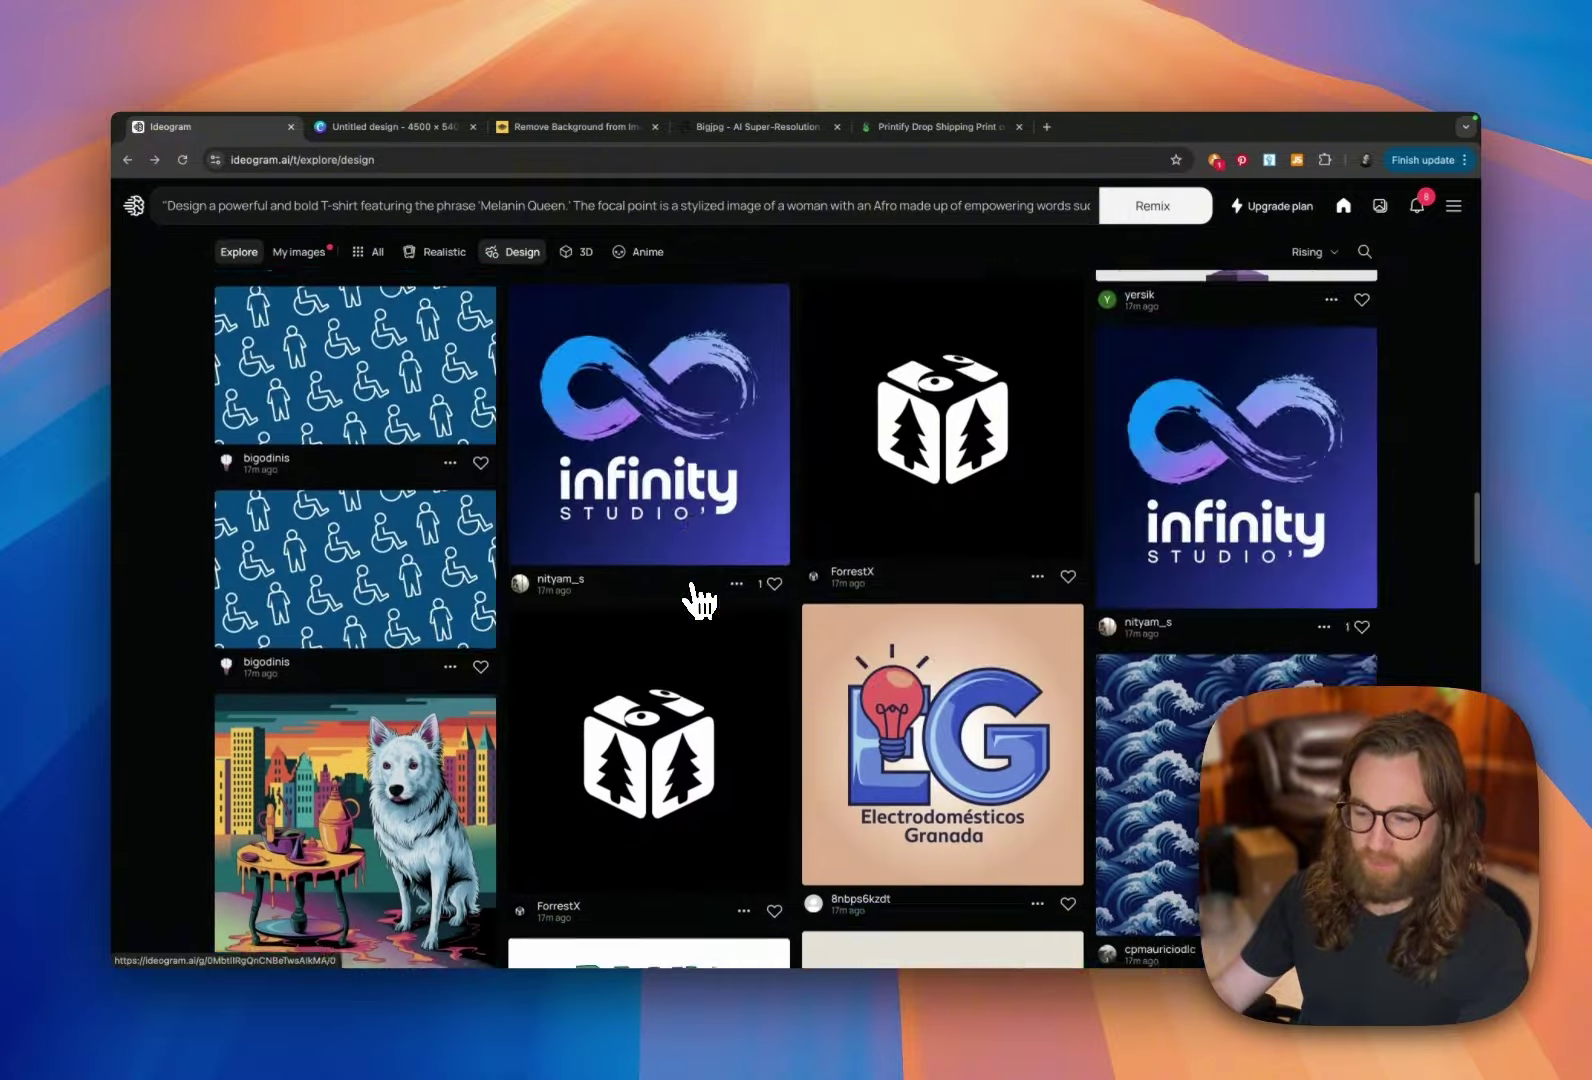
scroll(700, 600, down, 10)
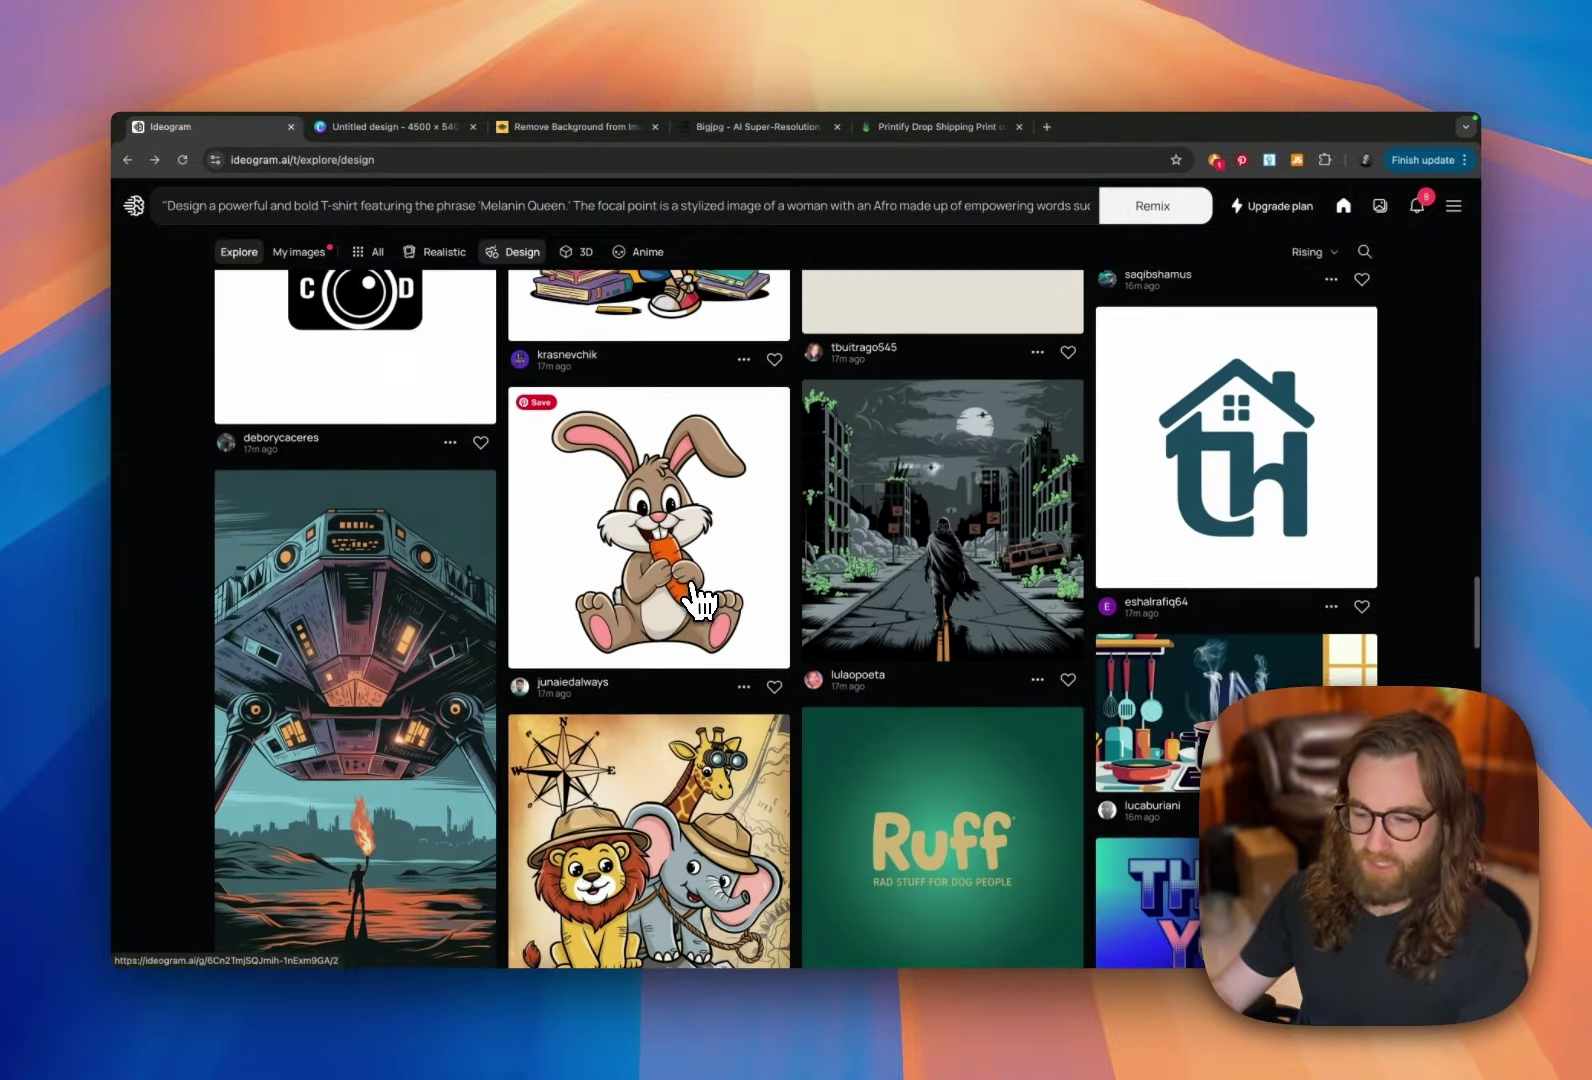
scroll(700, 600, down, 5)
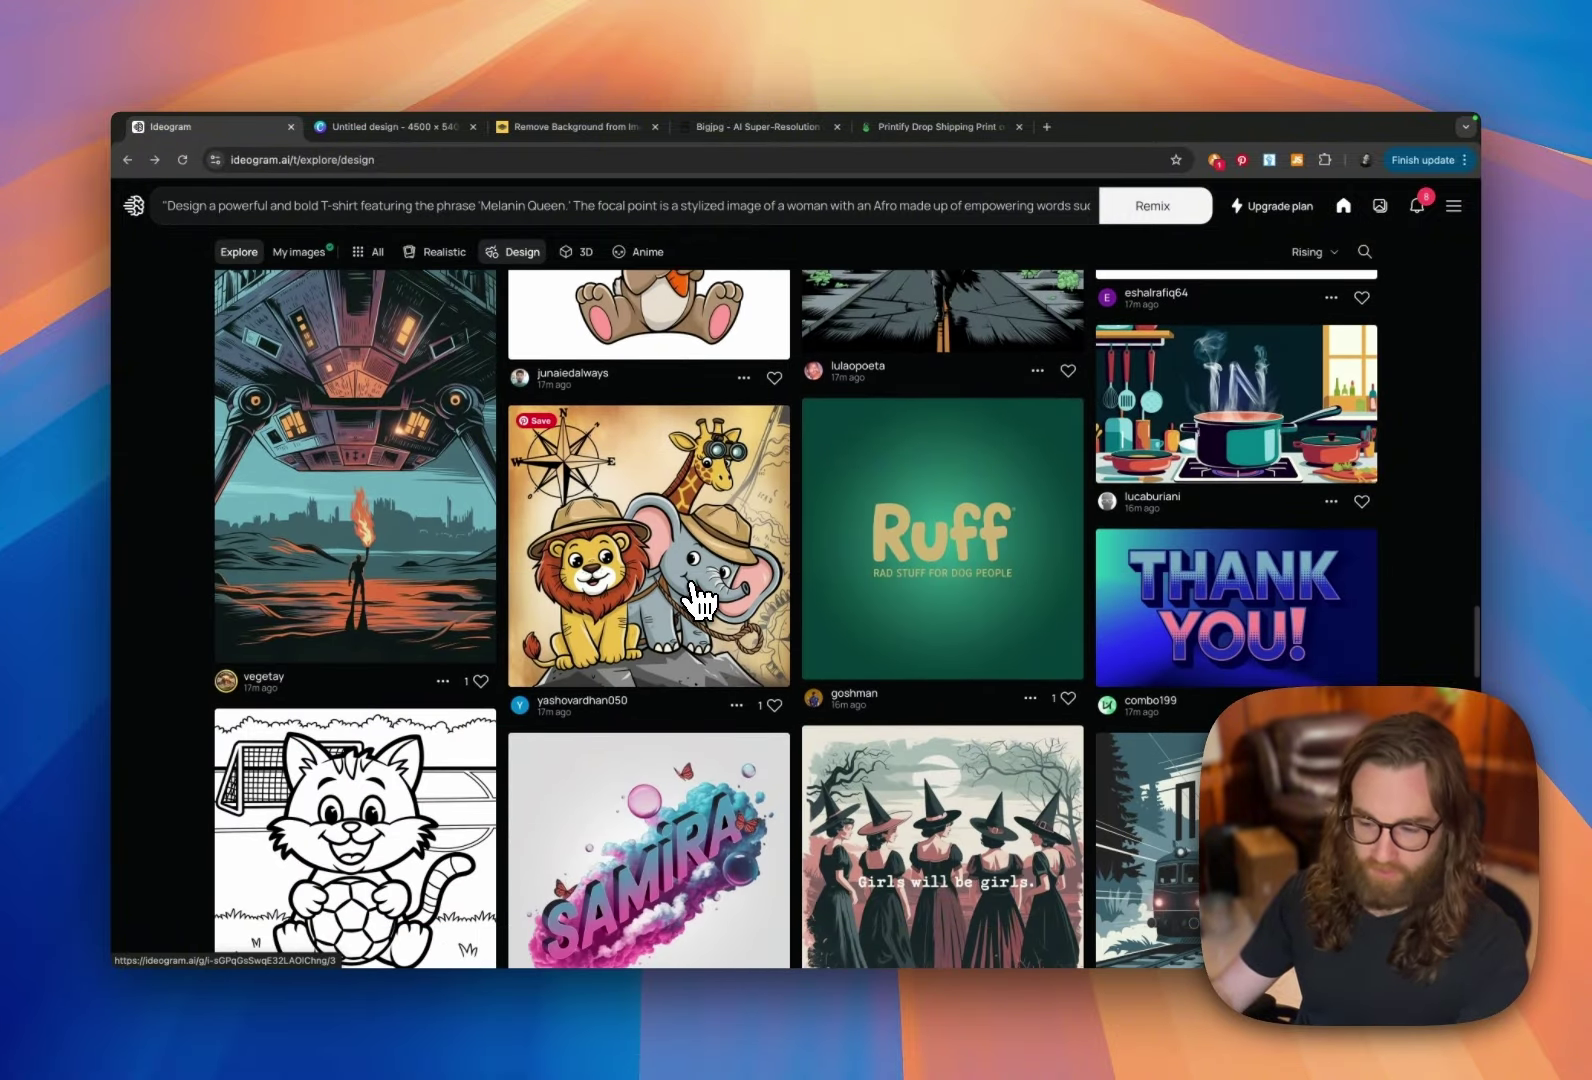
scroll(700, 600, down, 3)
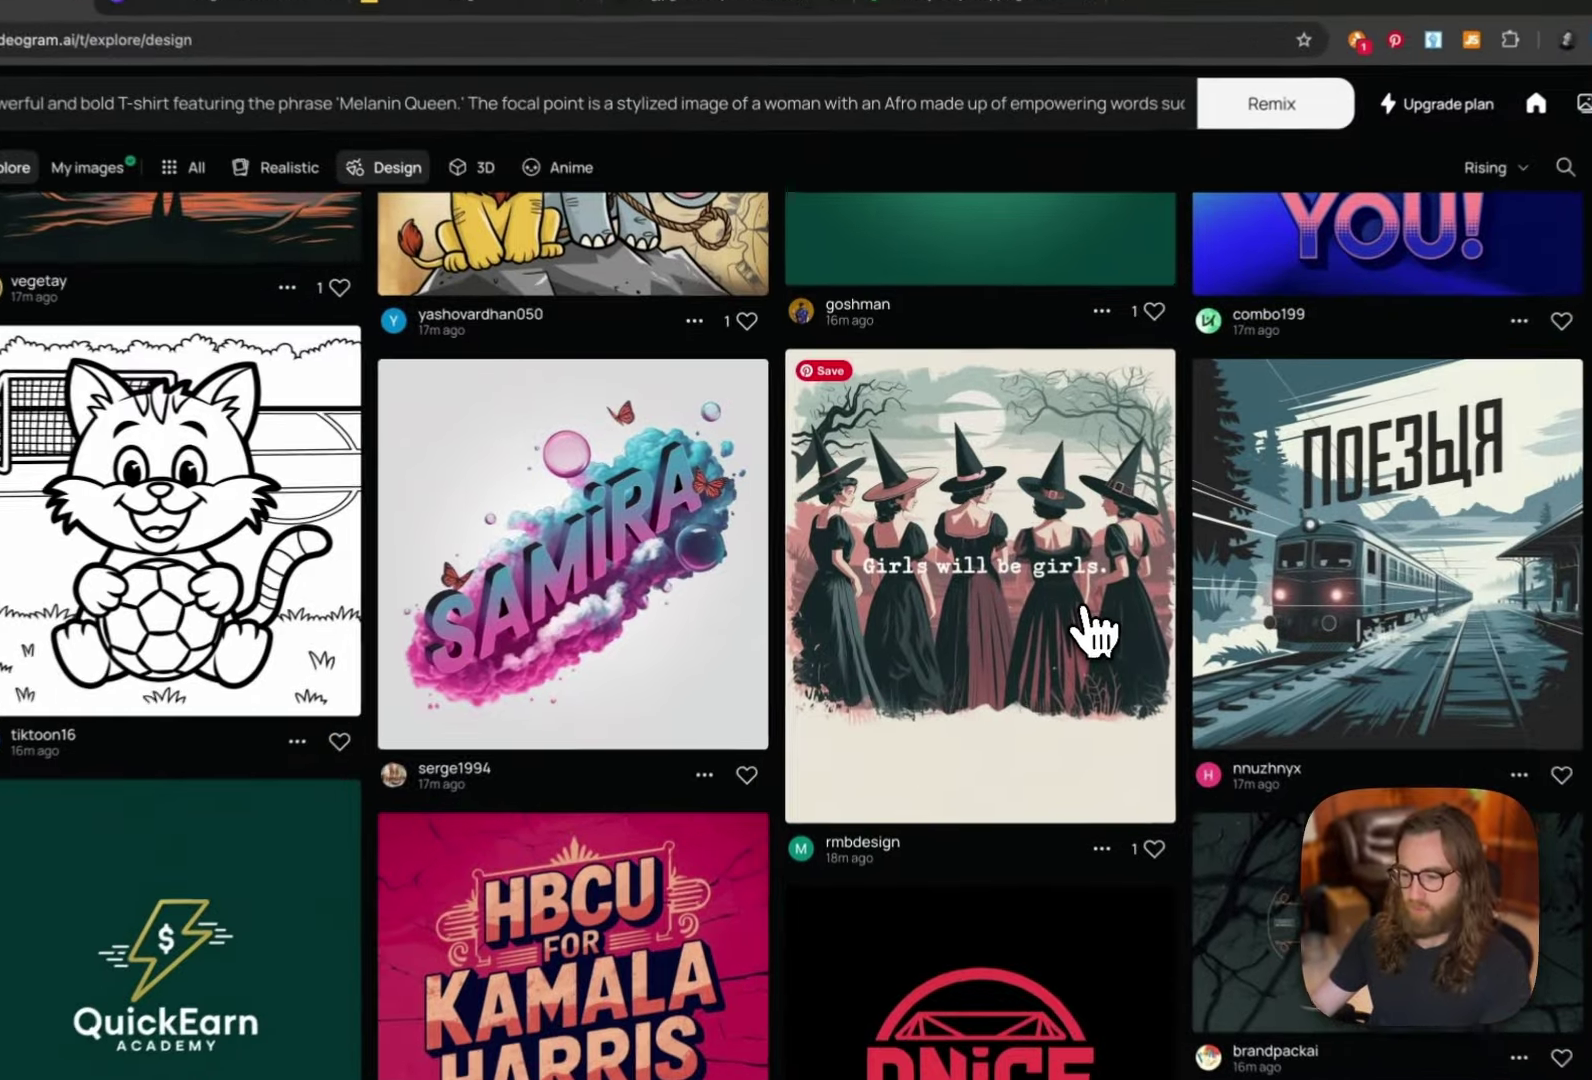
Step: Open the "Girls will be girls" witches design and view its other three variations
click(1095, 630)
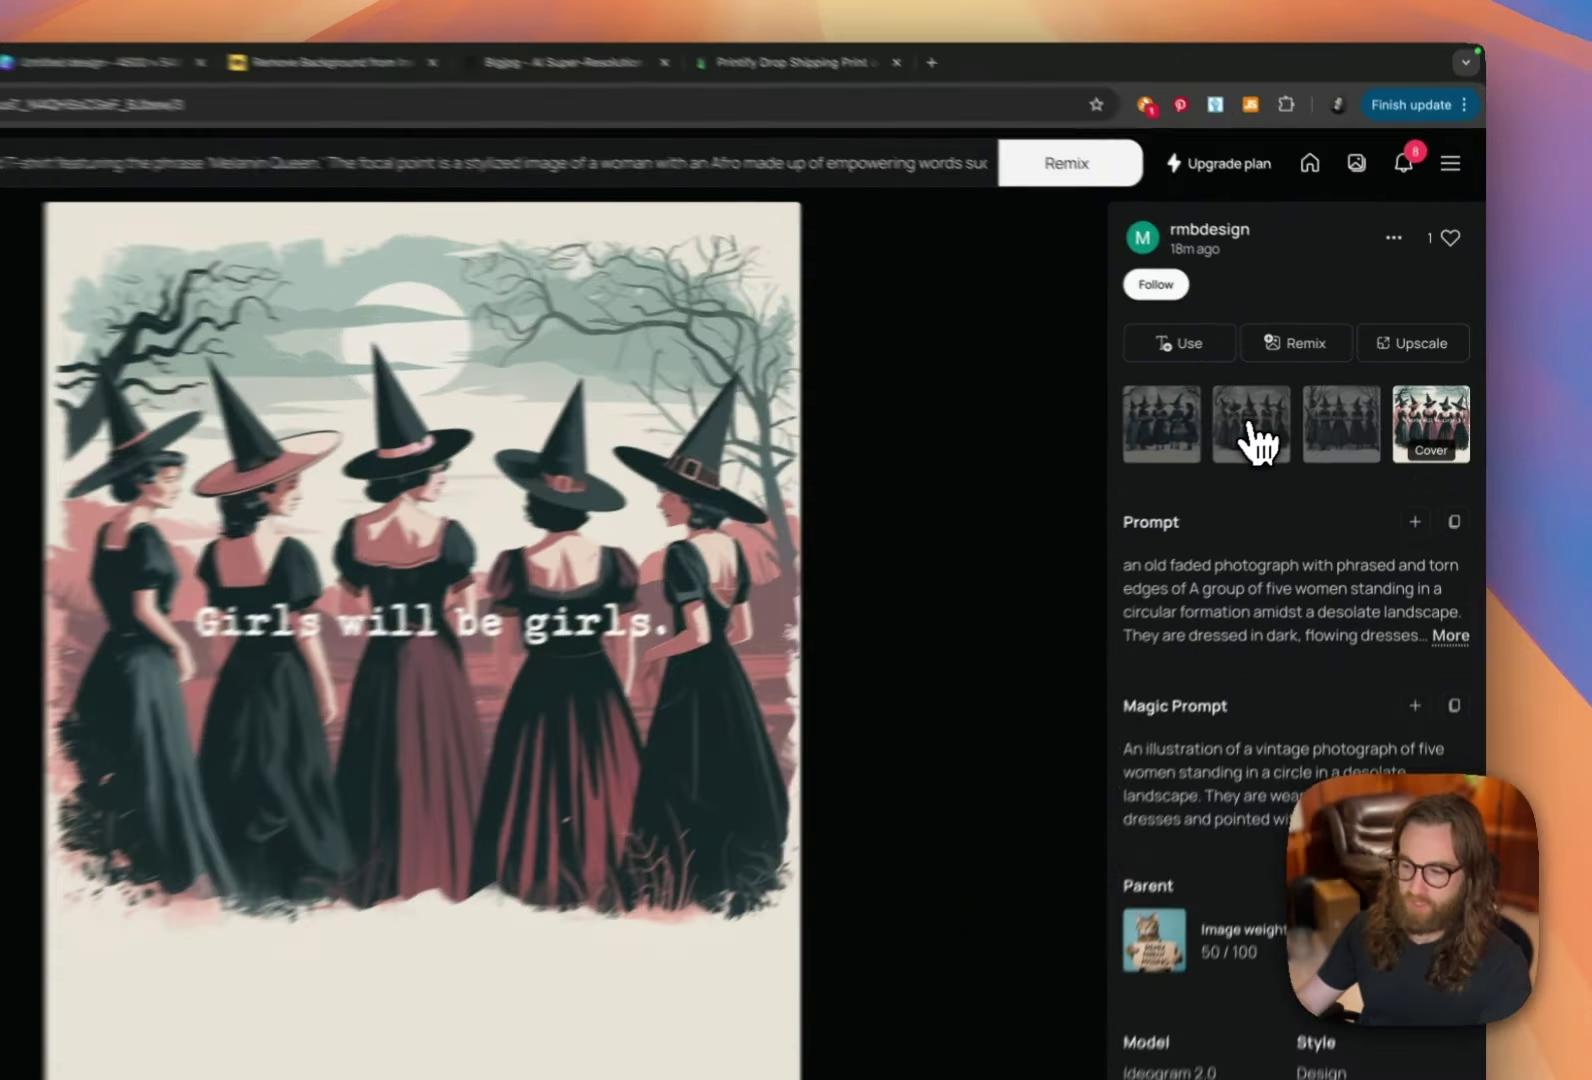
click(1297, 410)
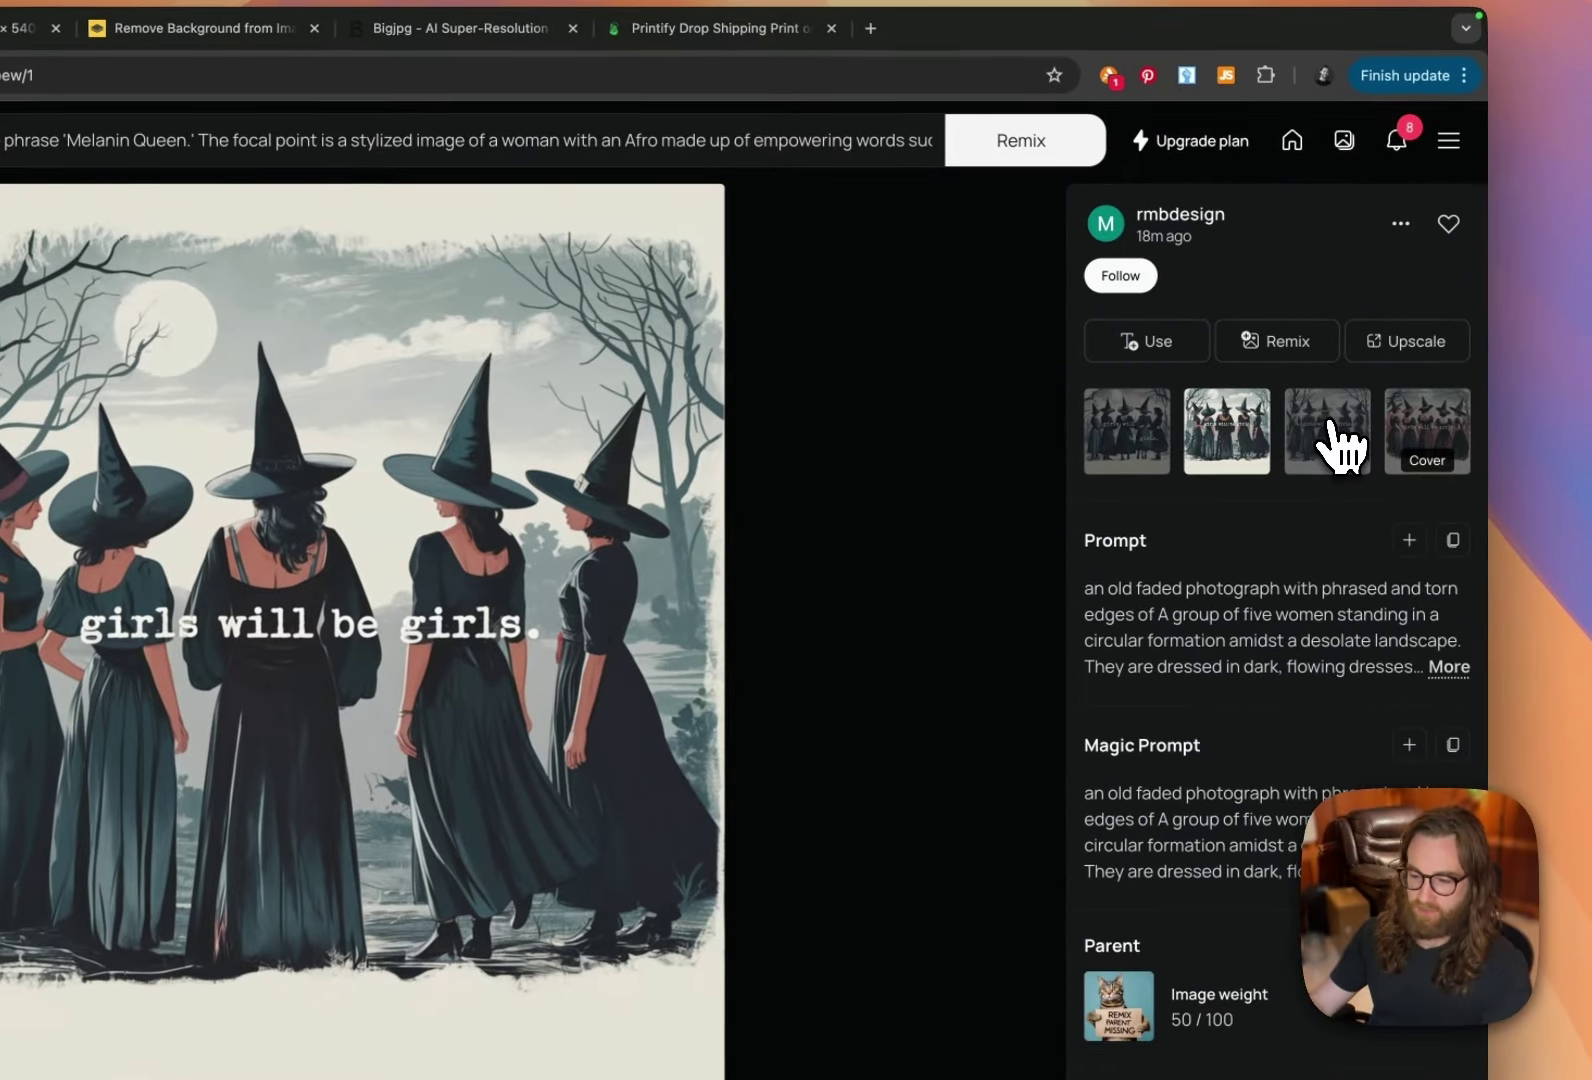
click(1330, 440)
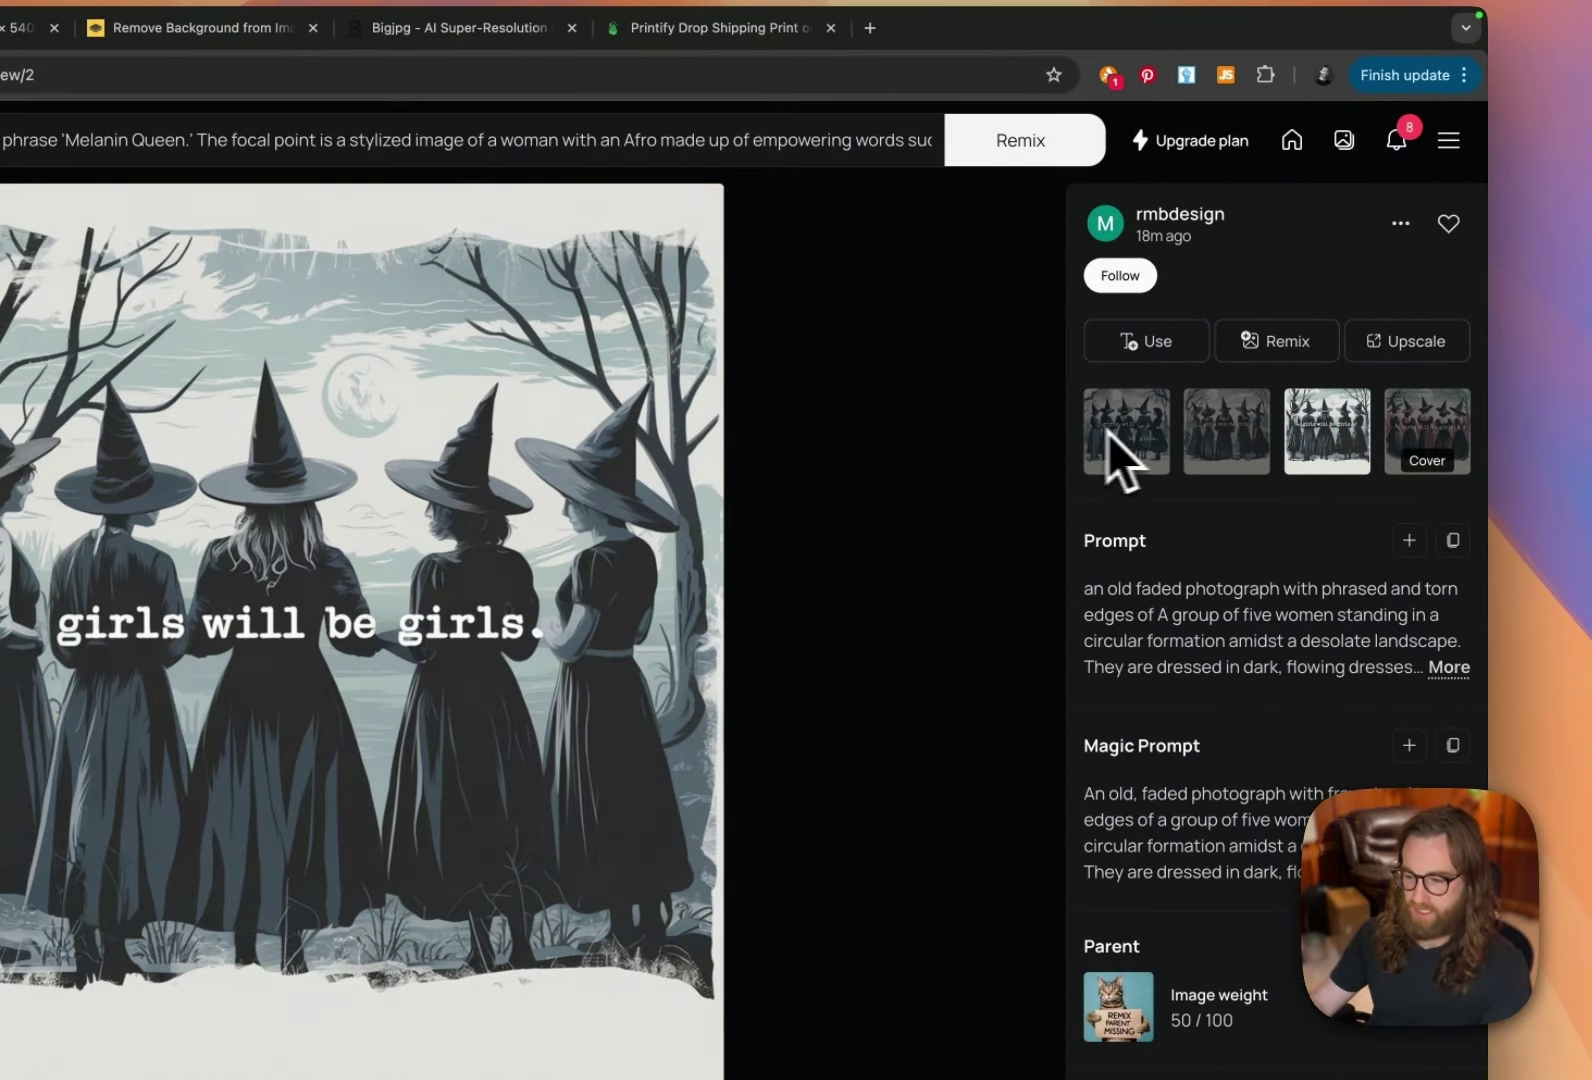
click(1148, 435)
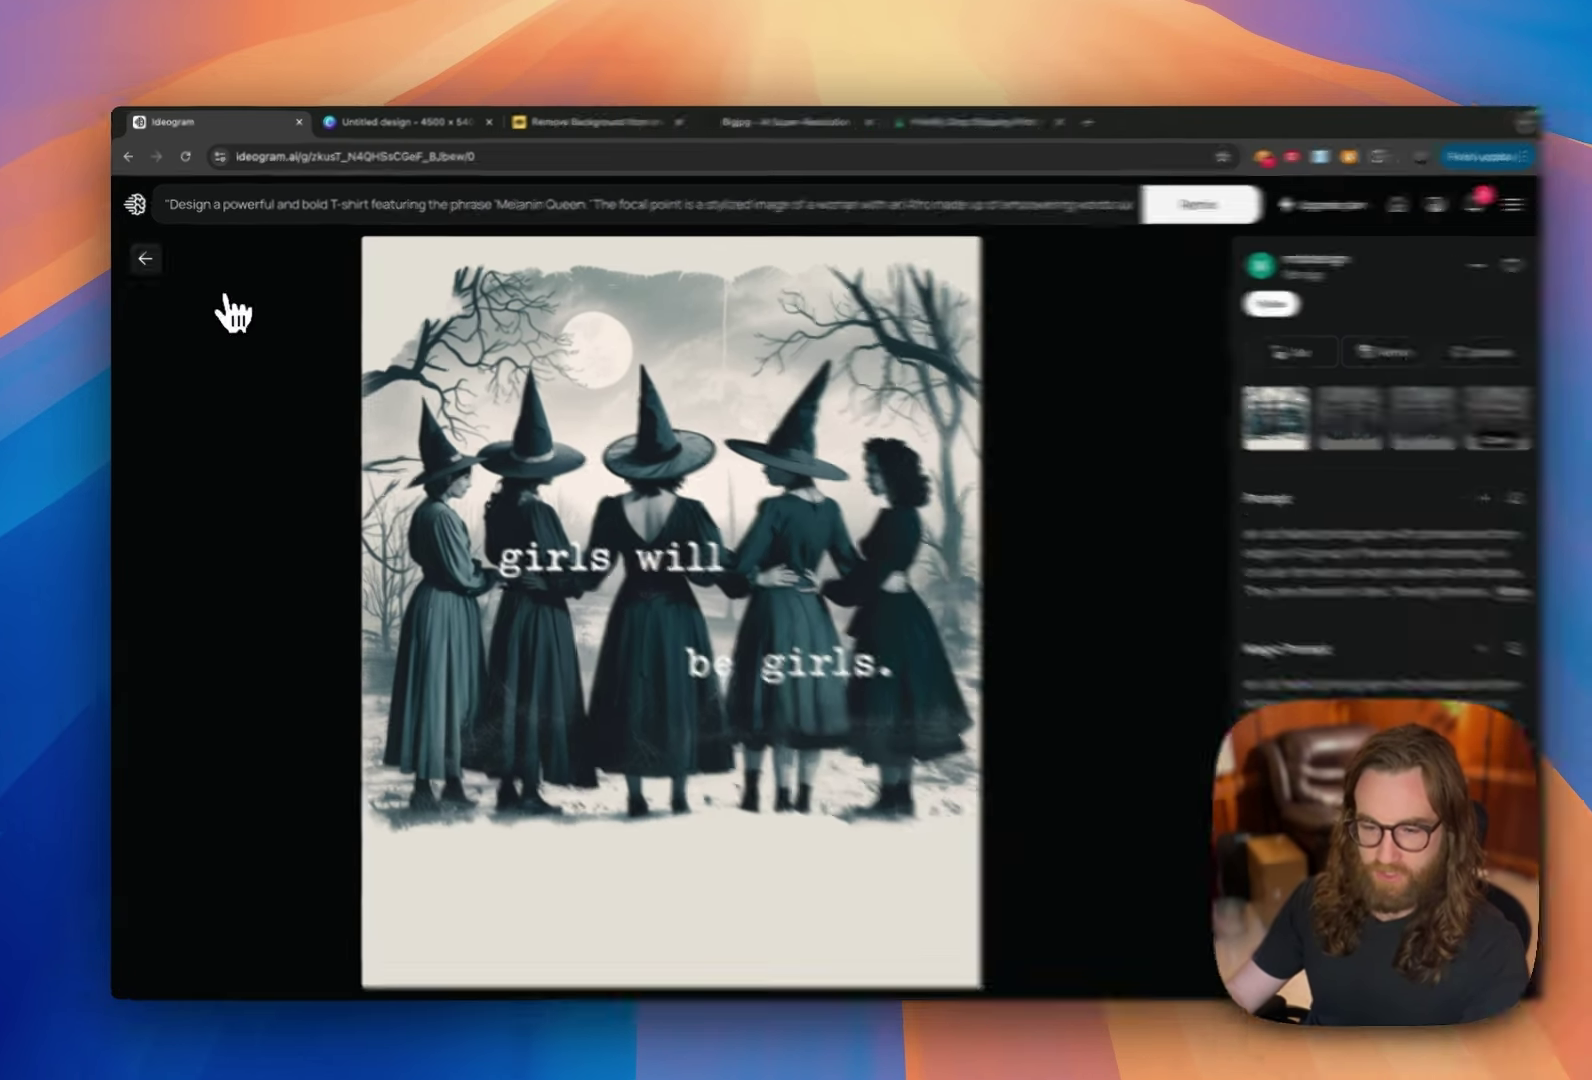
Step: Open the newest Melanin Queen remix results and compare the variations
click(144, 257)
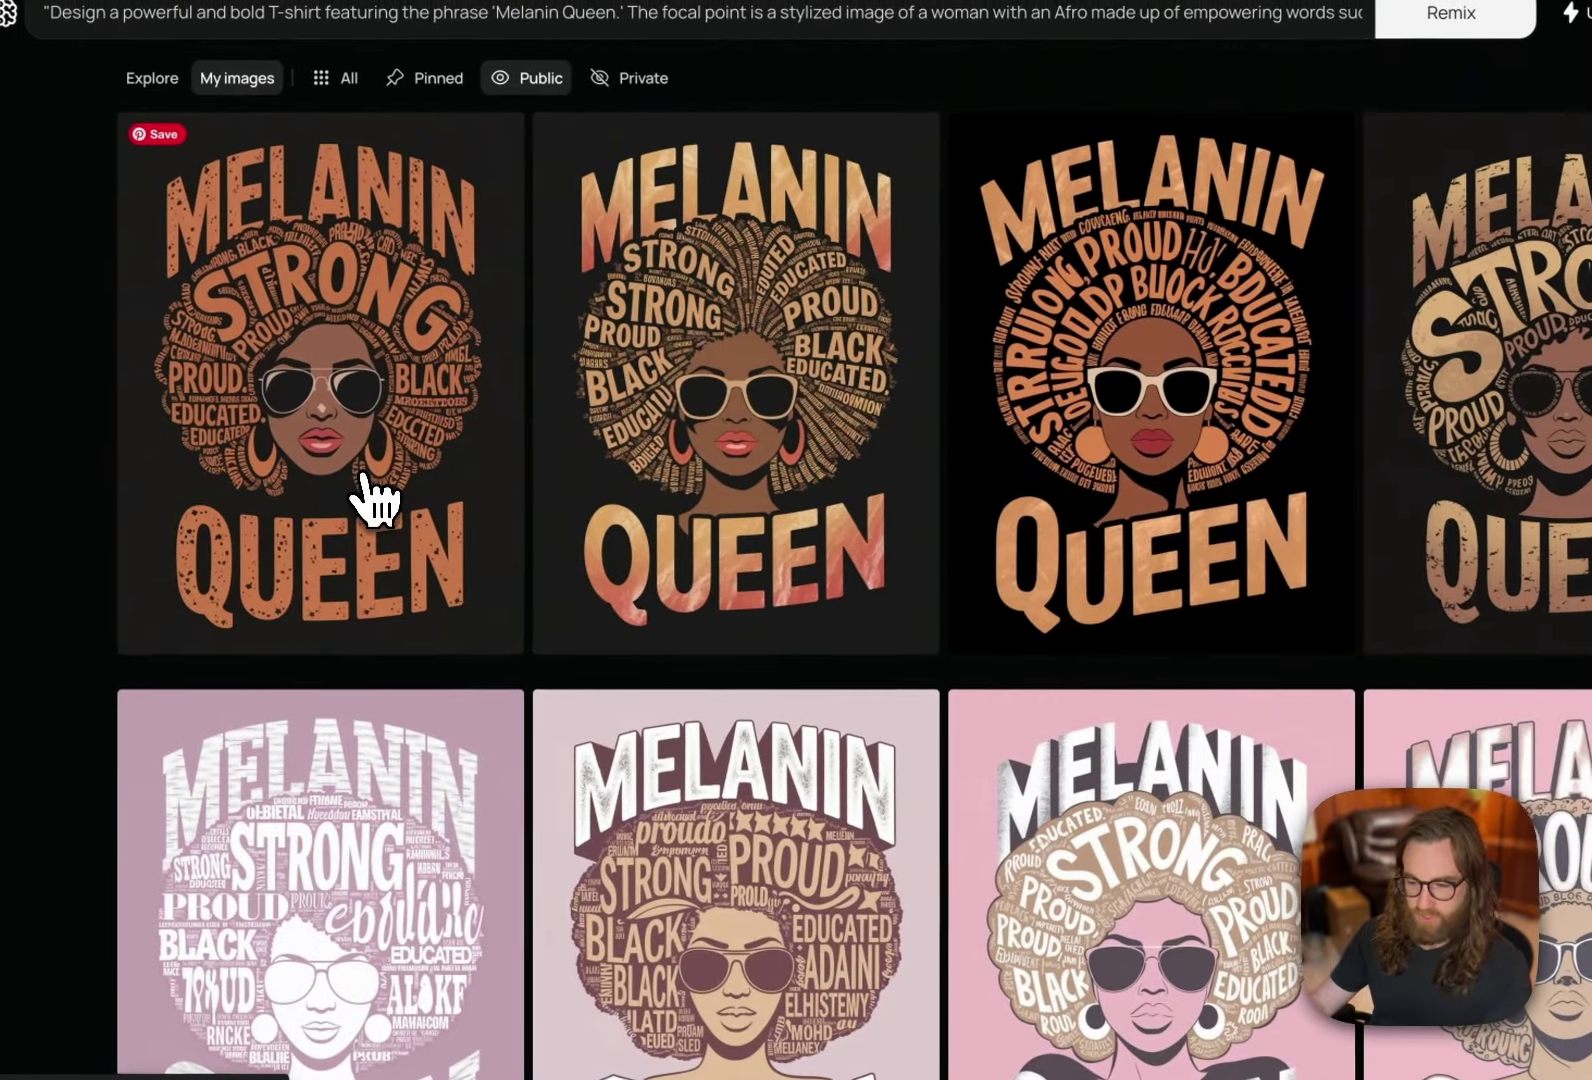
click(355, 432)
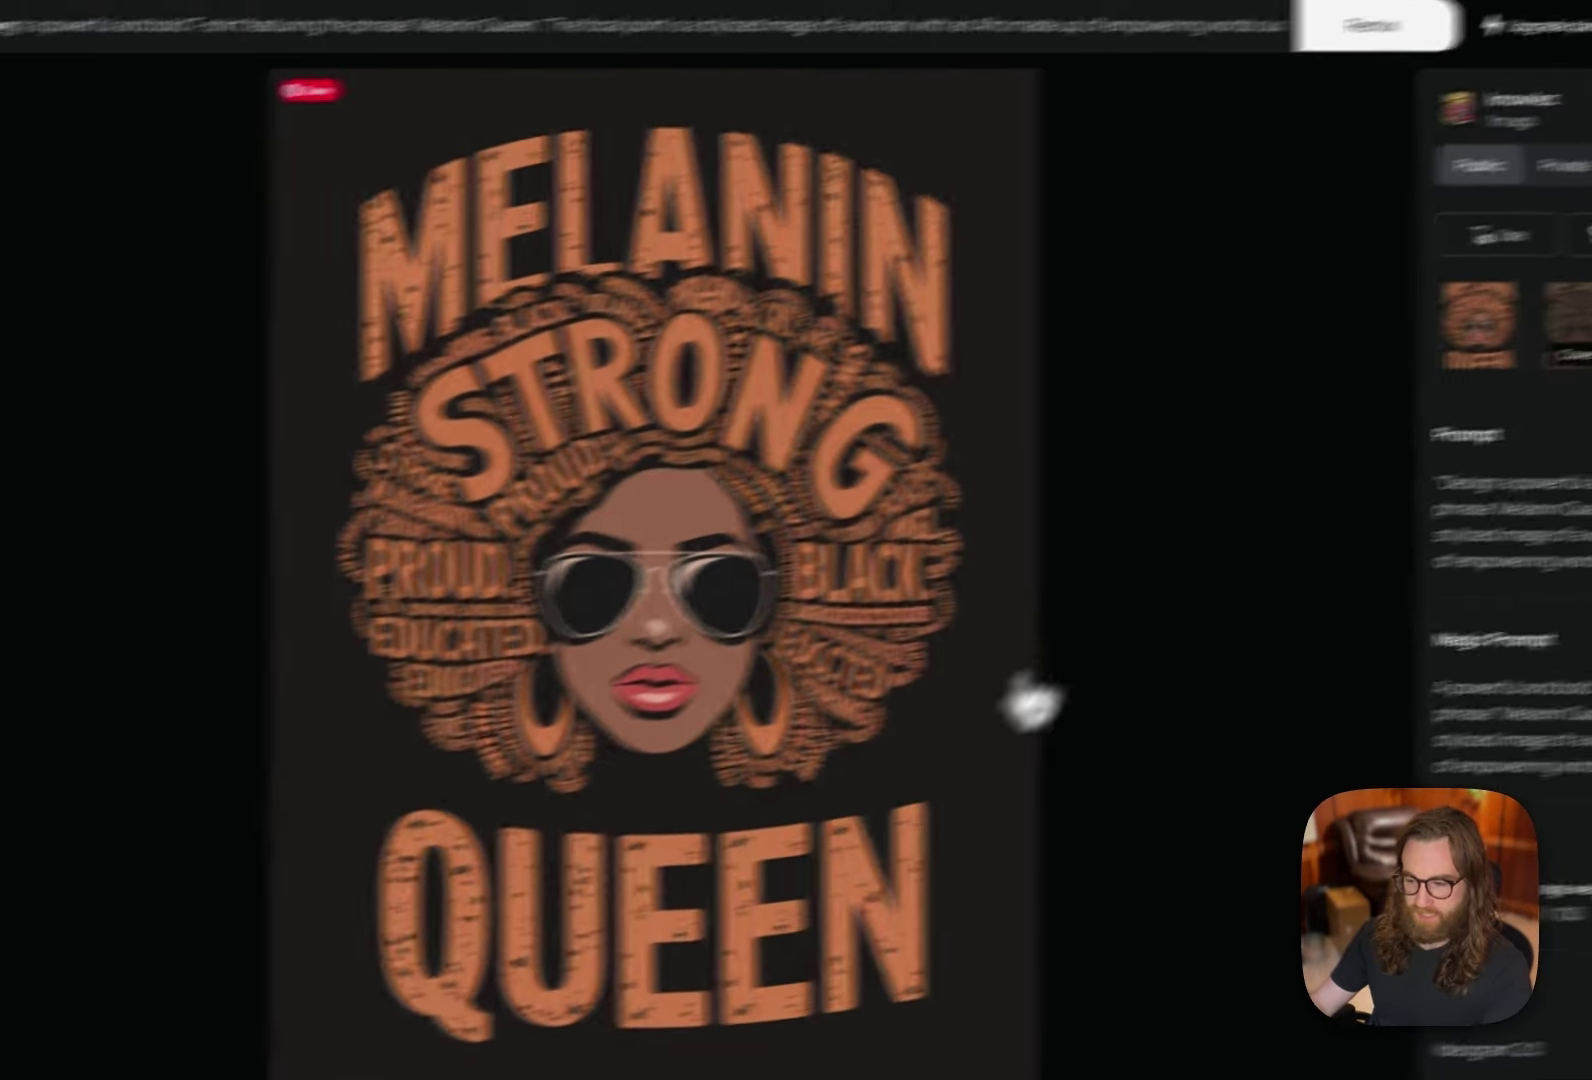
click(1225, 410)
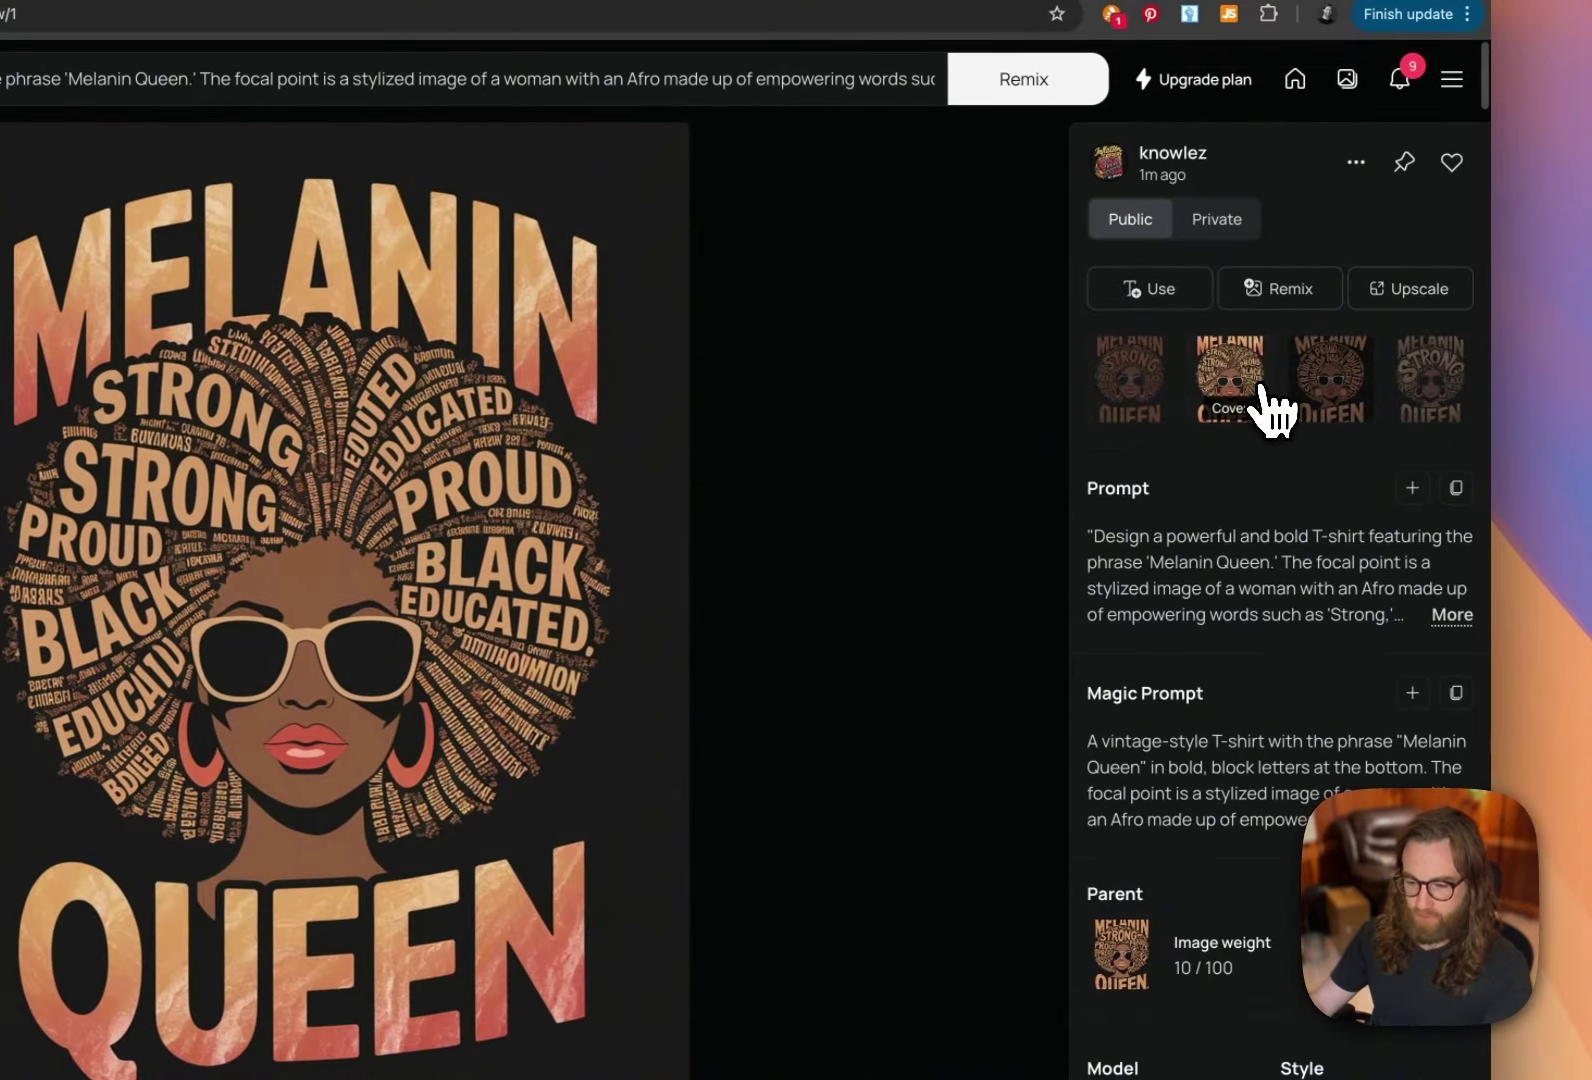
click(1290, 395)
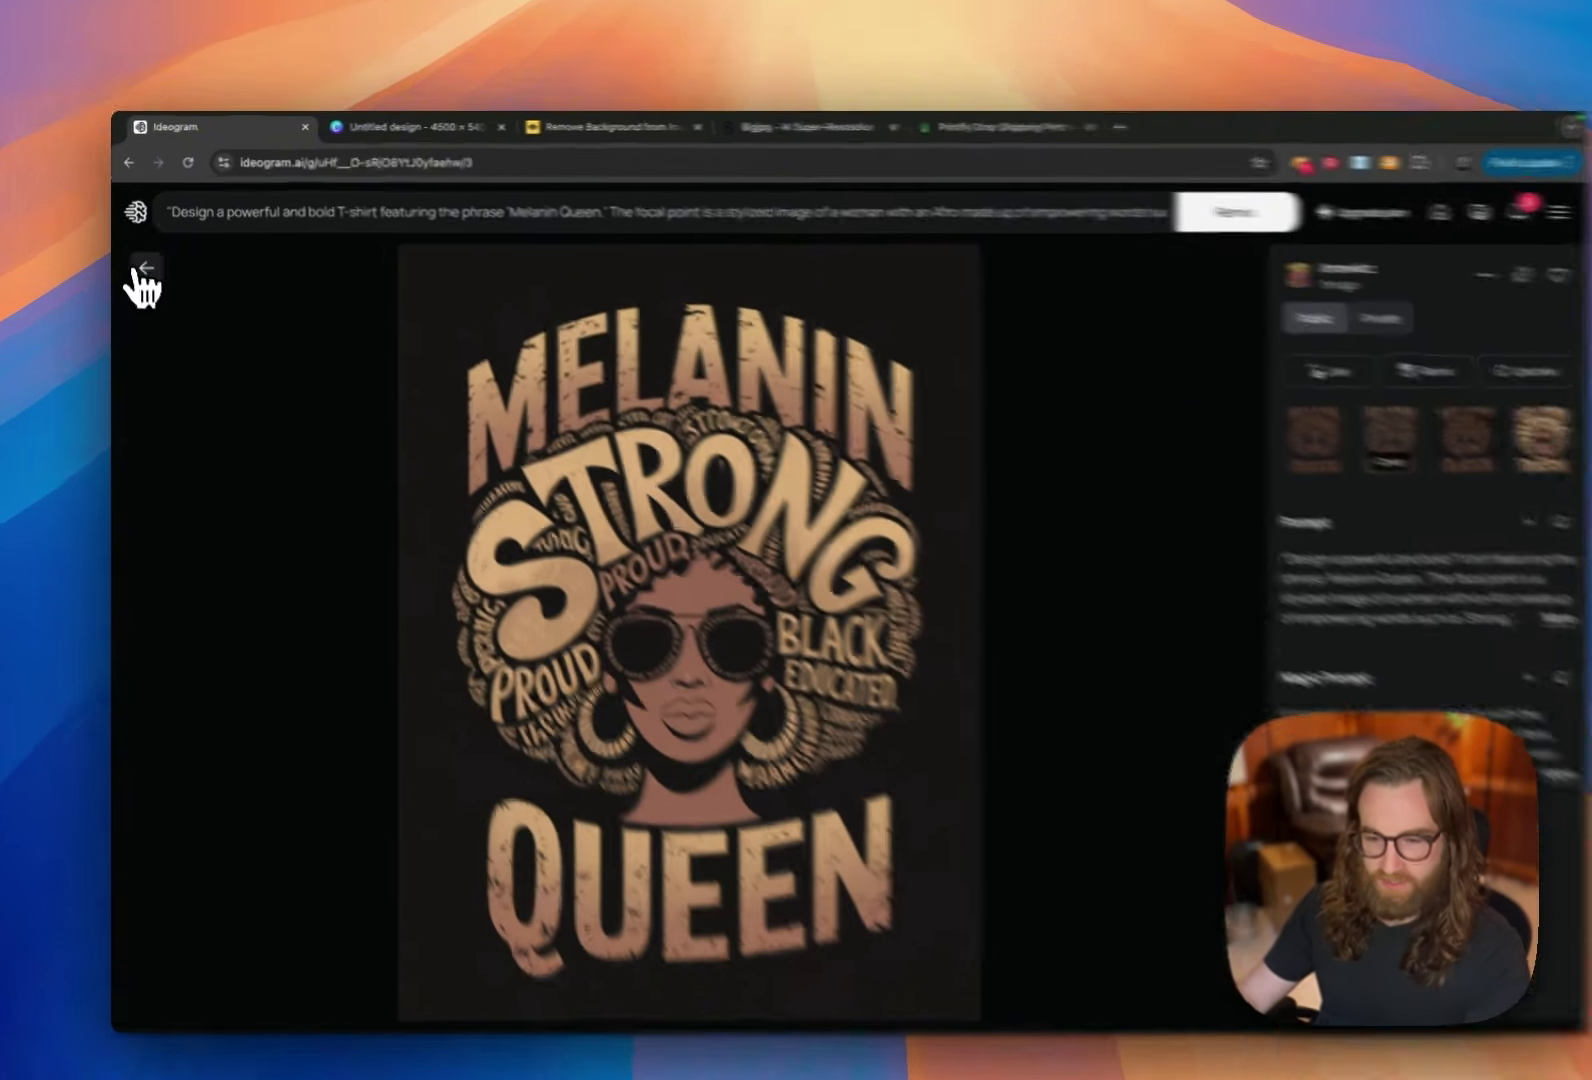
click(144, 257)
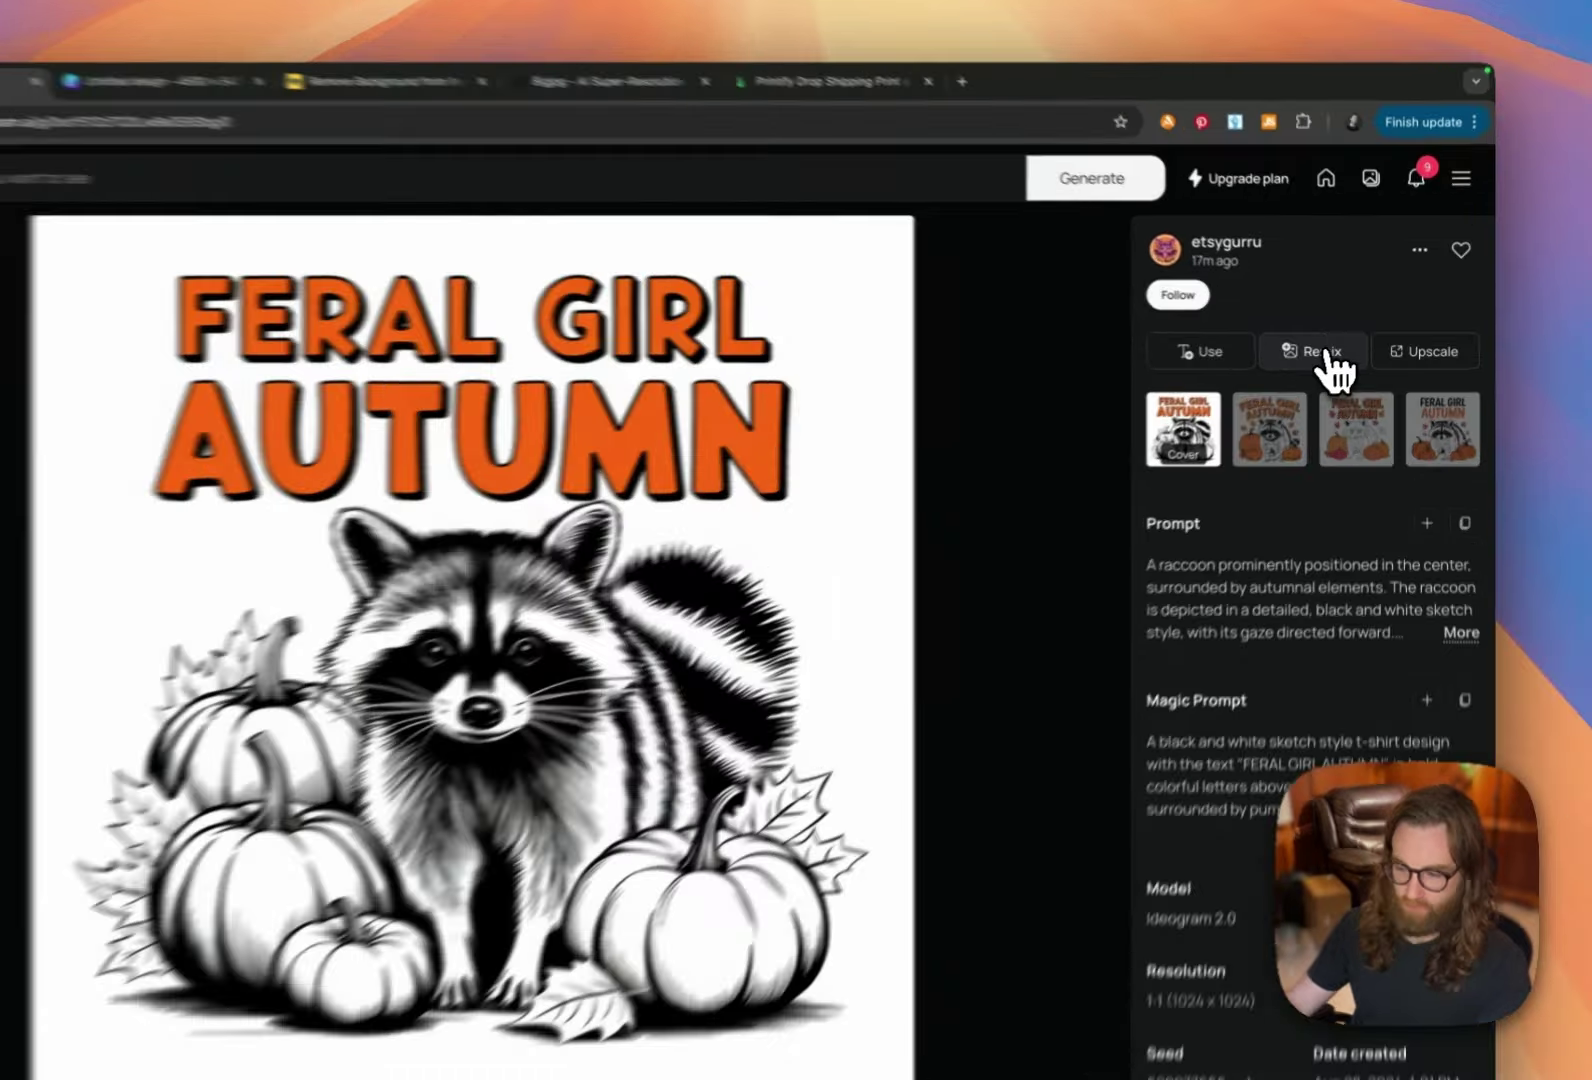
Step: Start a remix of the Feral Girl Autumn raccoon design with image weight 20 and change the prompt's background to black
click(1333, 347)
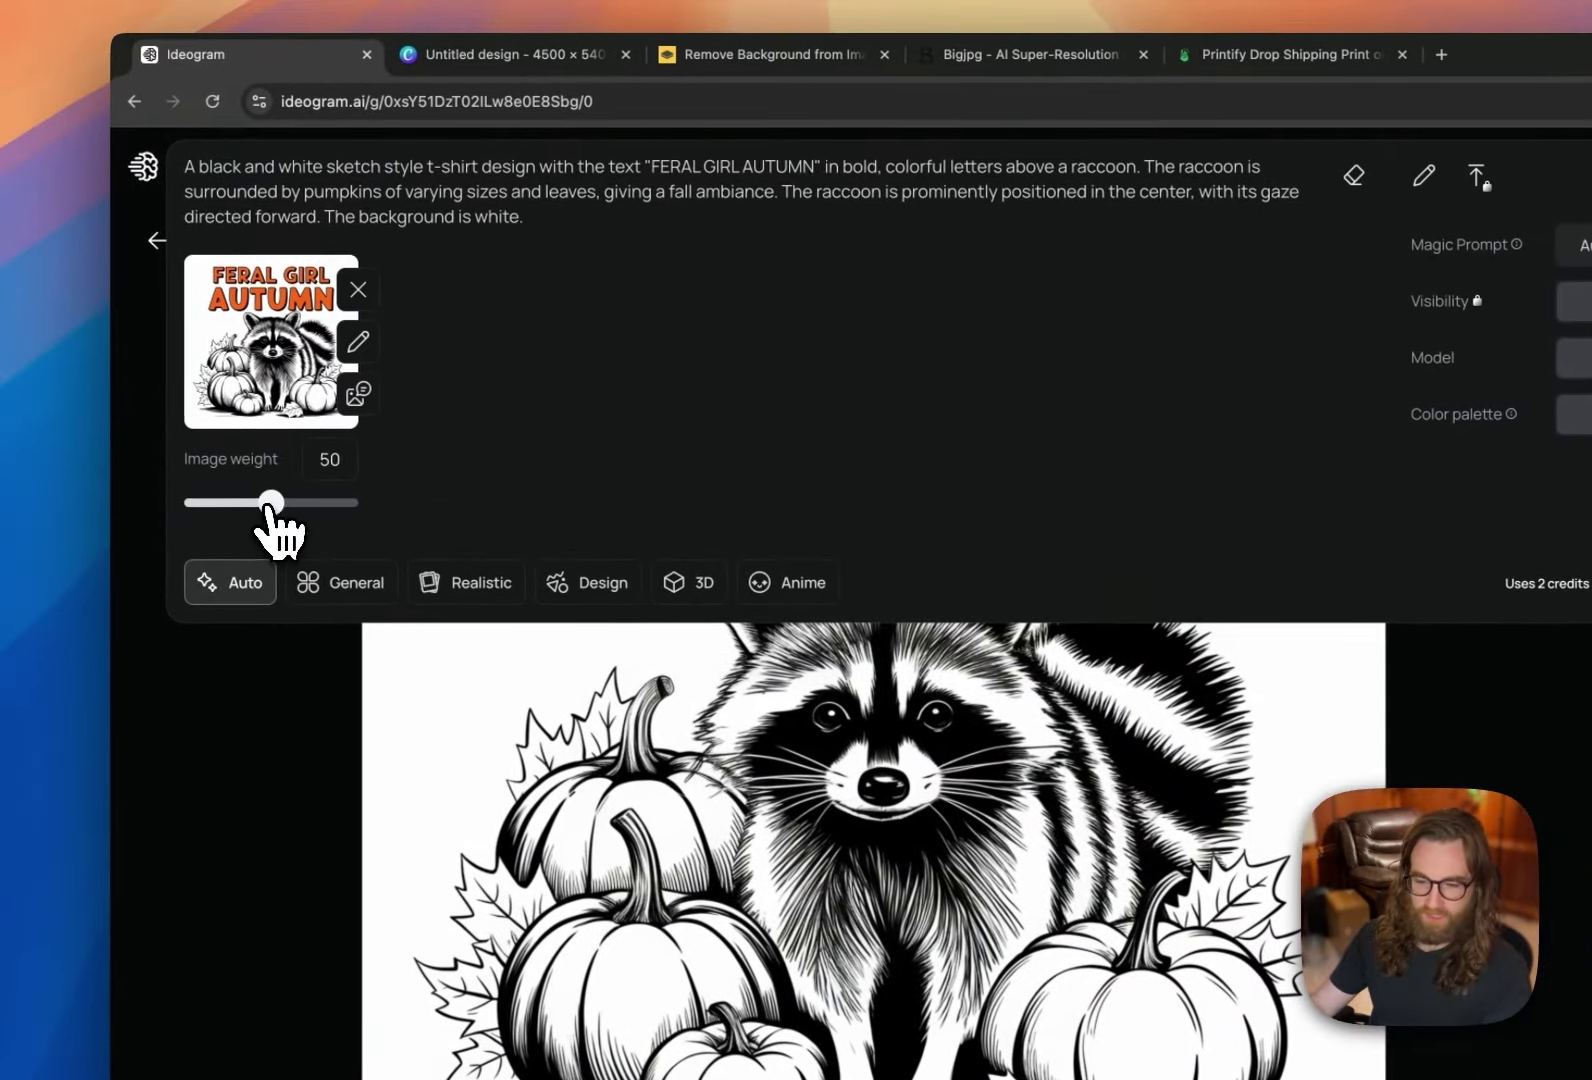
drag(80, 454, 34, 454)
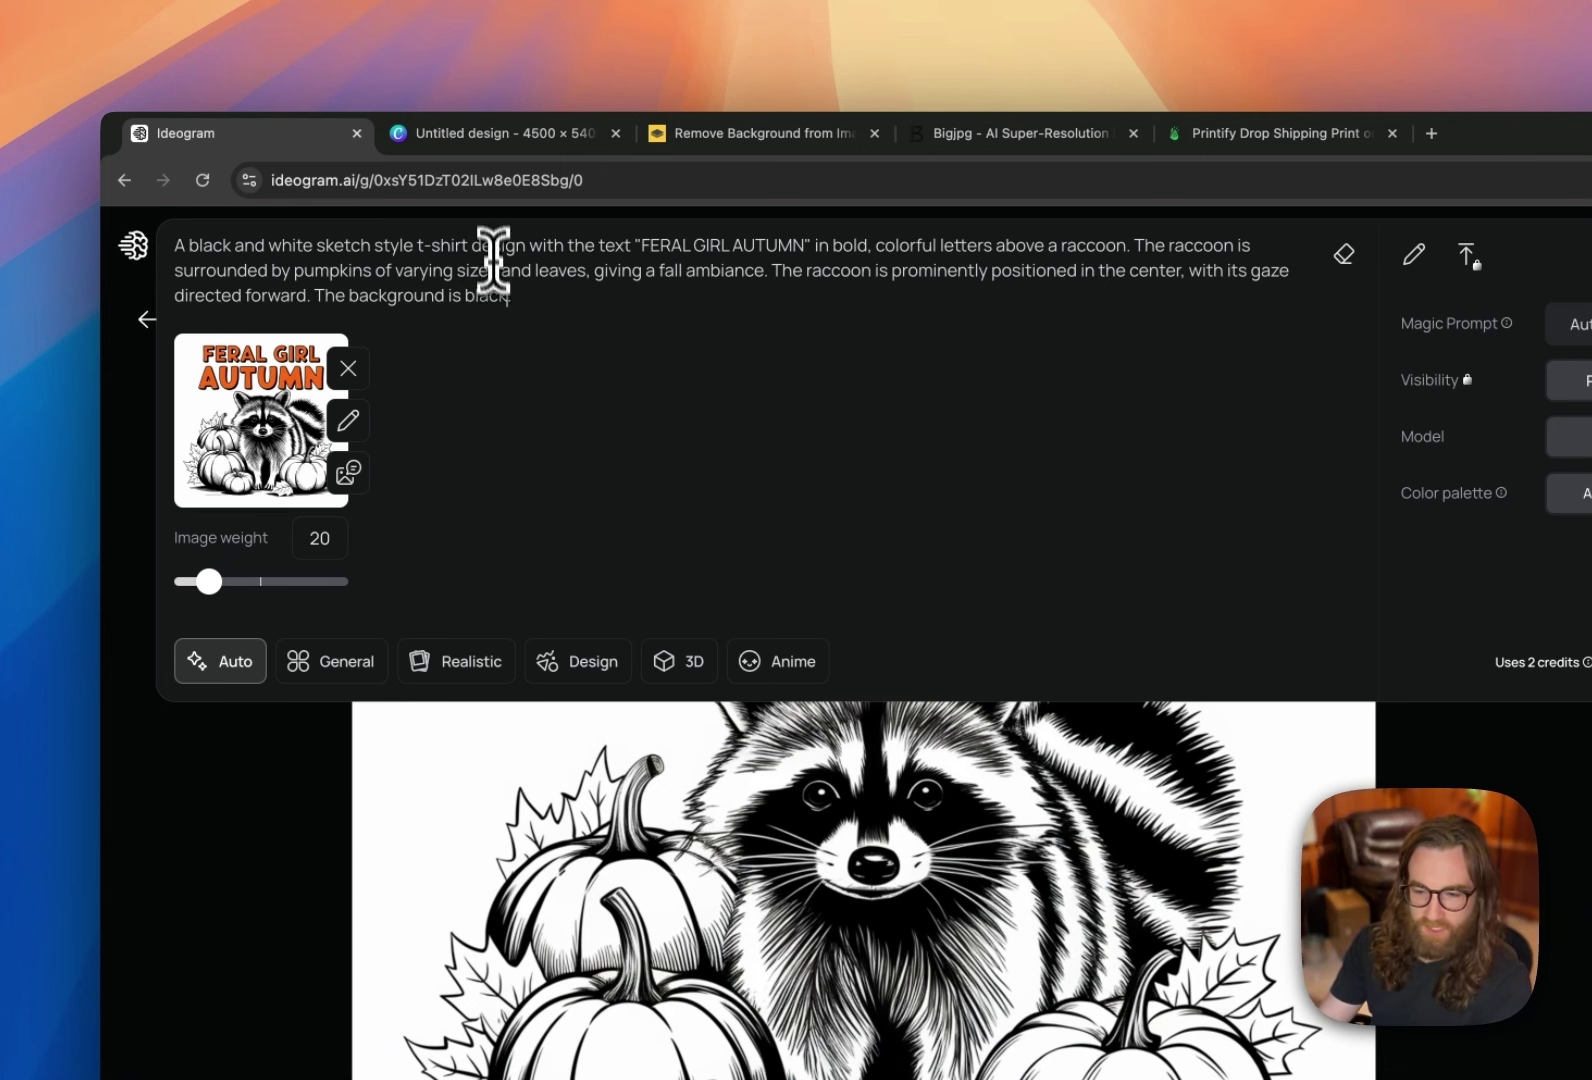
Step: Remove "black and white" from the sketch style description in the prompt and generate the raccoon remix
click(272, 247)
key(BackSpace)
key(BackSpace)
key(BackSpace)
key(BackSpace)
key(BackSpace)
key(BackSpace)
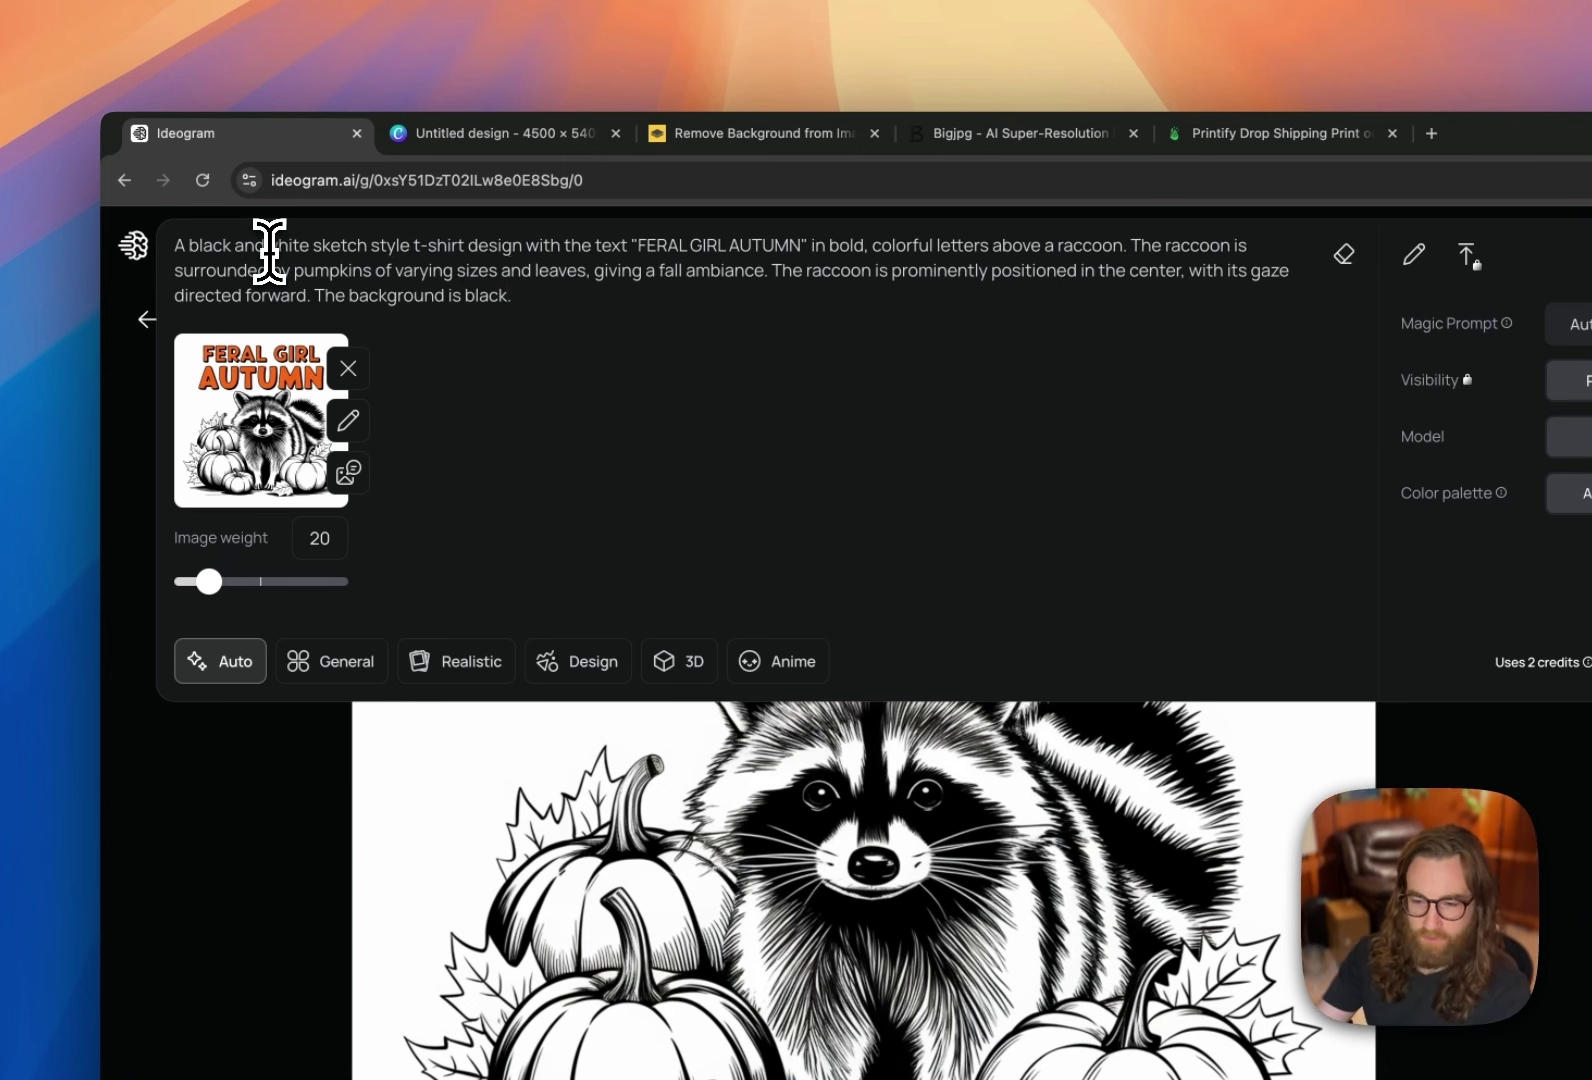
double_click(262, 247)
key(BackSpace)
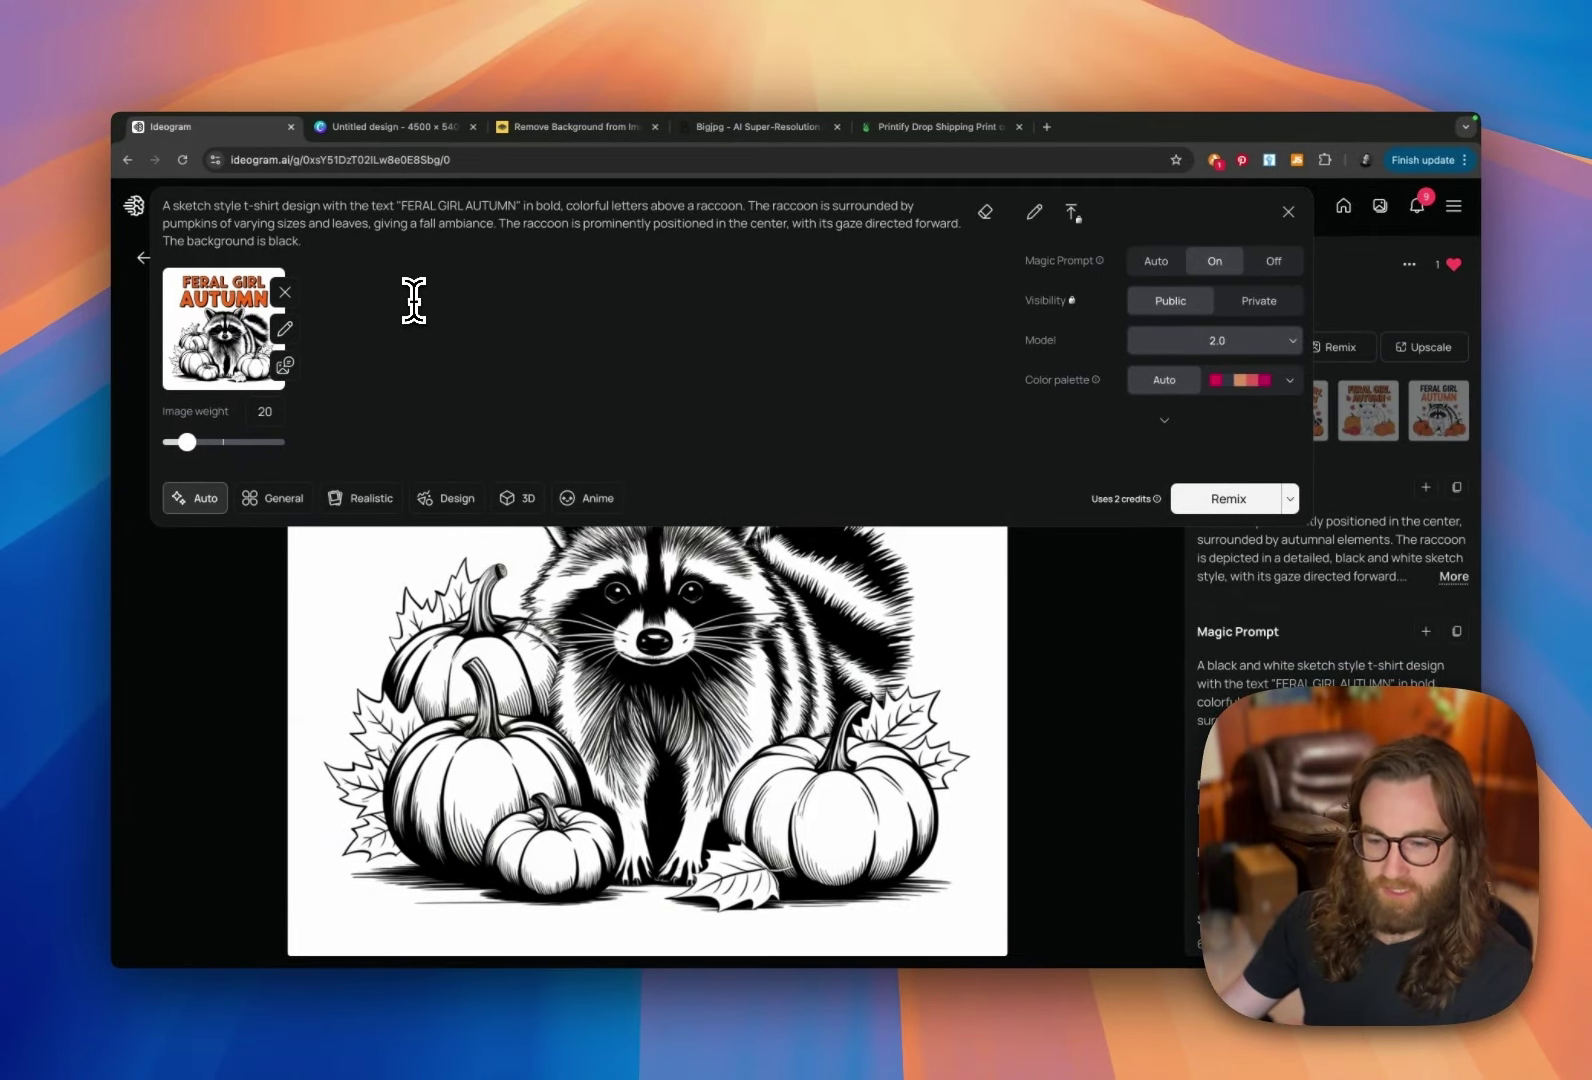
click(1228, 502)
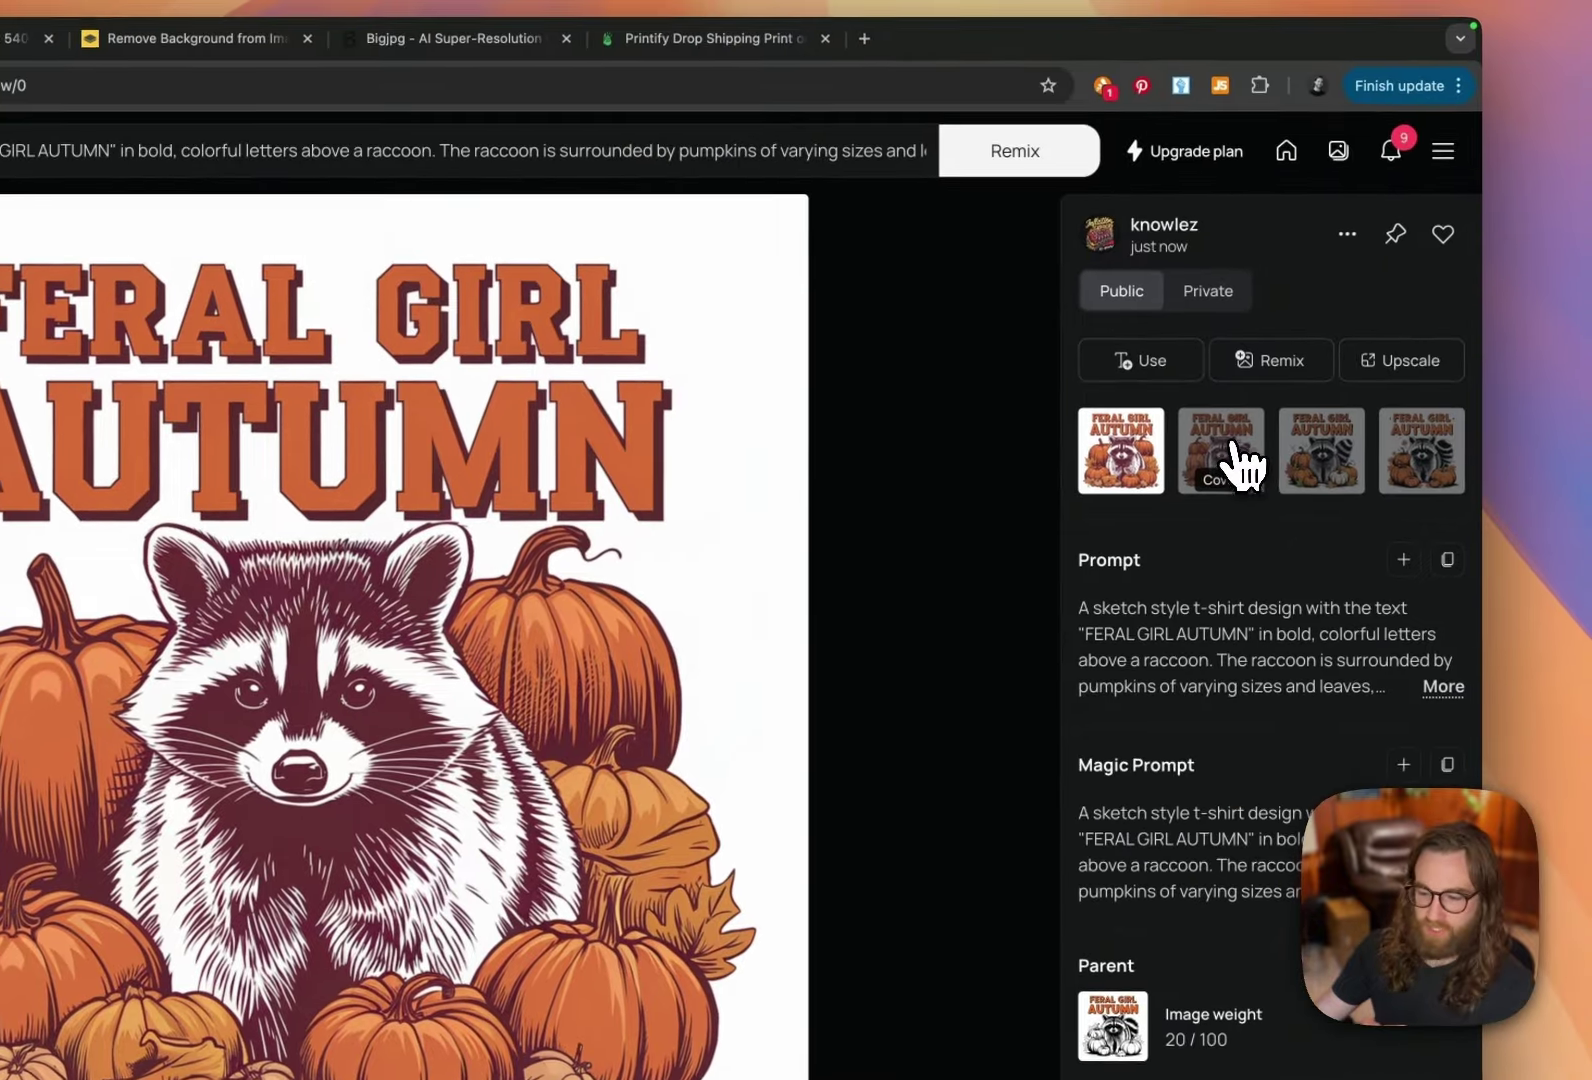
Step: View the generated raccoon remix variations one by one and return to the cover variation
click(1330, 305)
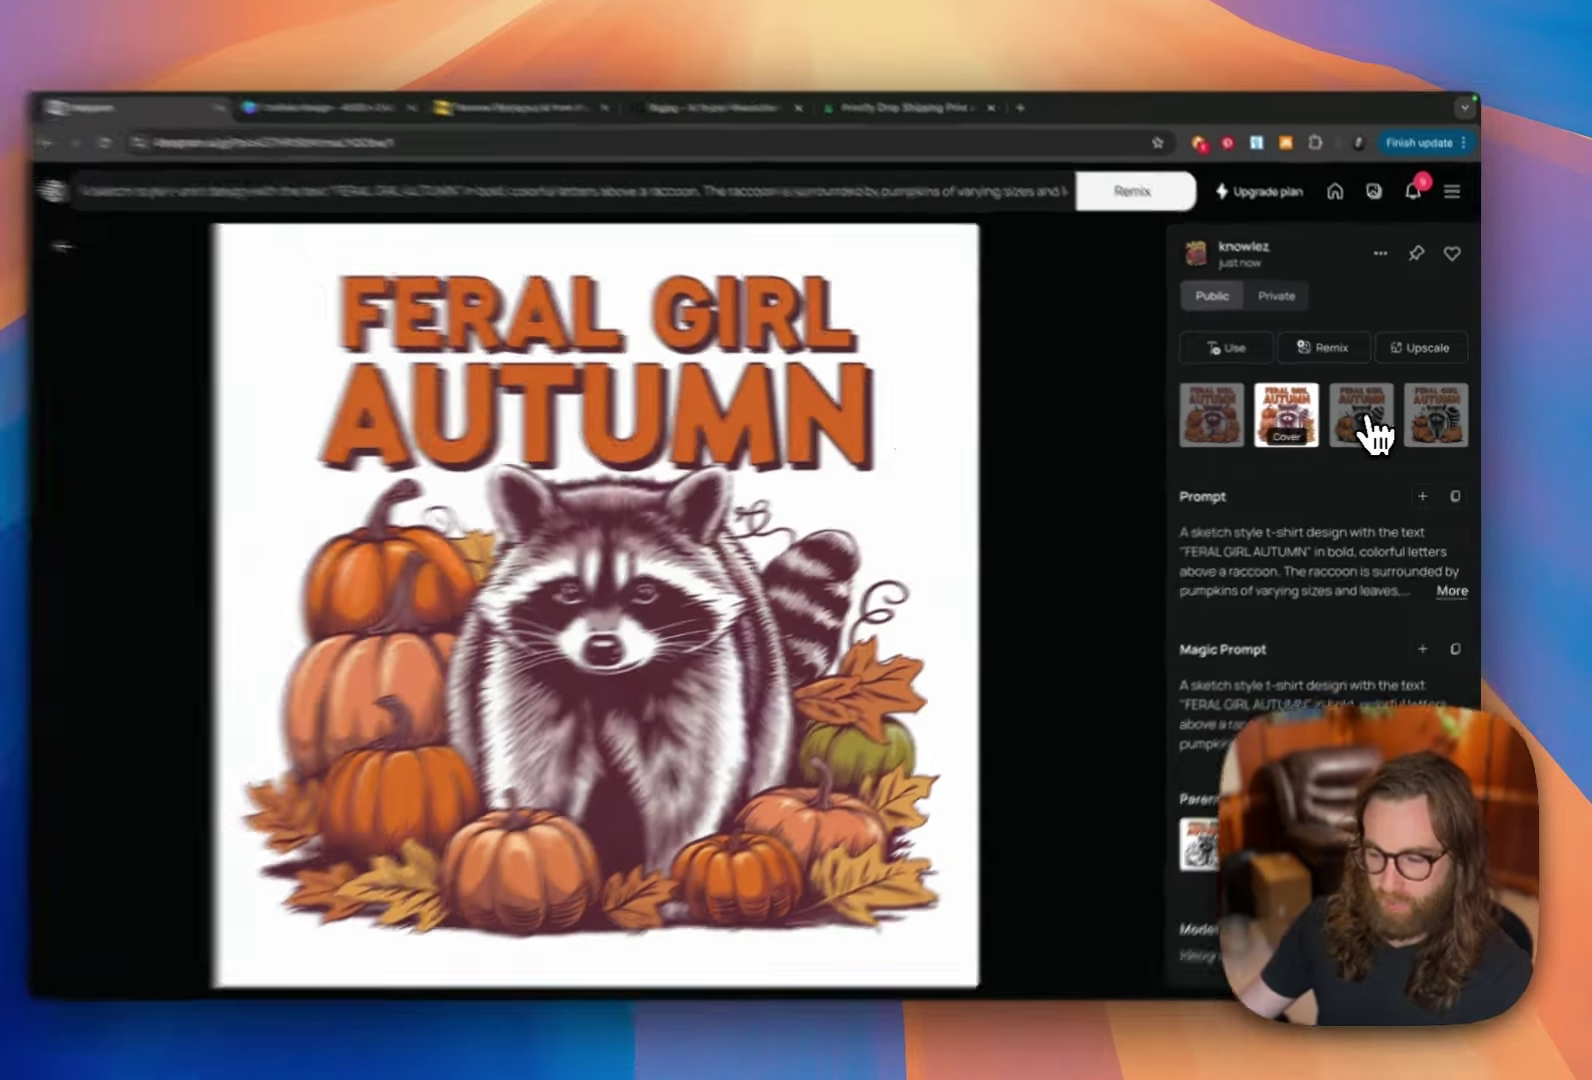
click(1375, 424)
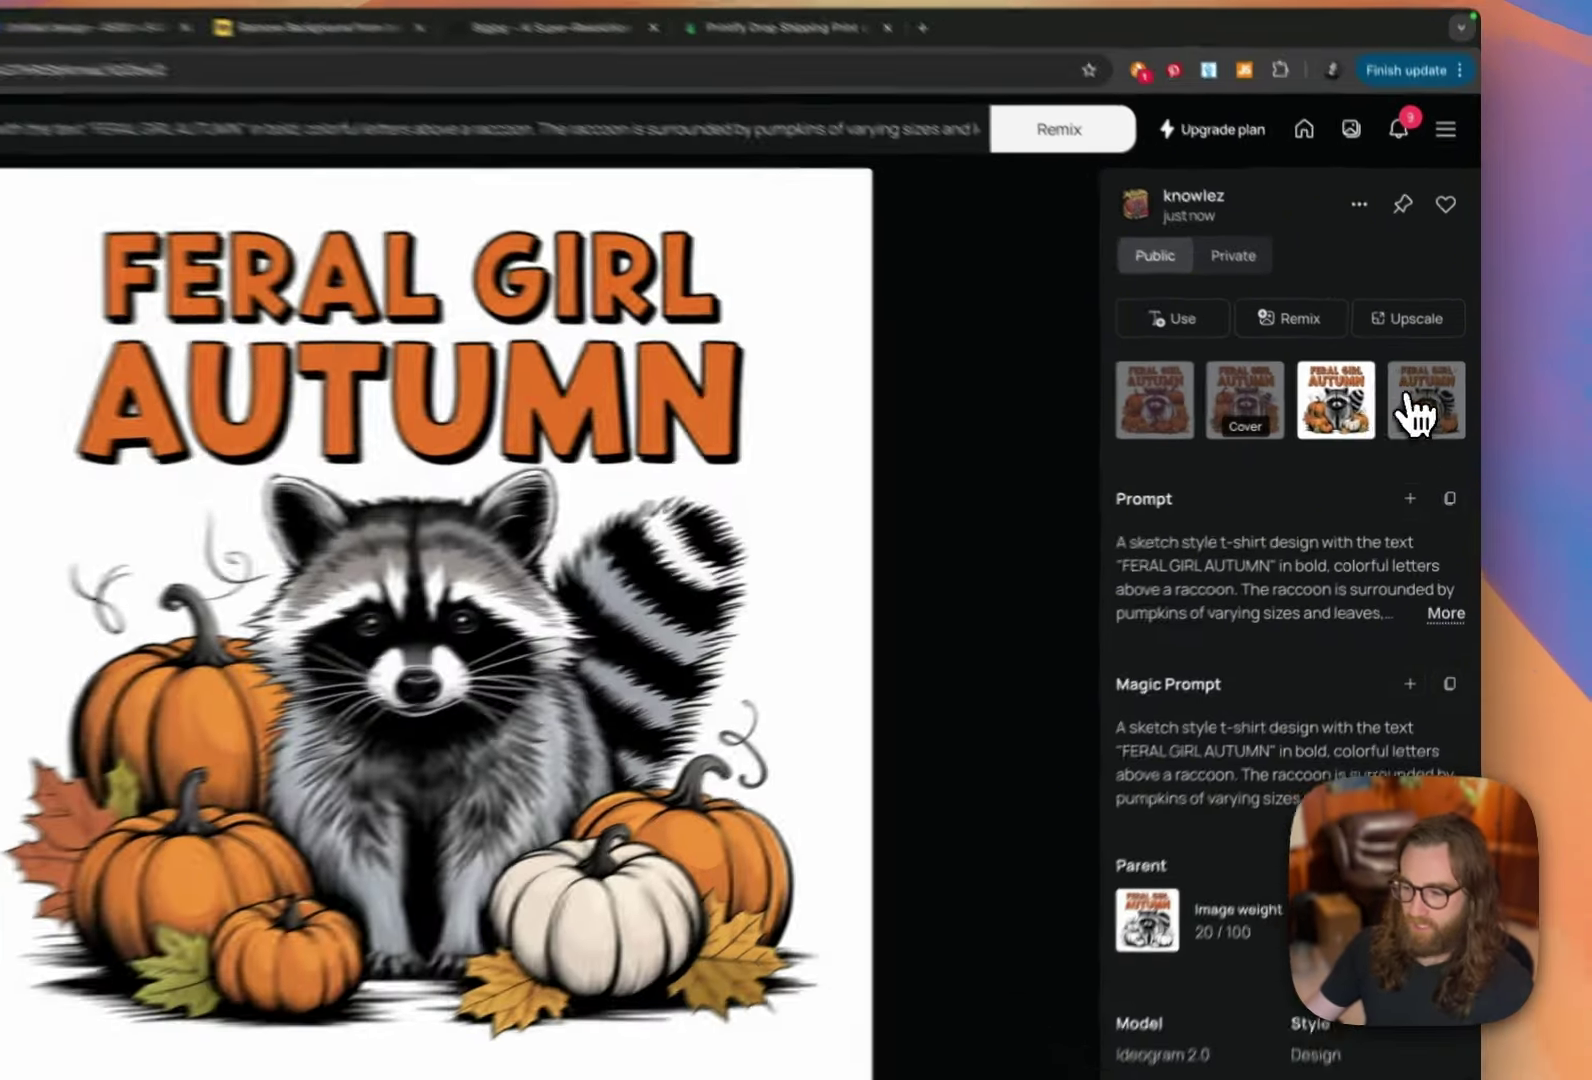
click(1436, 403)
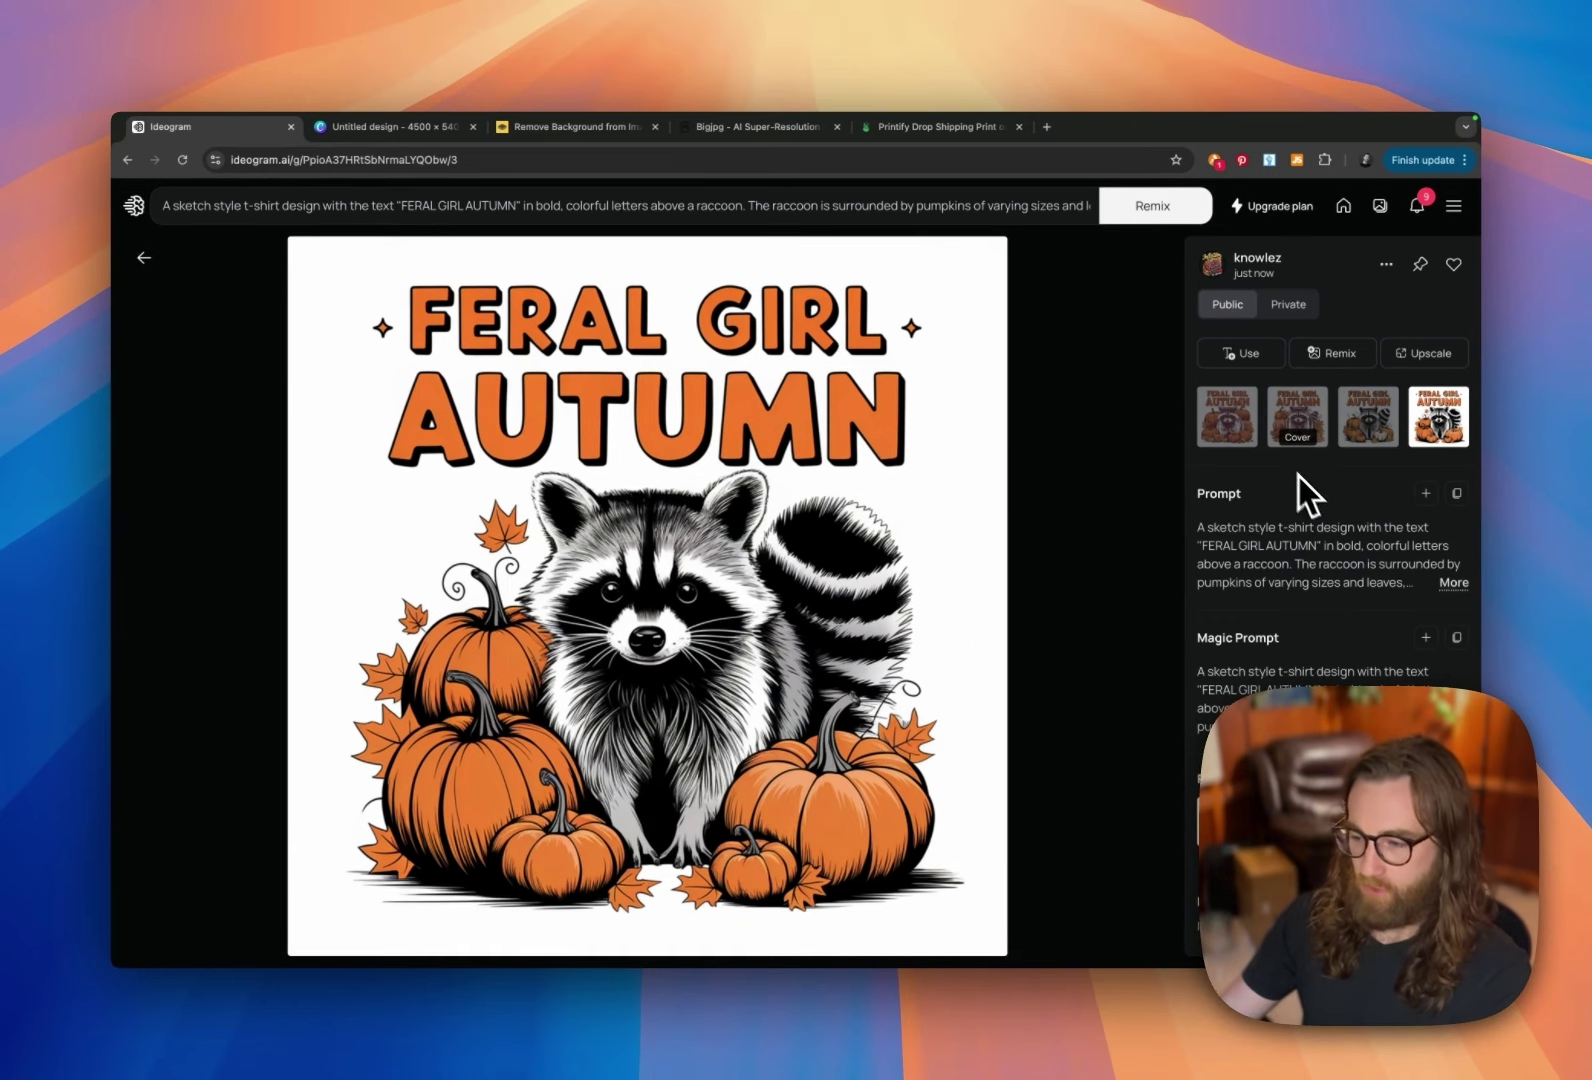
click(1294, 432)
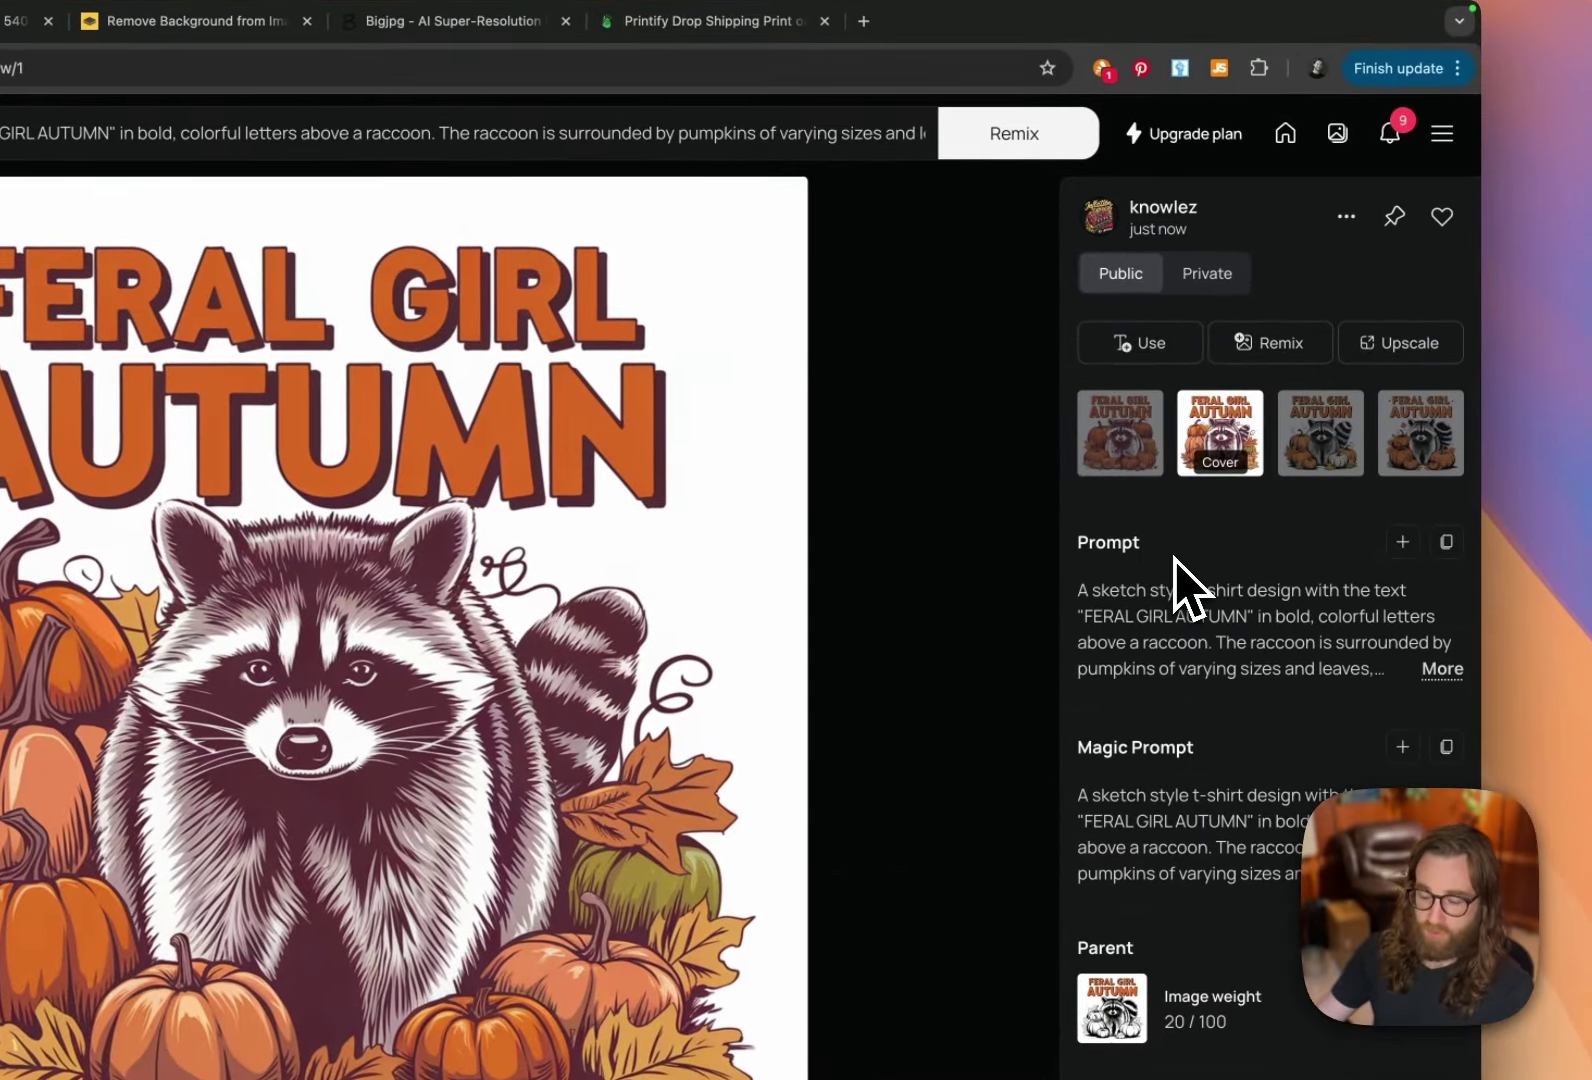